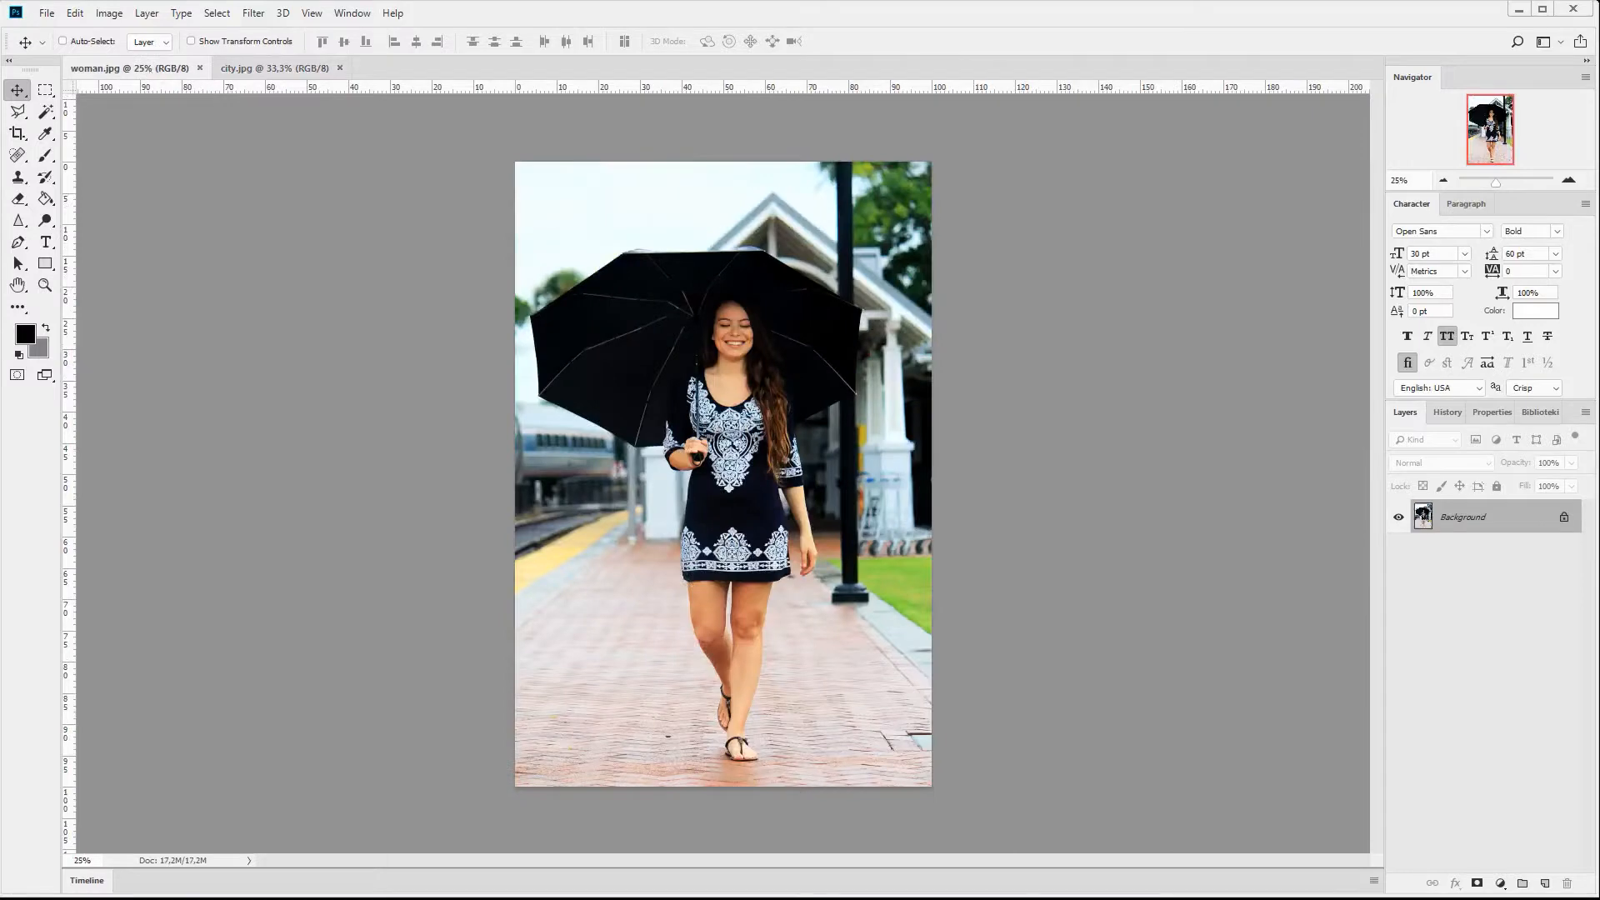
Step: Convert the locked Background layer of the woman photo into a regular layer
click(1568, 184)
click(1568, 184)
double_click(1425, 517)
key(Return)
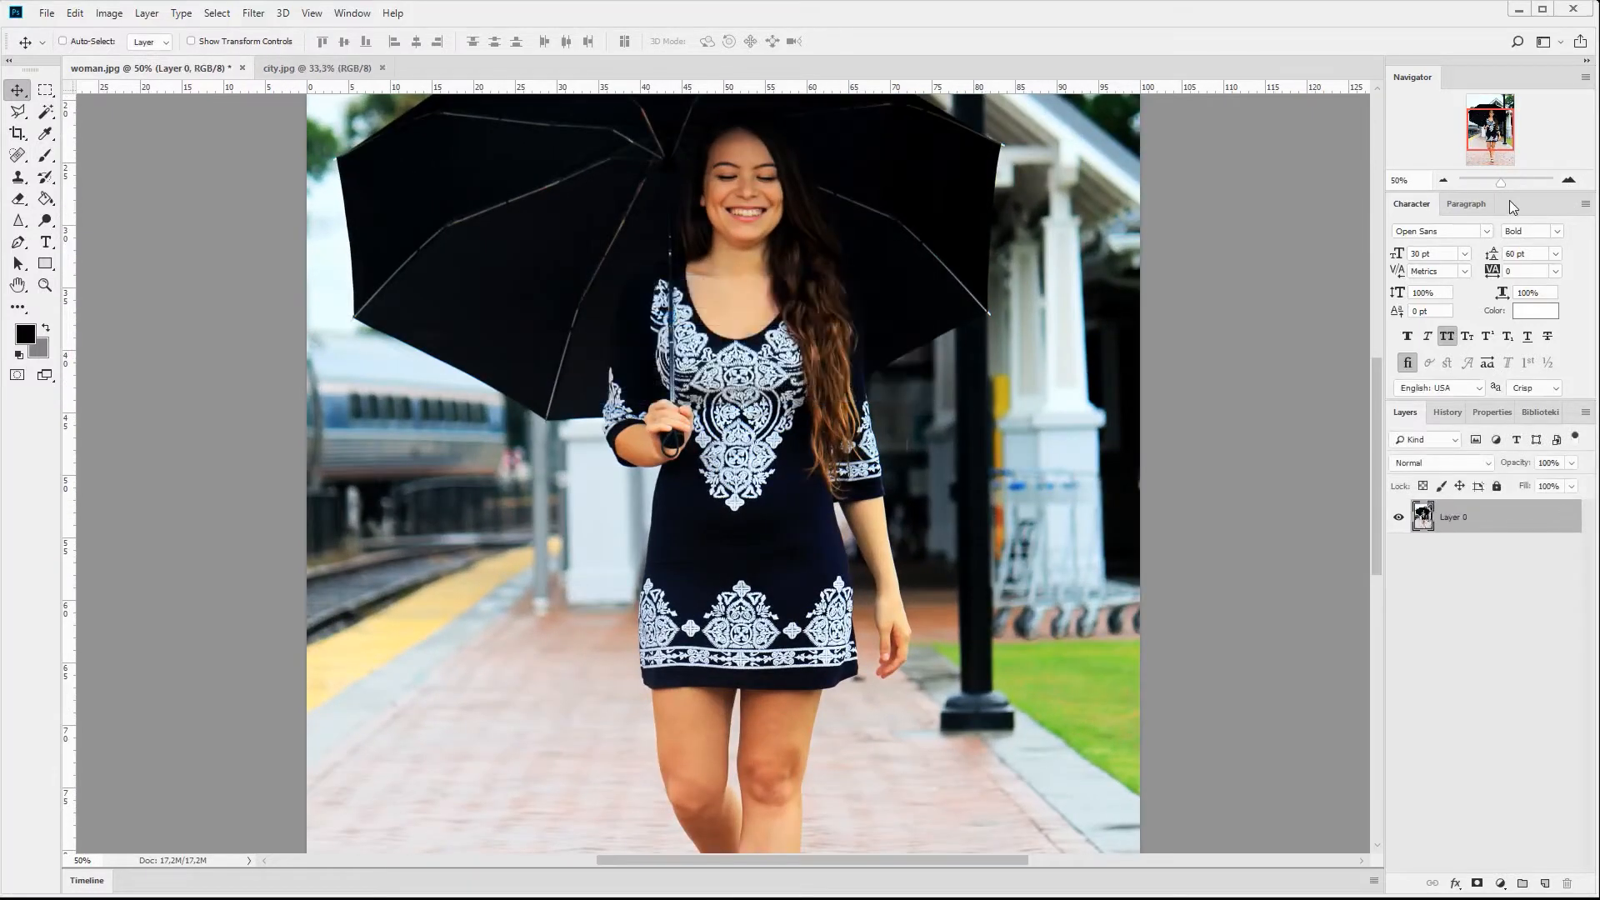
Step: Begin a Polygonal Lasso outline at the hanging arm's sleeve, tracing the umbrella's lower-right edge and up its right side
click(1569, 182)
click(1569, 182)
click(1568, 182)
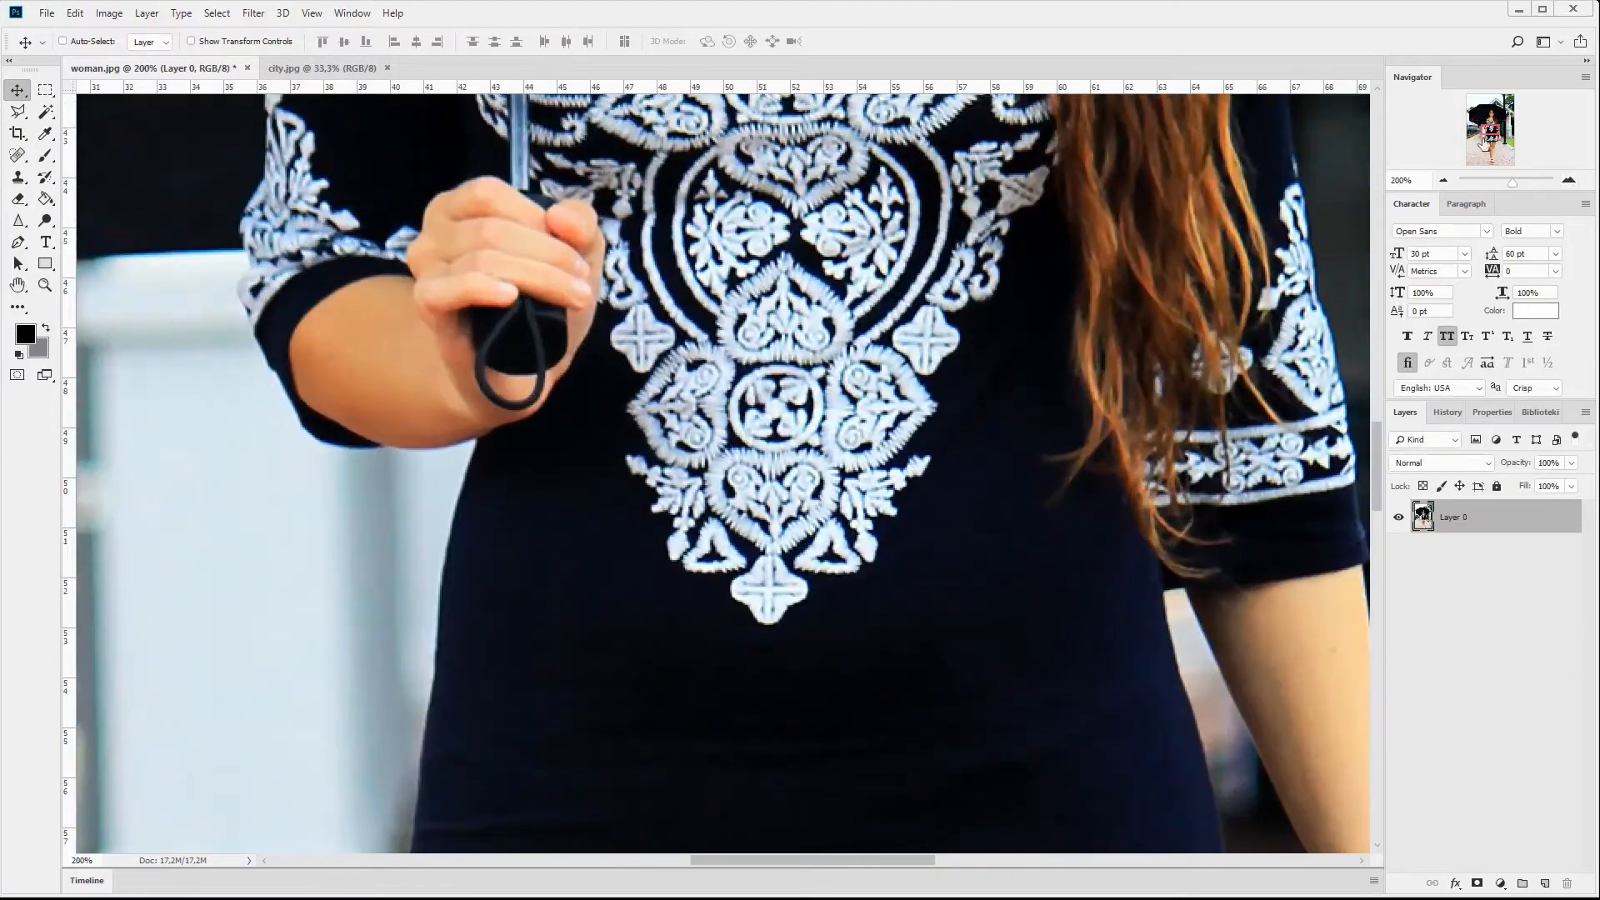
drag(1484, 136, 1492, 135)
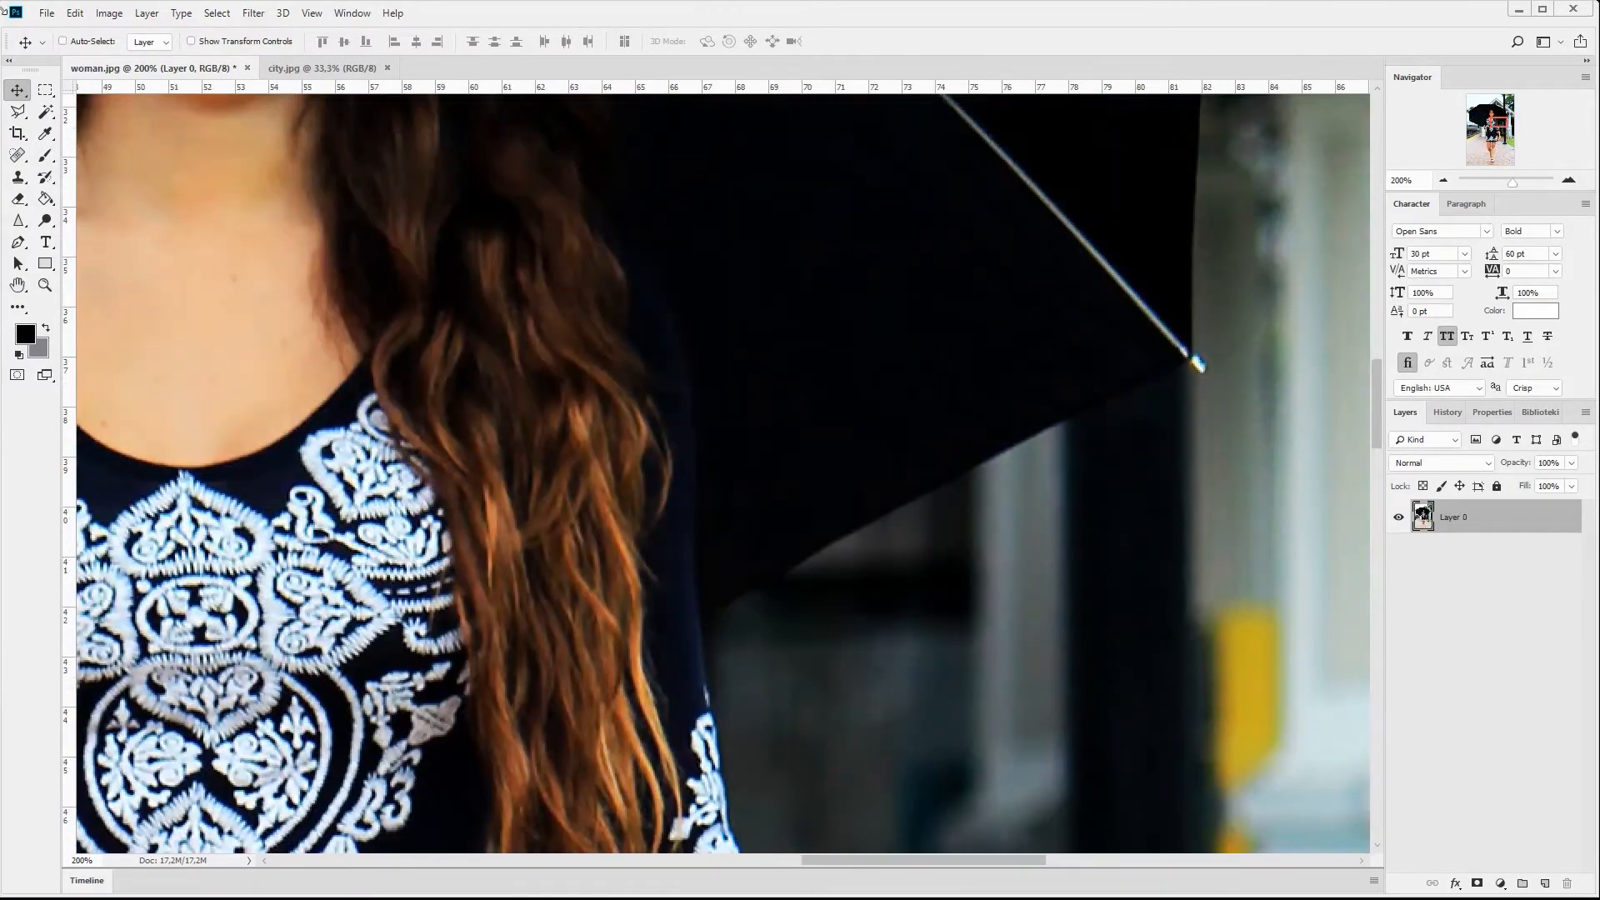
click(17, 111)
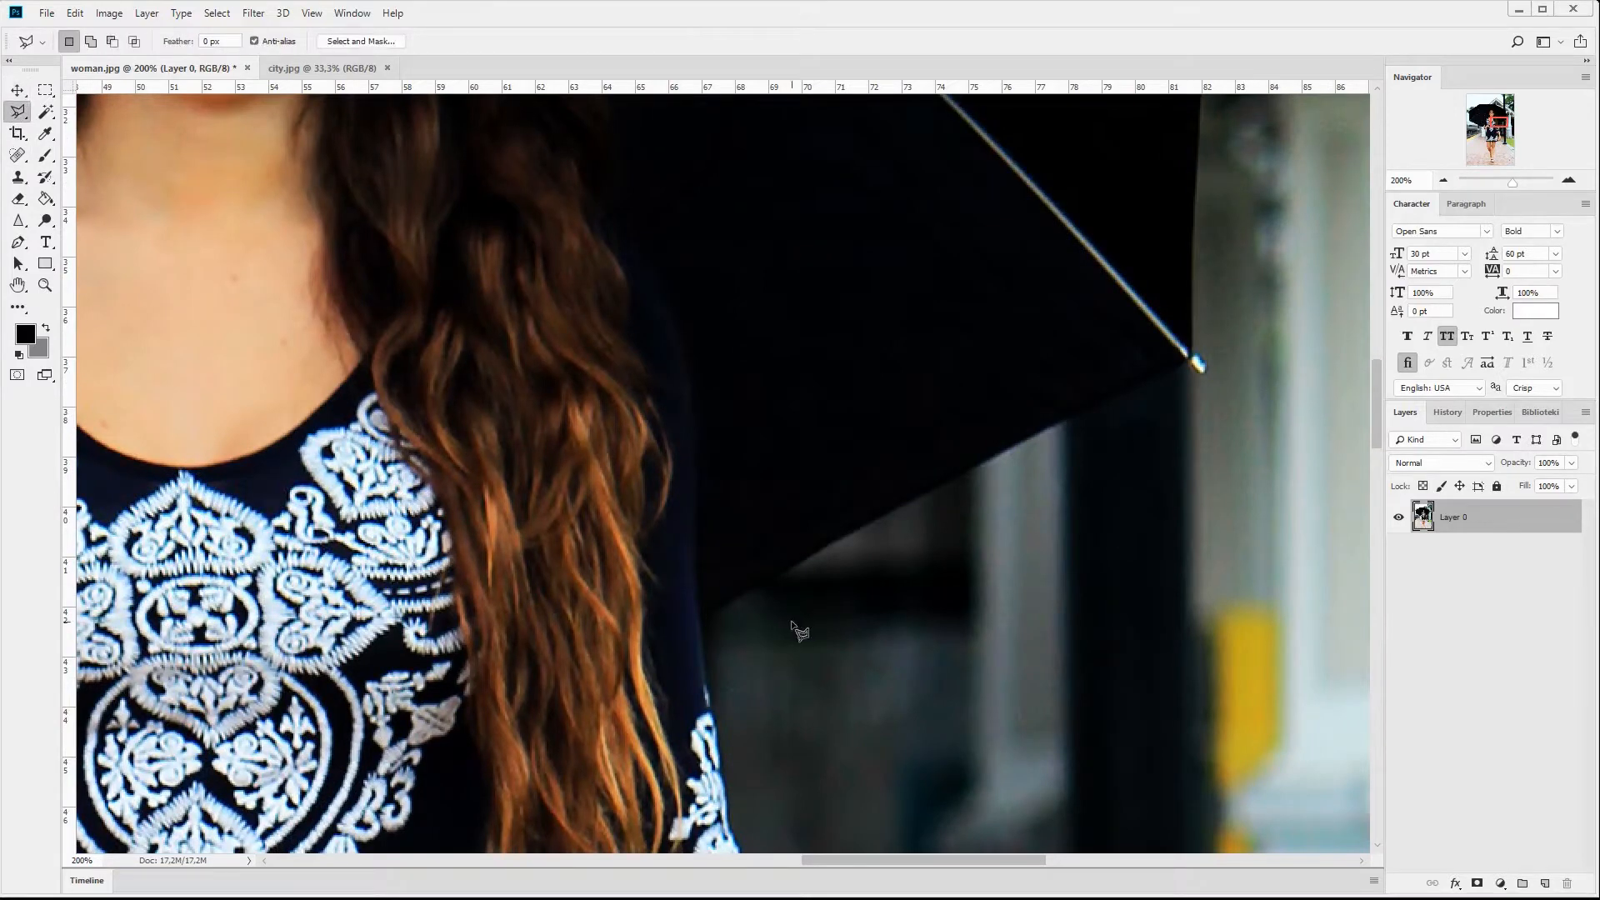
click(702, 626)
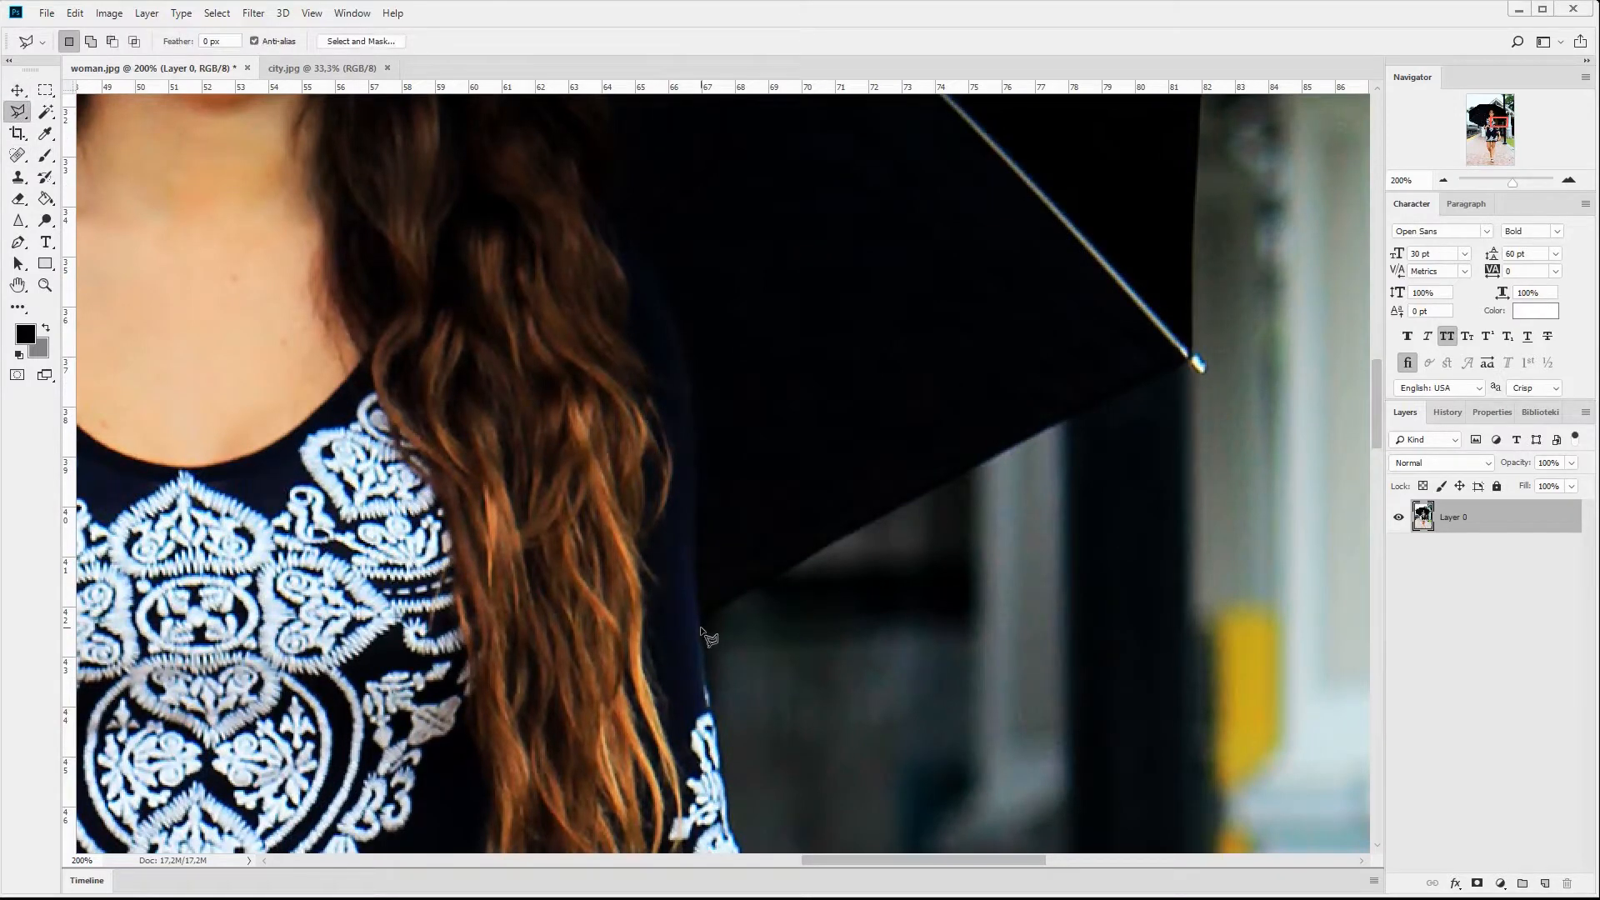
click(745, 595)
click(847, 535)
click(1188, 364)
scroll(1231, 140, up, 3)
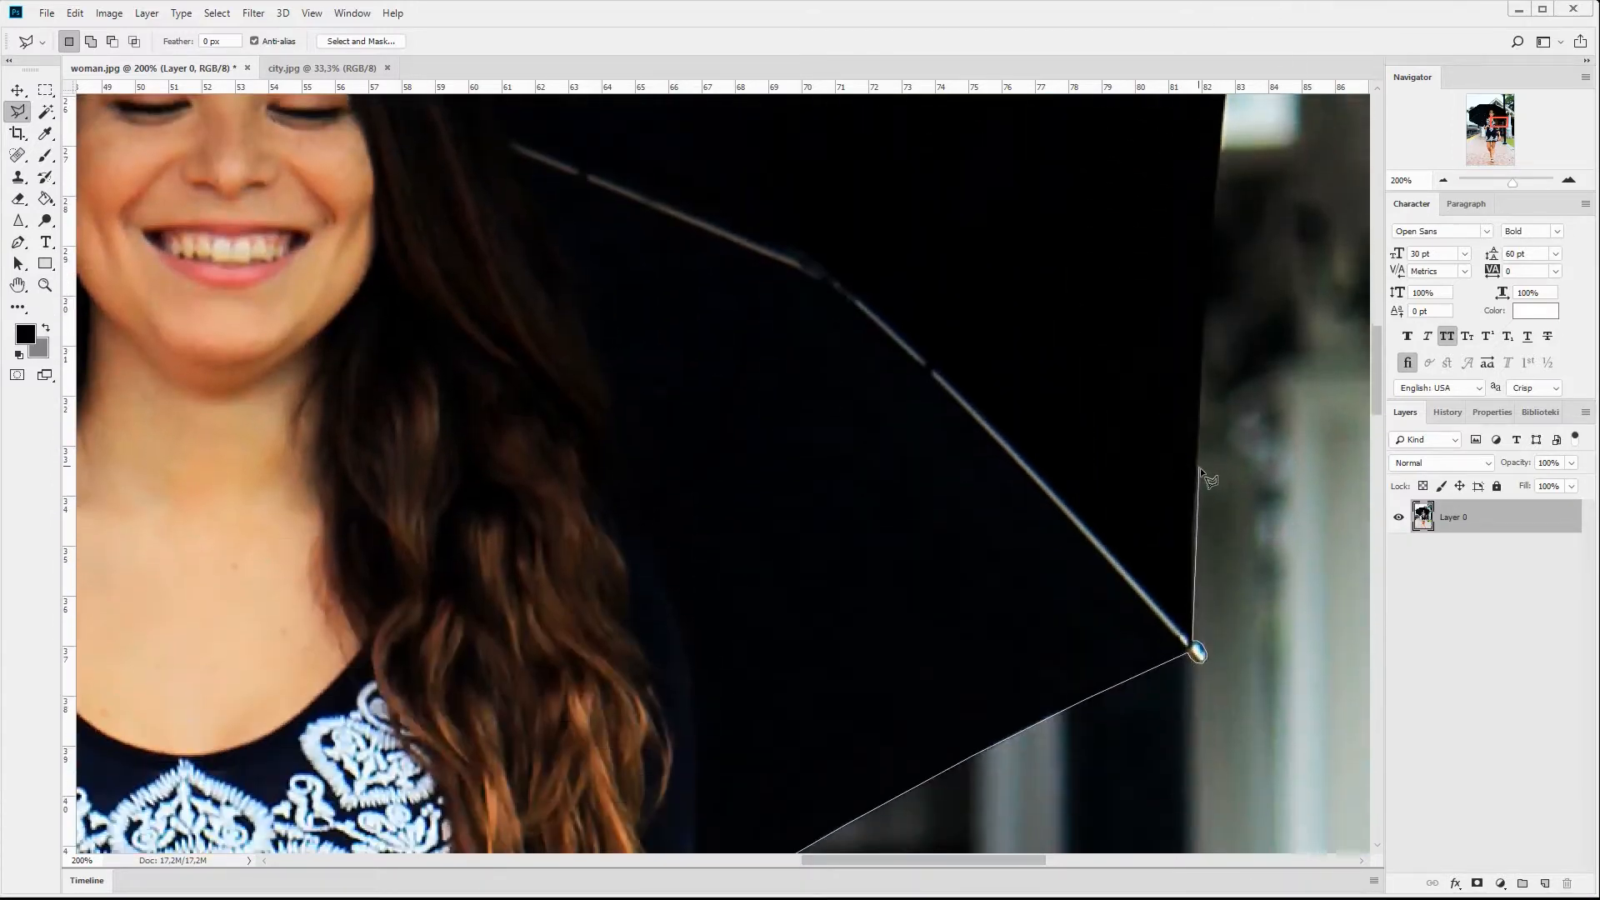
click(1193, 511)
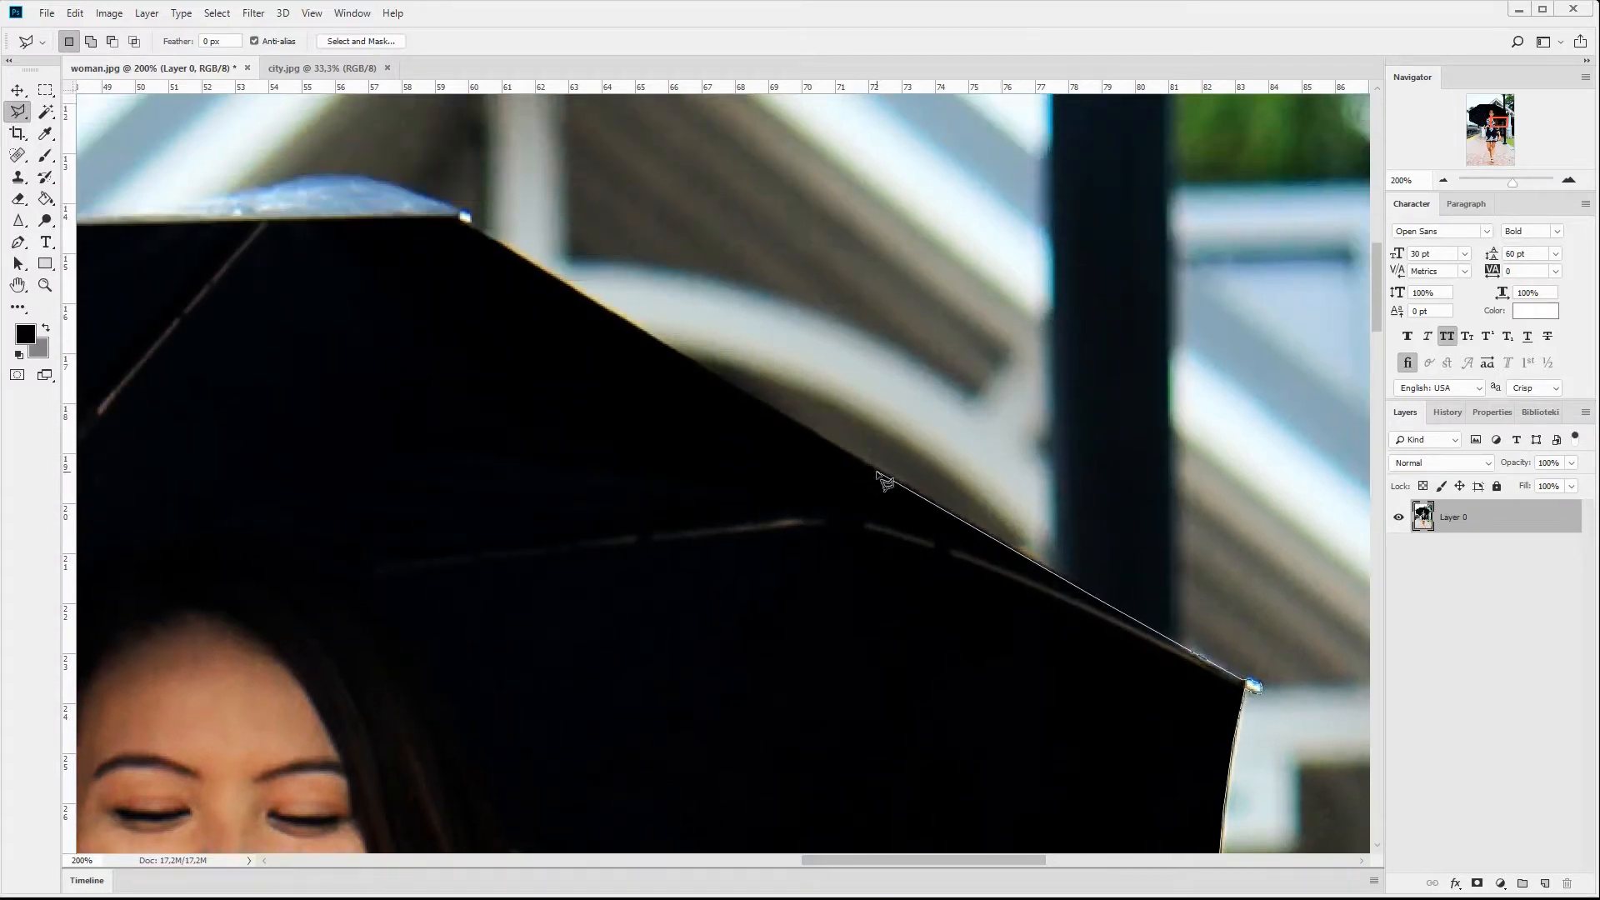
Step: Continue the lasso outline along the umbrella's upper-right slope and wavy top edge to its upper-left corner
click(718, 379)
click(464, 217)
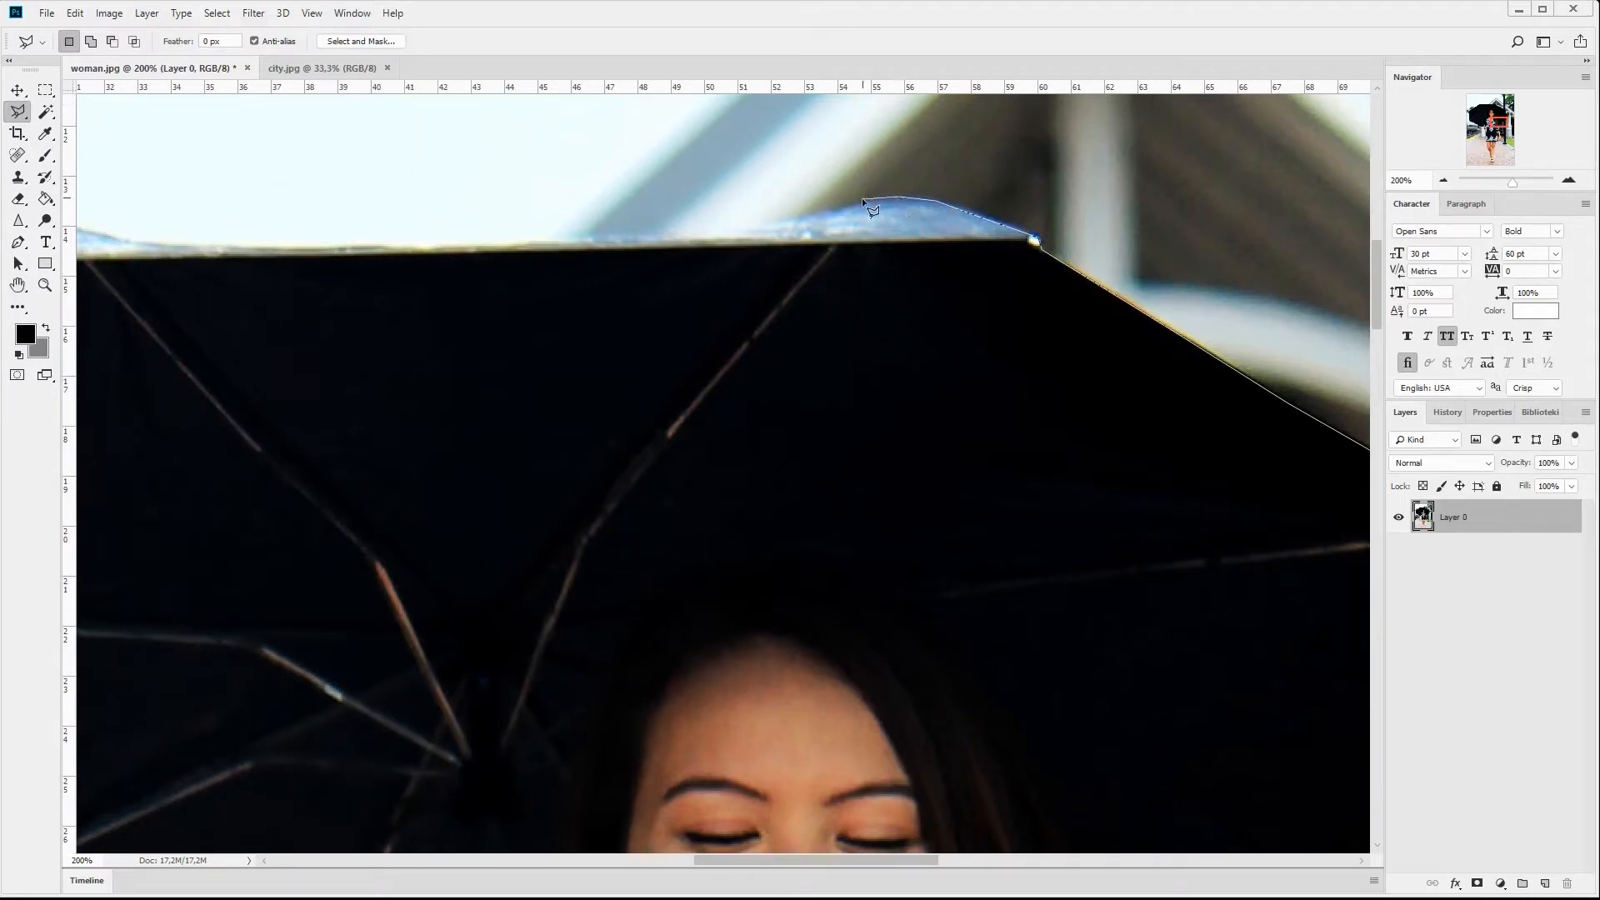
click(822, 213)
click(497, 245)
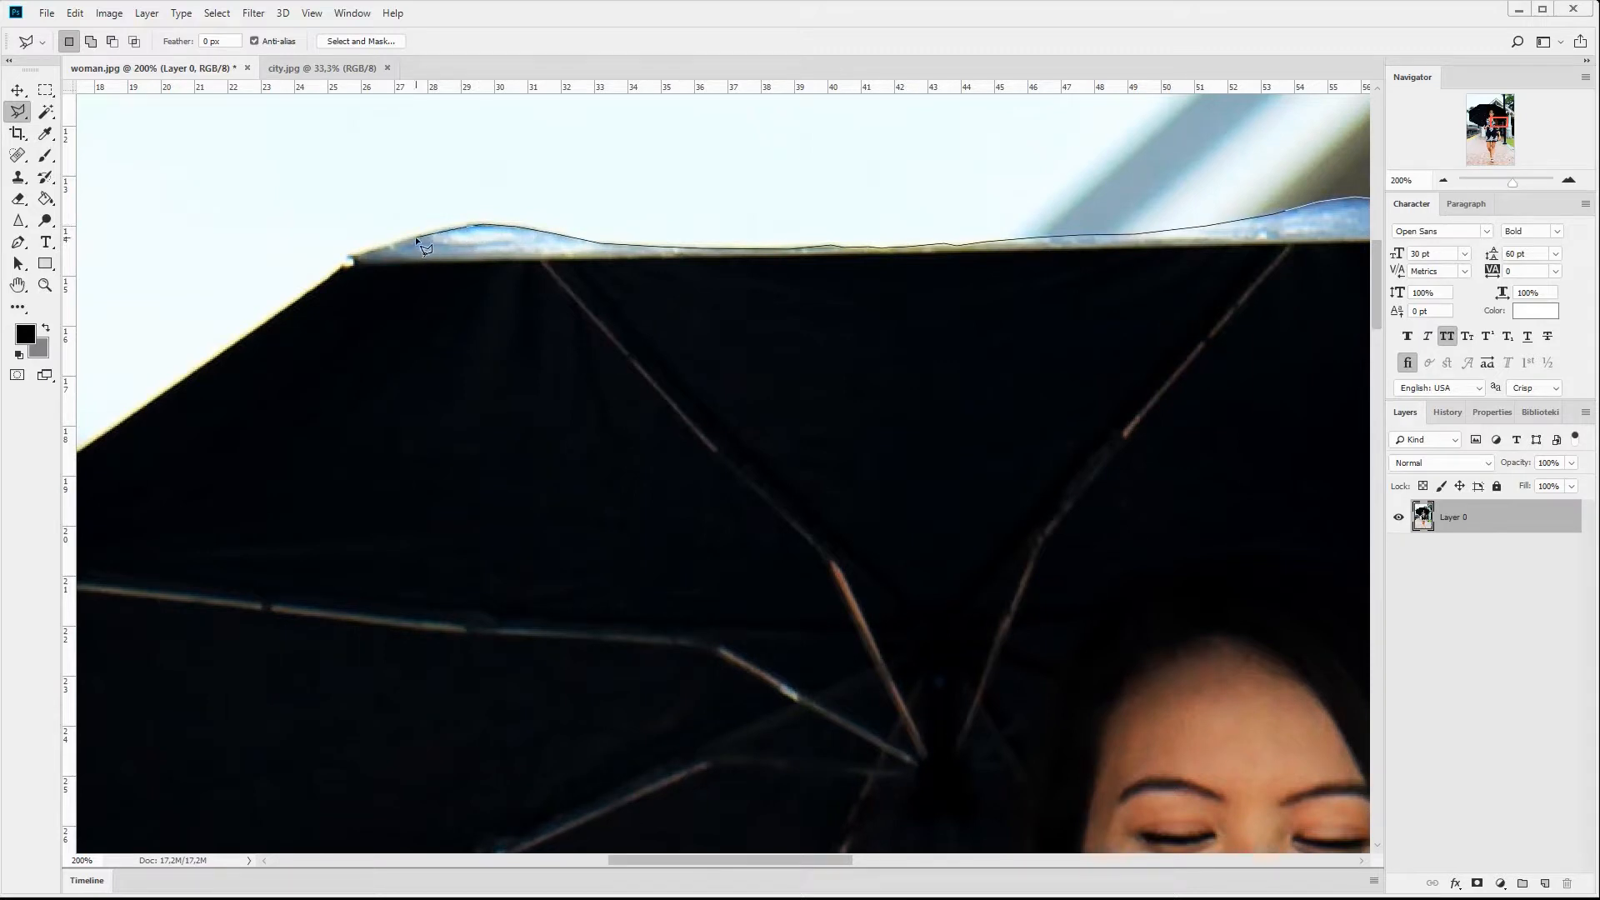
click(342, 266)
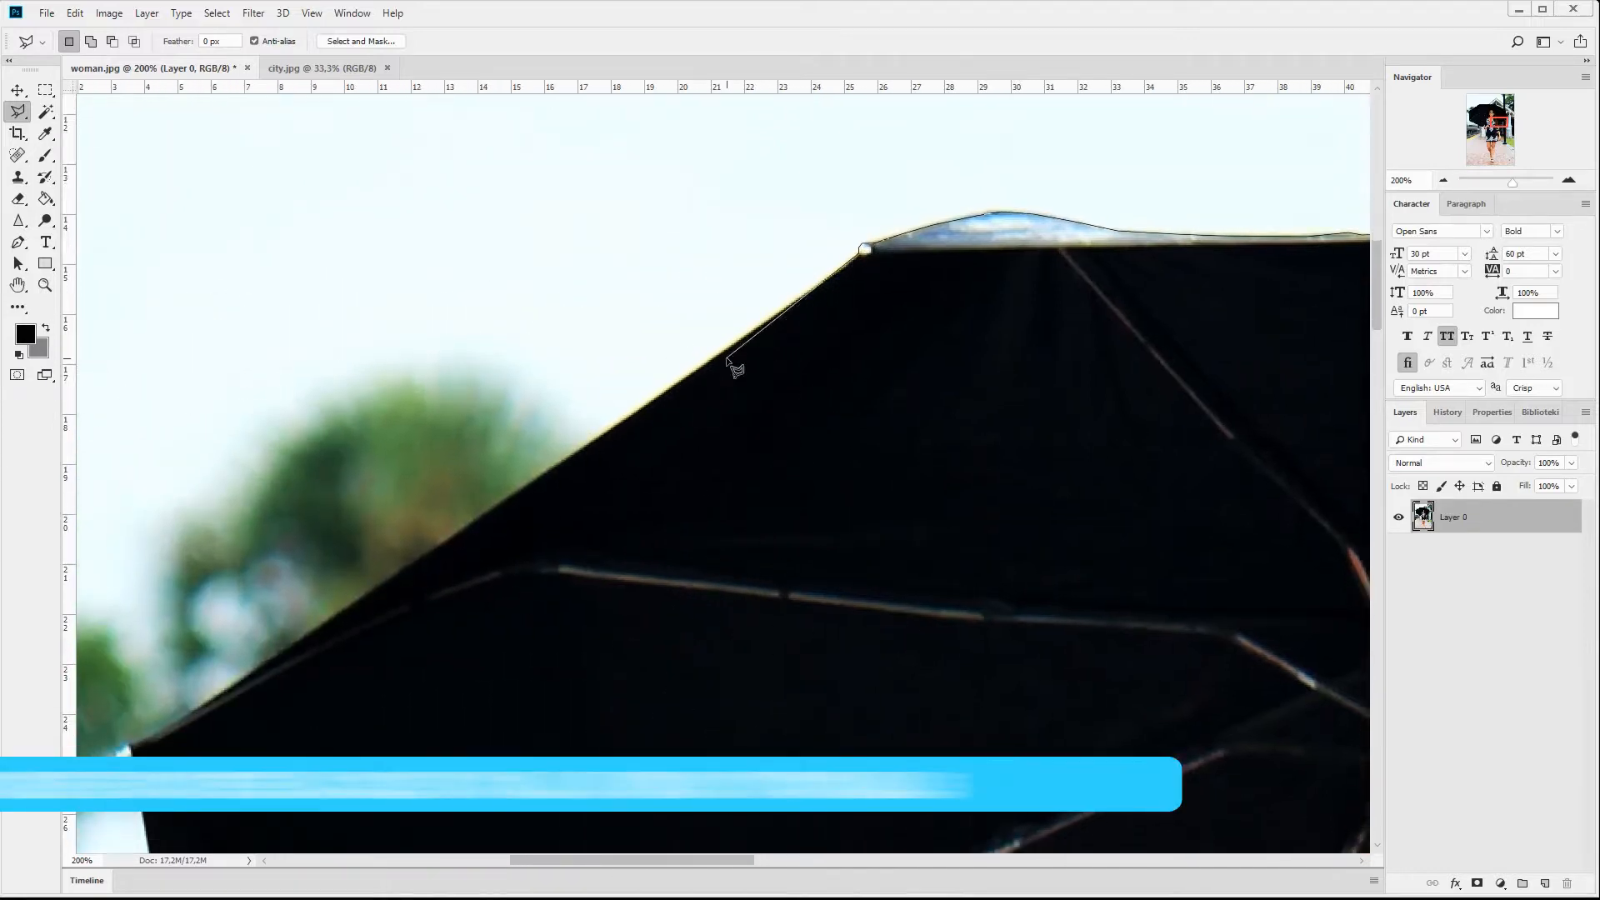
Step: Trace the umbrella's left slope, left side and lower-left edge, then close the selection around the surrounding background
click(700, 367)
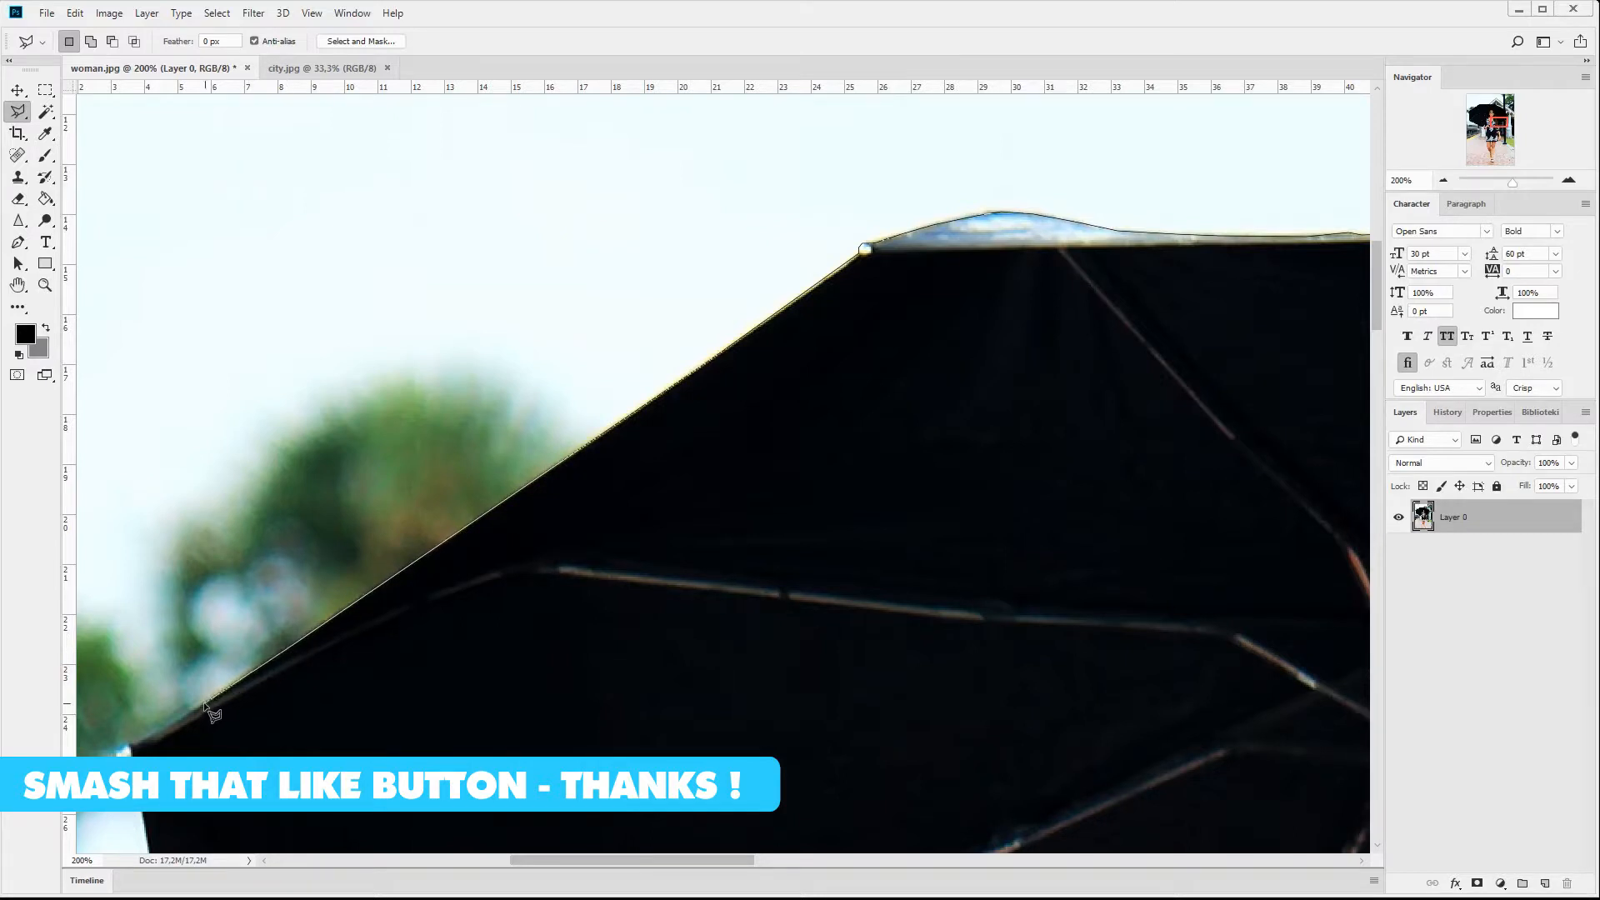
click(131, 751)
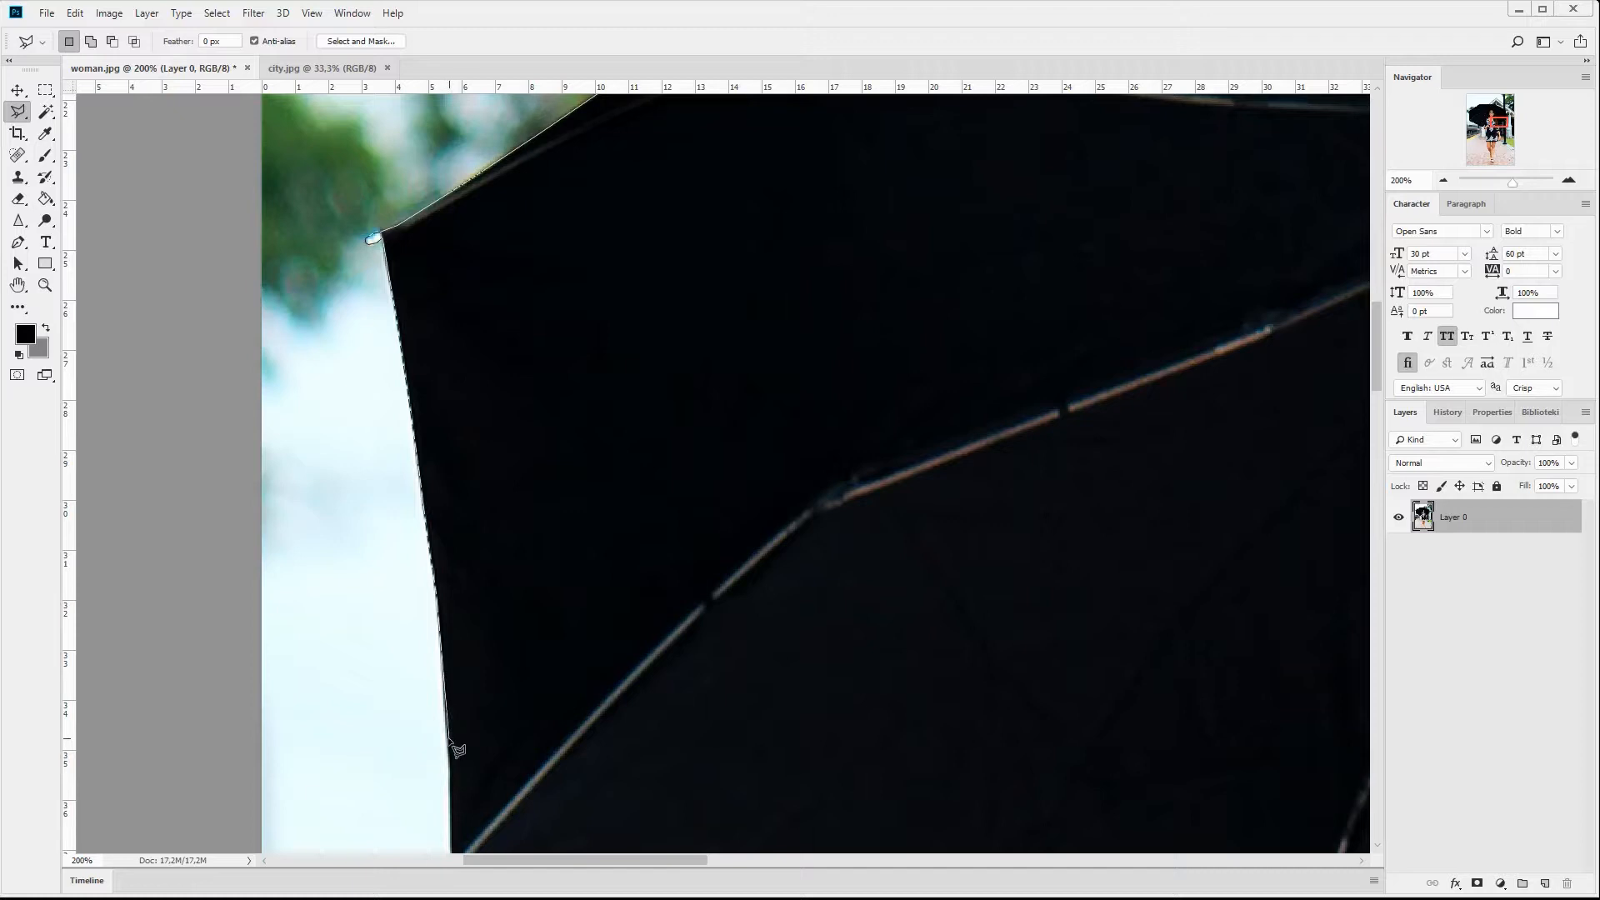
scroll(458, 750, down, 3)
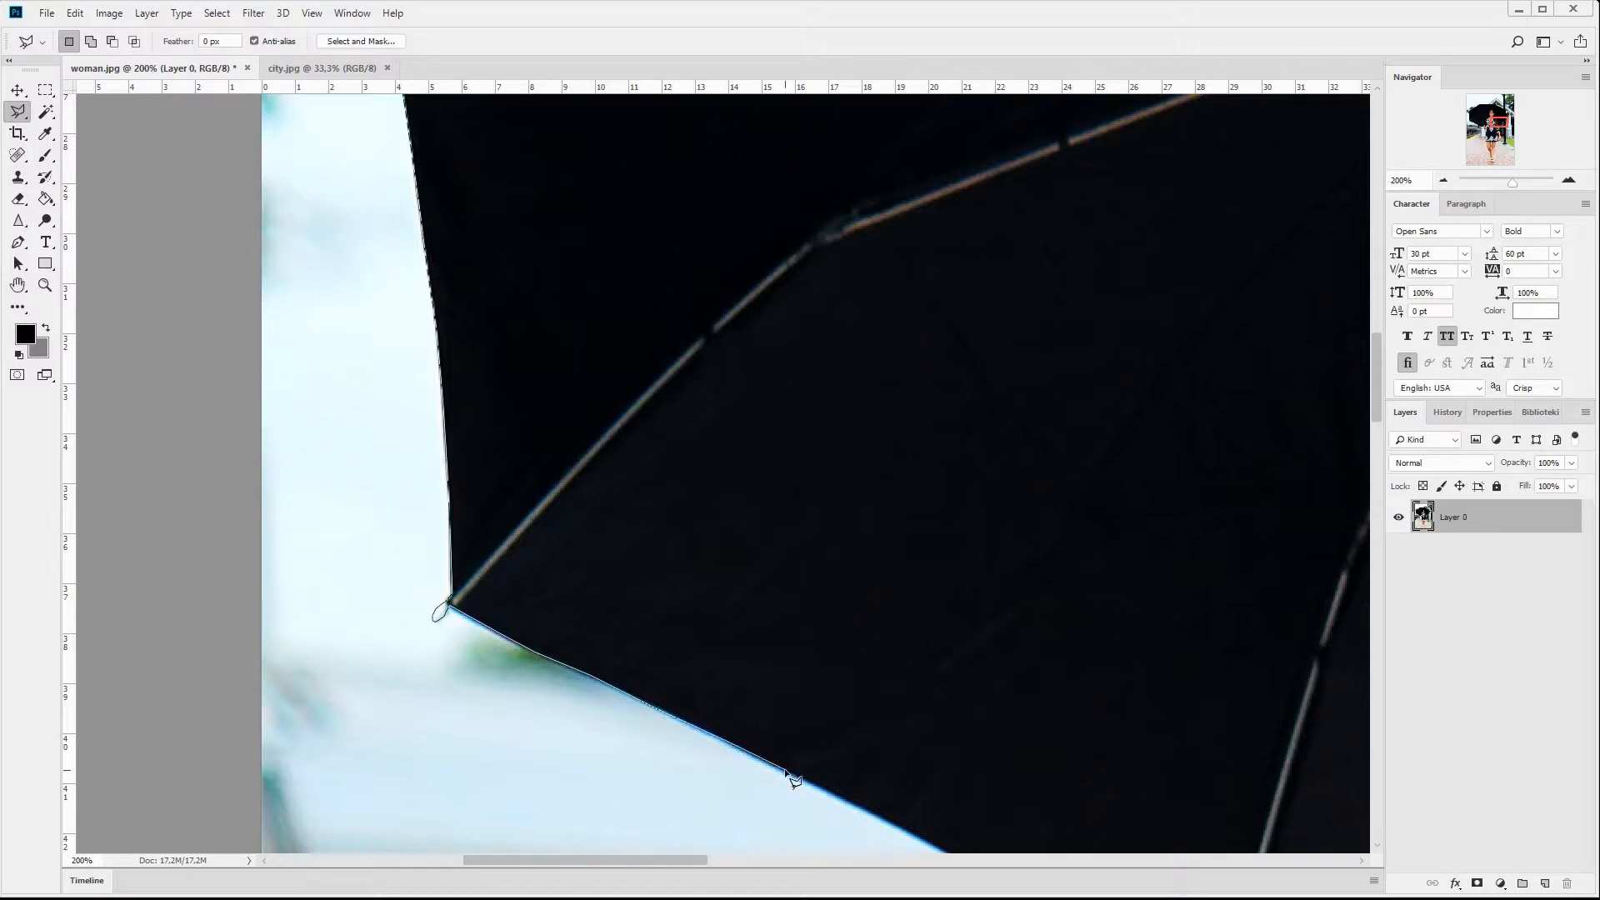
click(867, 808)
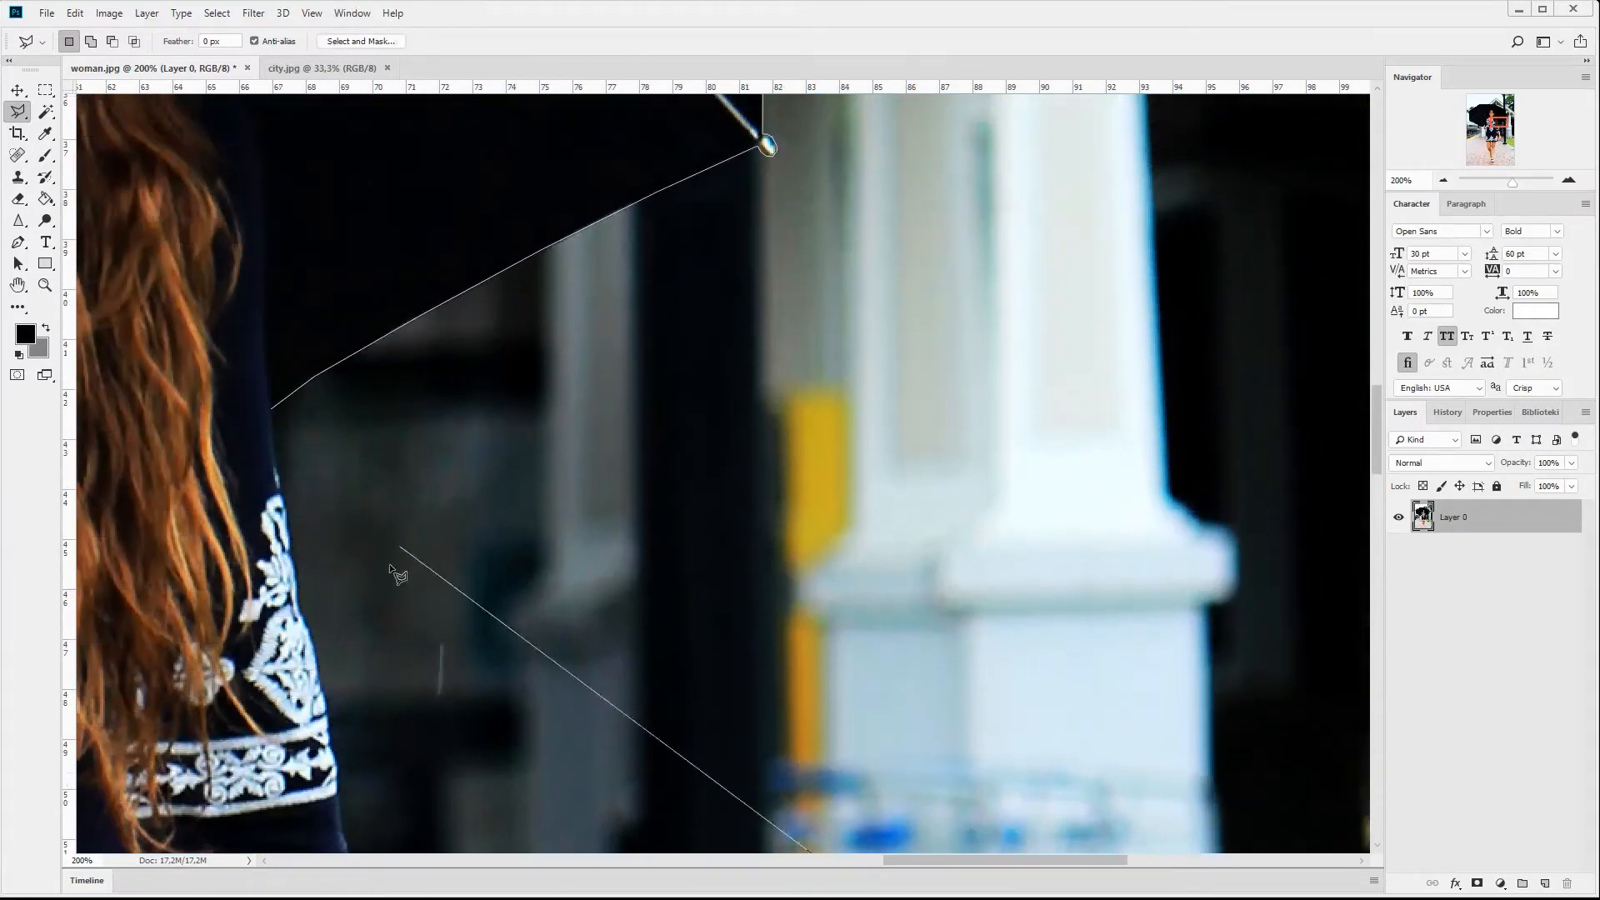
click(275, 410)
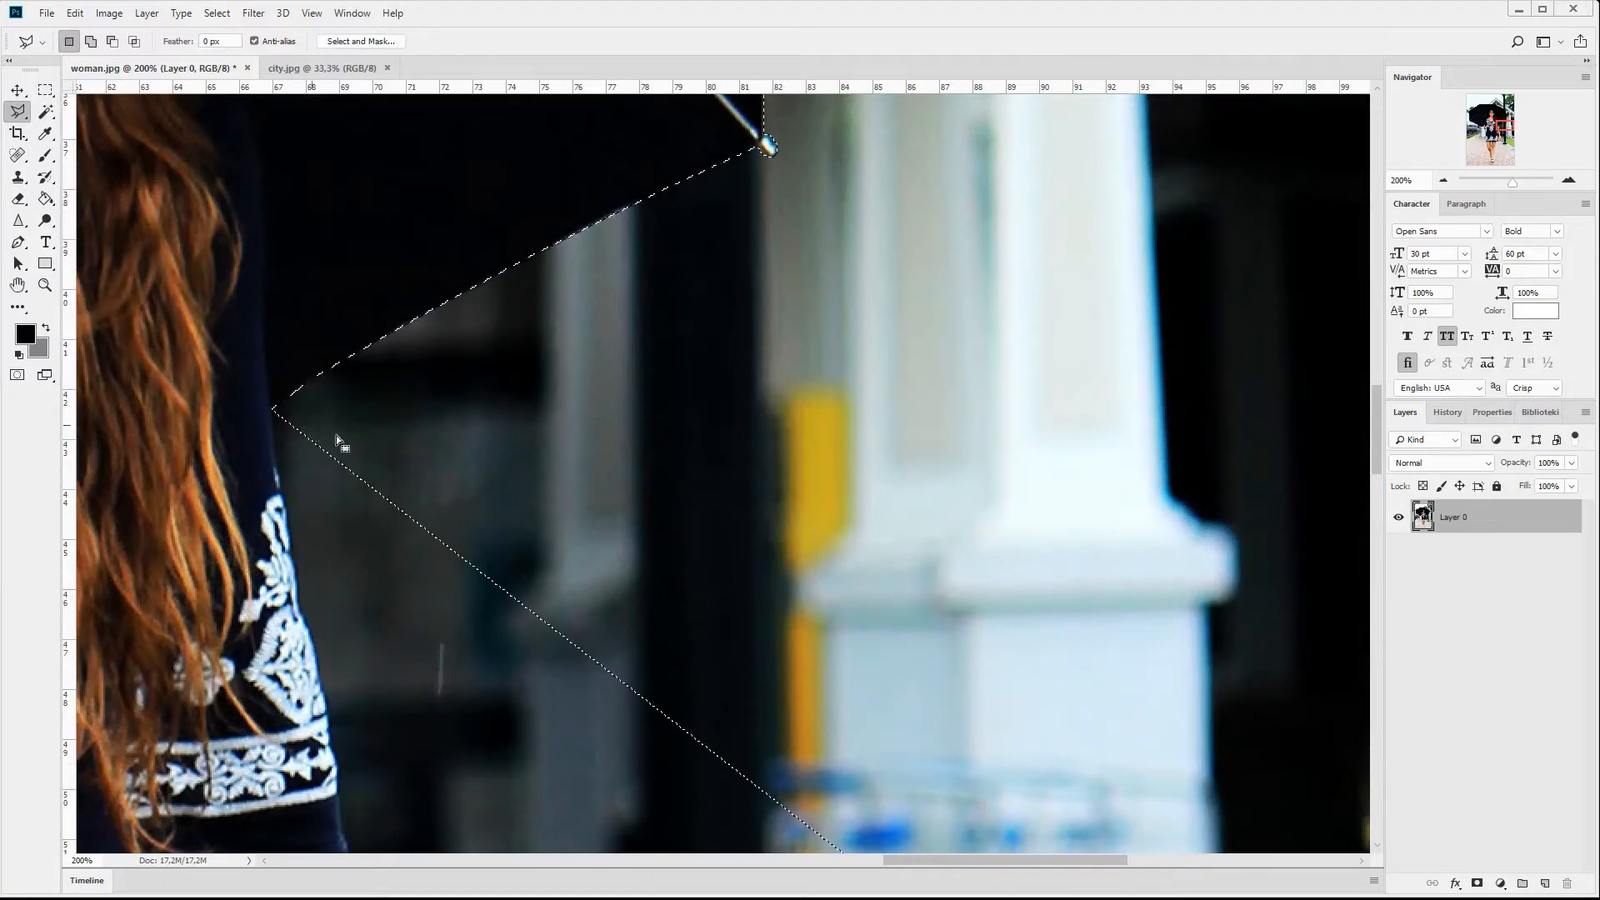
Step: Delete the selected background around the umbrella and clear the selection
click(1442, 179)
click(1442, 179)
click(1442, 179)
key(Delete)
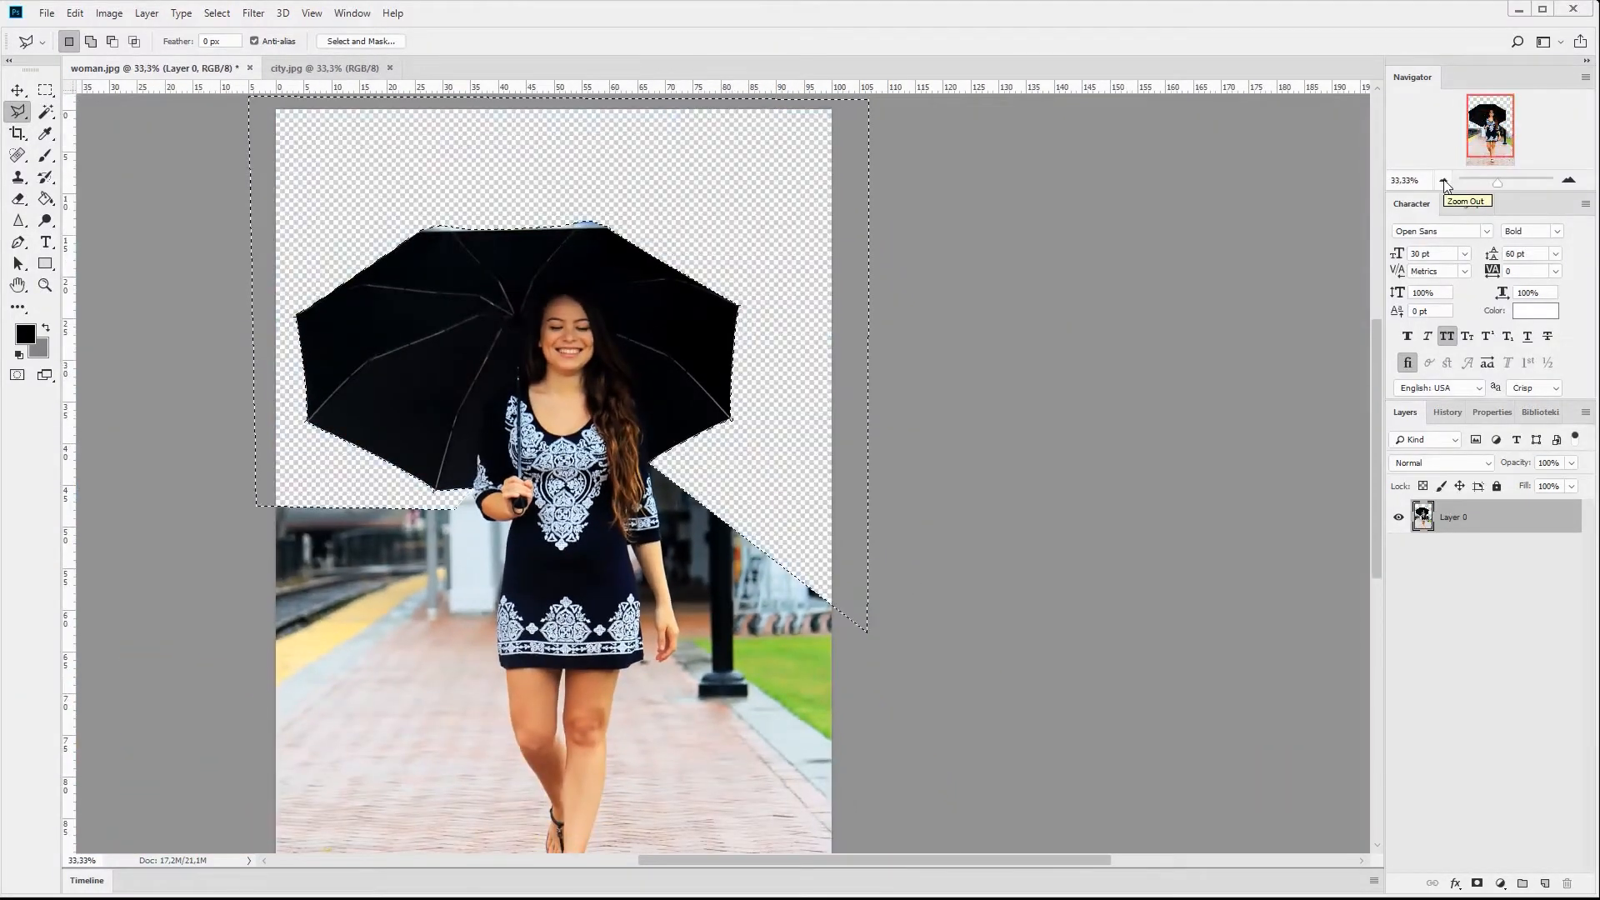
click(216, 13)
click(229, 50)
Step: Begin a new Polygonal Lasso outline where the umbrella meets the sleeve, tracing the sleeve and the hanging arm's outer edge
drag(1458, 133, 1447, 145)
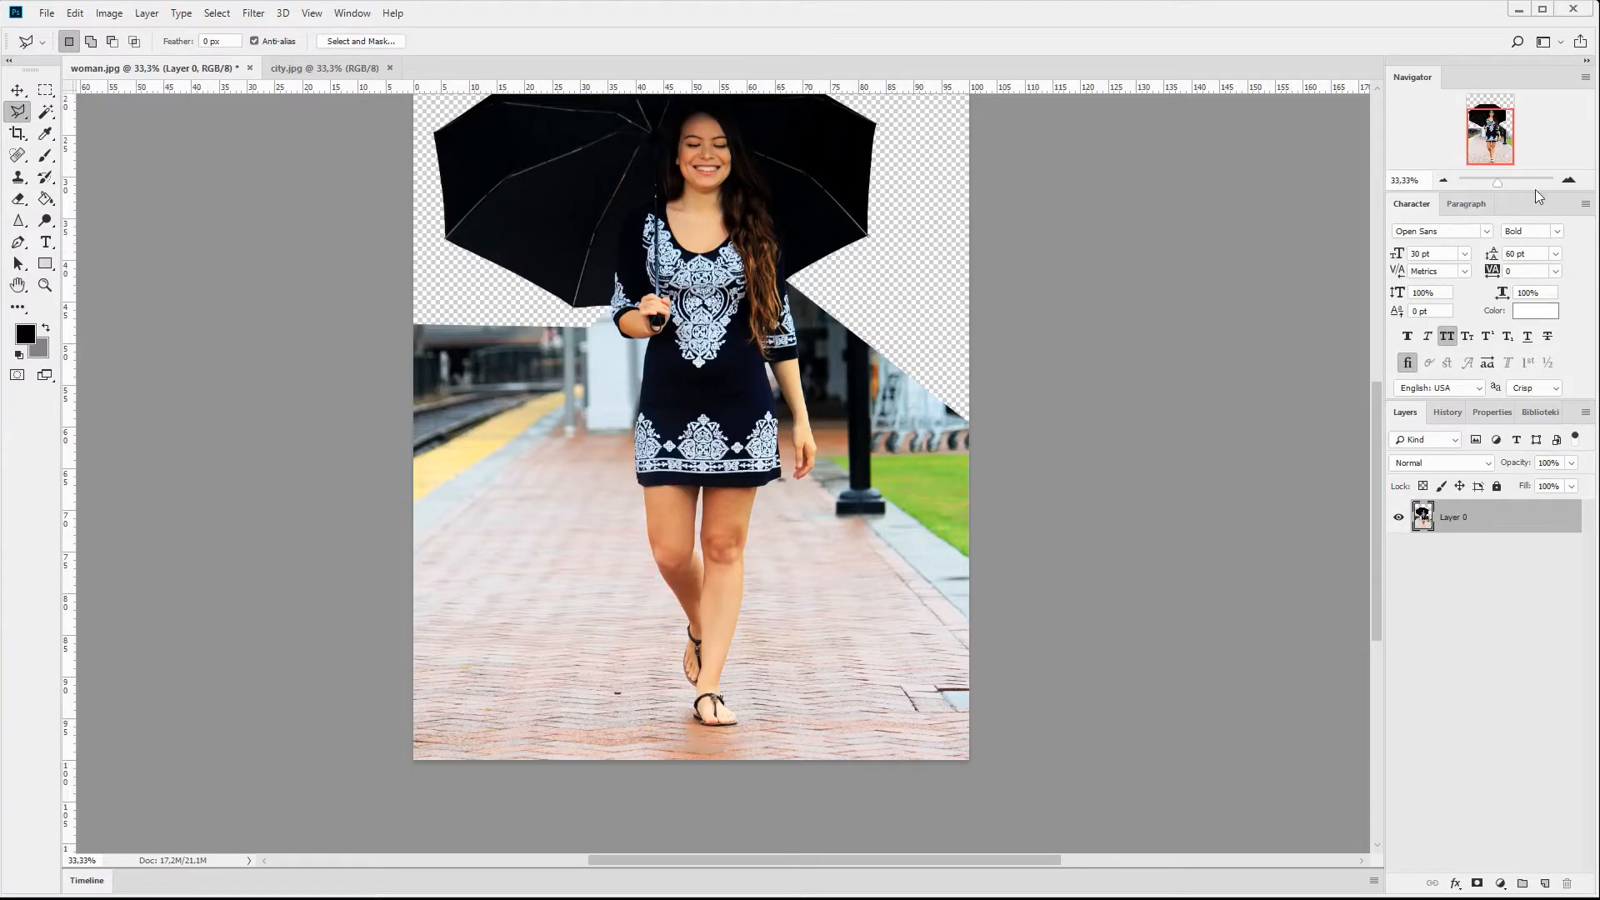
click(1569, 180)
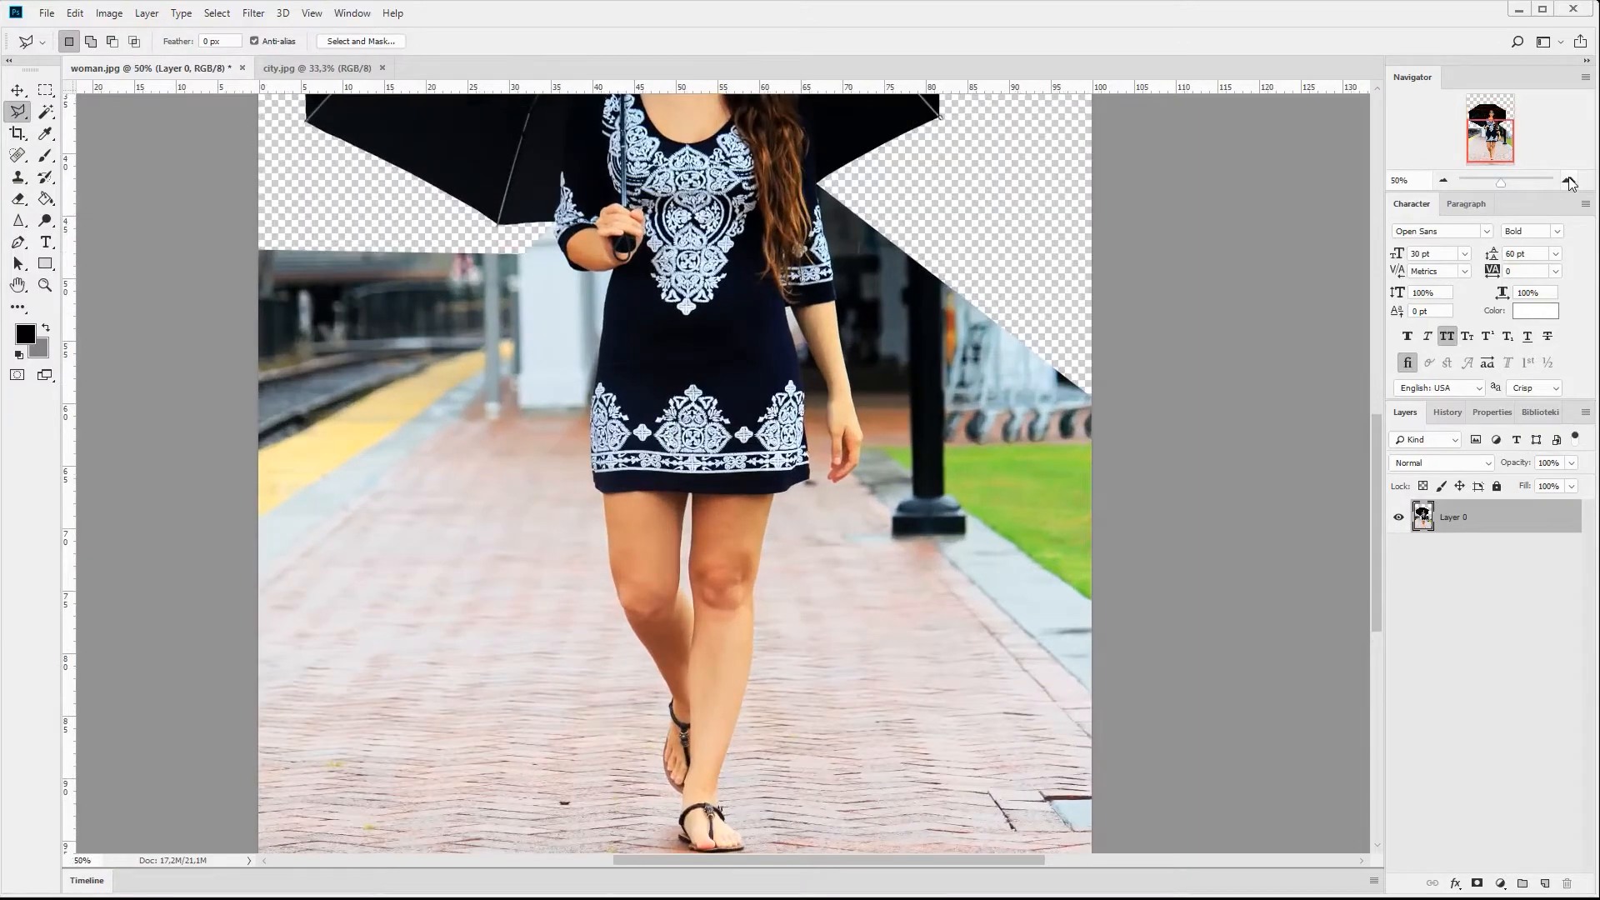
click(1569, 180)
click(1569, 181)
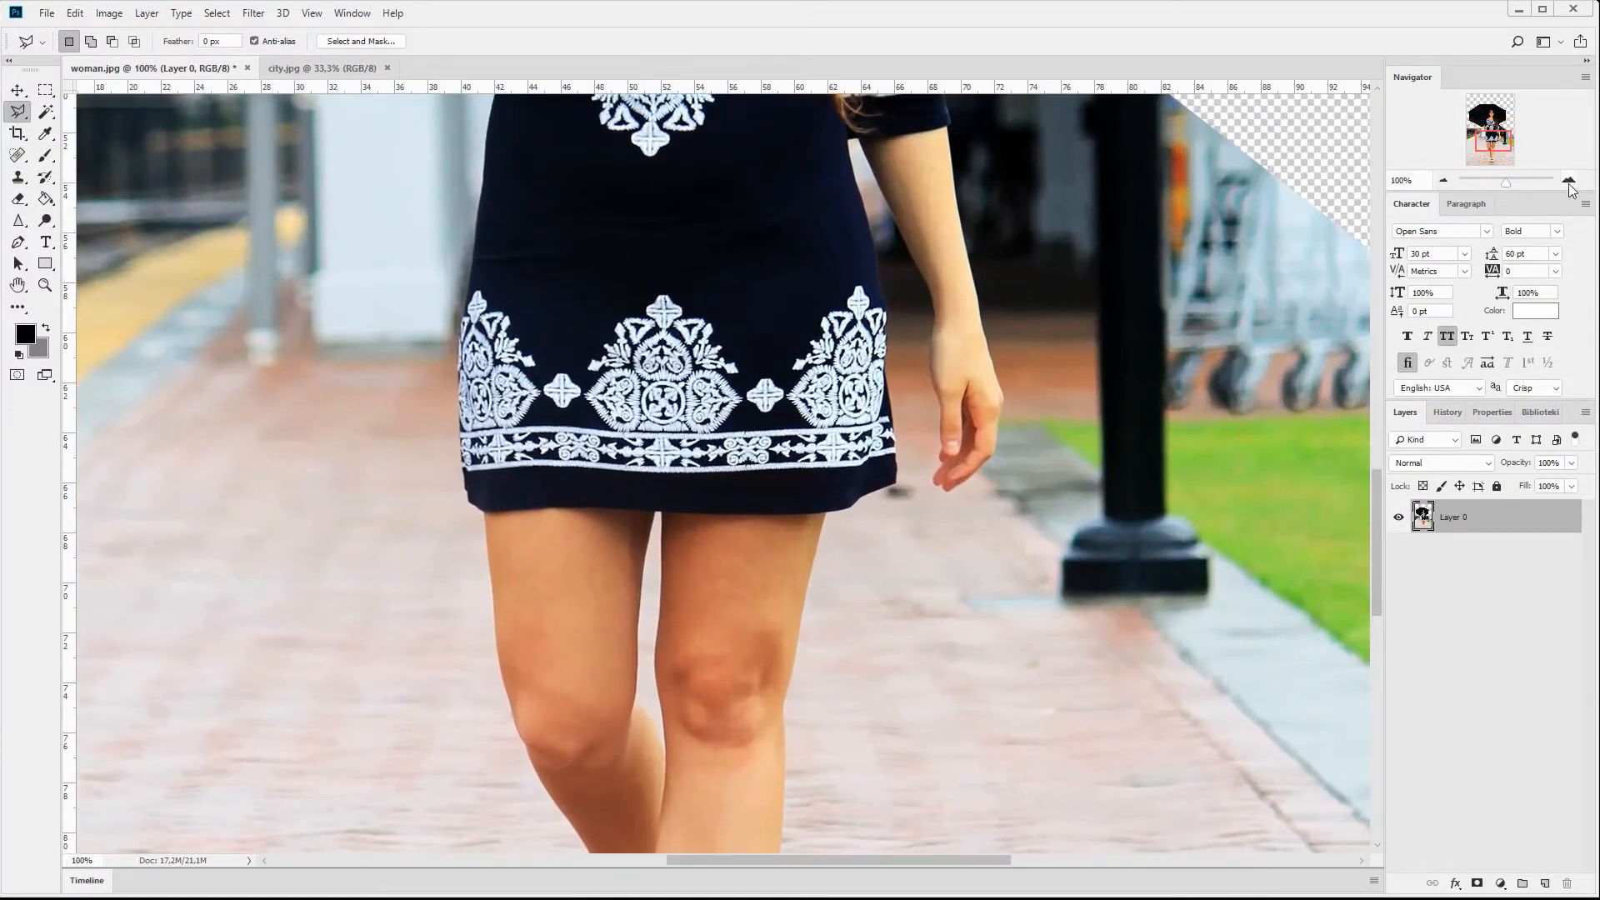
click(1569, 181)
drag(1496, 143, 1518, 136)
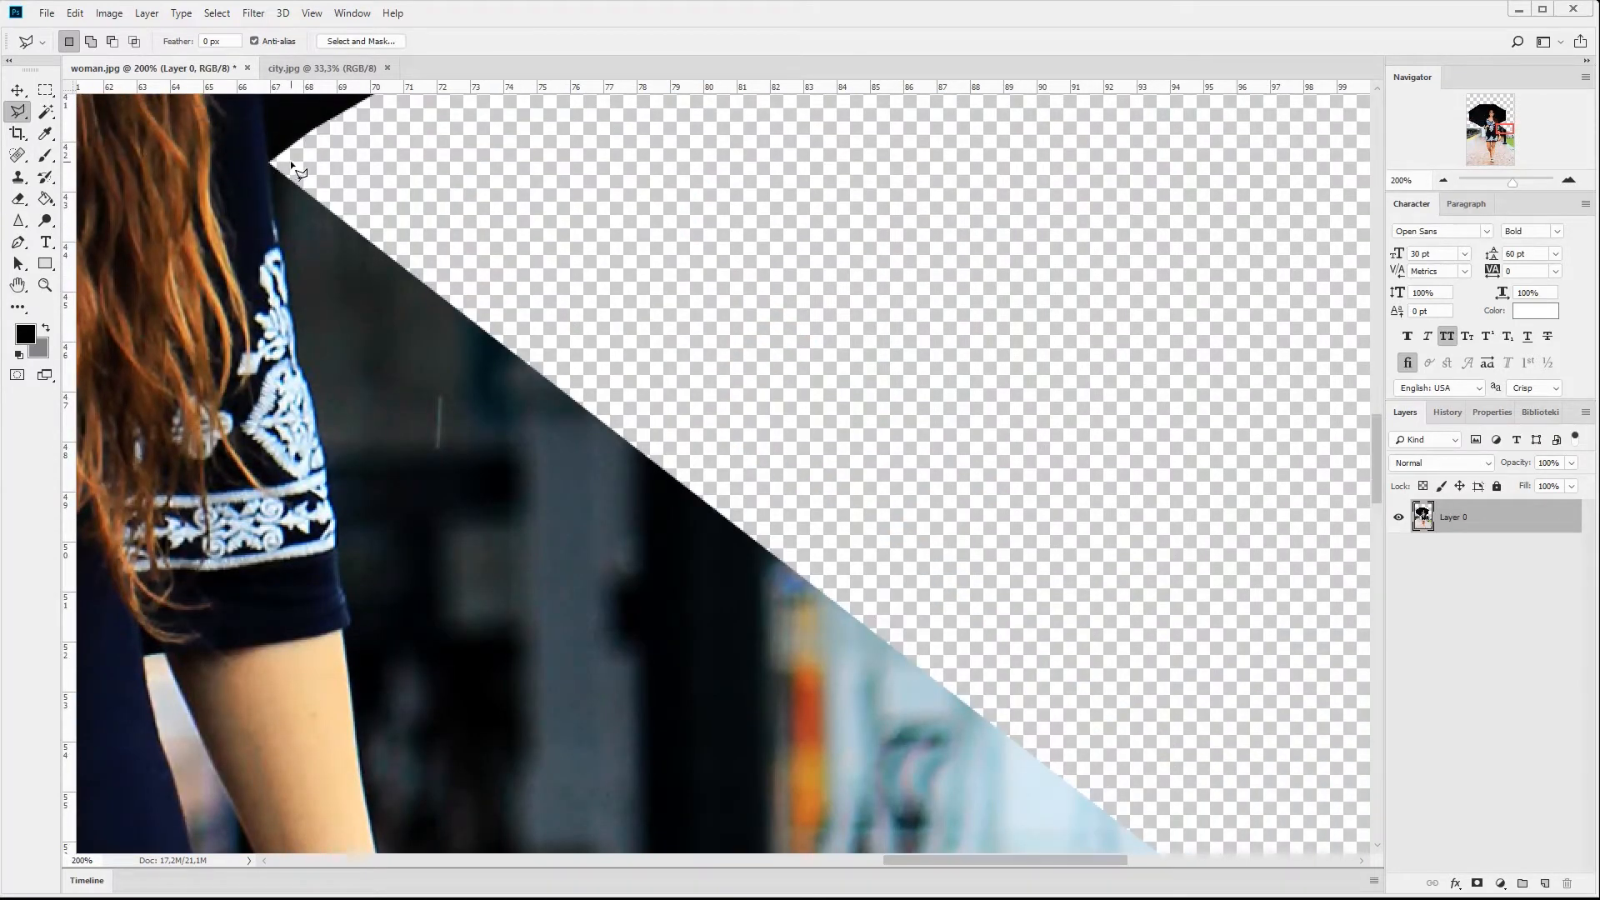
click(268, 161)
scroll(352, 639, down, 3)
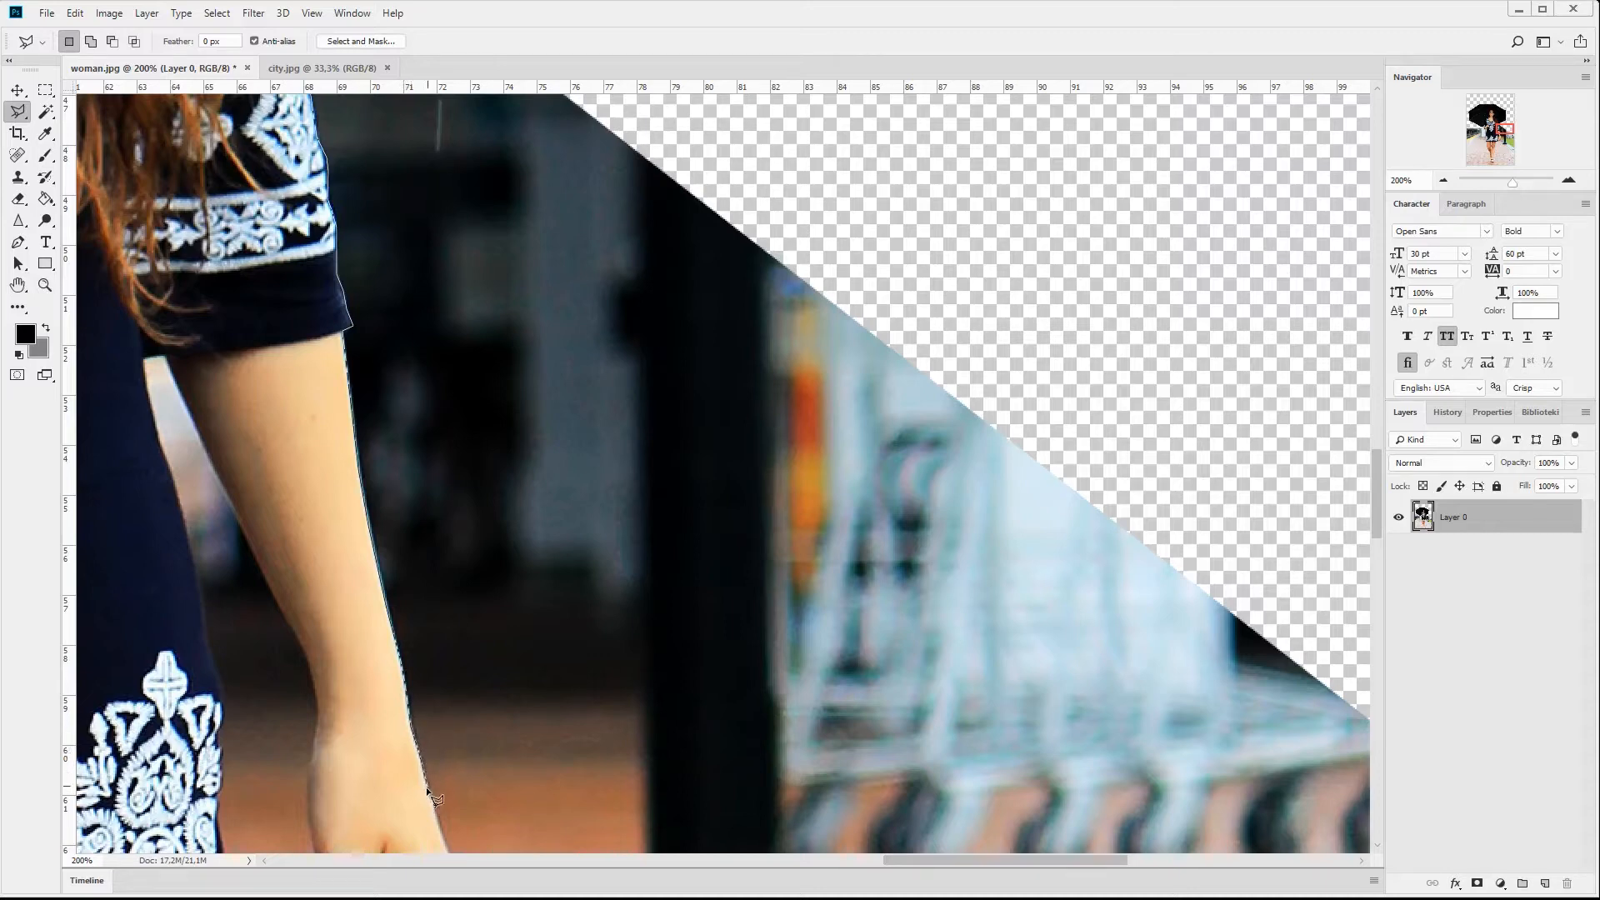
click(437, 820)
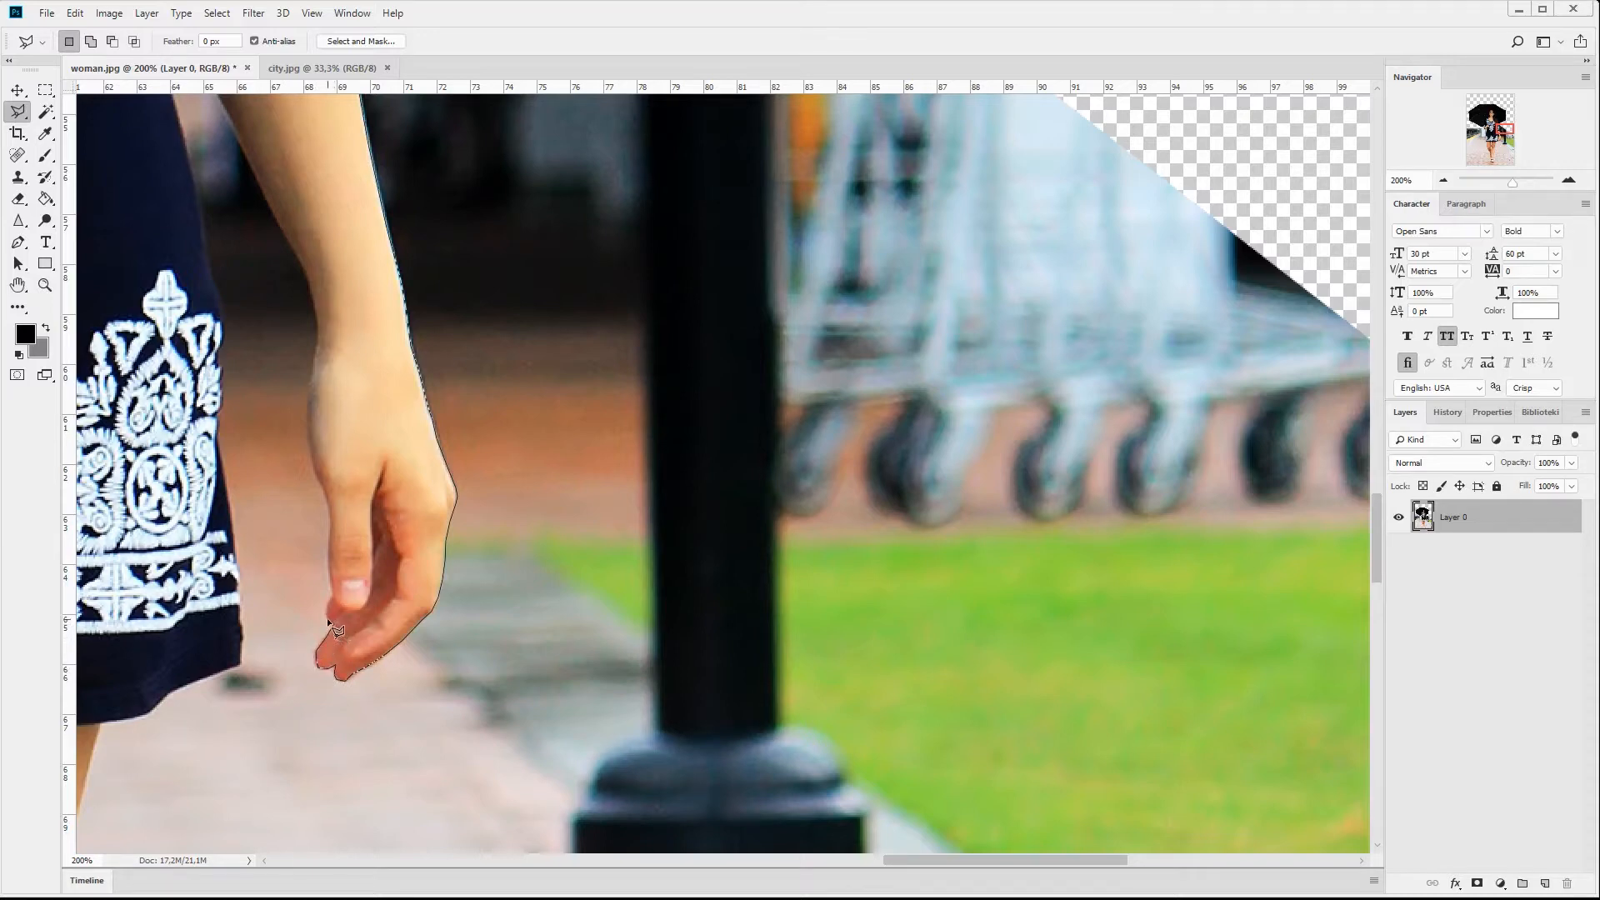
Step: Continue the lasso outline from the fingertips up the inner side of the hanging arm to the gap beside the dress
click(332, 596)
click(310, 449)
click(307, 271)
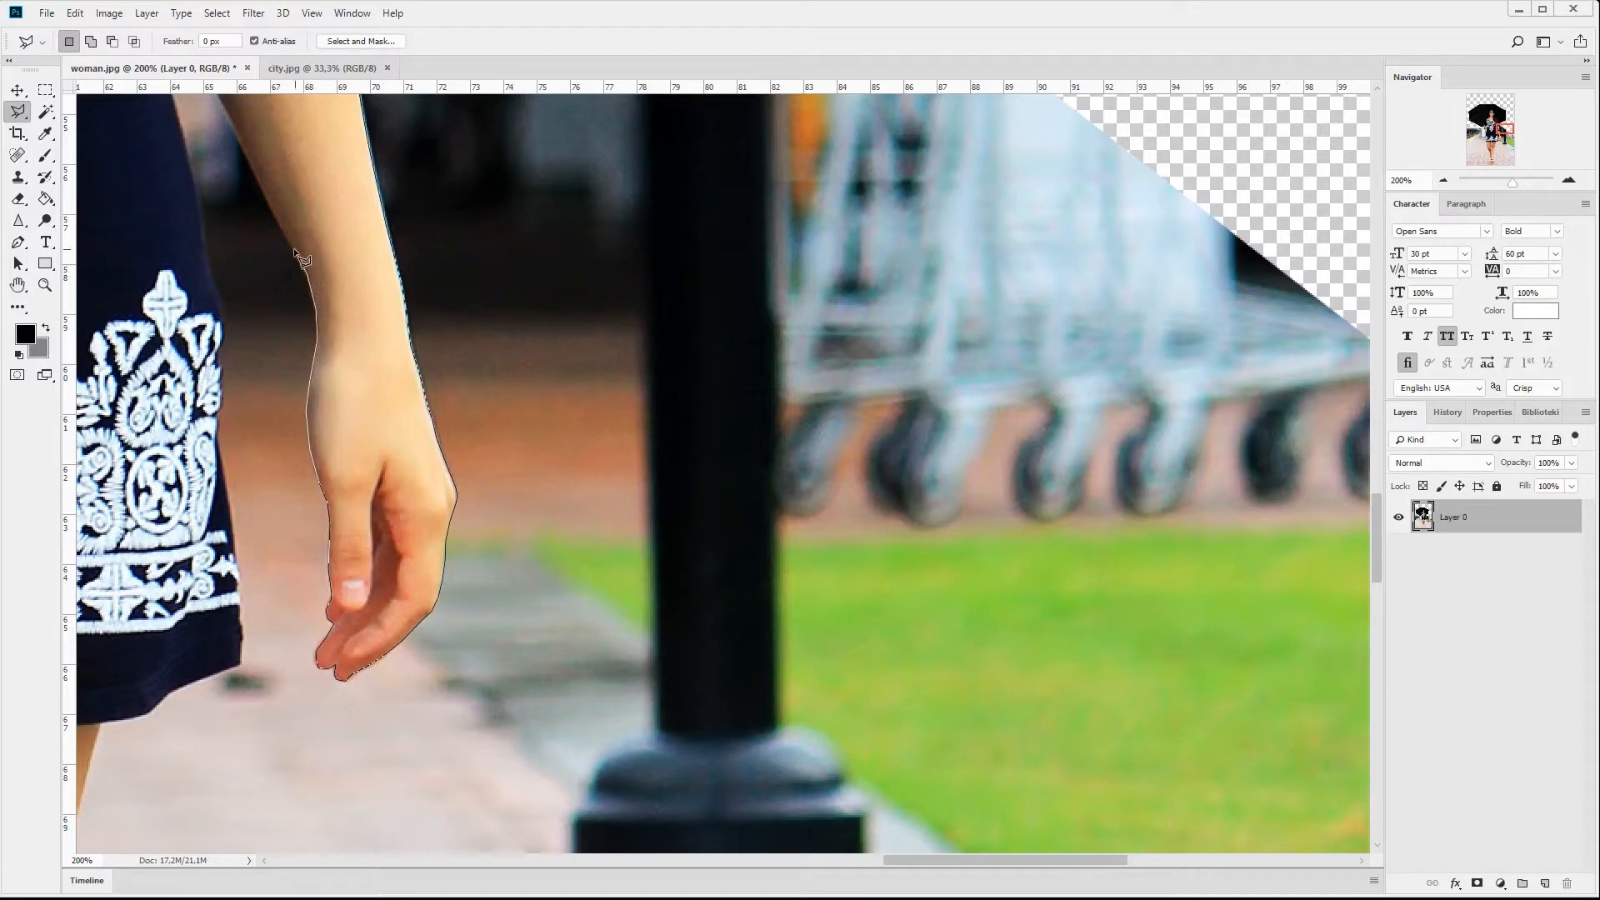
click(259, 187)
drag(369, 223, 623, 516)
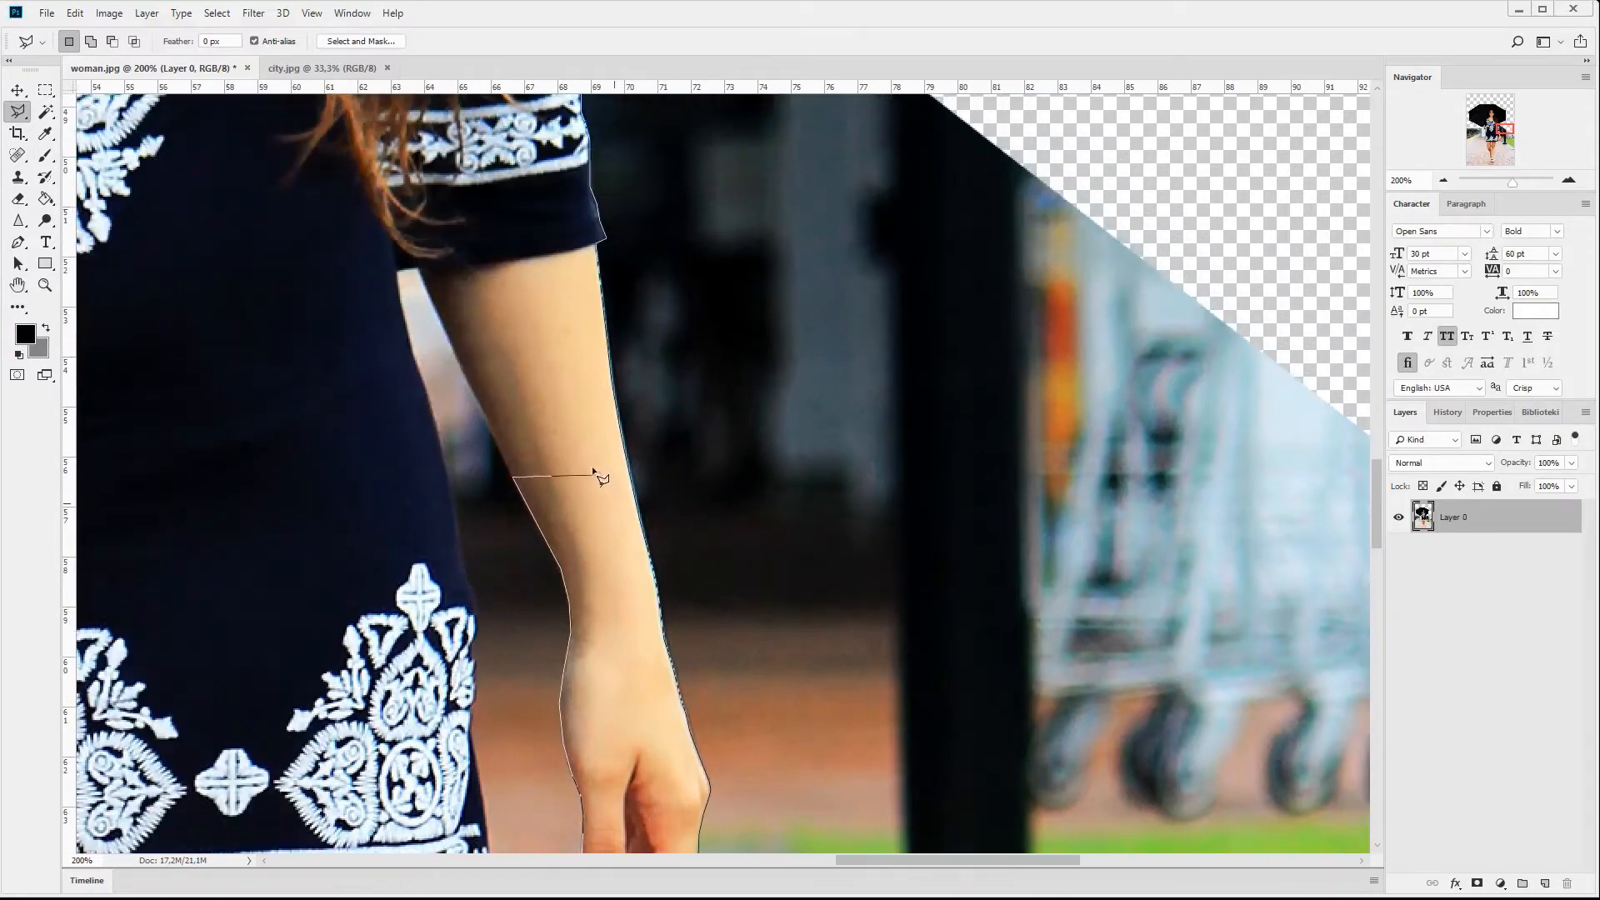
click(472, 377)
click(397, 272)
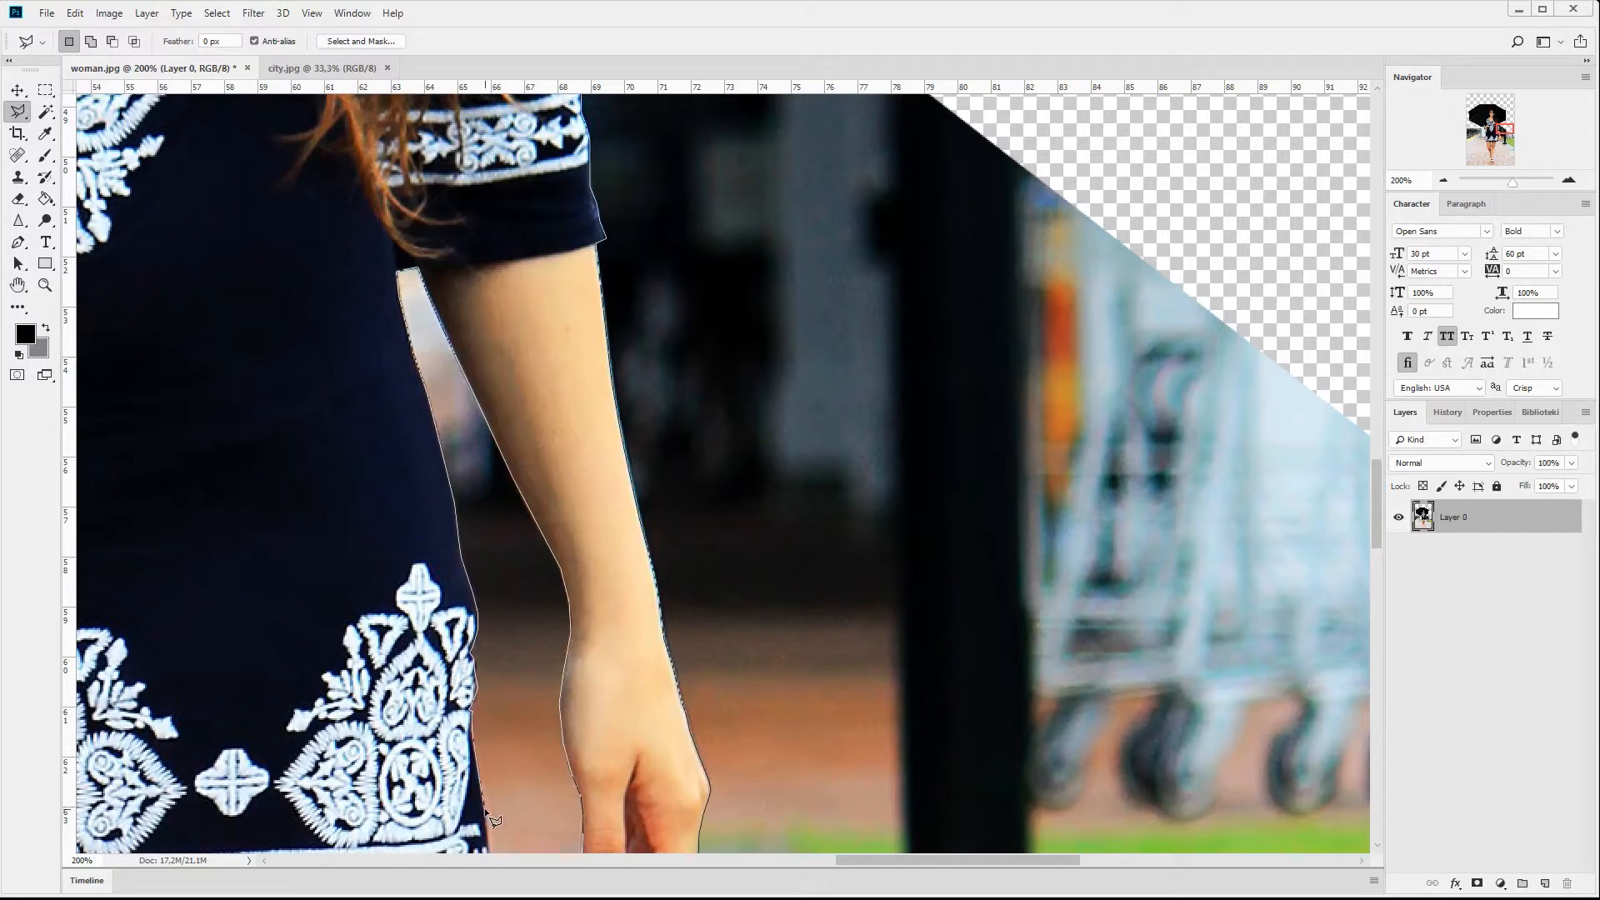
Step: Trace the dress's right side to the hem and close the selection around the background beyond the photo's right edge
scroll(491, 821, down, 5)
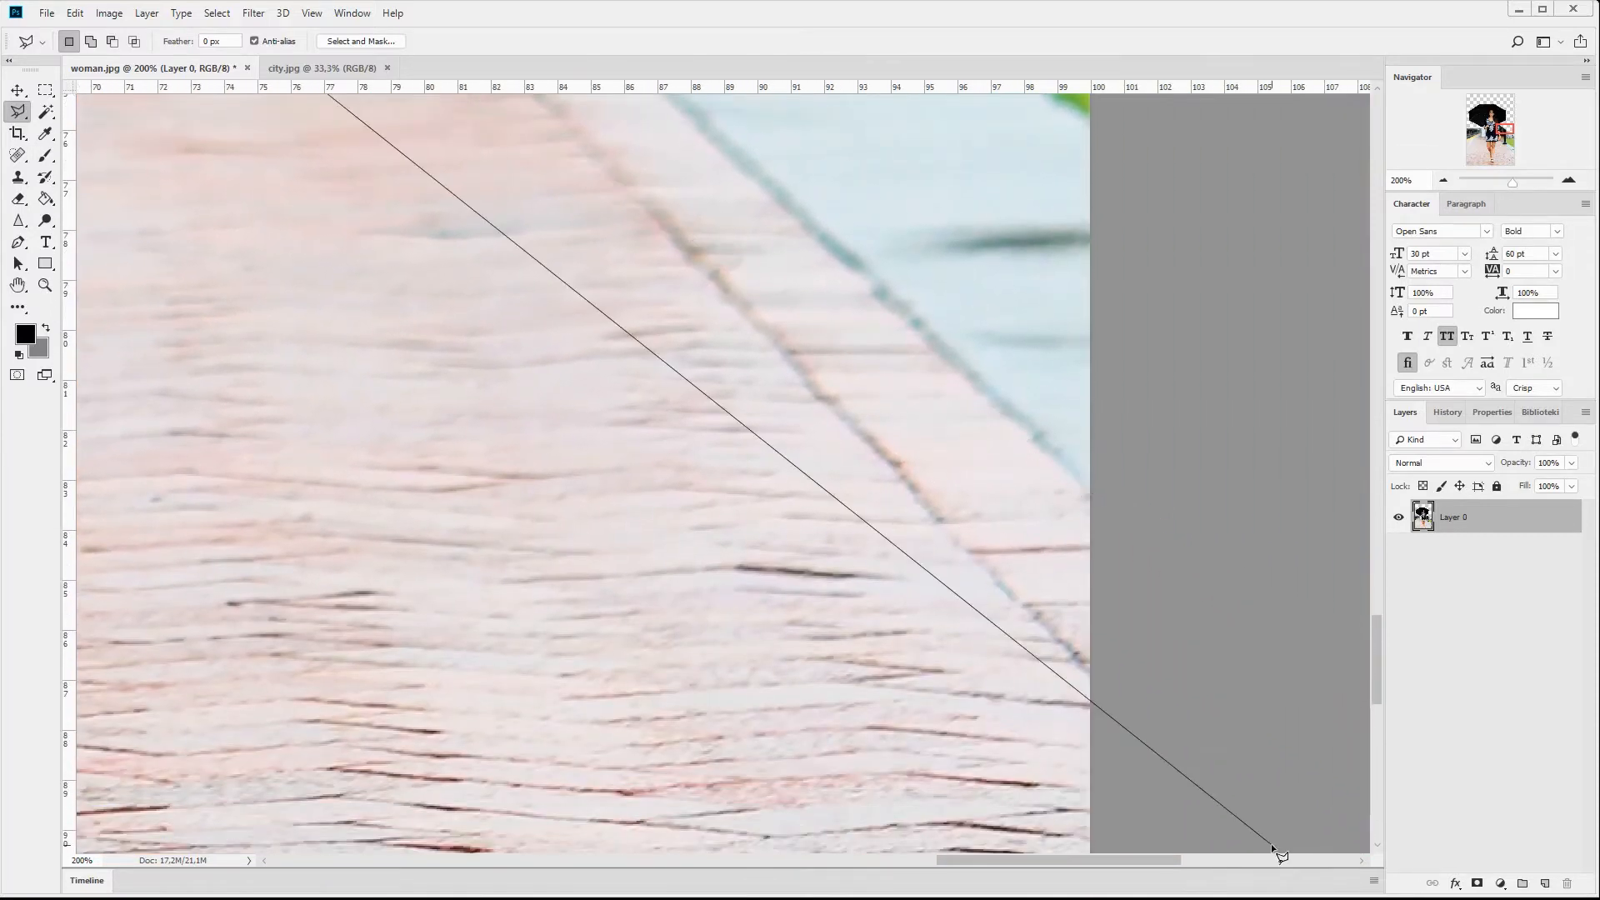
click(1246, 801)
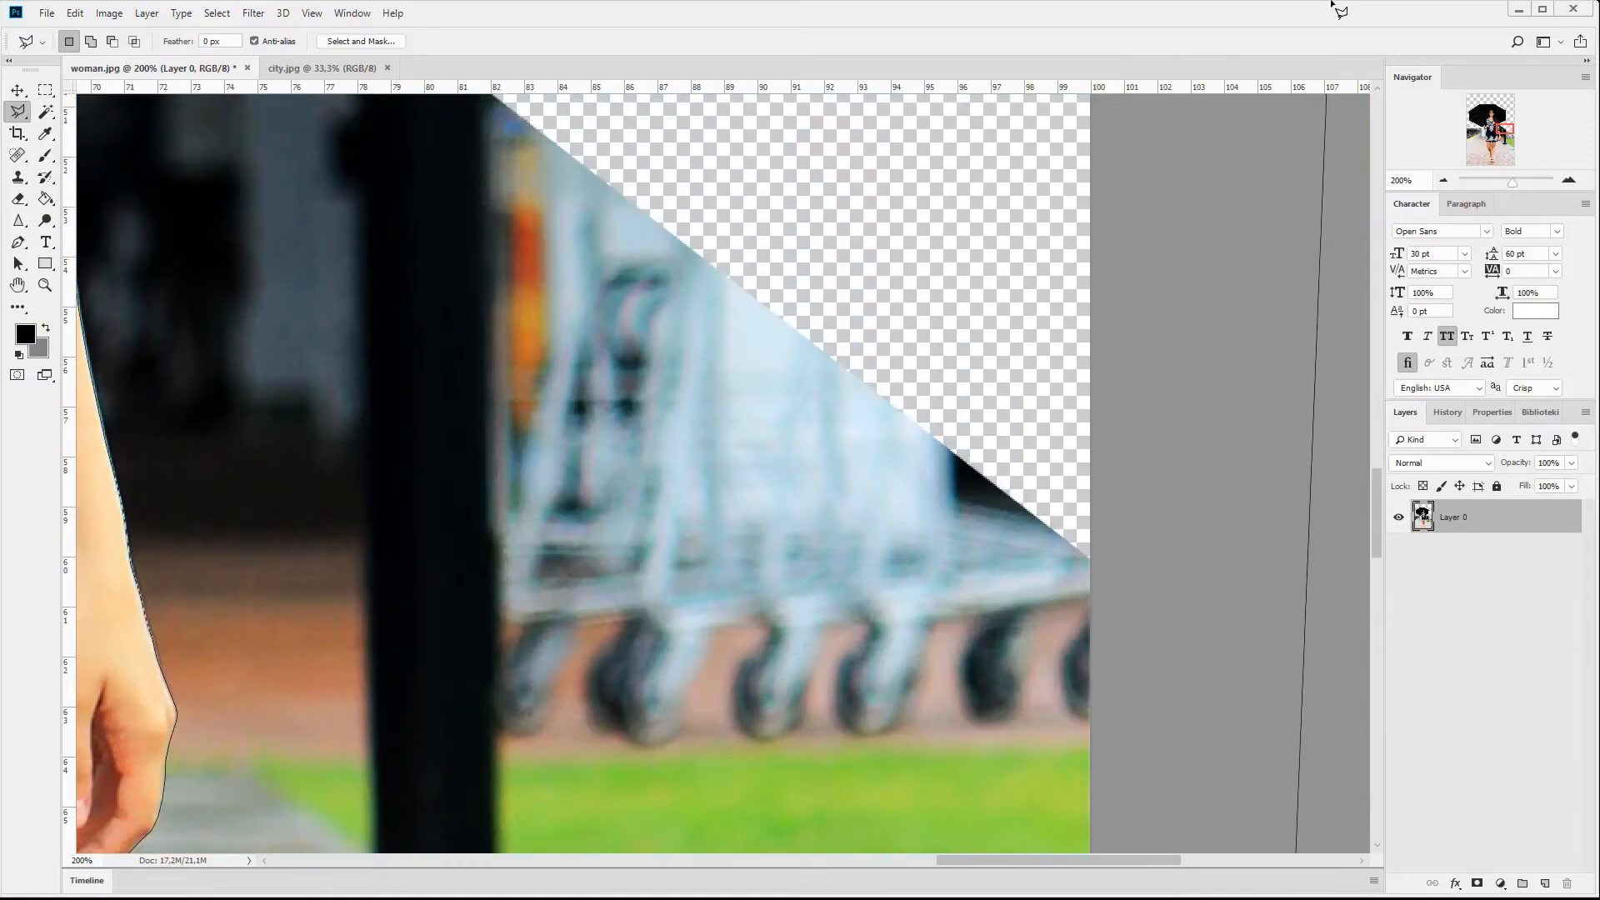
click(1177, 345)
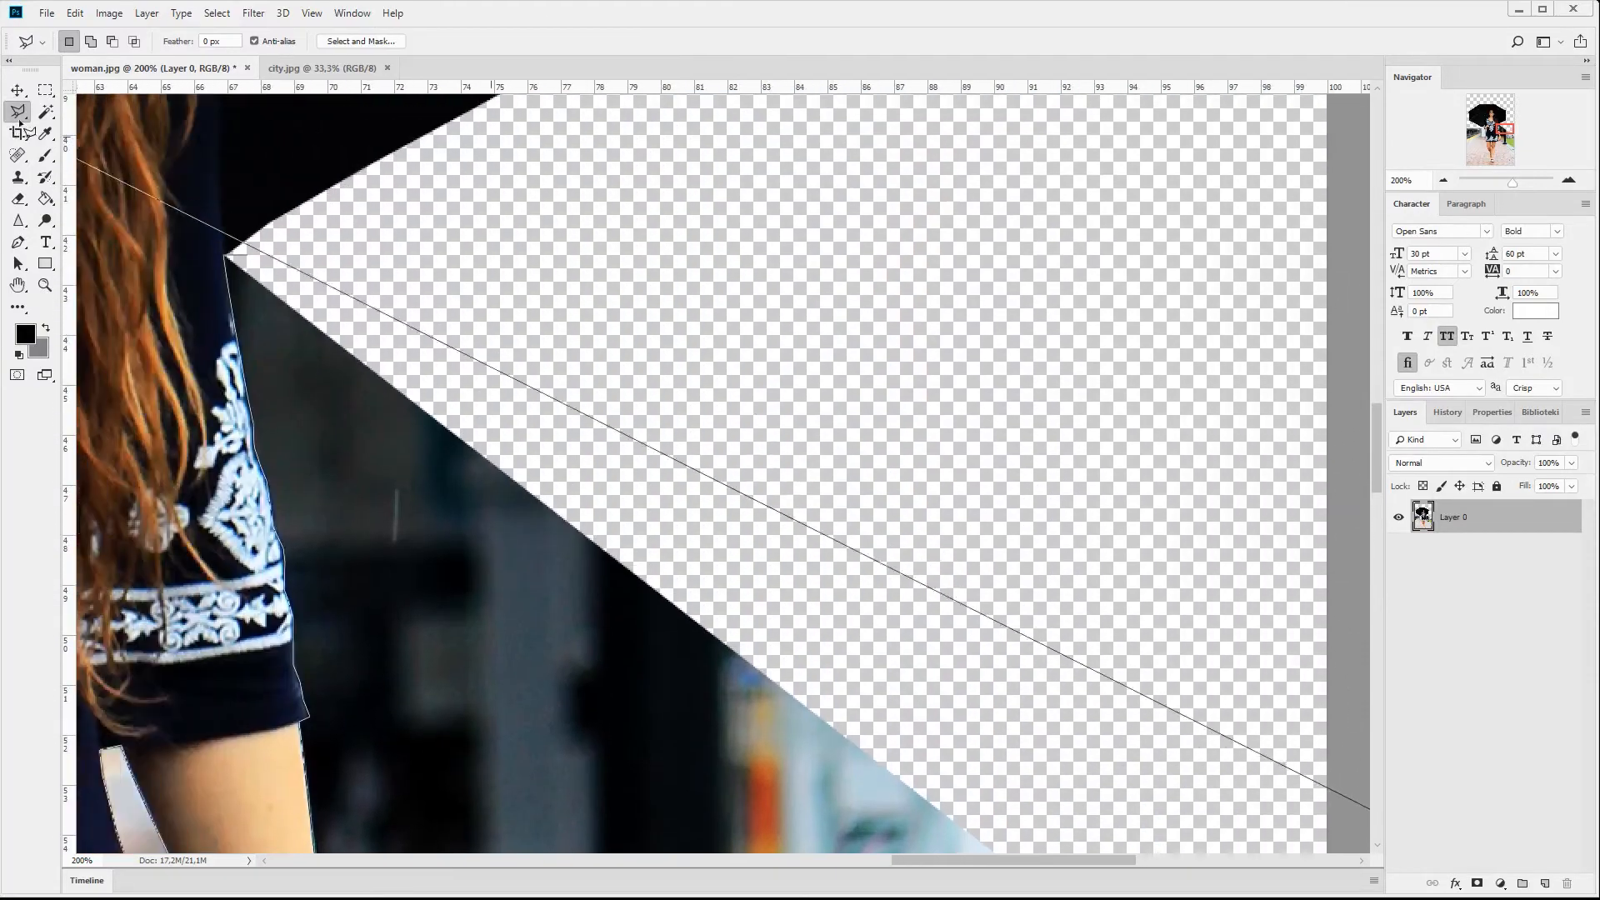
double_click(317, 252)
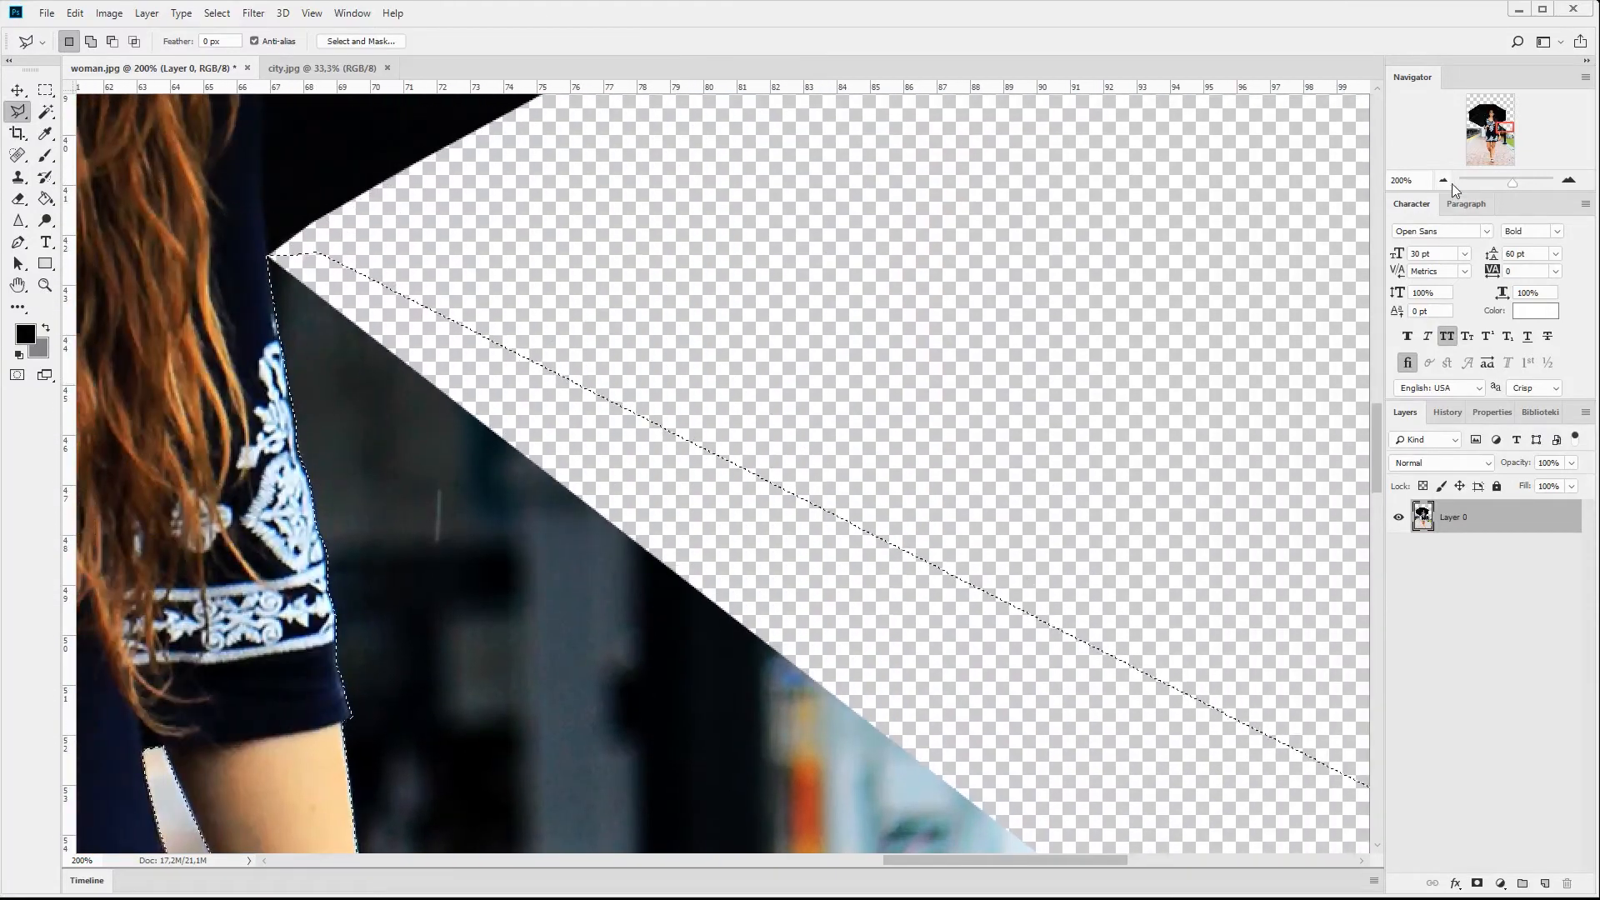
Step: Delete the selected background beside the woman's hanging arm and dress
click(1443, 181)
click(1443, 181)
click(1443, 181)
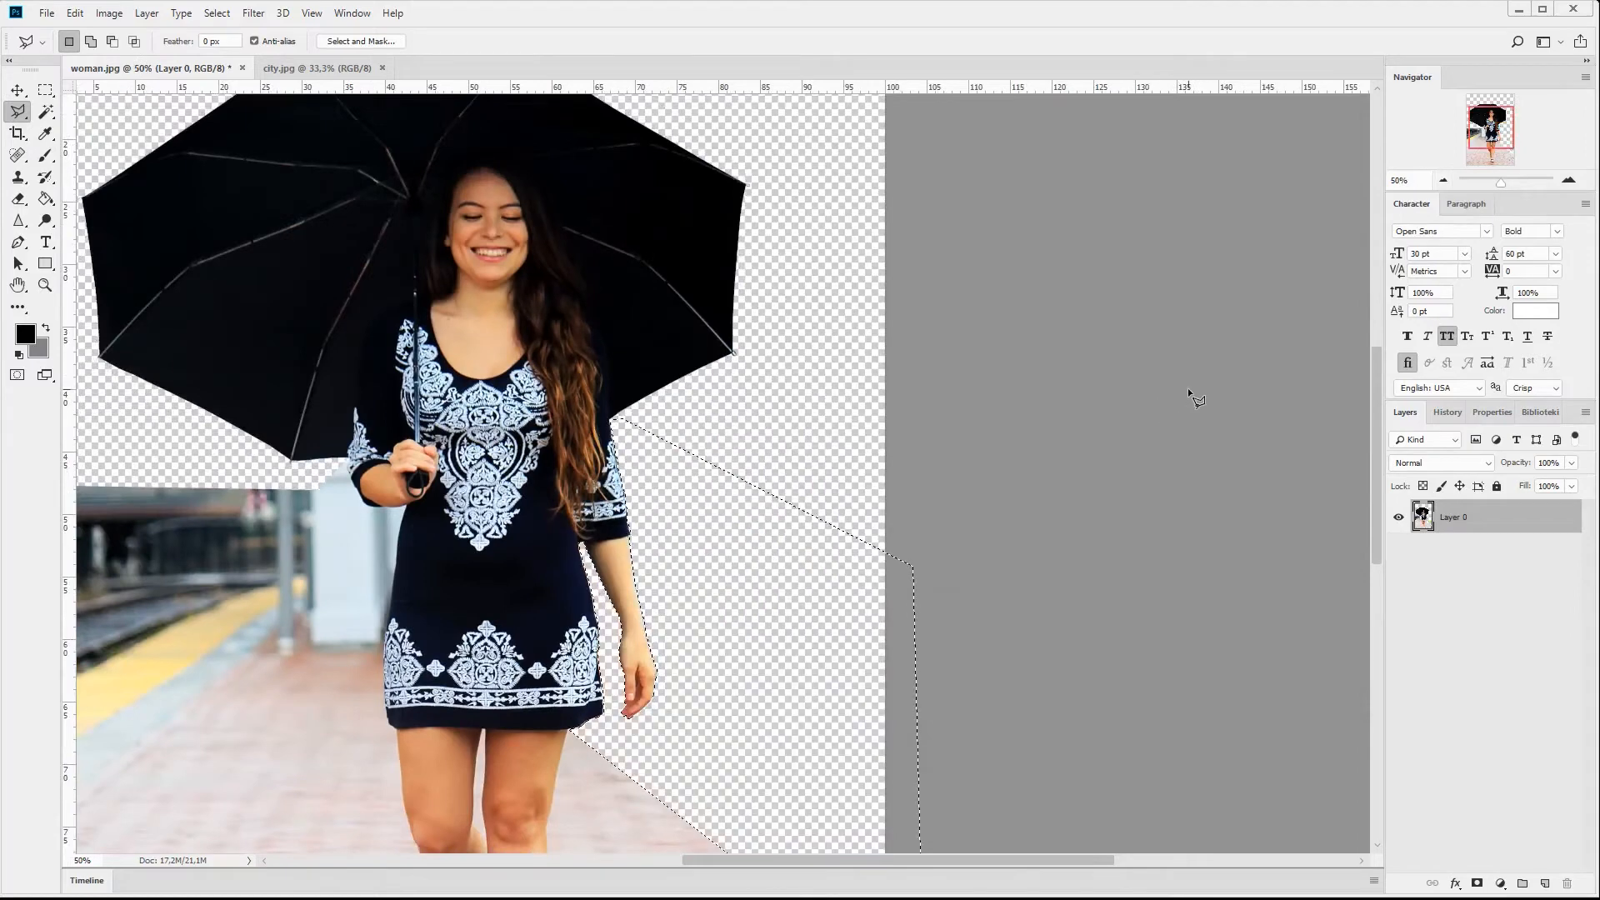
scroll(1187, 388, down, 5)
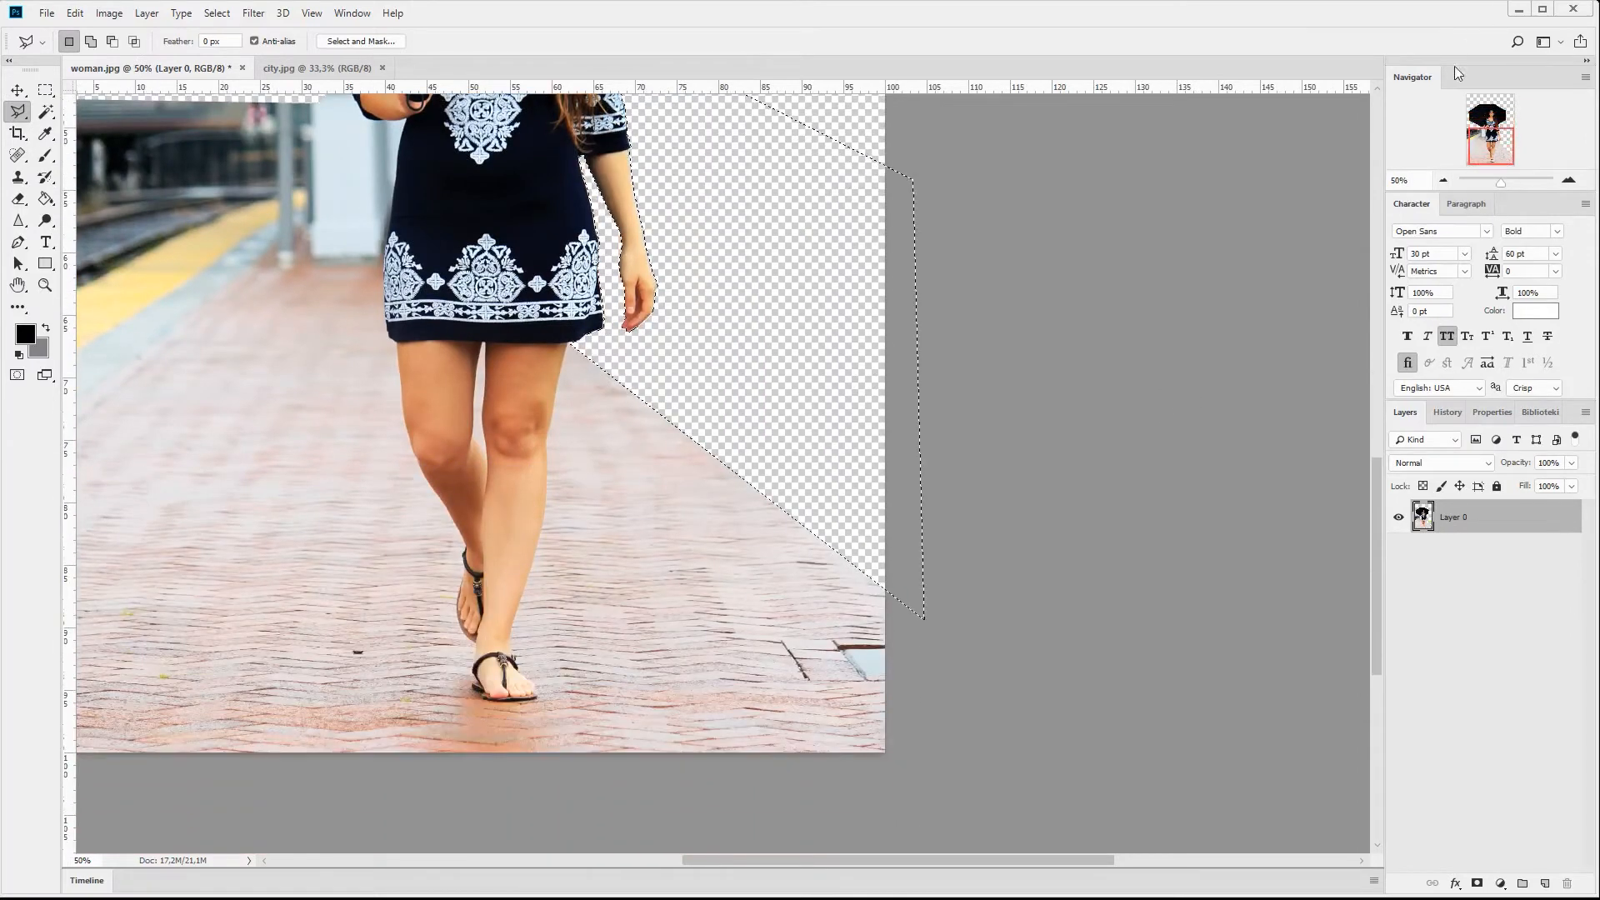
drag(903, 400, 1300, 546)
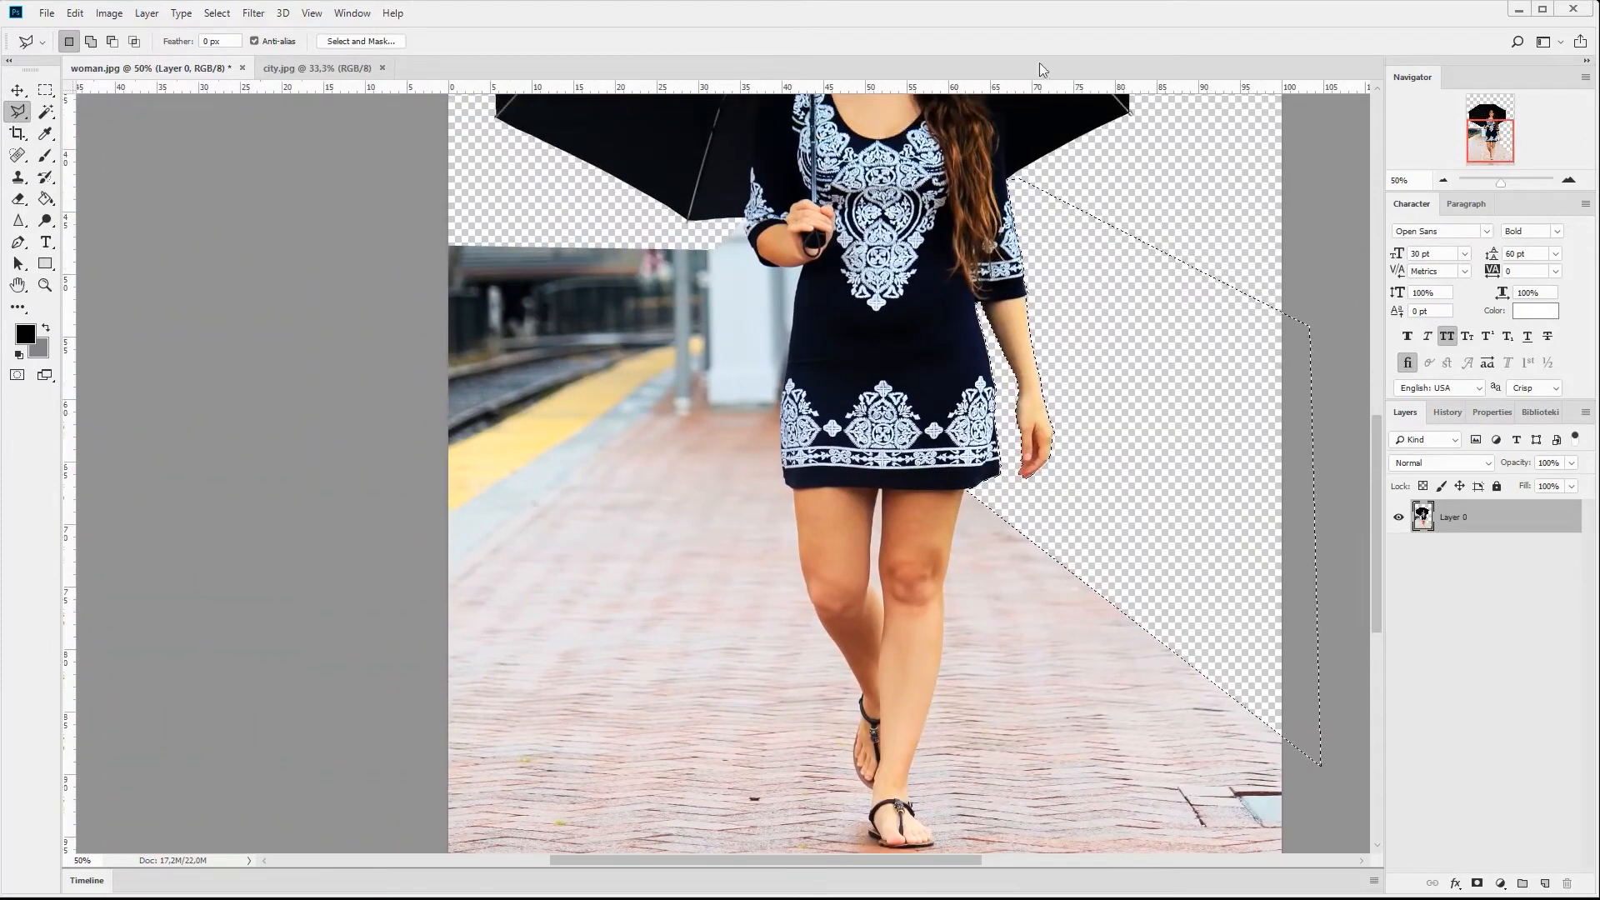
Step: Start a new Polygonal Lasso outline beyond the photo's left edge, run it to the dress's left hem corner and begin up the skirt
click(1569, 180)
click(1567, 181)
click(1567, 181)
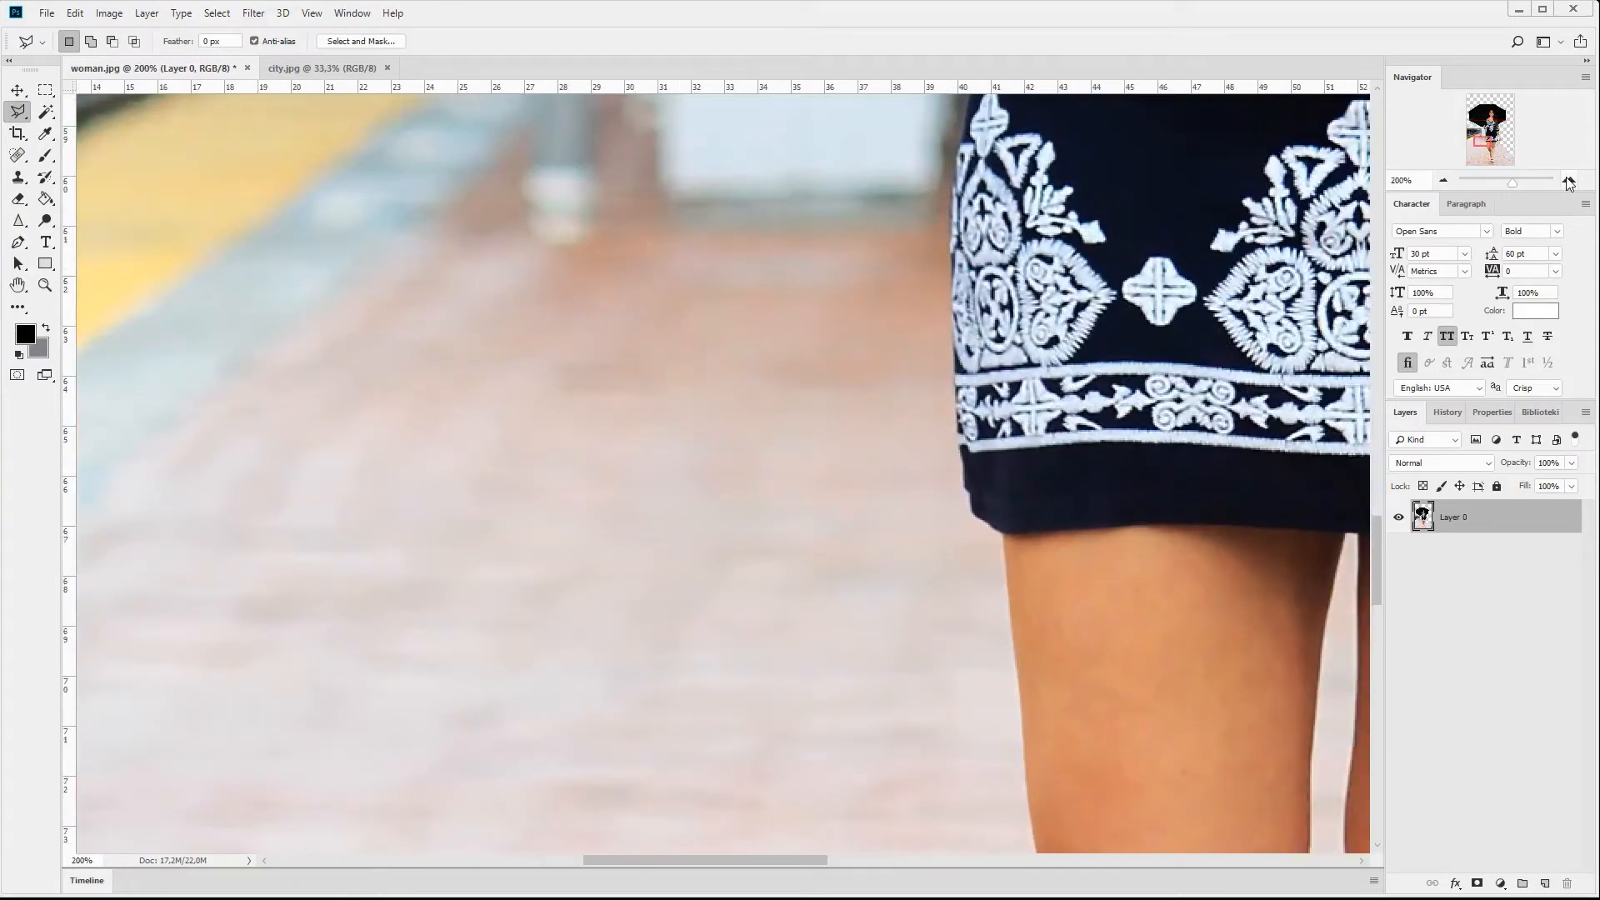
drag(1483, 144, 1464, 147)
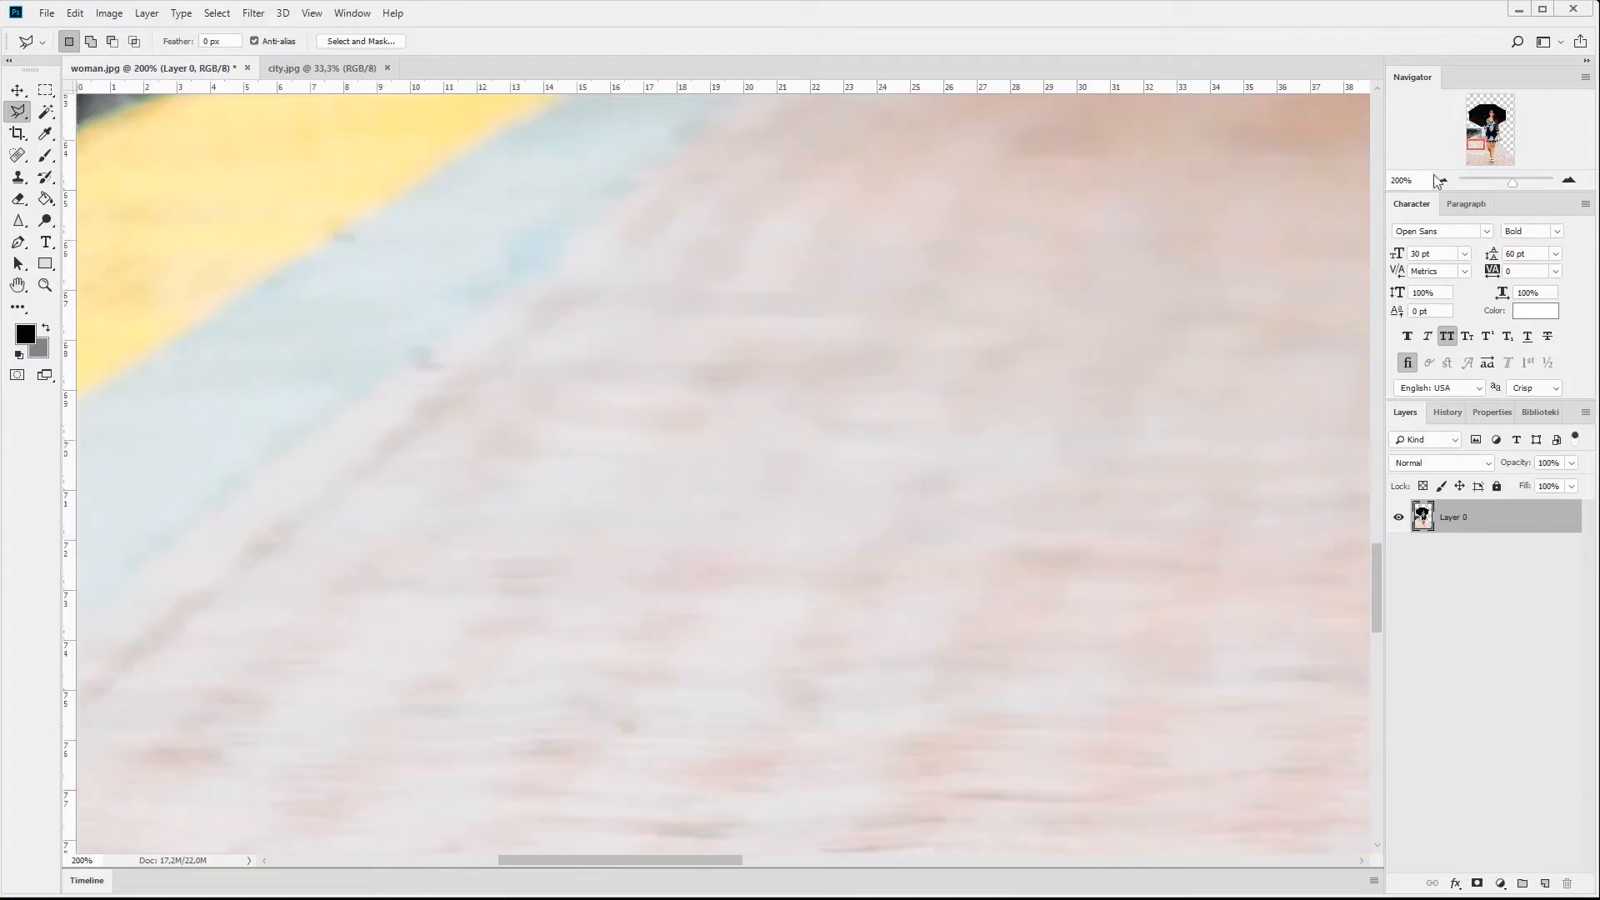
drag(613, 861, 571, 864)
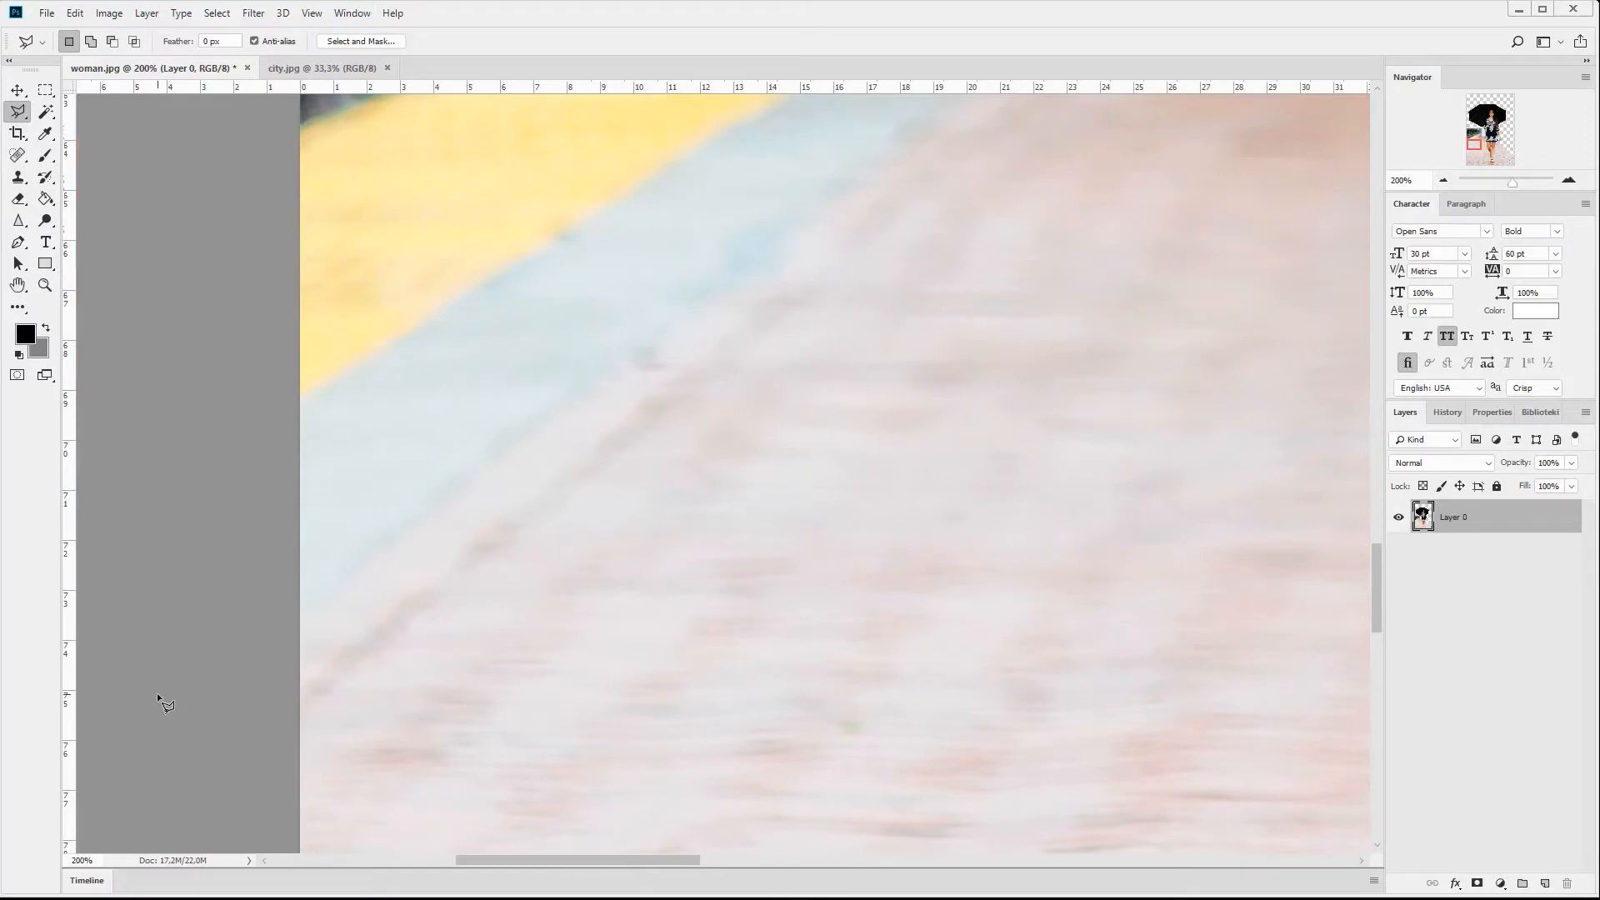
click(157, 695)
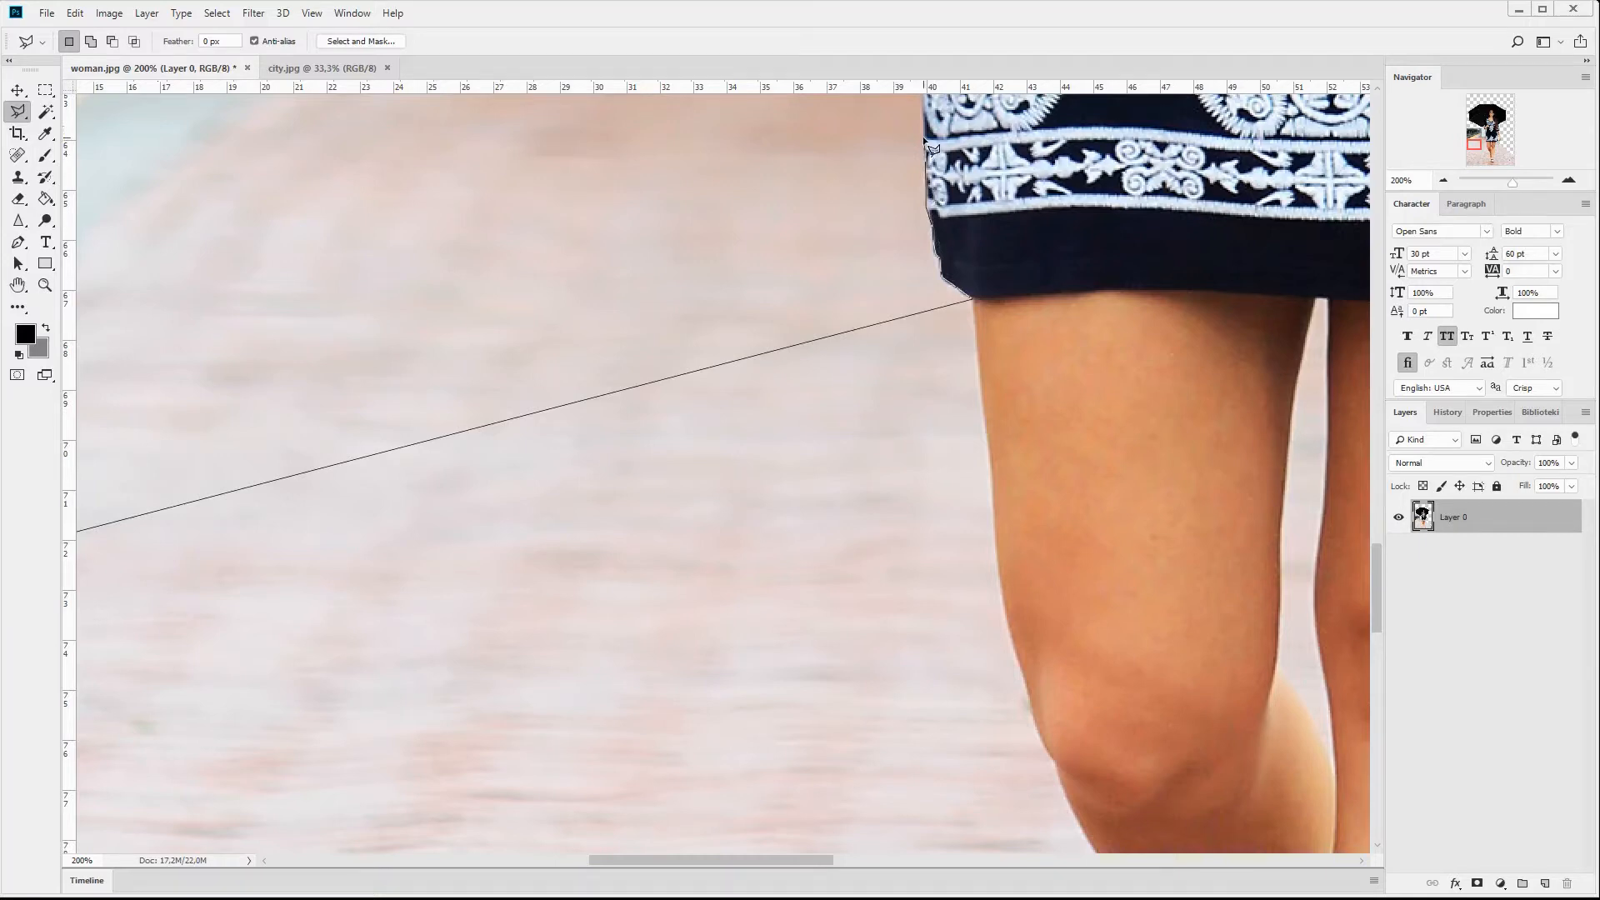
scroll(925, 141, up, 5)
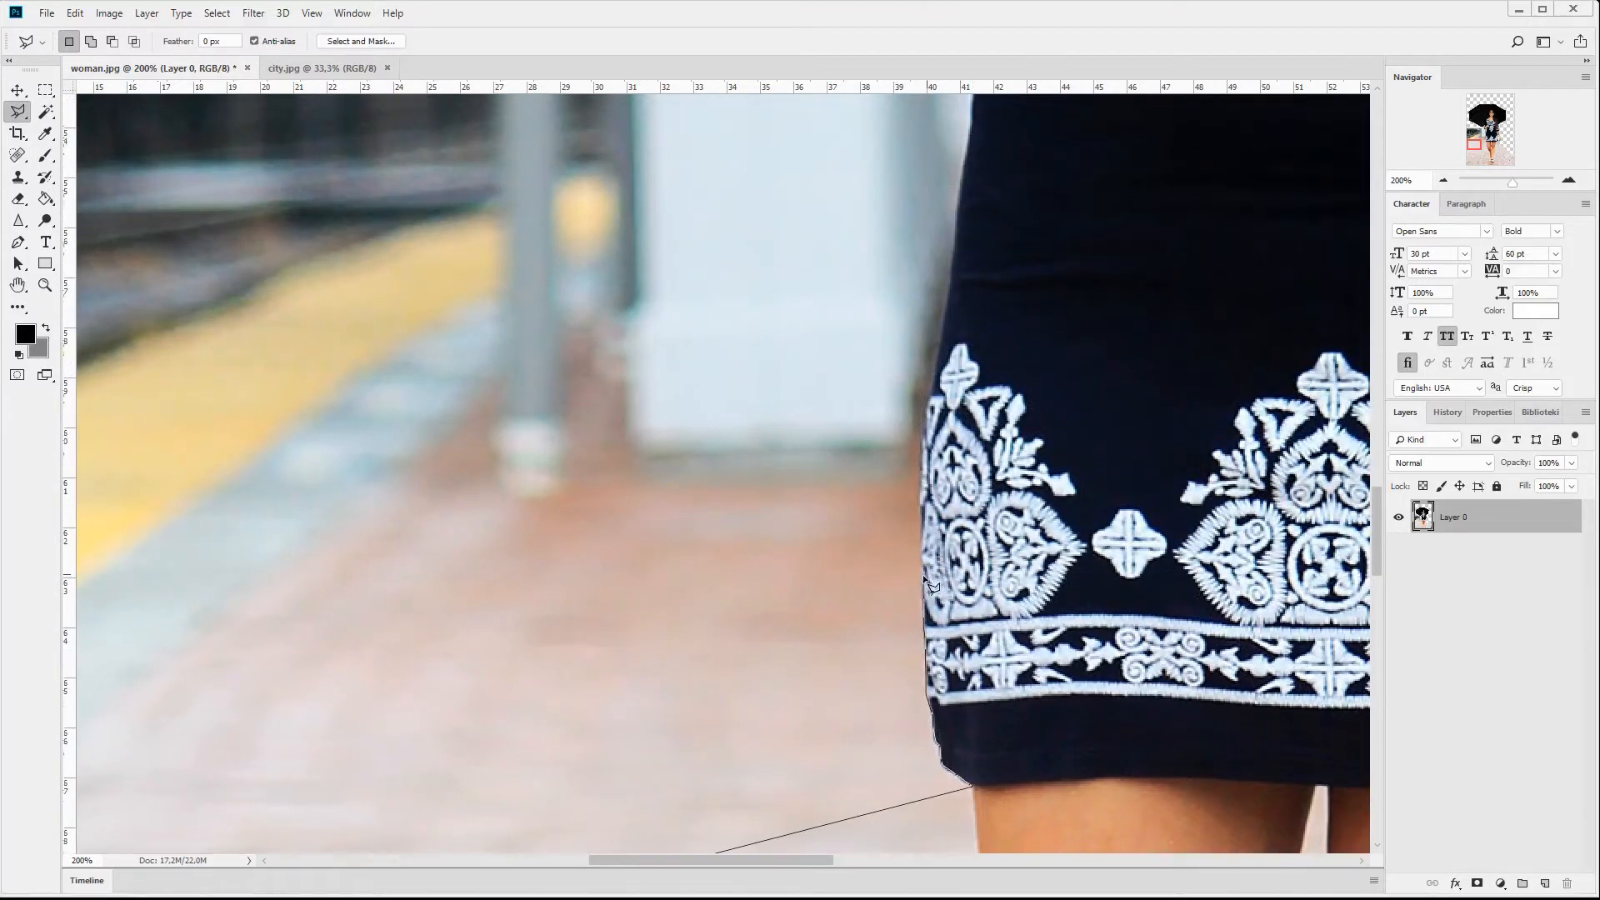
Step: Continue the lasso outline up the left side of the skirt, past the embroidery towards the waist
click(921, 527)
click(919, 498)
click(921, 429)
click(949, 296)
click(956, 219)
Step: Trace around the bent arm and sleeve to the umbrella, and close the selection beyond the photo's left edge
scroll(966, 167, up, 6)
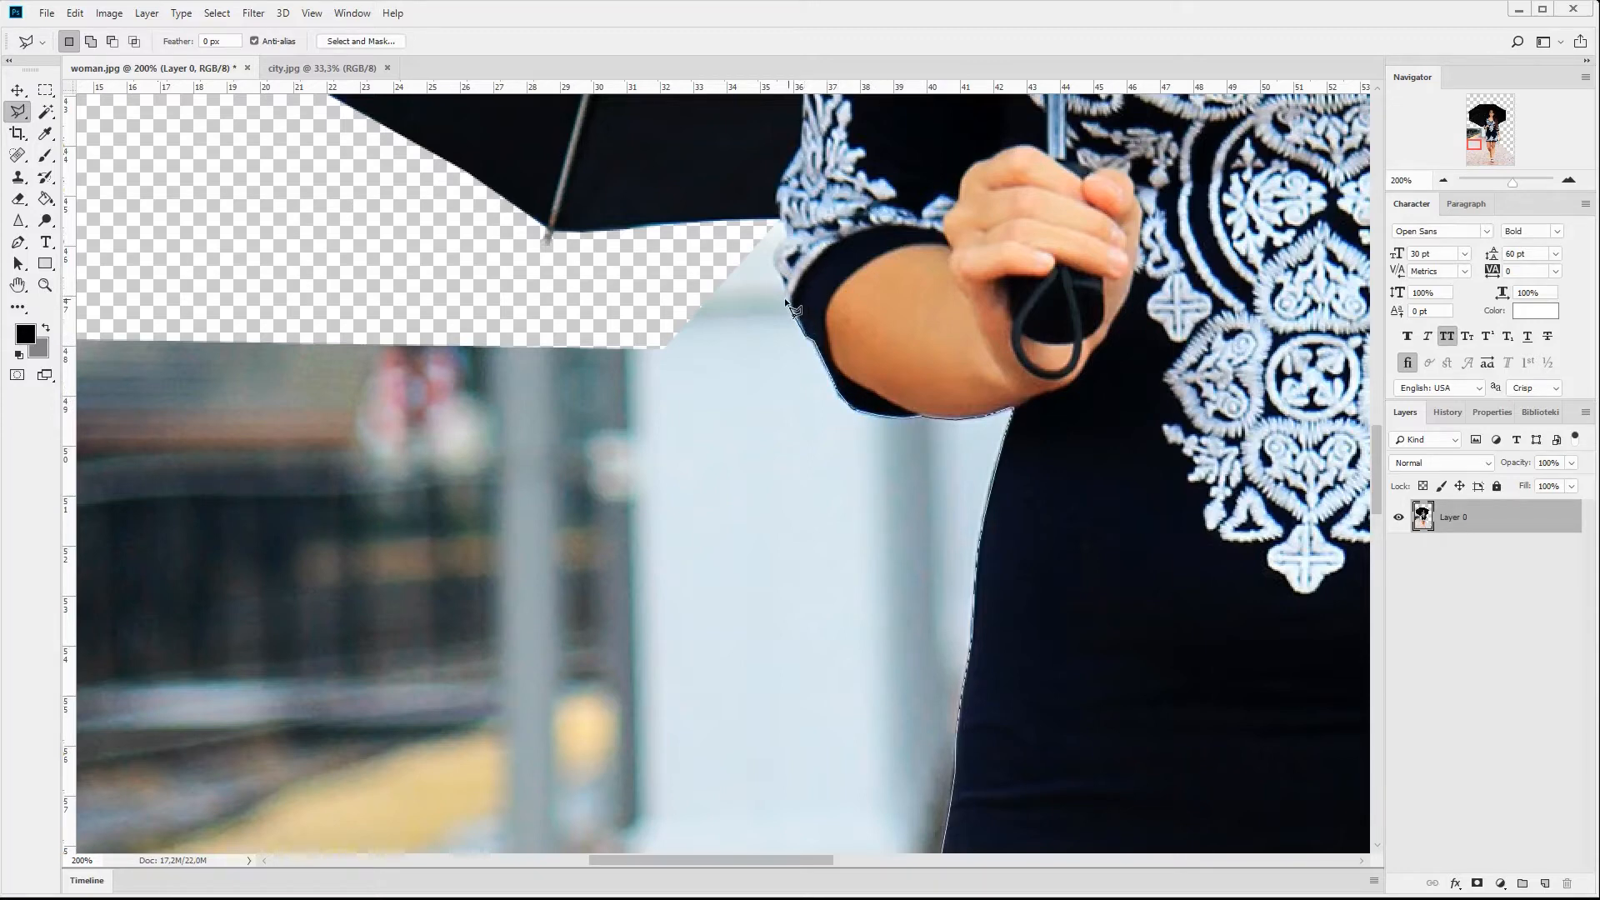
click(754, 224)
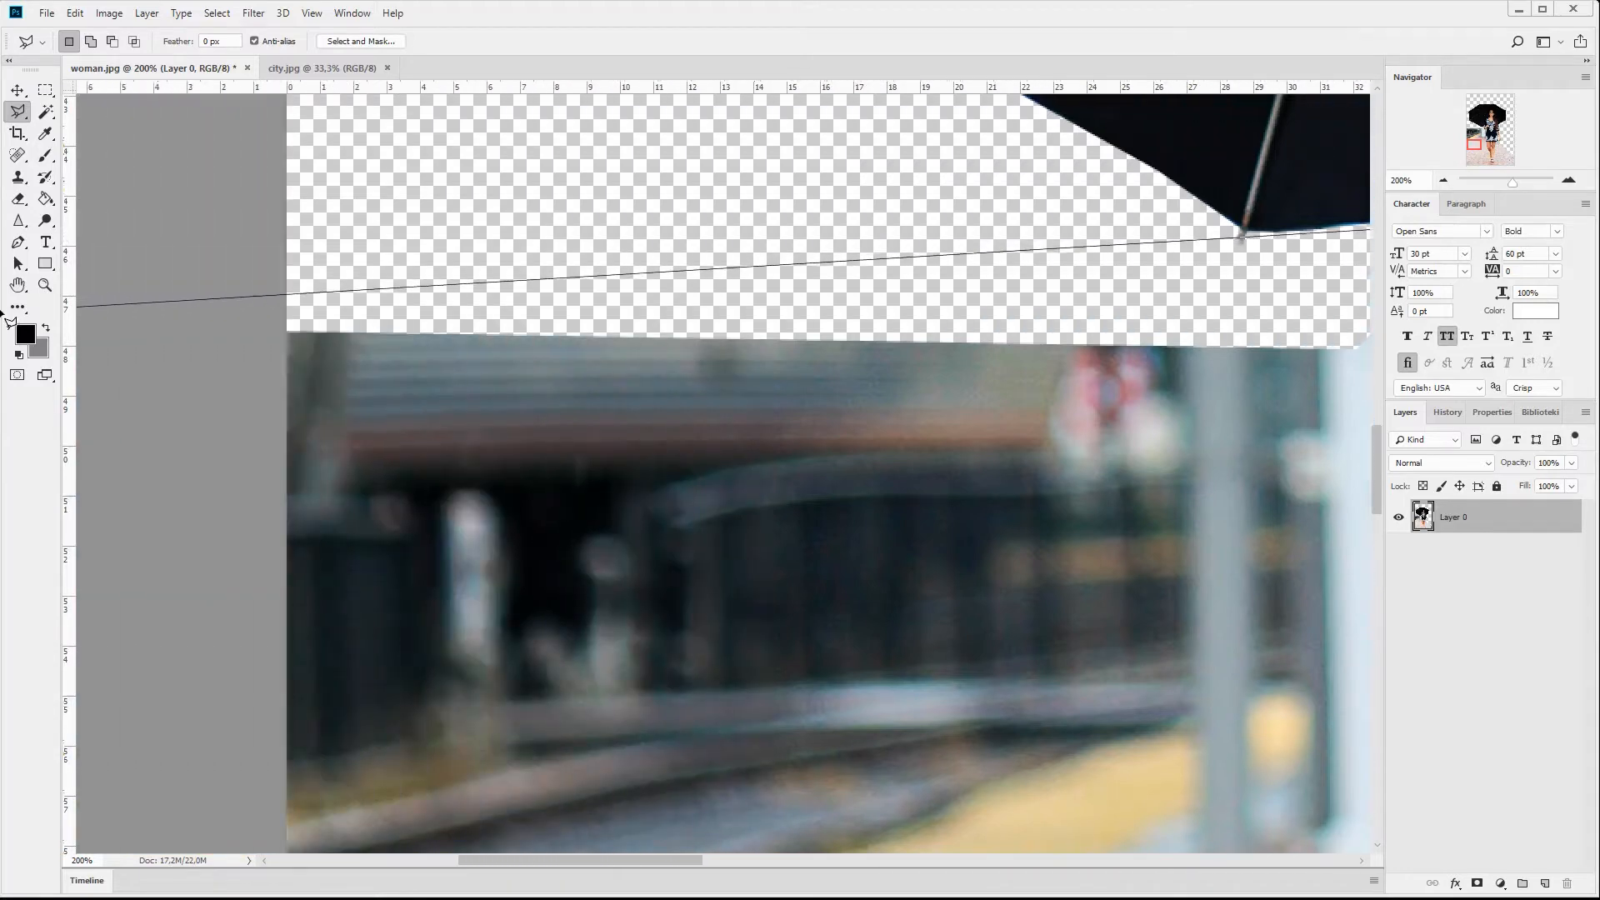
click(172, 310)
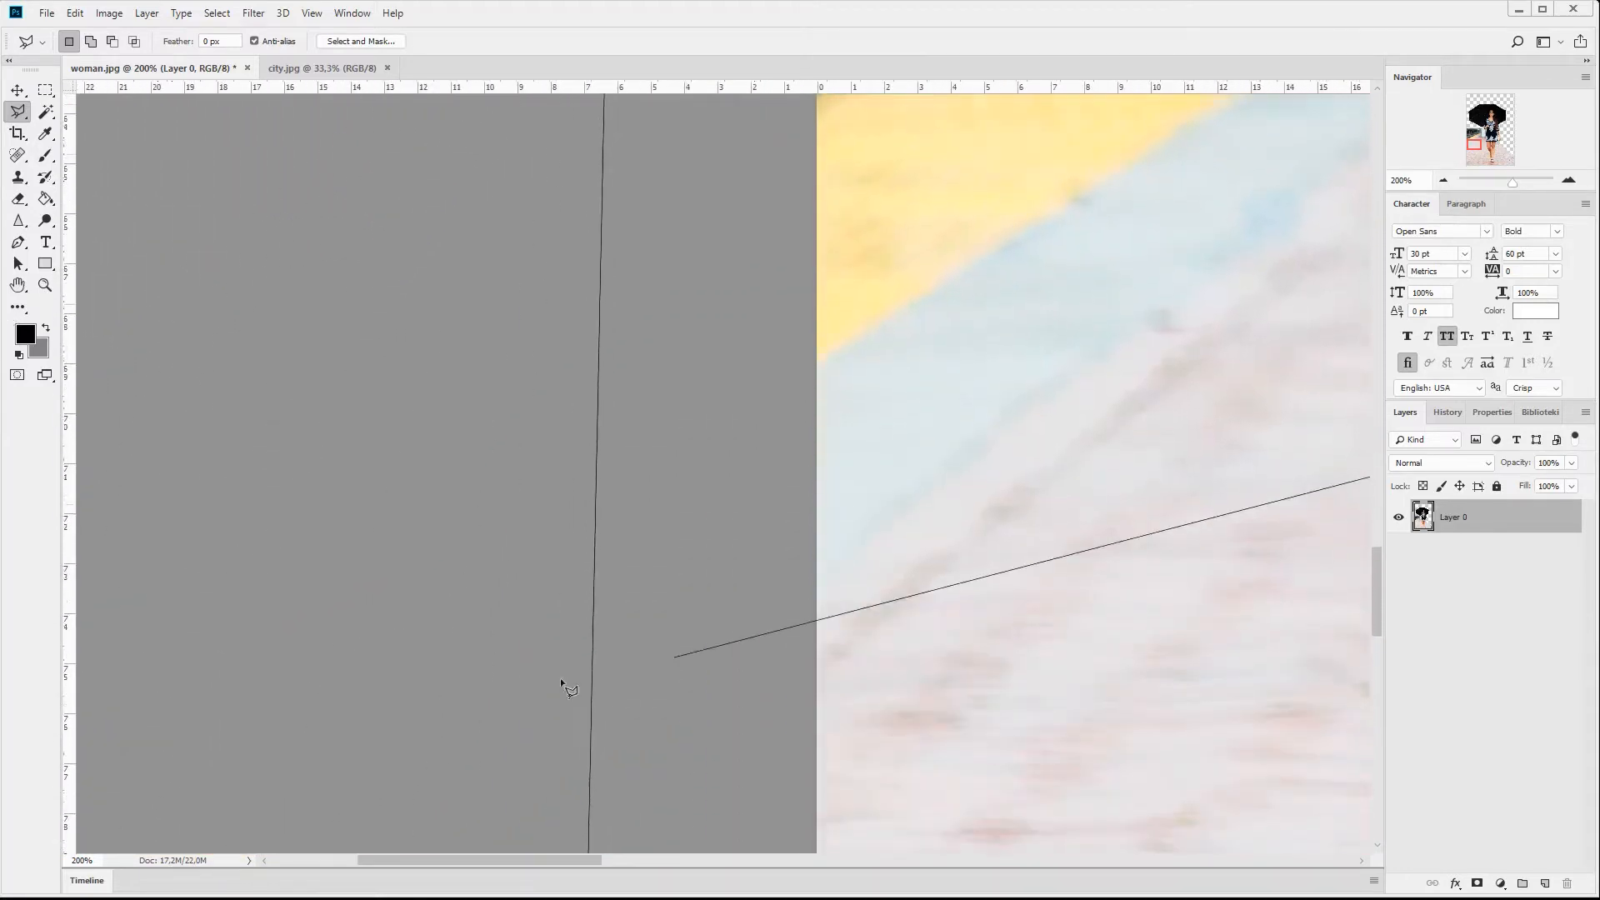
double_click(542, 574)
Step: Delete the selected background to the left of the woman's dress and bent arm
click(1442, 181)
click(1442, 180)
click(1442, 180)
click(1442, 180)
key(Delete)
Step: Outline the narrow gap between the woman's legs, from the hem down to where the calves meet, with the Polygonal Lasso
mouse_move(1491, 136)
mouse_down()
mouse_move(1504, 118)
mouse_move(1506, 143)
mouse_up()
click(1571, 181)
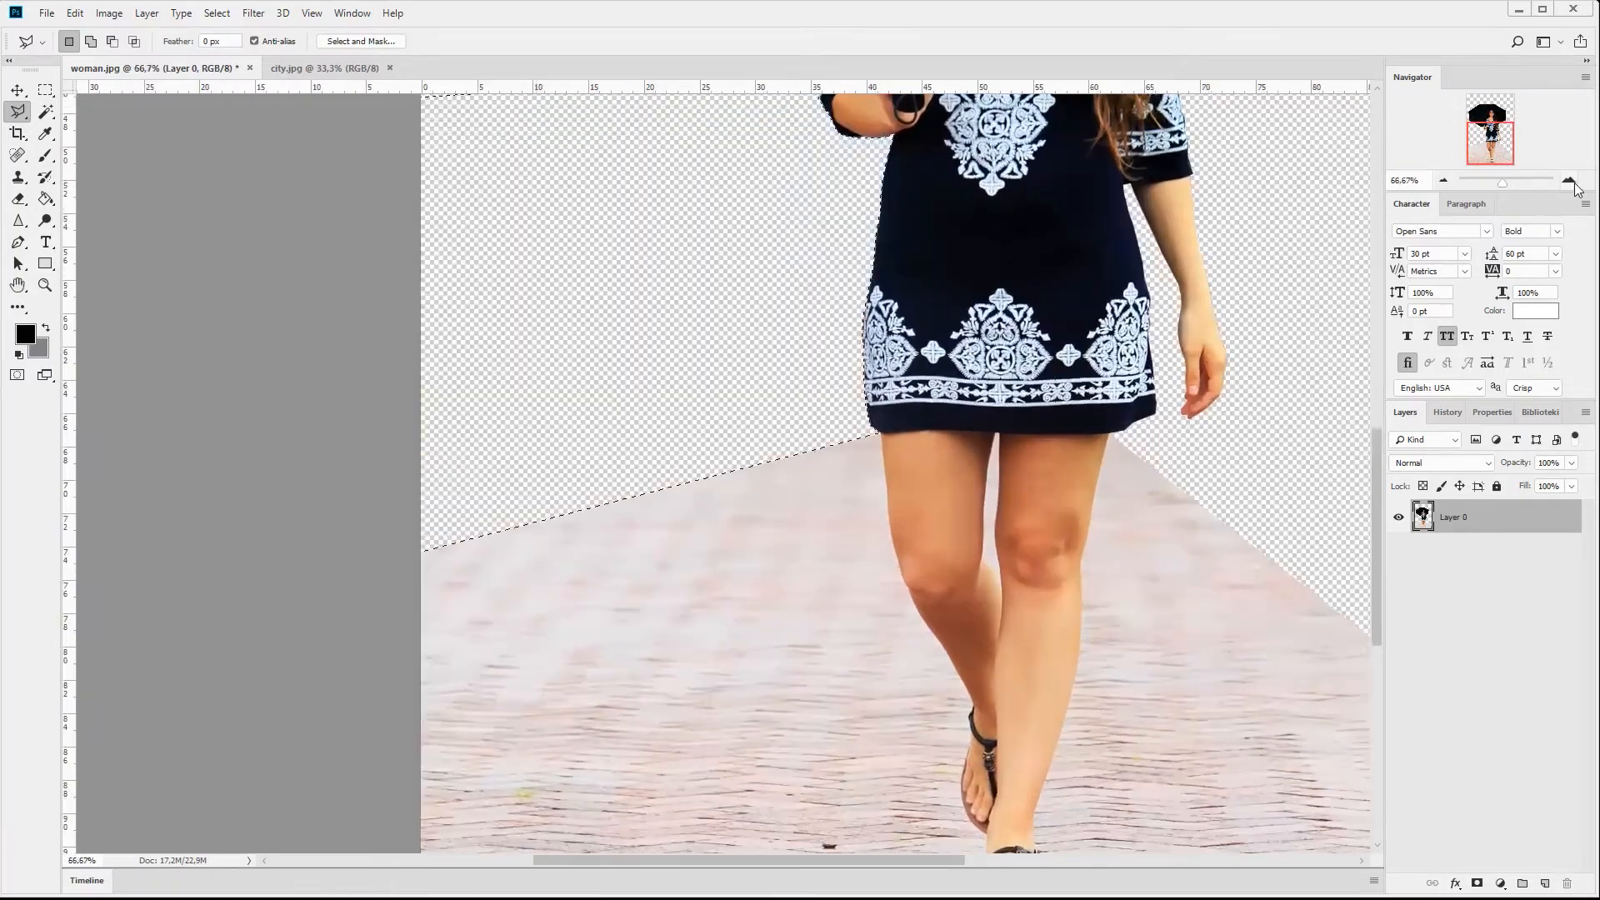
click(1571, 180)
click(1571, 181)
drag(1496, 145, 1489, 145)
scroll(1132, 684, down, 1)
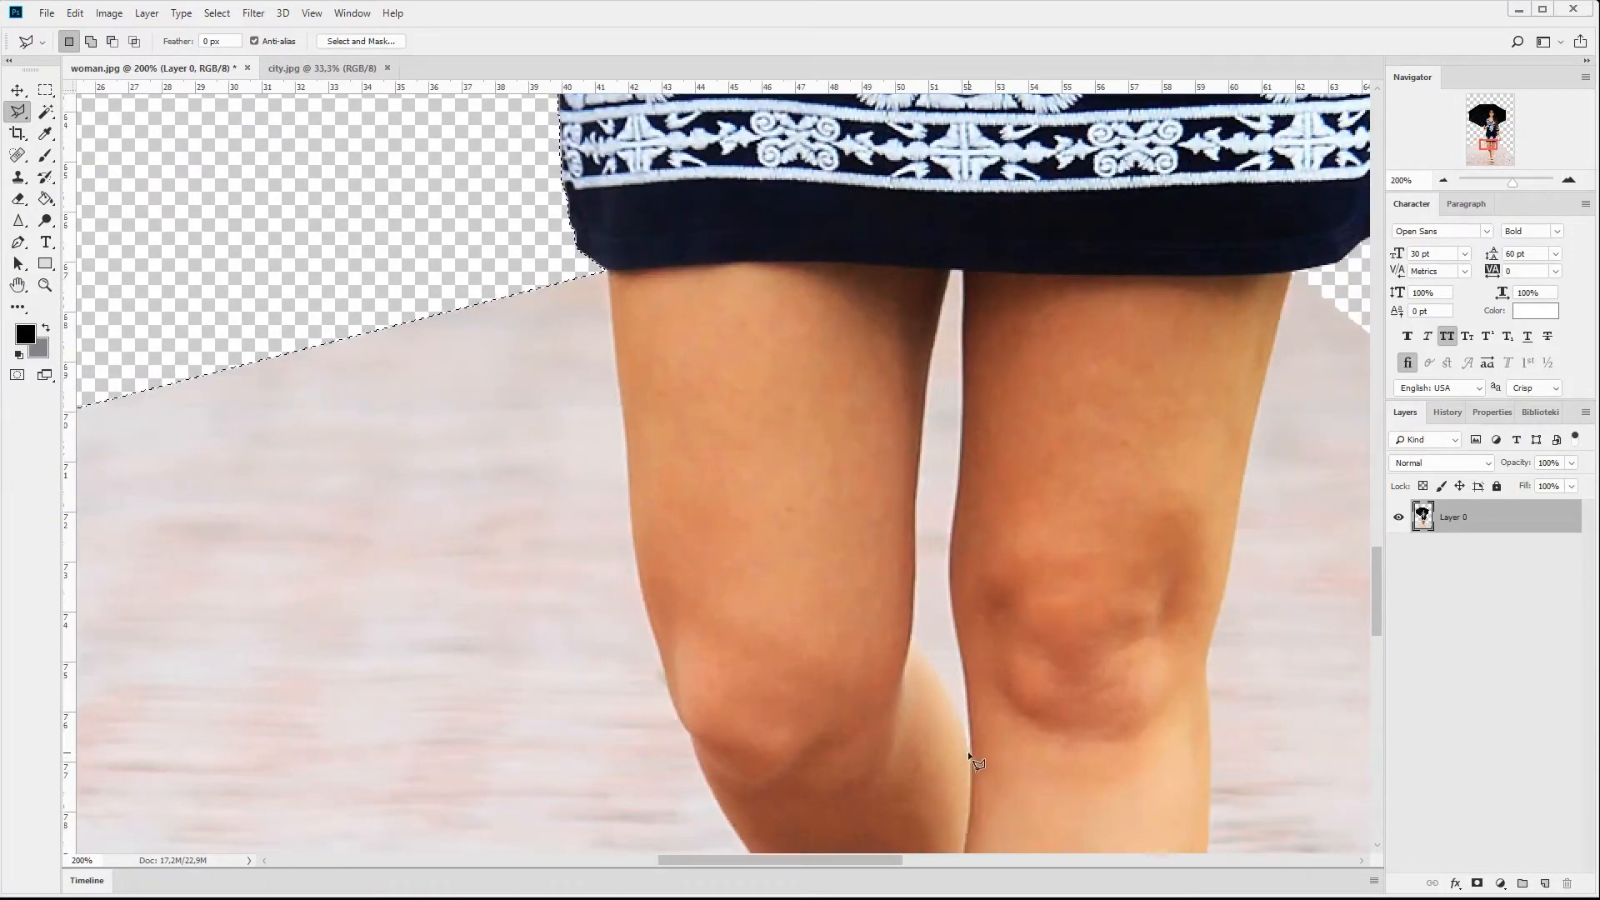
click(967, 755)
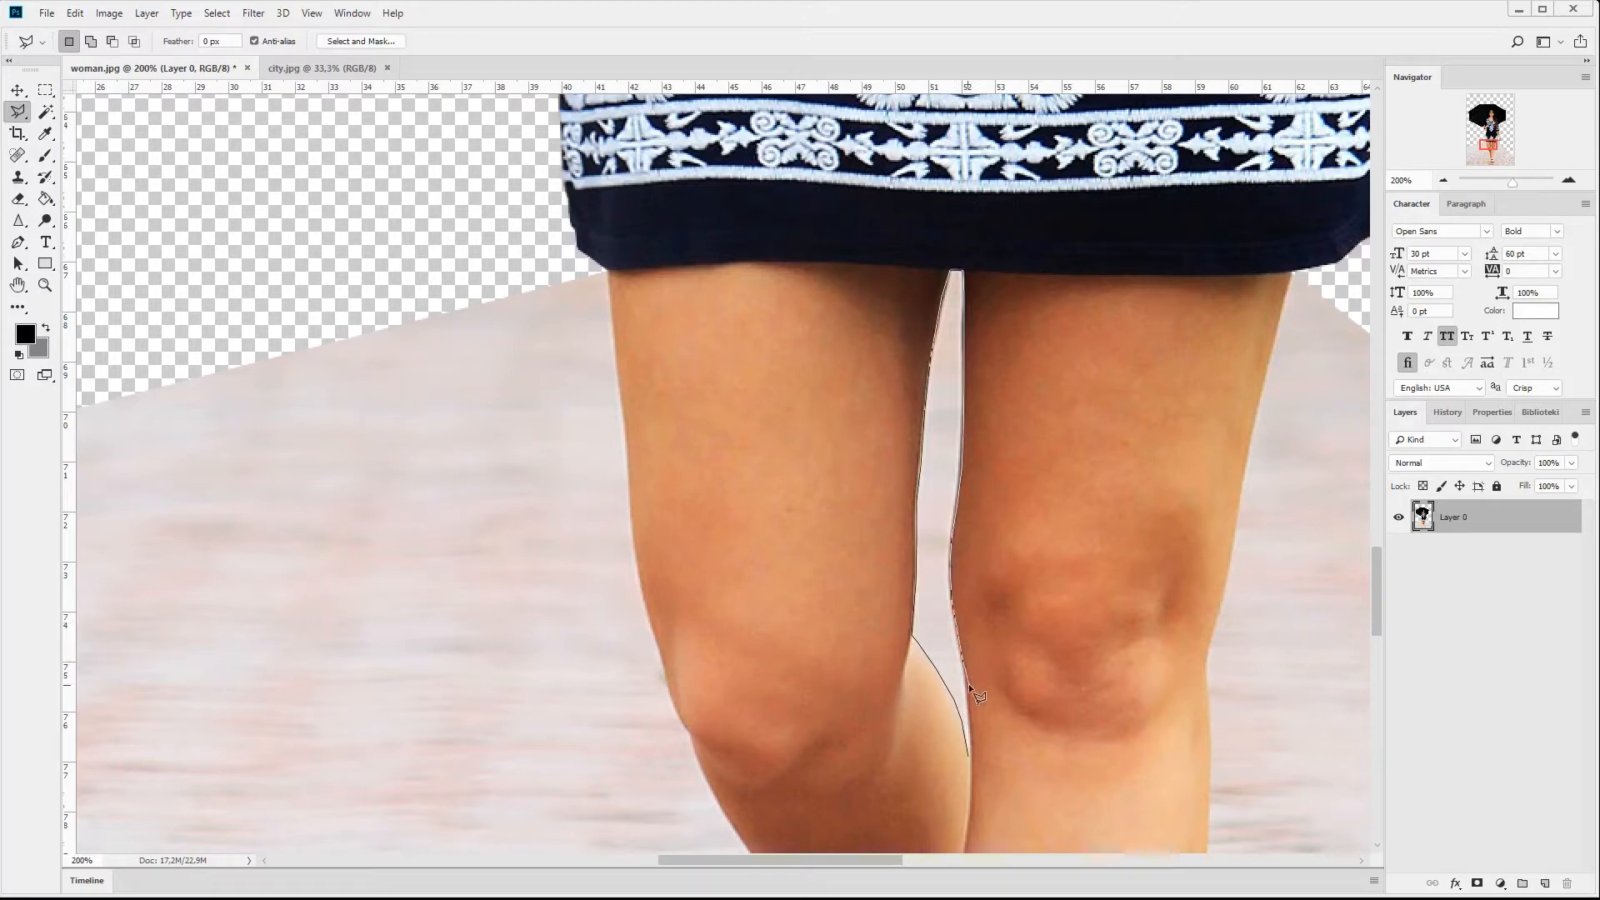
double_click(967, 752)
Step: Delete the background in the gap between the legs and clear the selection
key(Delete)
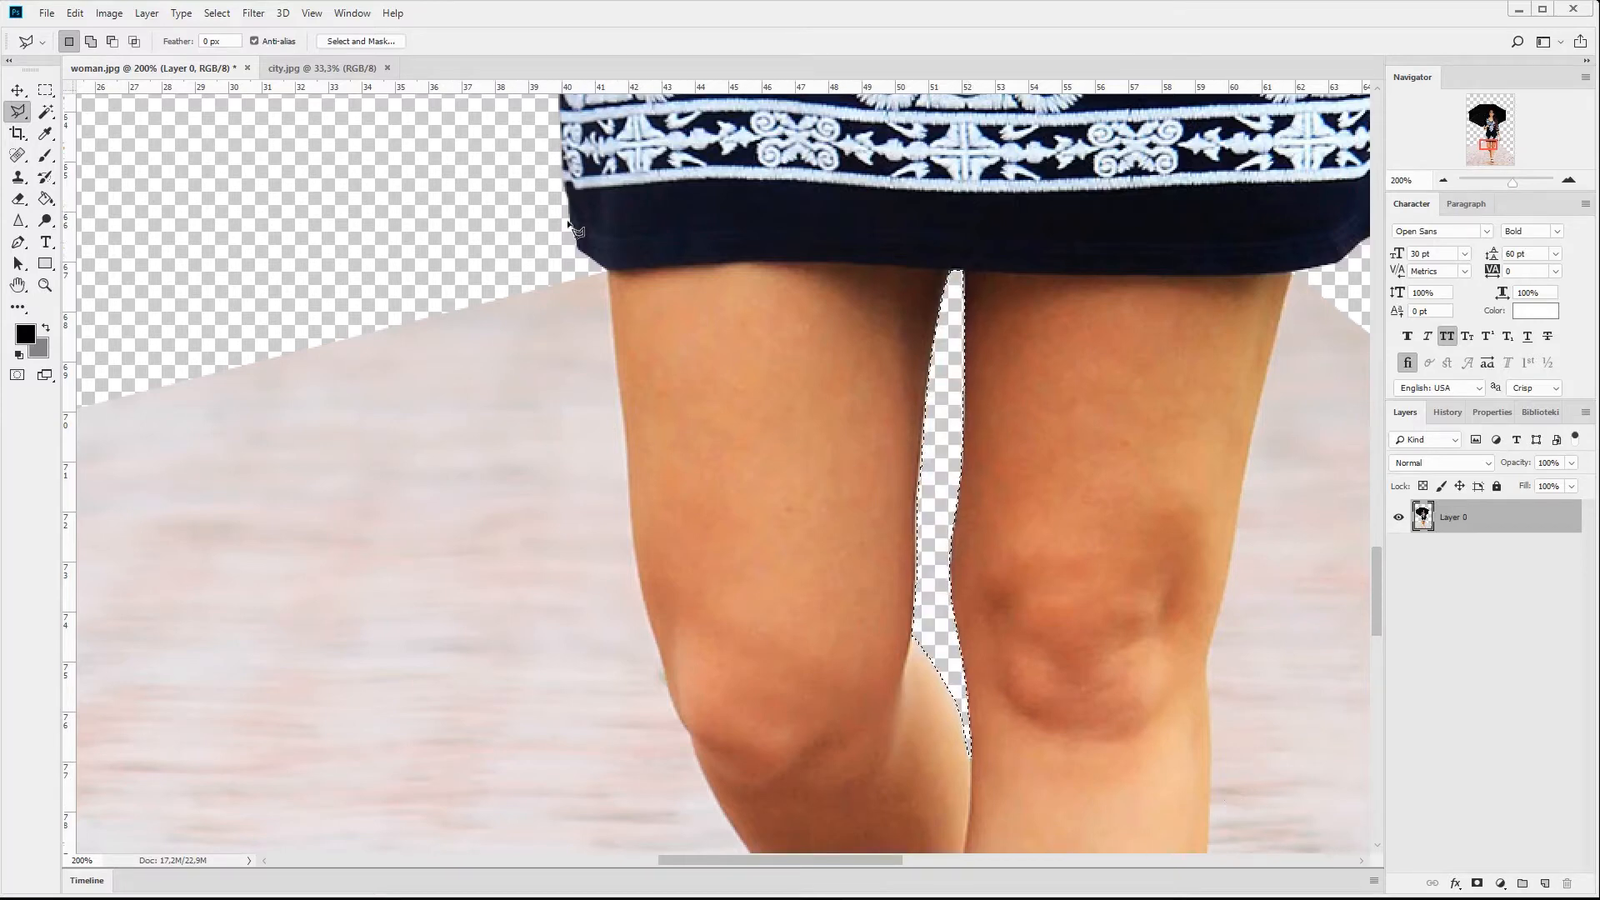
click(218, 13)
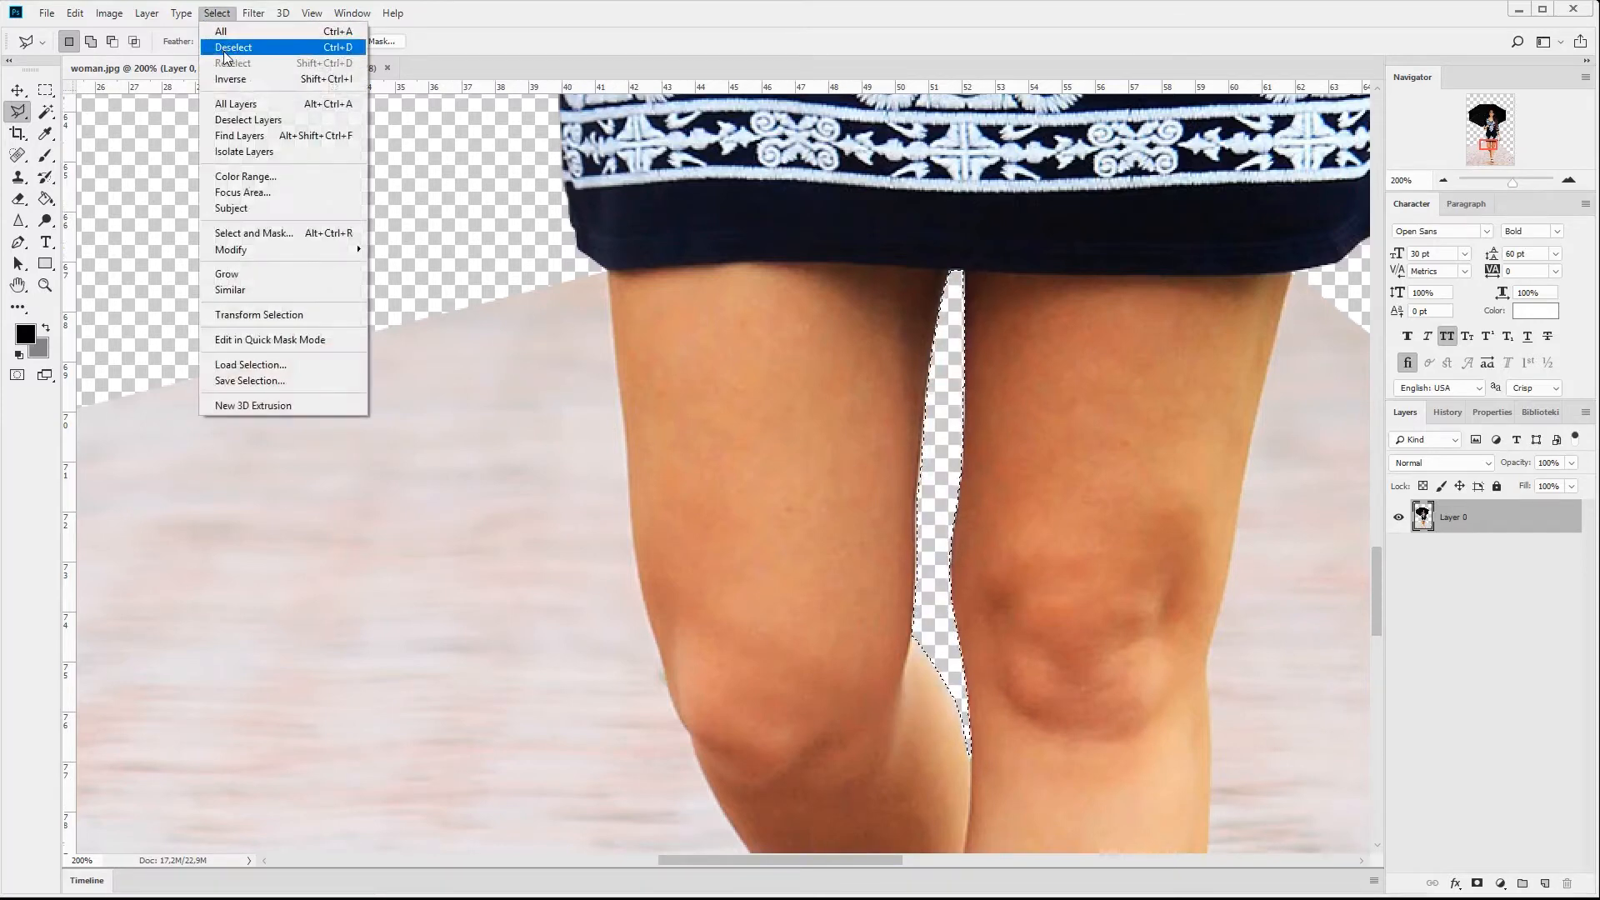
click(233, 47)
Step: Start a new lasso outline beside the right end of the hem and trace the front leg's outer edge down the calf
drag(1480, 147, 1487, 148)
click(1032, 187)
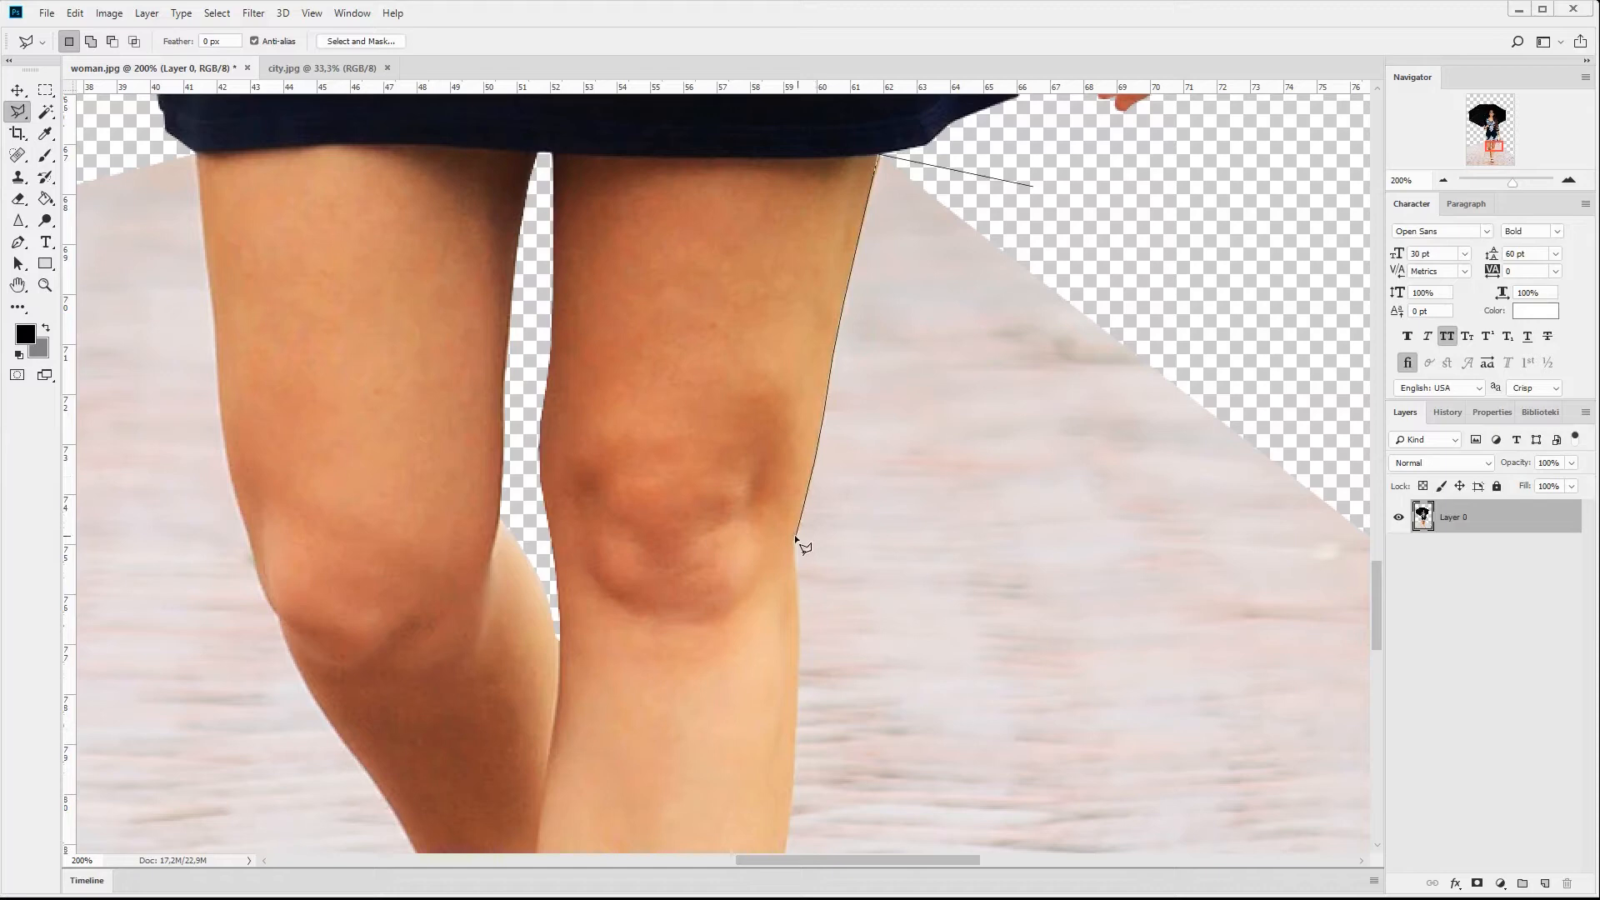
drag(798, 584, 798, 638)
scroll(798, 687, down, 5)
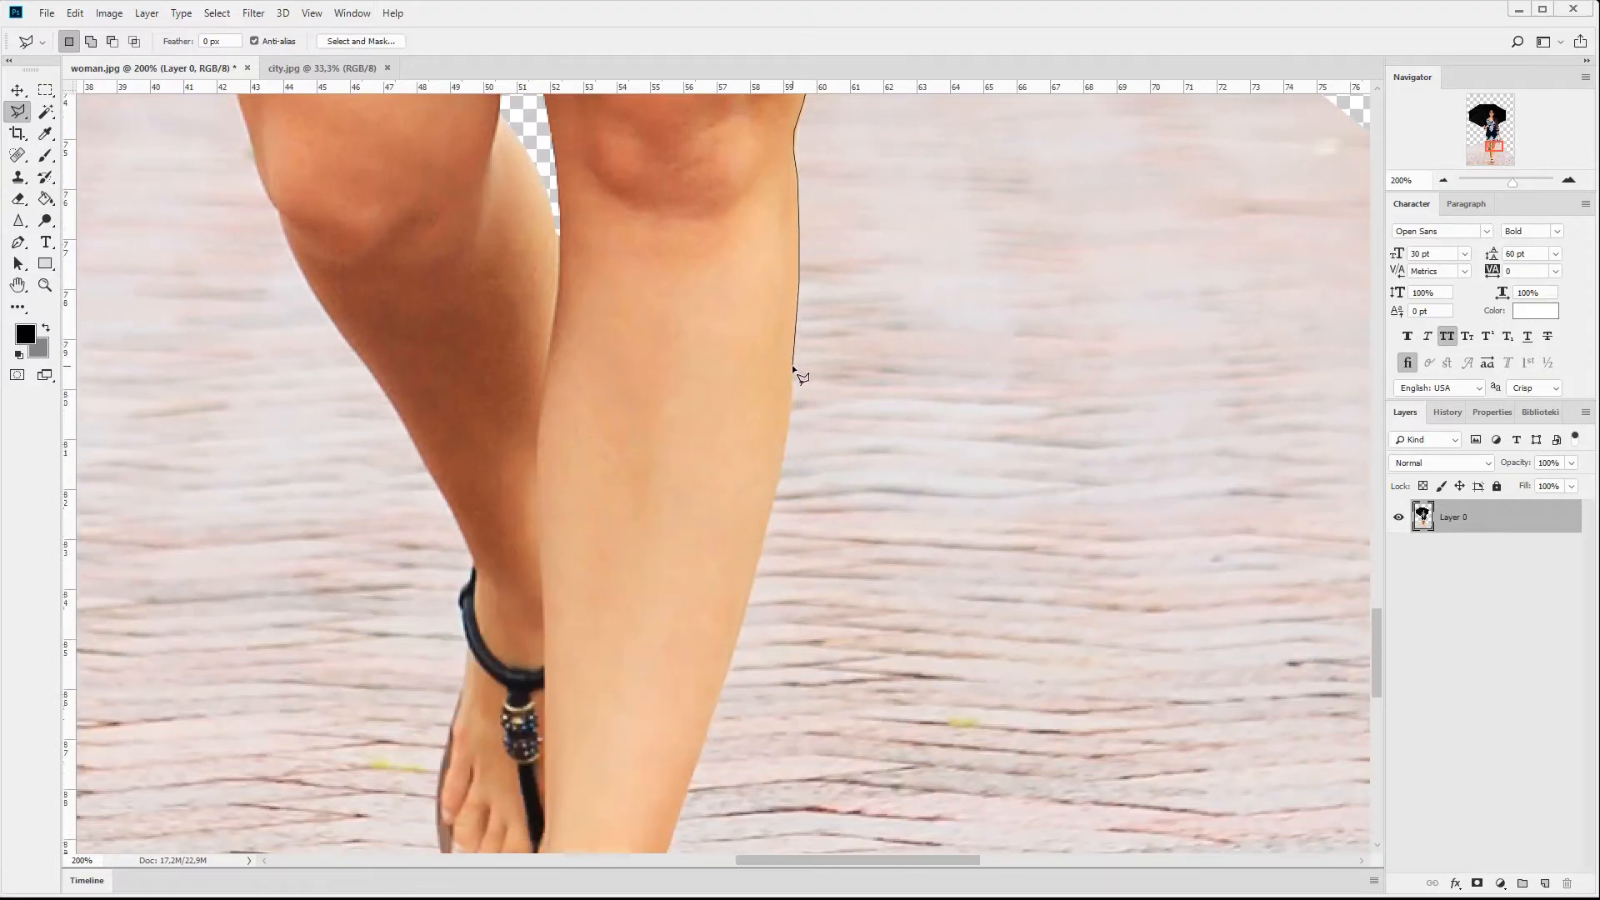
drag(782, 454, 771, 510)
drag(752, 577, 728, 669)
scroll(754, 662, down, 5)
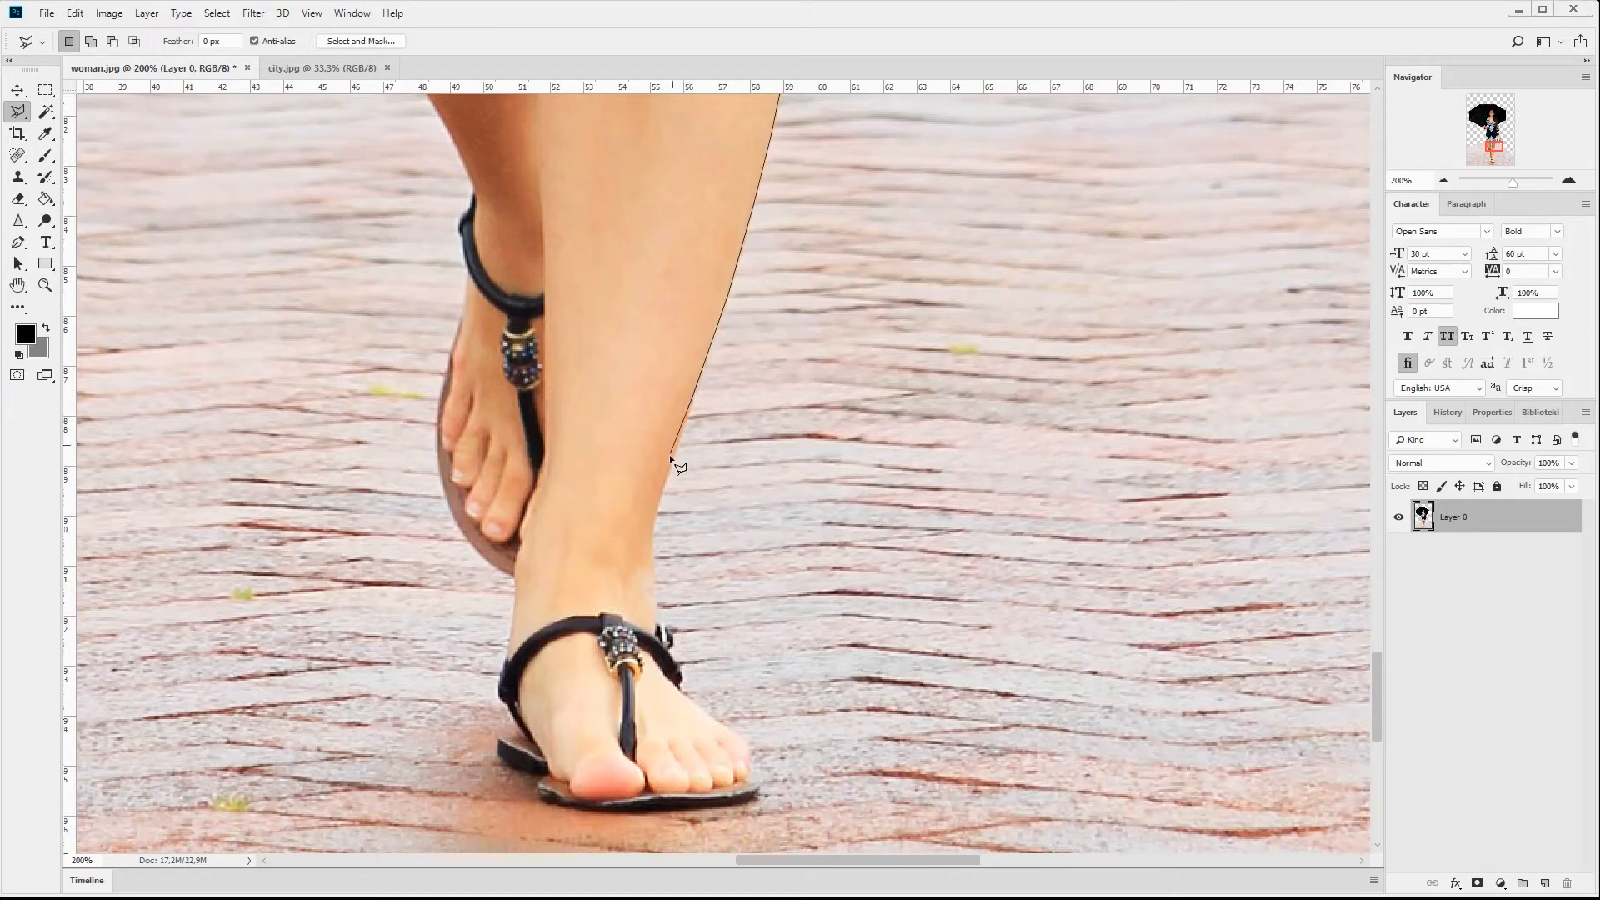
Step: Trace the ankle and front sandal, and close the selection around the pavement beyond the photo's edges
mouse_move(665, 479)
mouse_down()
mouse_move(650, 531)
mouse_move(675, 590)
mouse_up()
mouse_move(656, 599)
mouse_down()
mouse_move(687, 693)
mouse_move(757, 759)
mouse_move(743, 805)
mouse_move(580, 811)
mouse_move(501, 769)
mouse_move(499, 742)
mouse_up()
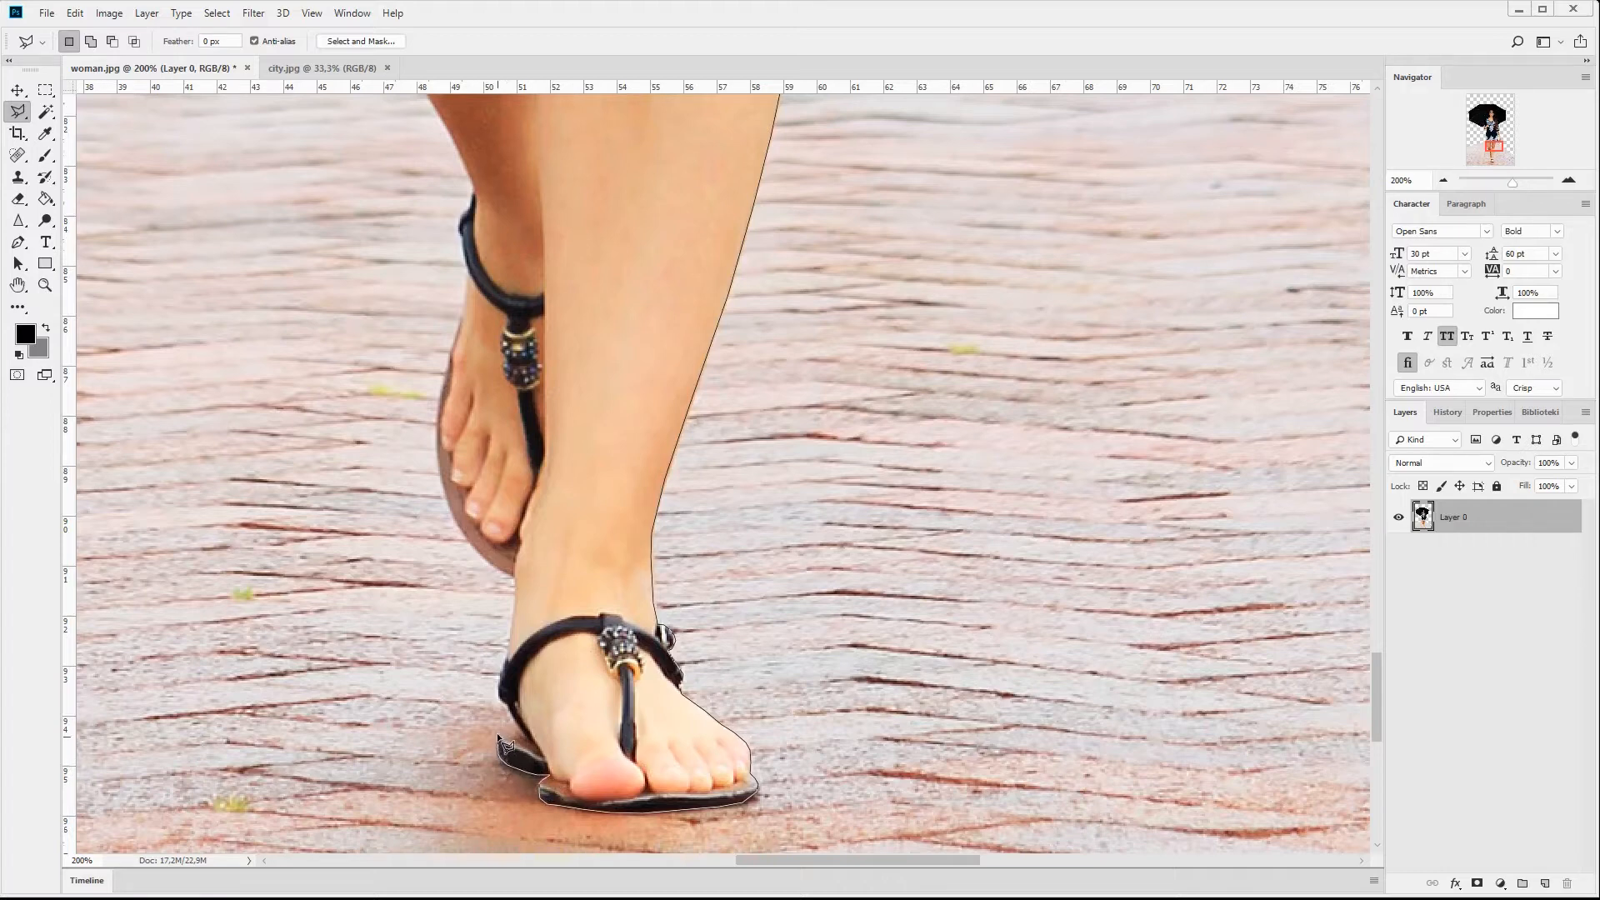
mouse_move(512, 722)
mouse_down()
mouse_move(498, 700)
mouse_move(509, 717)
mouse_move(521, 575)
mouse_move(2, 596)
mouse_move(175, 616)
mouse_move(229, 854)
mouse_move(276, 683)
mouse_move(1379, 653)
mouse_move(1379, 626)
mouse_move(1379, 665)
mouse_move(361, 646)
mouse_move(603, 625)
mouse_move(606, 12)
mouse_move(654, 447)
mouse_move(83, 95)
mouse_move(746, 385)
mouse_move(500, 392)
mouse_move(225, 357)
mouse_move(225, 342)
mouse_up()
Step: Delete the selected pavement to the right of the front leg and below the foot
key(ctrl+d)
key(ctrl+minus)
key(ctrl+minus)
key(Delete)
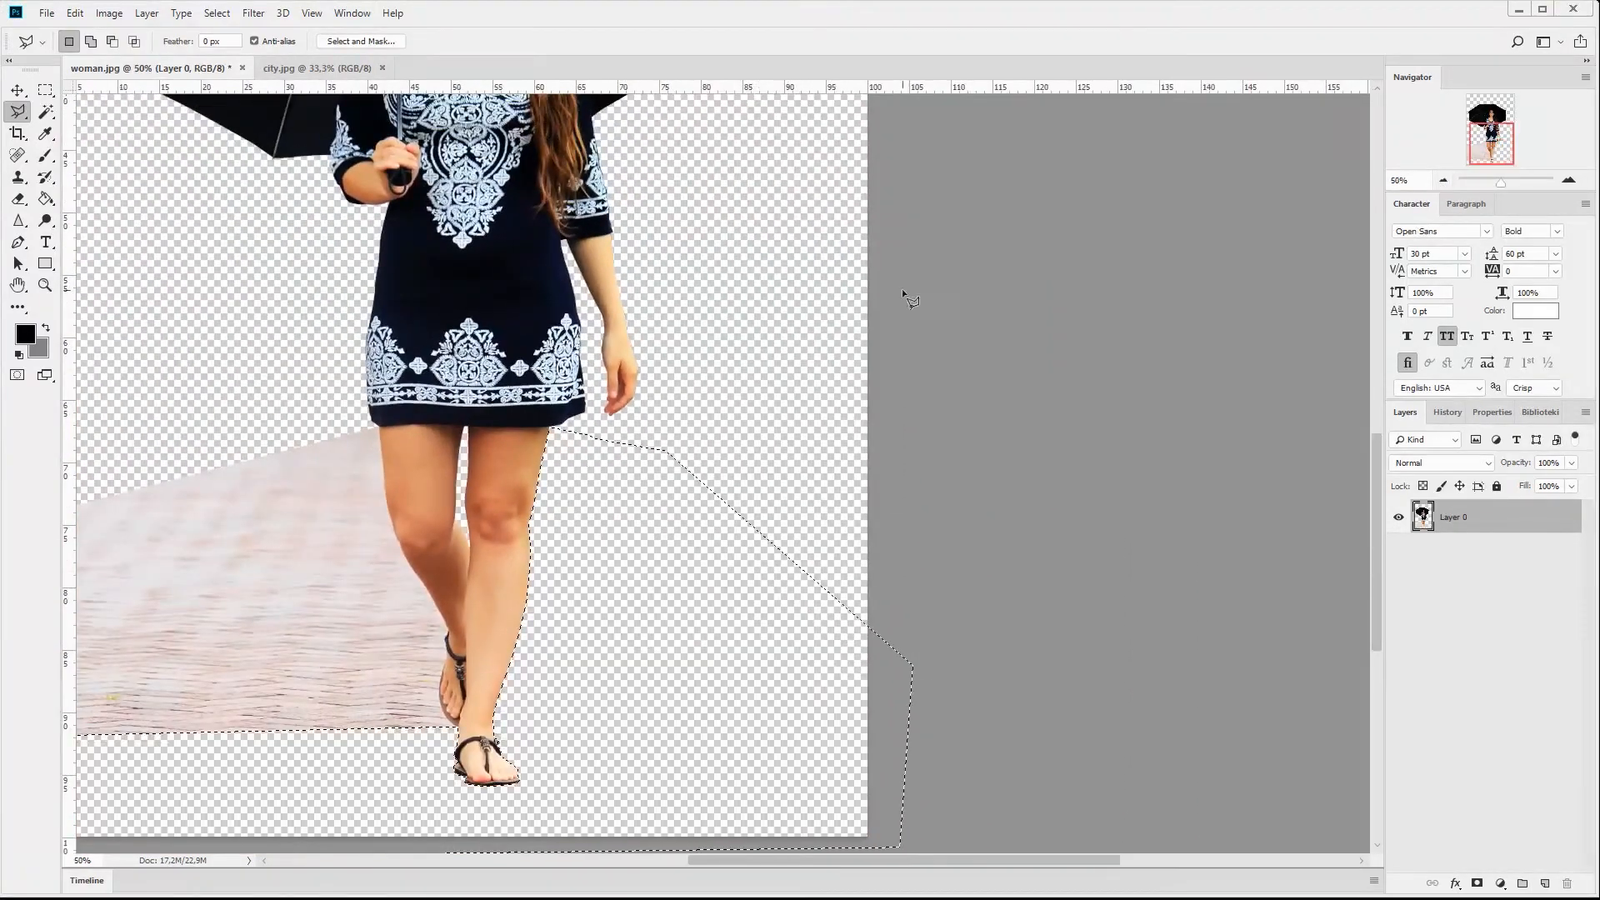
Step: Begin a lasso outline beside the dress's left hem corner and trace the rear leg's outer edge down to the knee
scroll(796, 357, left, 5)
scroll(1025, 646, down, 3)
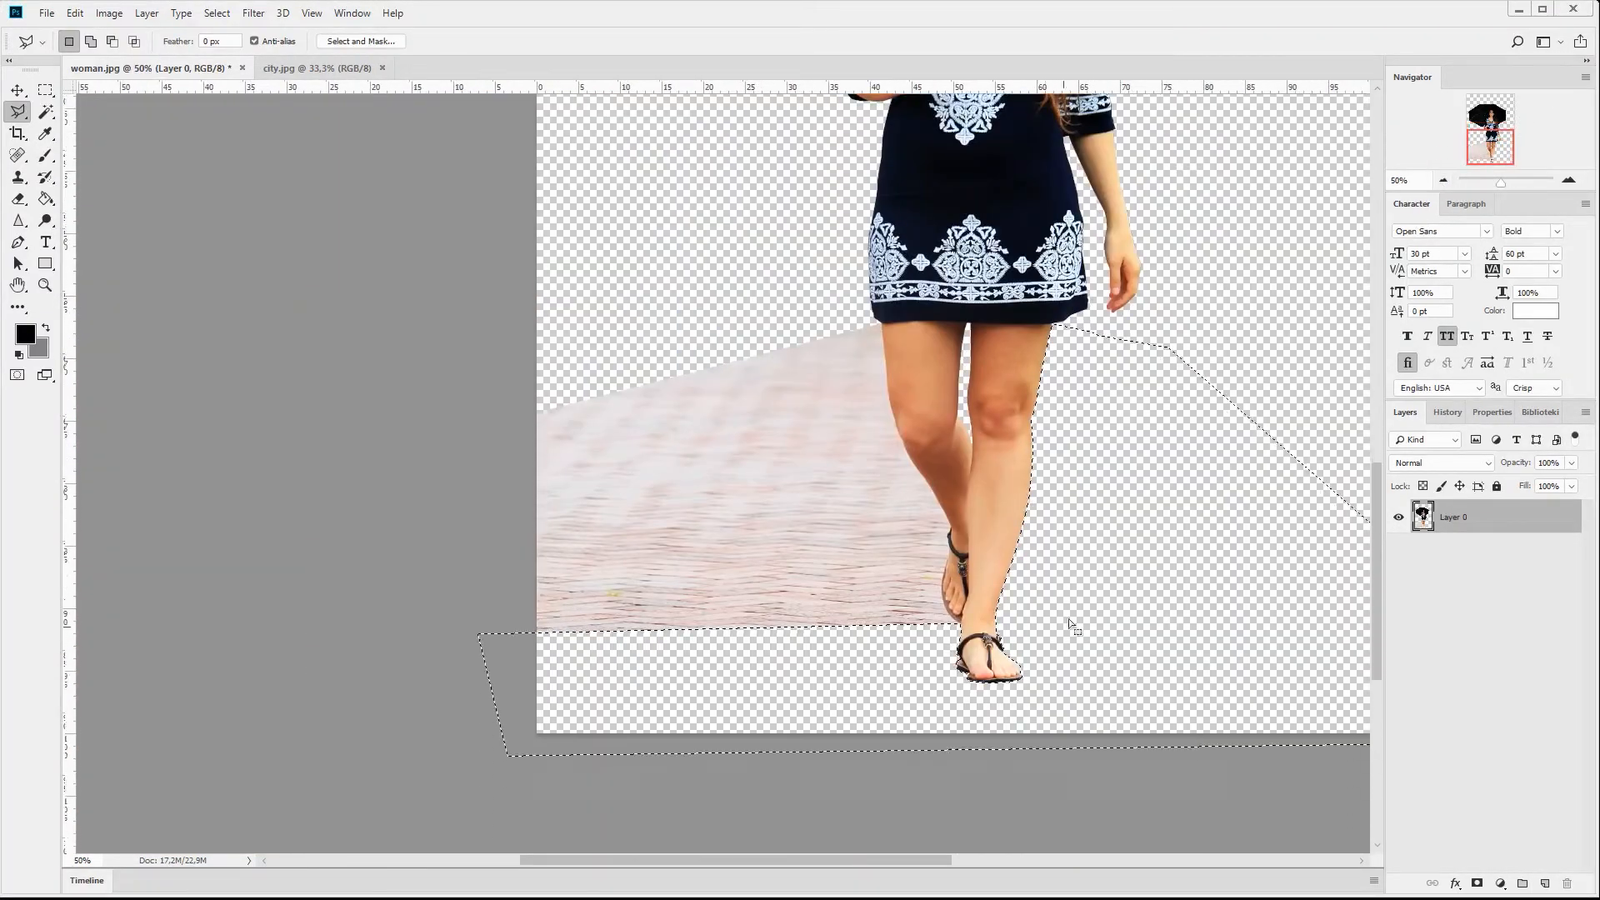
click(1569, 180)
click(1569, 180)
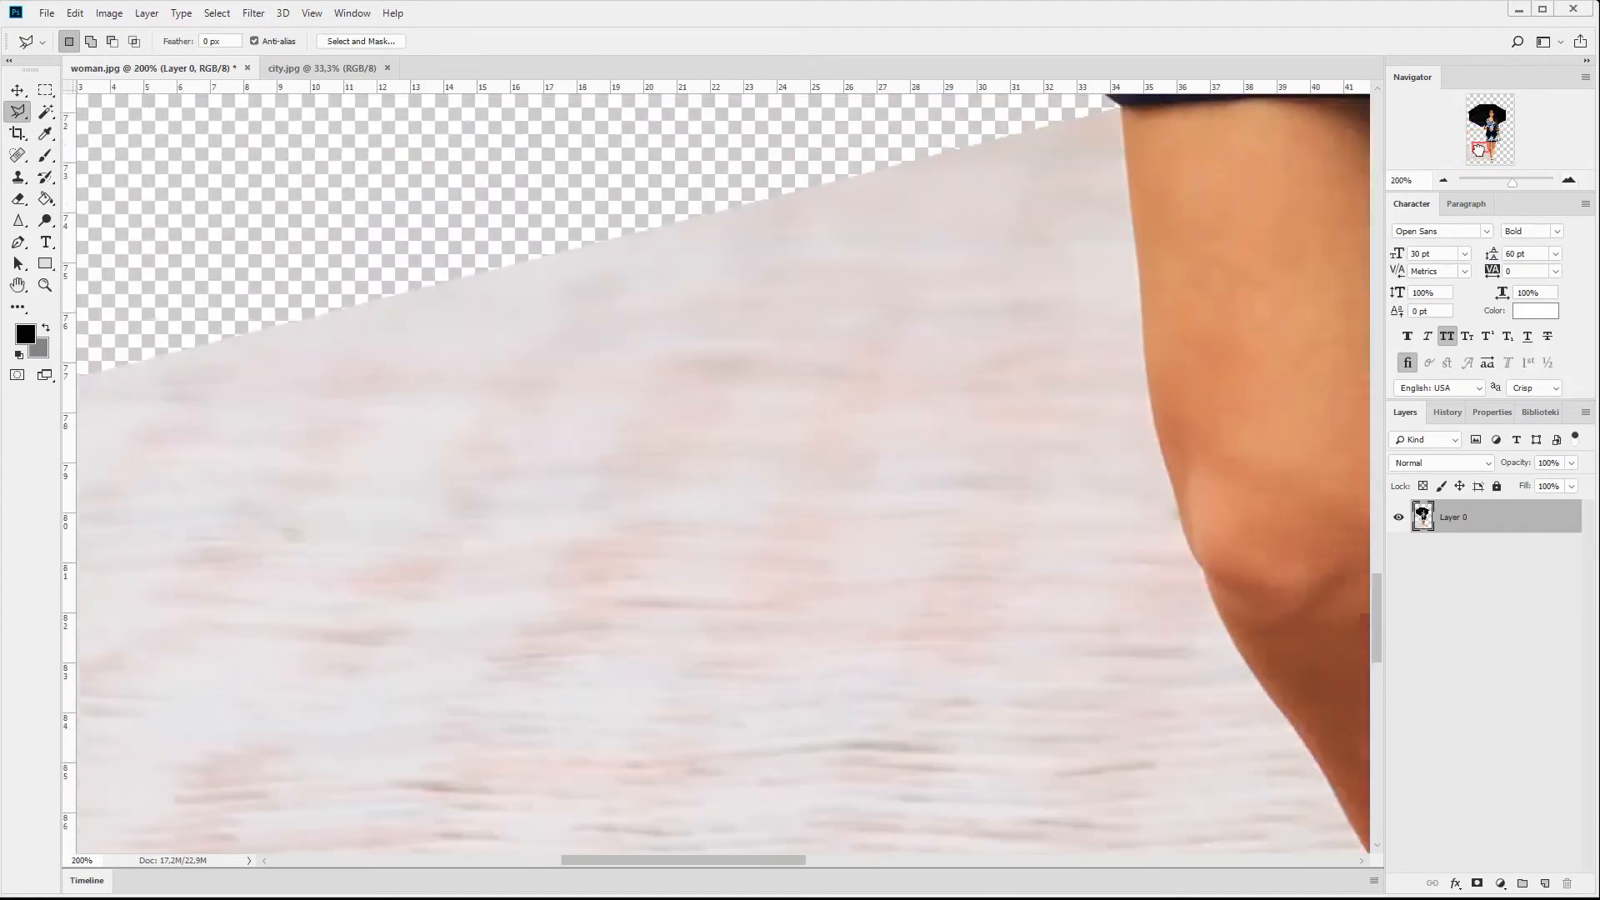
drag(1472, 154, 1484, 144)
click(480, 322)
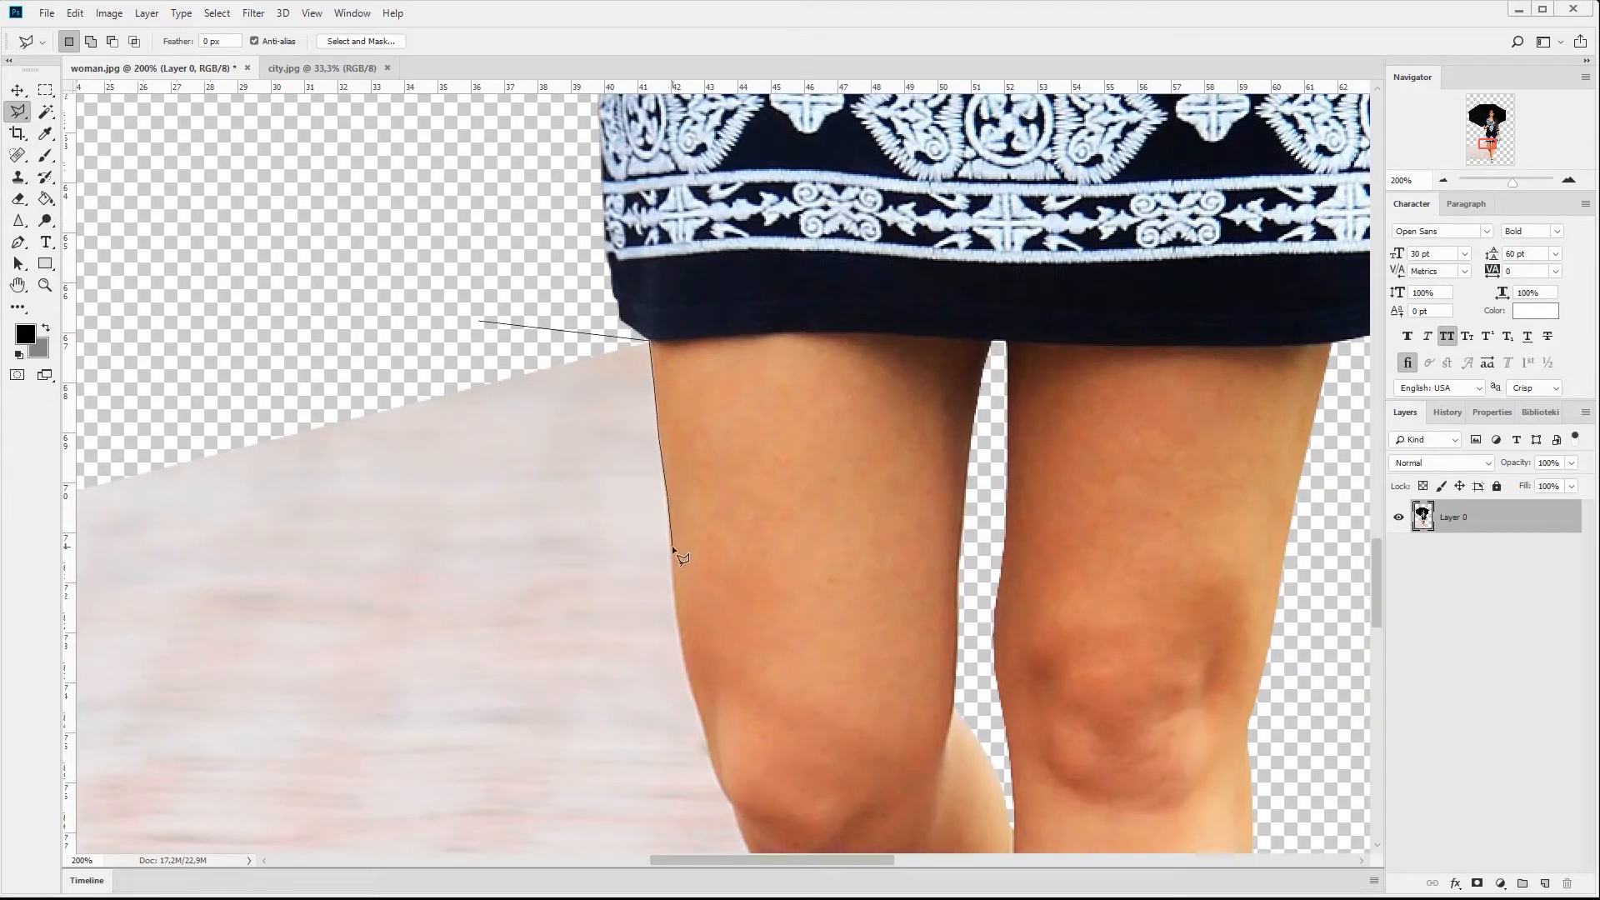
mouse_move(688, 678)
mouse_down()
mouse_move(742, 833)
mouse_move(822, 839)
mouse_move(809, 319)
mouse_up()
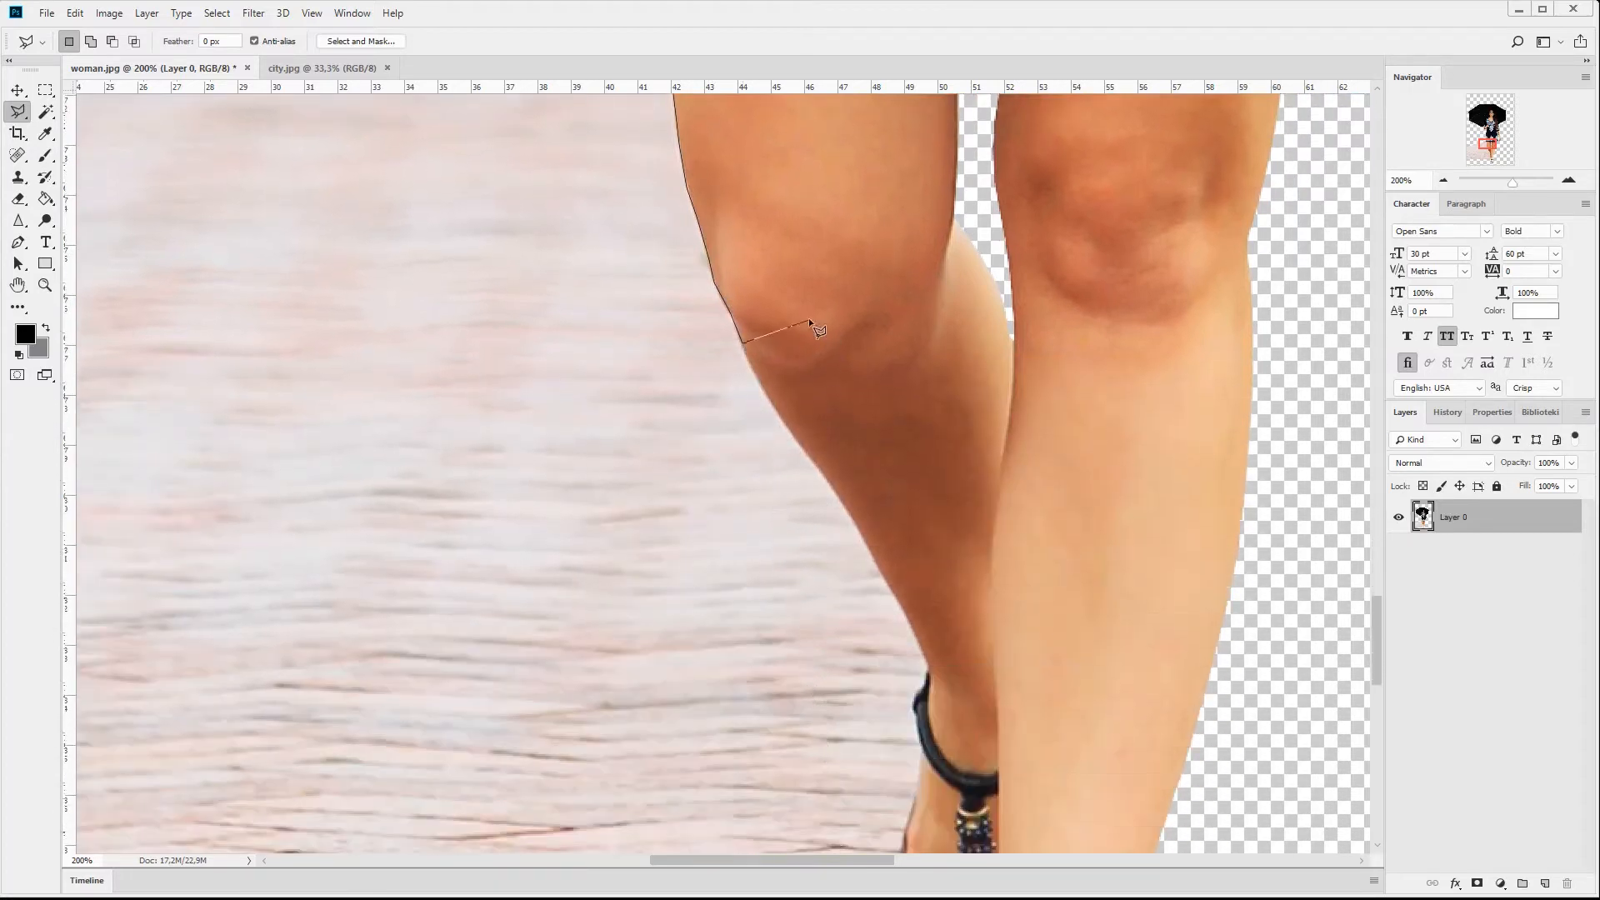
Step: Continue the lasso outline from the knee down the rear calf and around the sandal's ankle strap
drag(750, 369, 835, 492)
drag(861, 521, 865, 535)
drag(909, 603, 917, 644)
drag(931, 671, 923, 750)
Step: Trace the rear foot and sandal sole, close the selection around the remaining pavement and delete it
scroll(921, 753, down, 5)
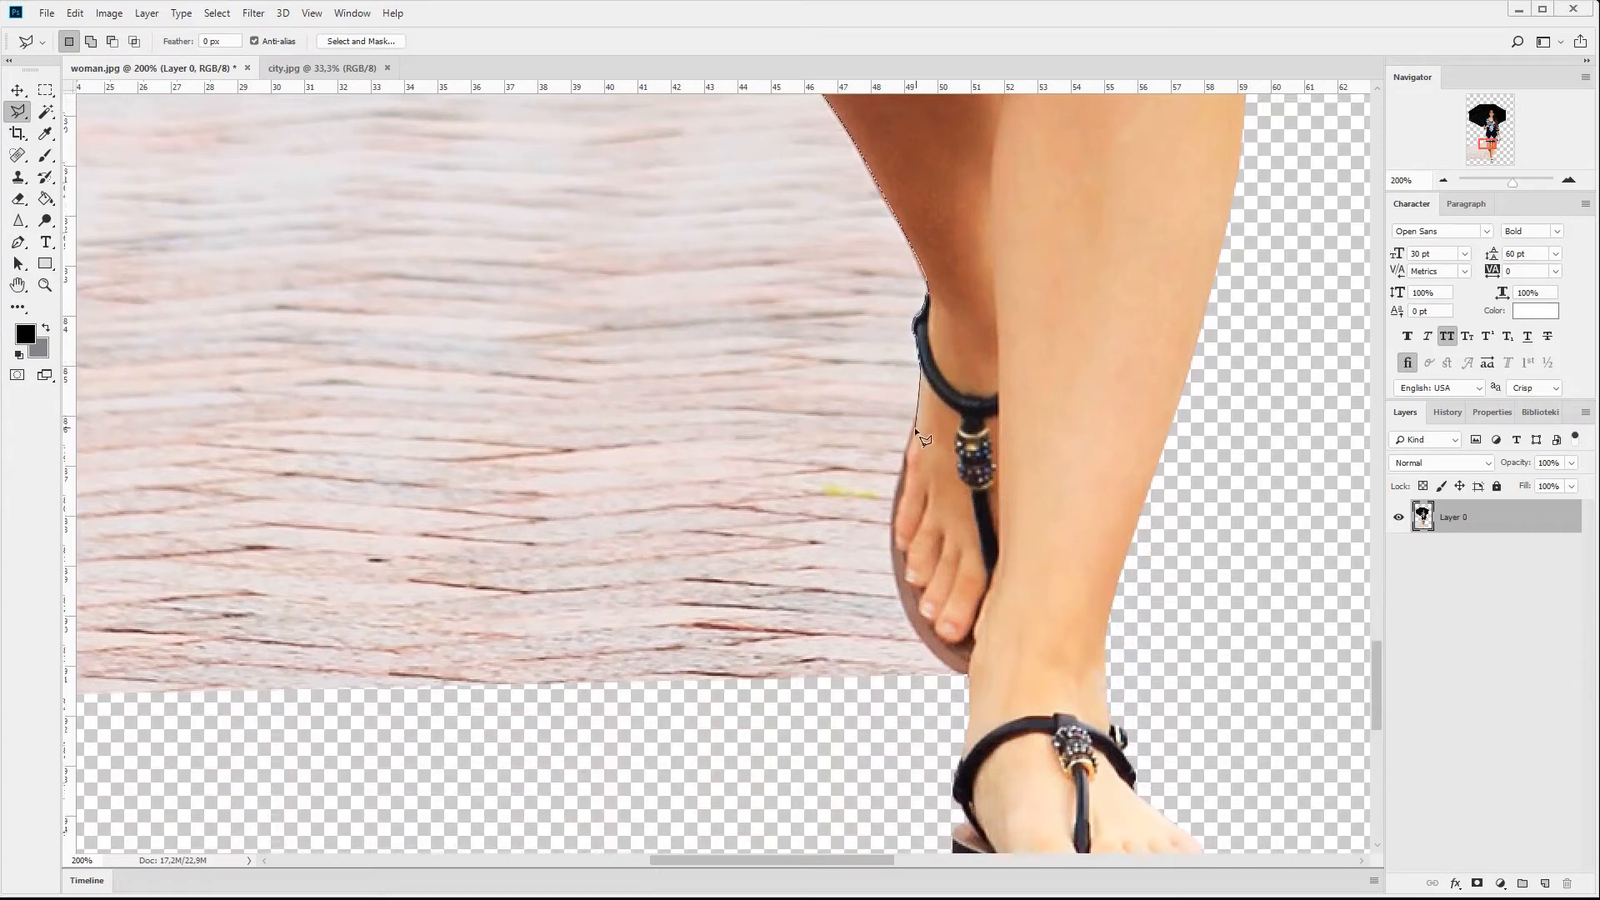
drag(905, 447, 892, 550)
drag(960, 677, 967, 681)
mouse_move(966, 672)
mouse_down()
mouse_move(230, 787)
mouse_move(4, 748)
mouse_move(177, 776)
mouse_move(242, 5)
mouse_move(228, 4)
mouse_move(208, 253)
mouse_move(1042, 133)
mouse_move(926, 786)
mouse_move(866, 634)
mouse_up()
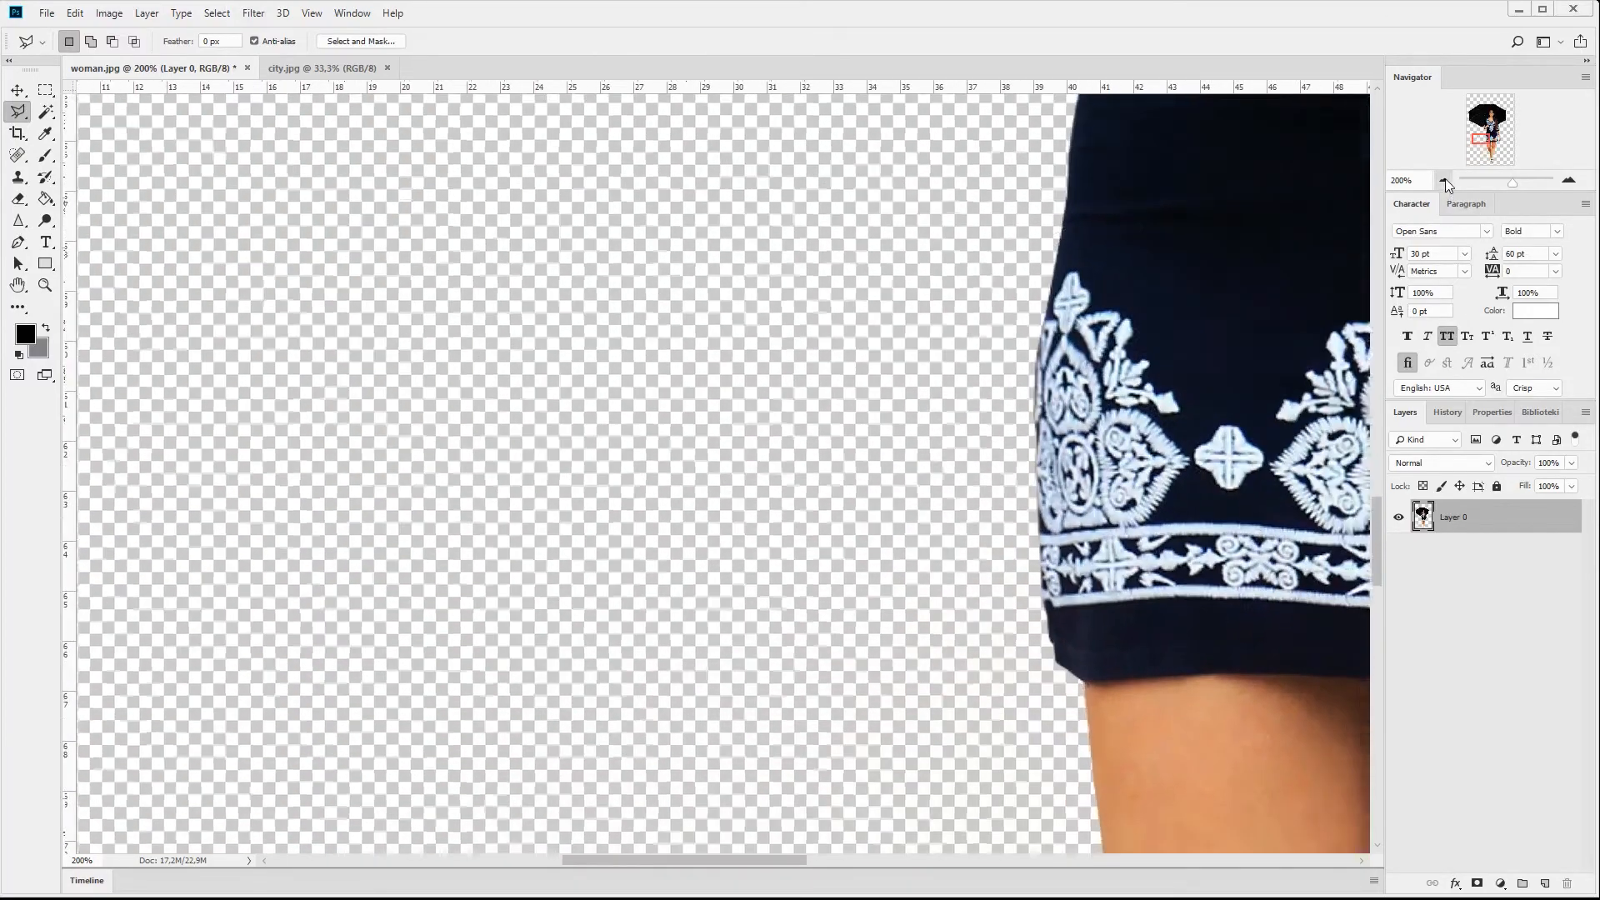
Step: Bring the whole cutout into view and clear the selection
click(1443, 180)
click(1443, 180)
click(1443, 180)
click(1443, 180)
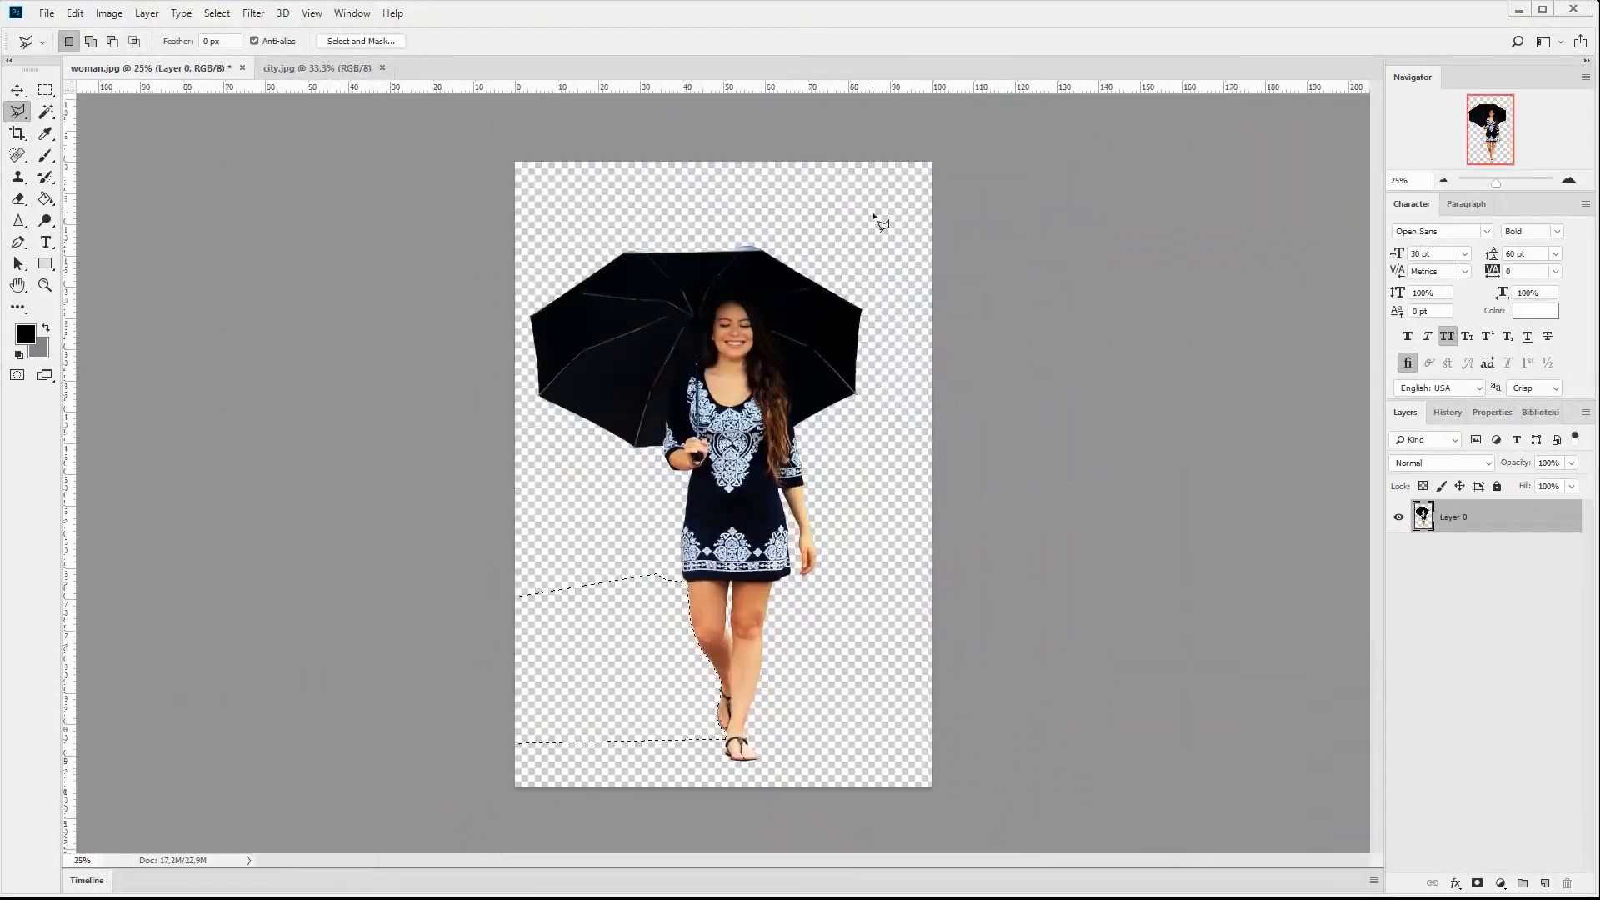
click(216, 13)
click(238, 47)
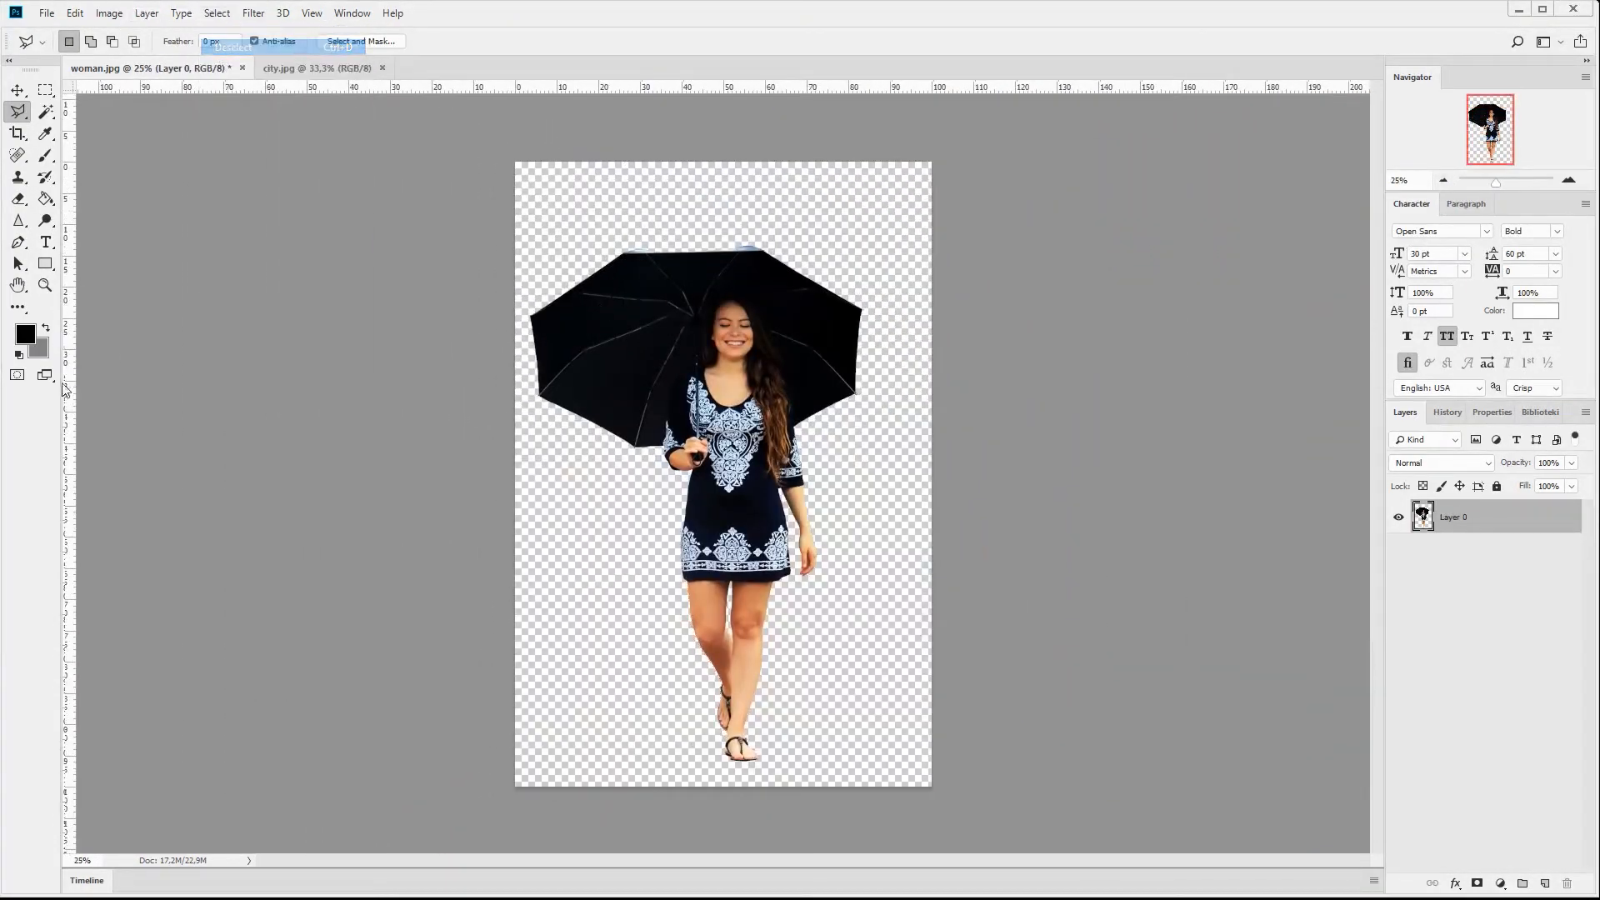
Step: Draw a black rectangle of about 2392 × 3308 px covering the whole canvas and place it beneath Layer 0
click(45, 263)
drag(477, 137, 975, 826)
drag(1510, 518, 1504, 558)
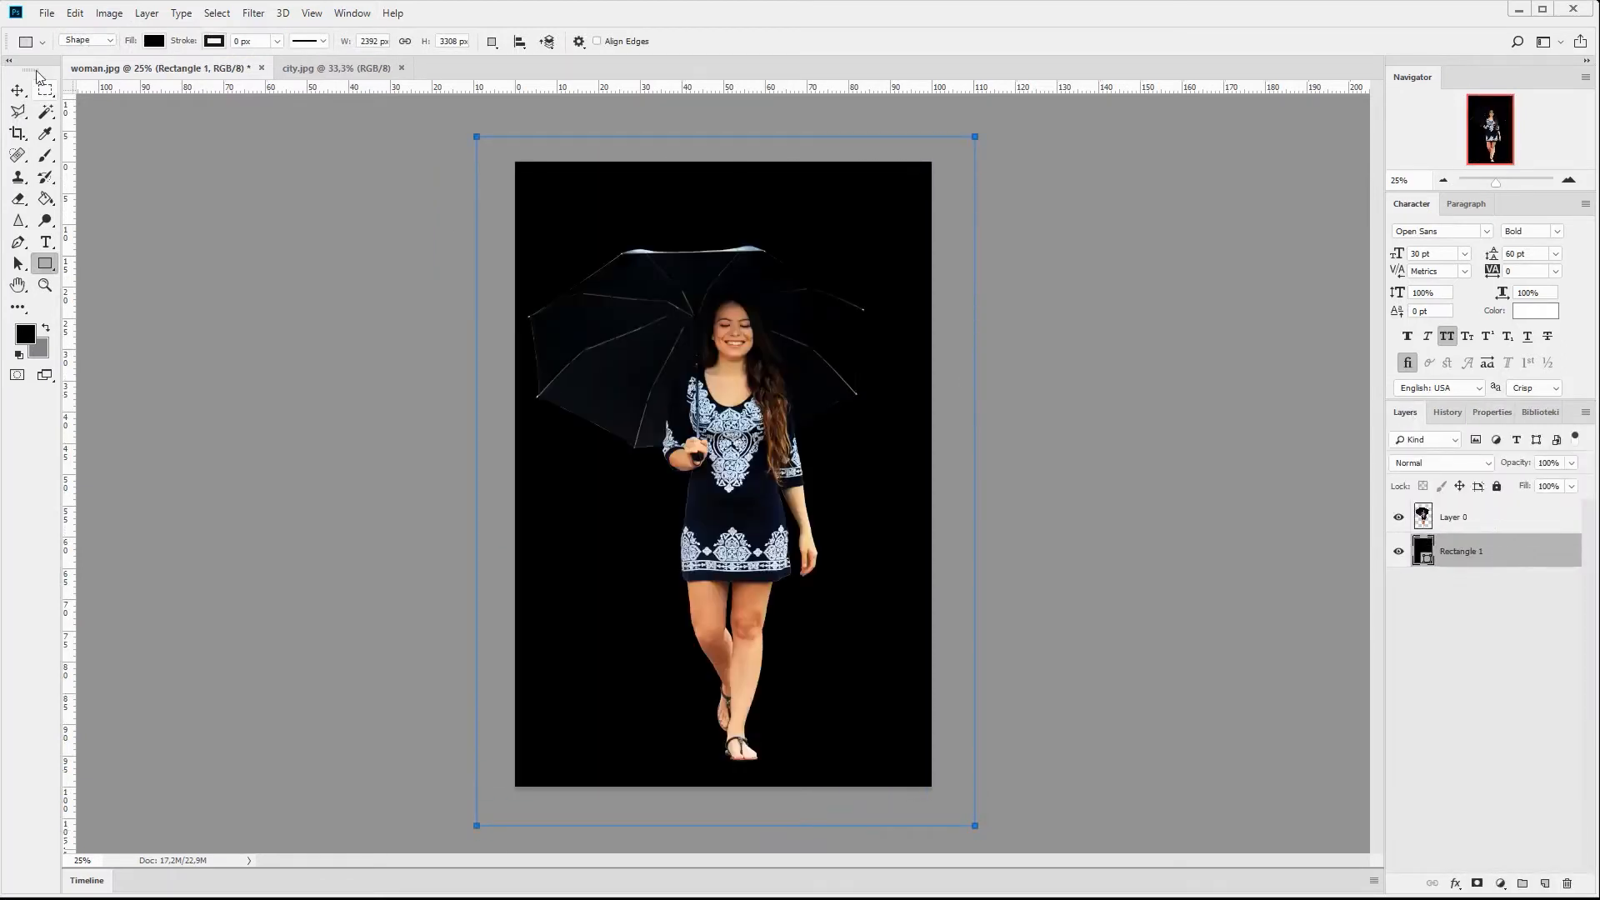
click(17, 89)
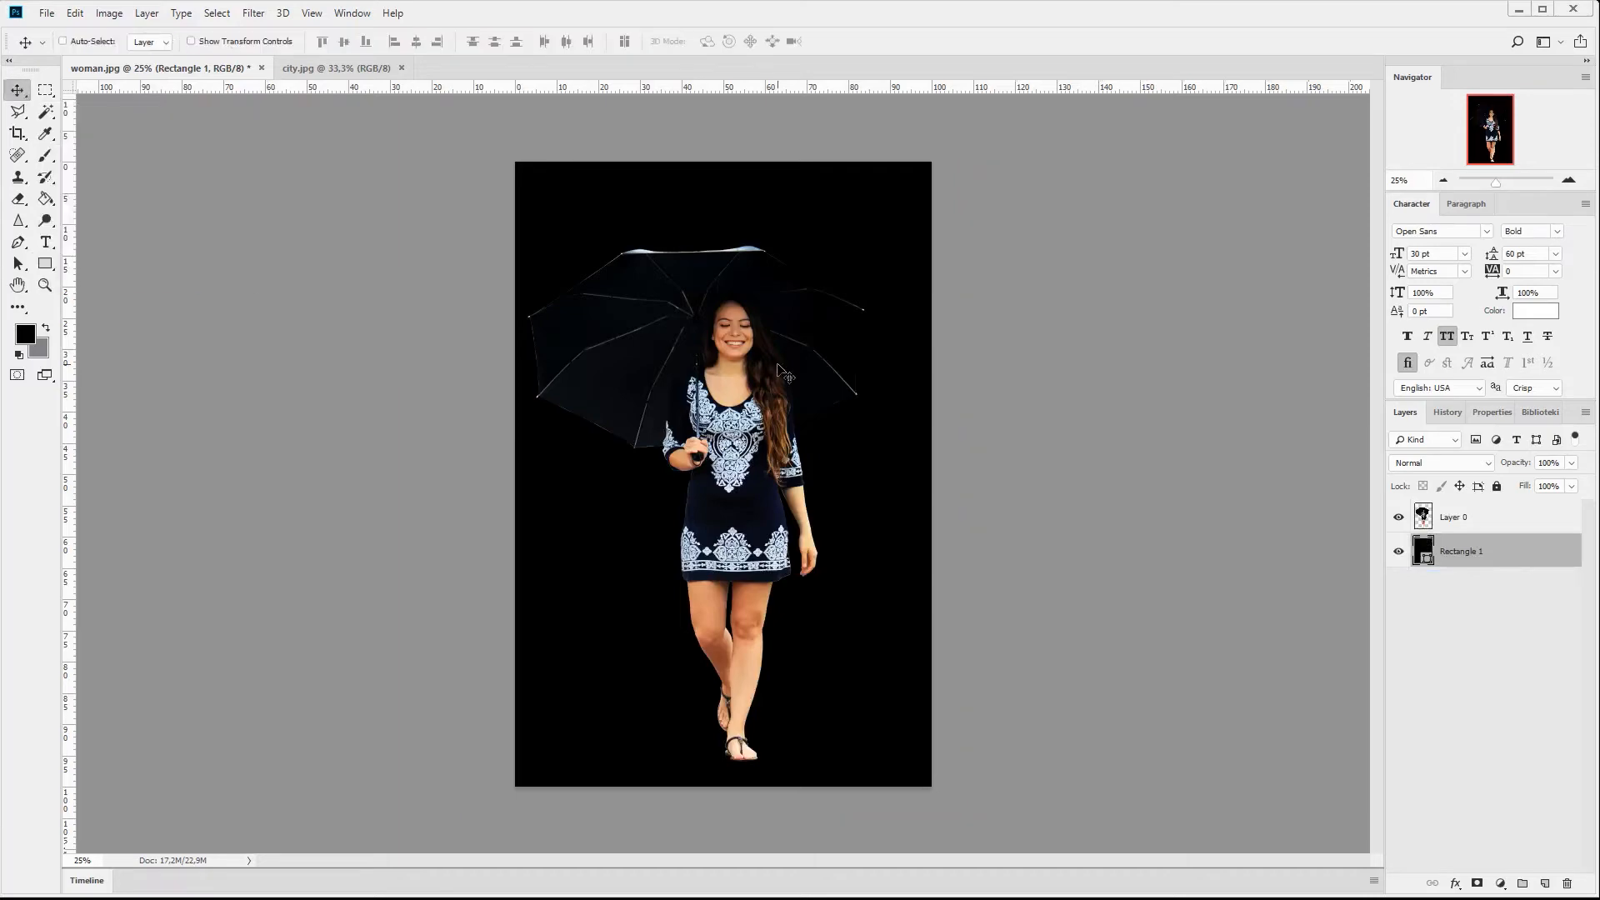
Step: Make Layer 0 active and examine the cutout's edges against black up close, along the umbrella and bent sleeve
double_click(1487, 523)
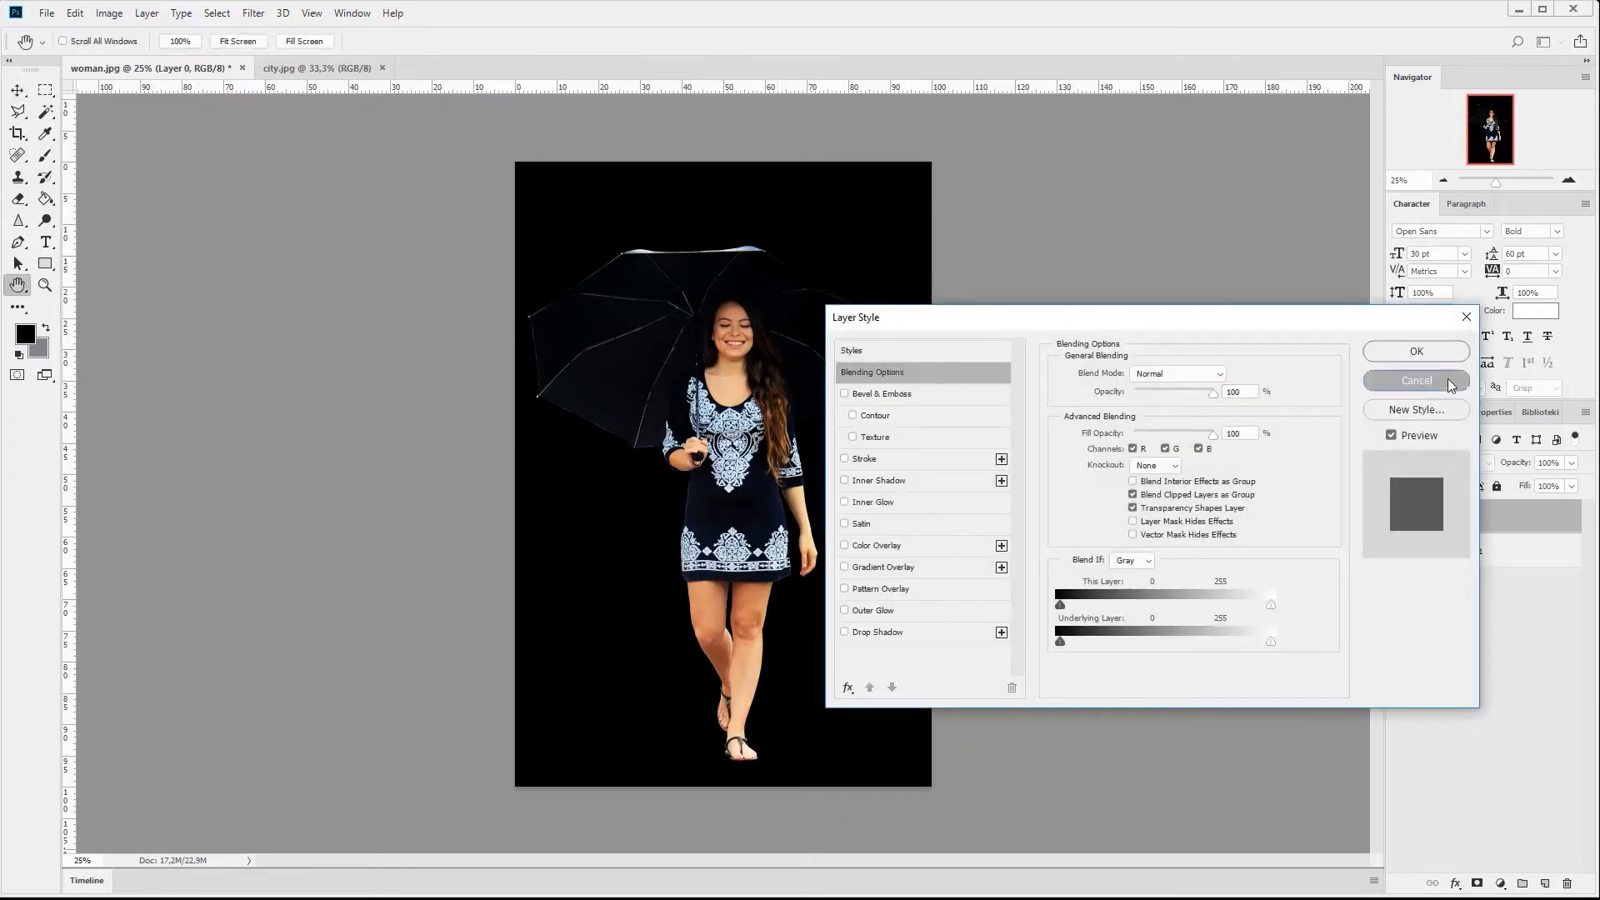
click(1450, 385)
click(1569, 181)
click(1570, 181)
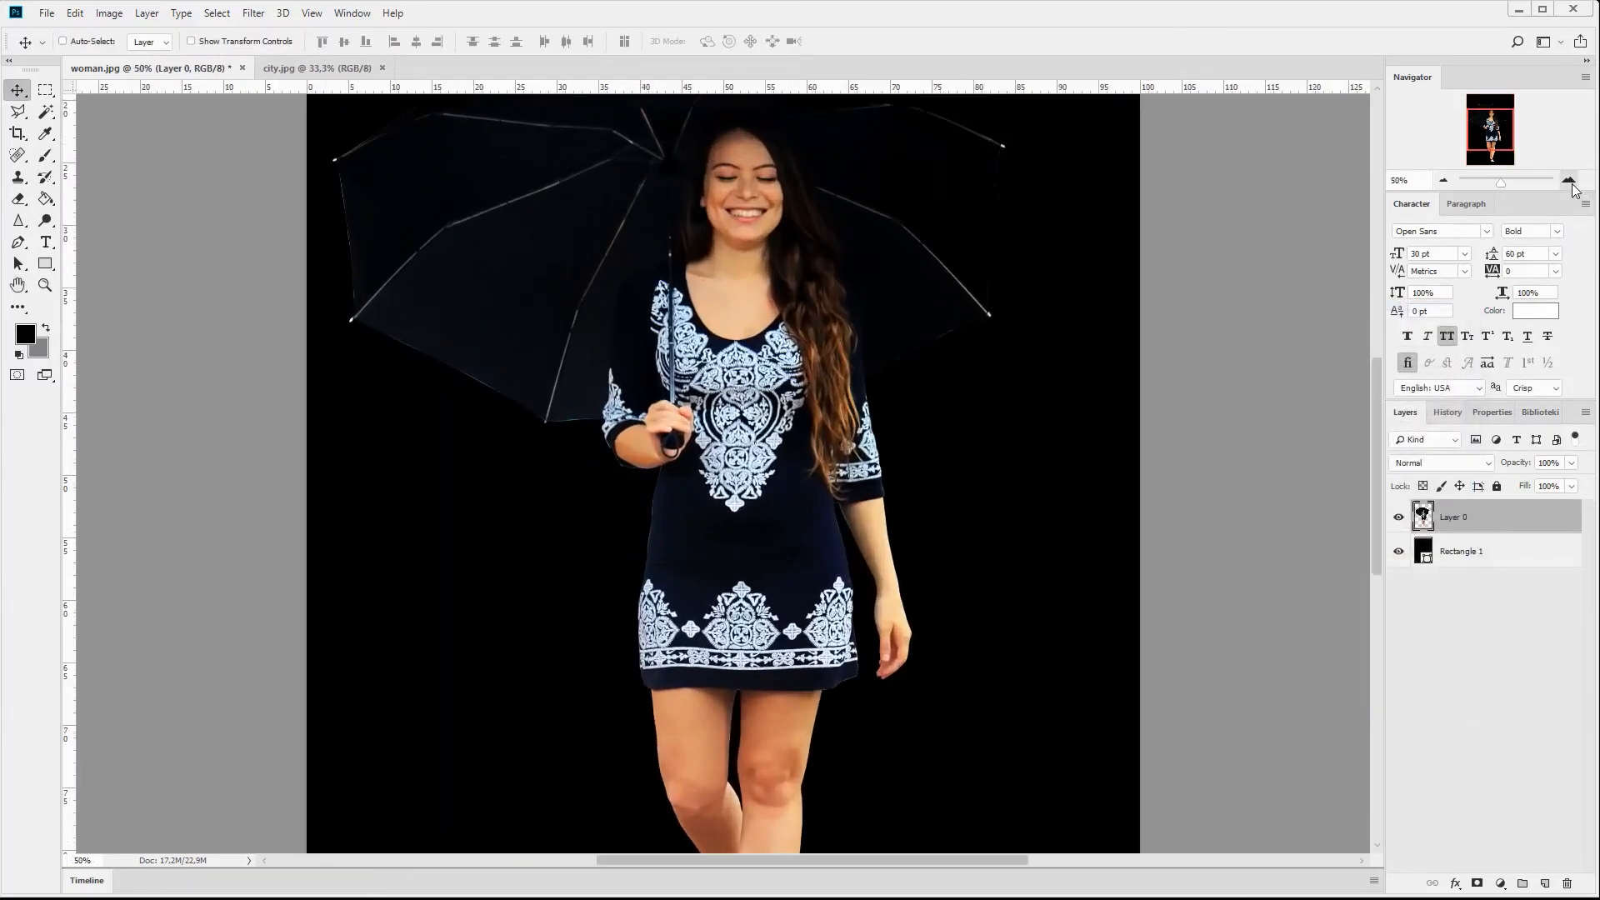
click(1569, 181)
click(1570, 181)
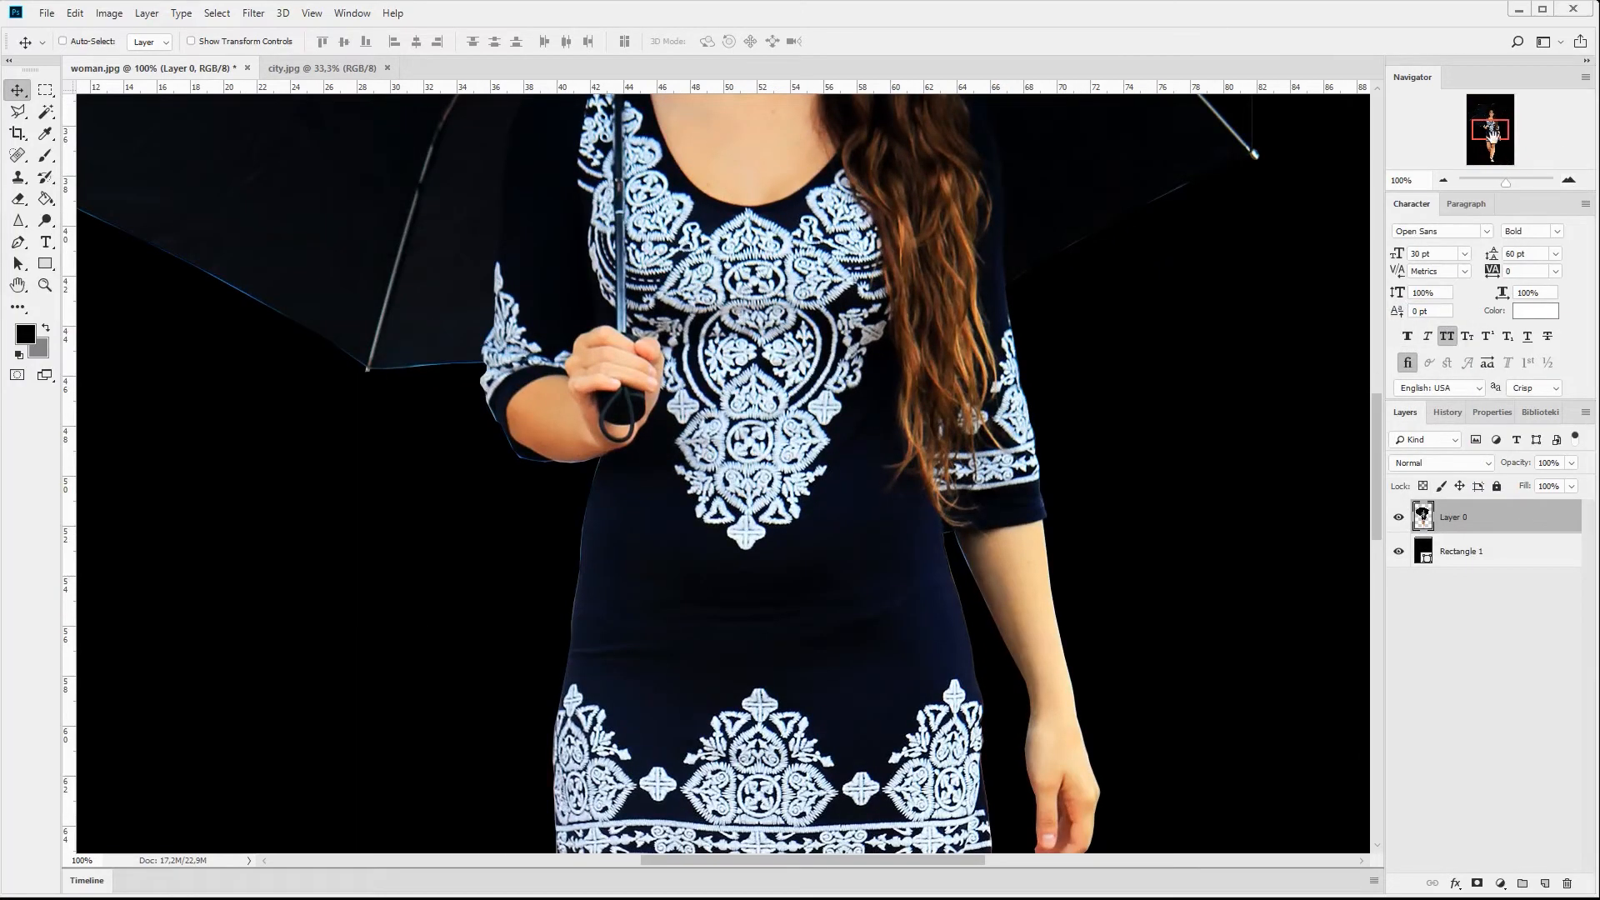
drag(1493, 136, 1487, 135)
click(1566, 181)
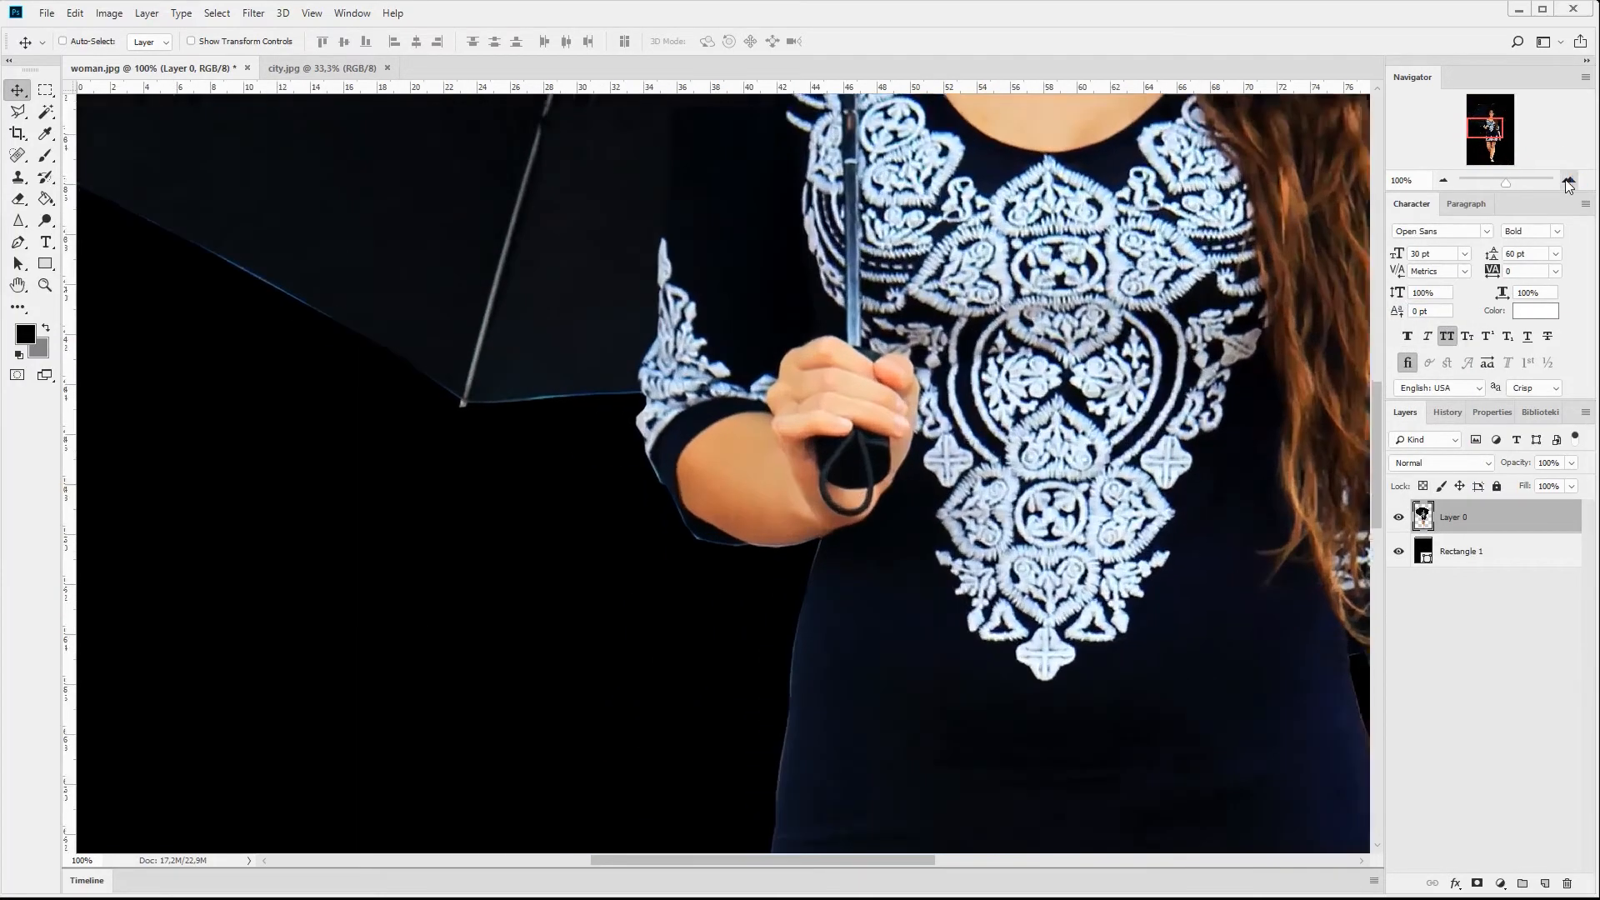
drag(1489, 127, 1480, 123)
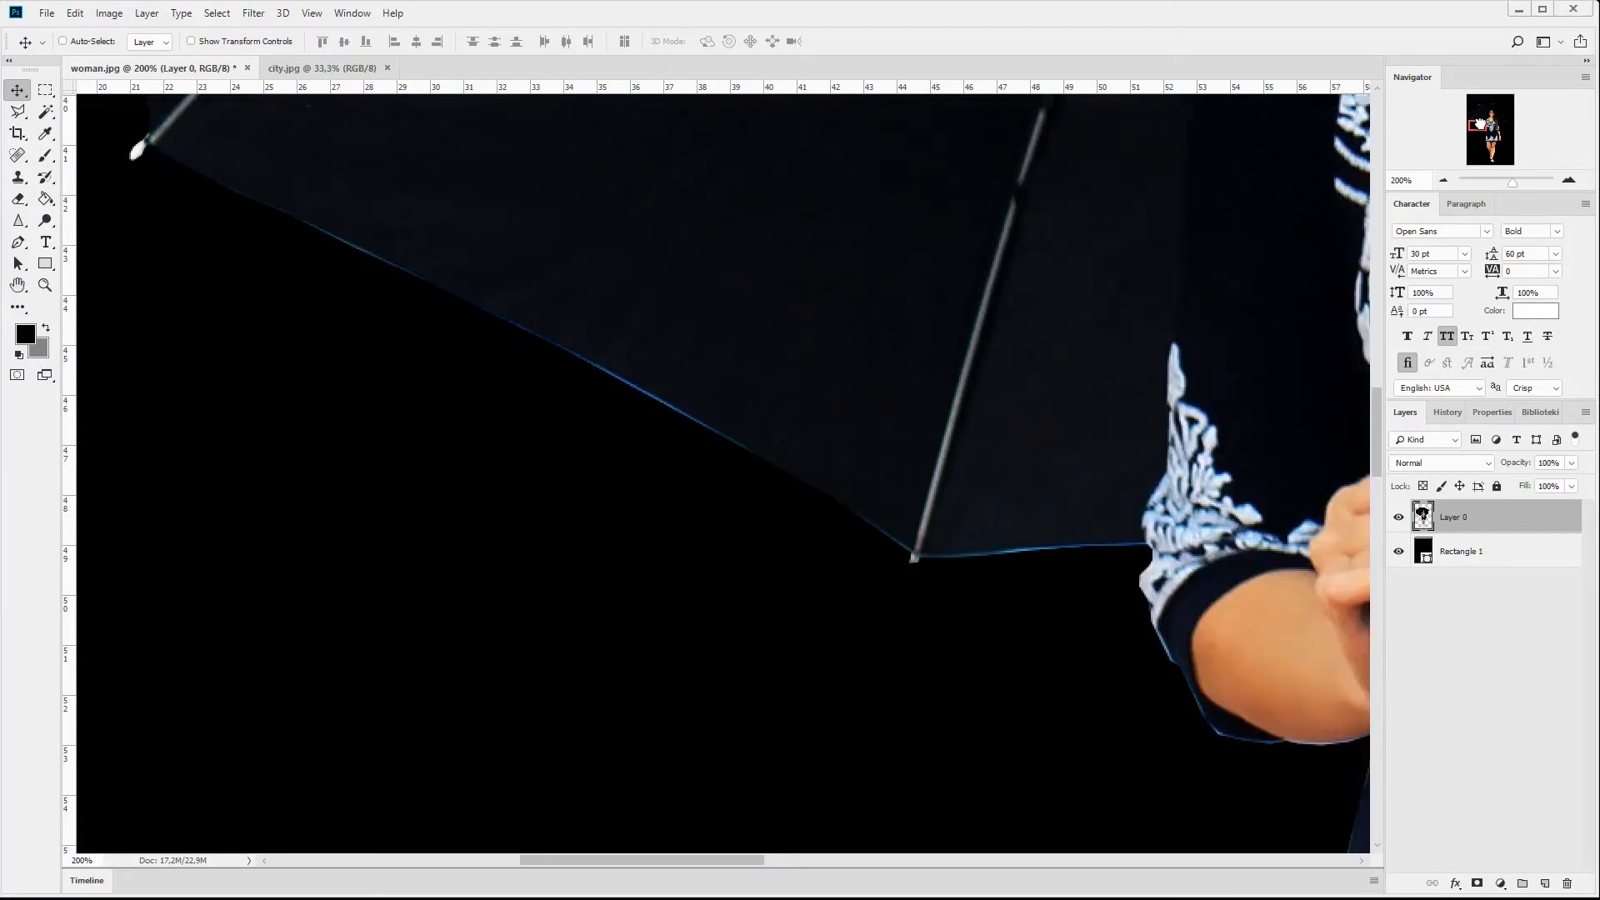
Step: Change the backdrop rectangle's fill to a dark reddish brown and make Layer 0 active for Polygonal Lasso work
click(16, 118)
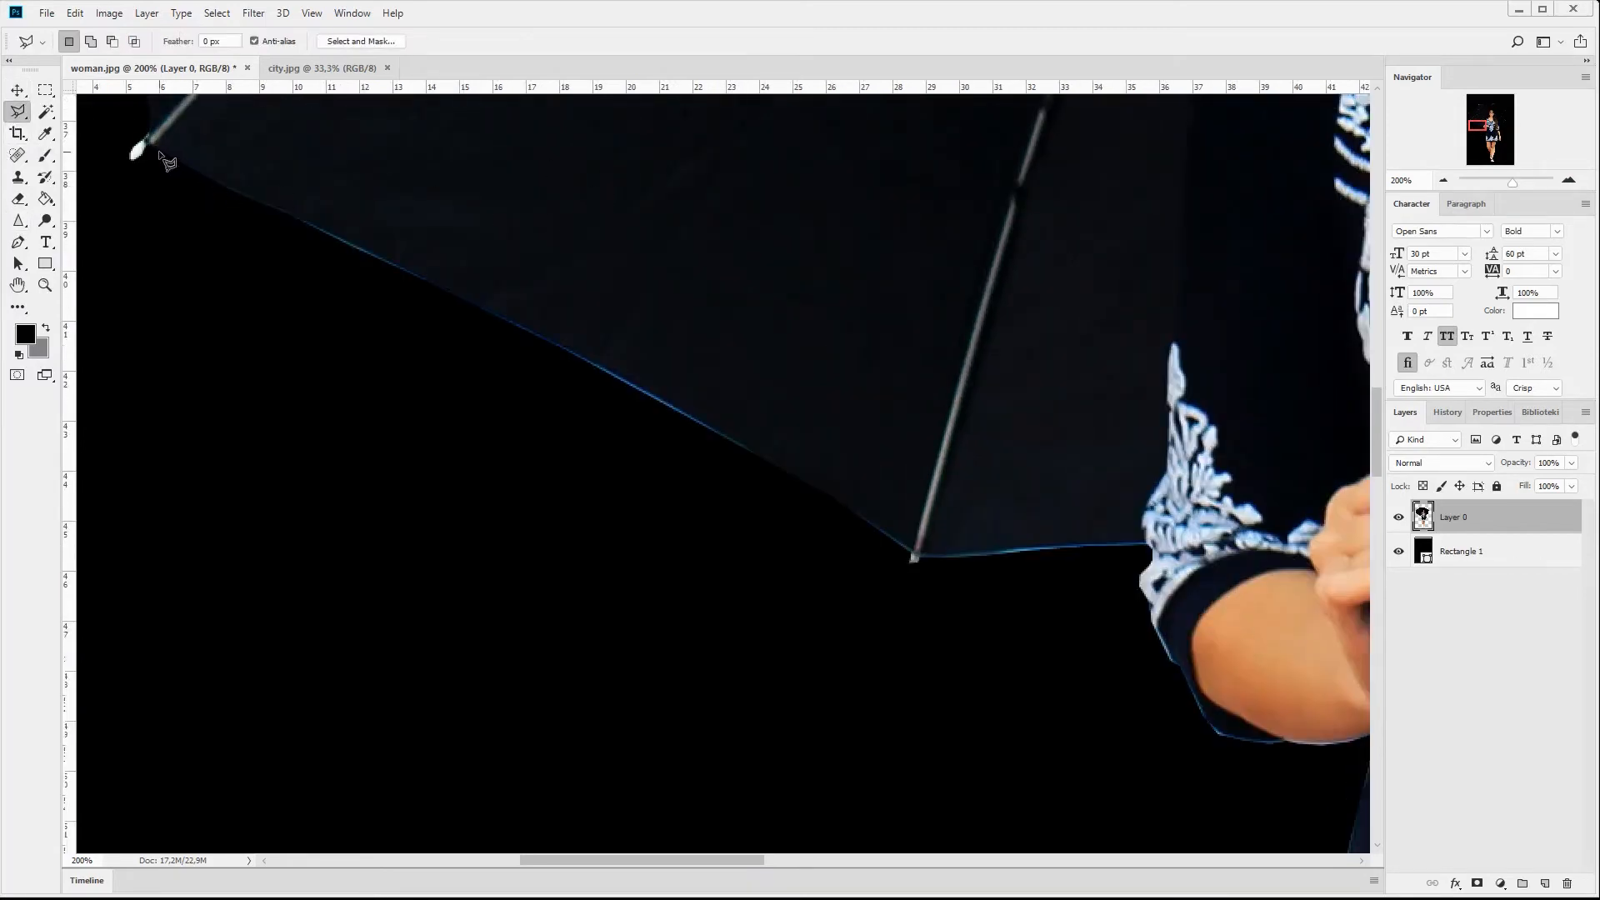
double_click(1423, 550)
drag(1096, 834, 1072, 825)
key(Return)
click(1516, 523)
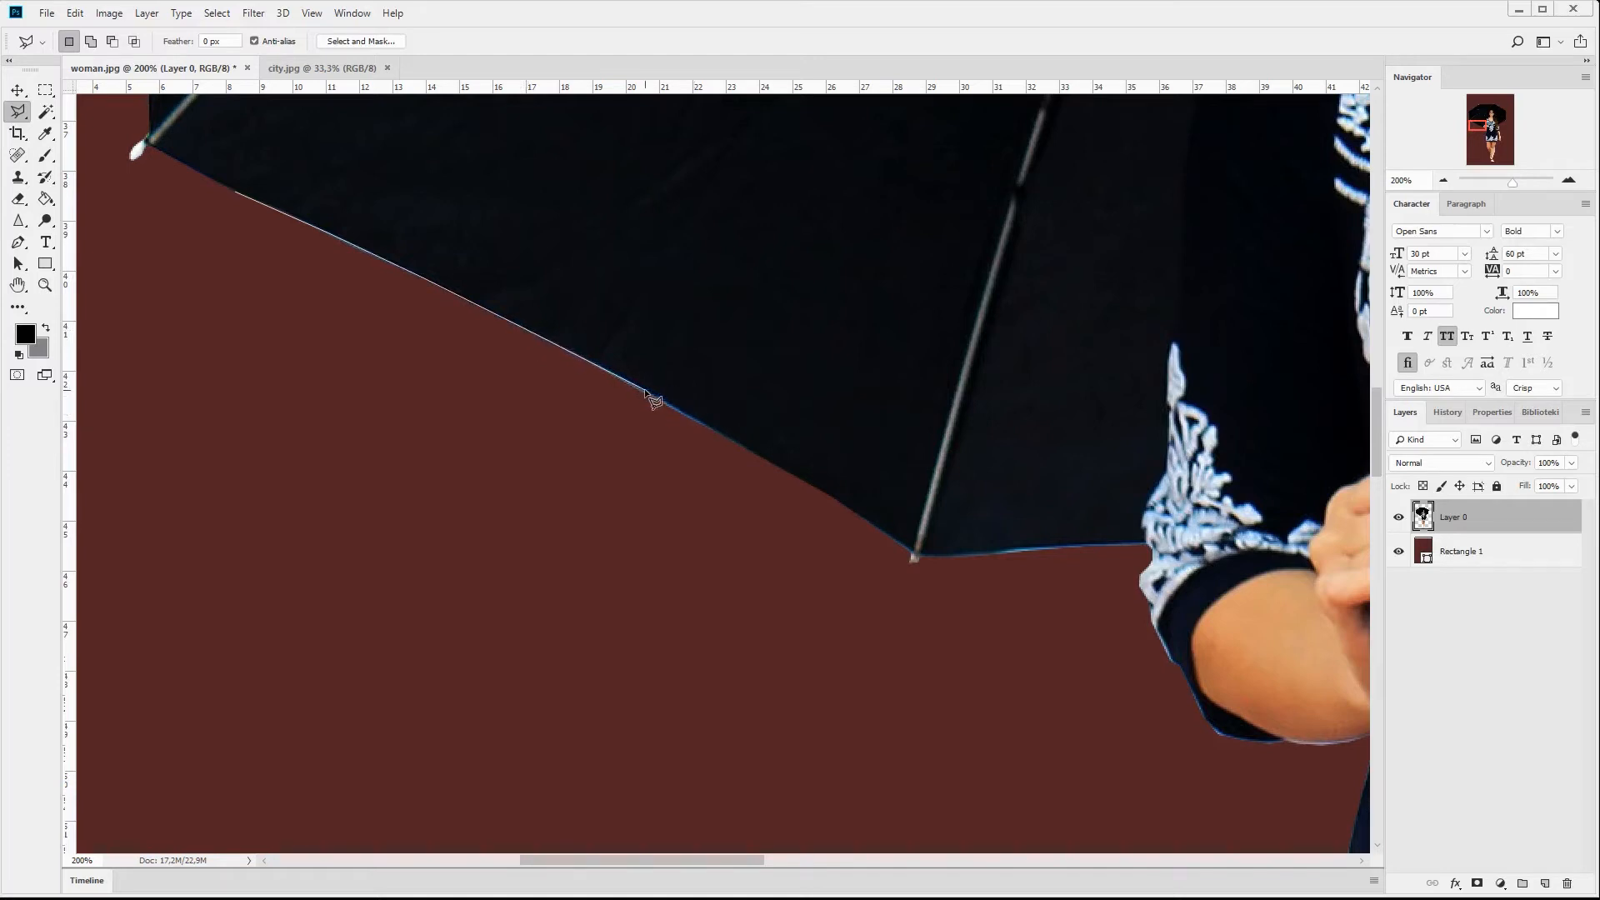
Step: Lasso the bluish fringe along the umbrella's lower-left edge, delete it, and clear the selection
click(745, 446)
click(842, 532)
click(597, 719)
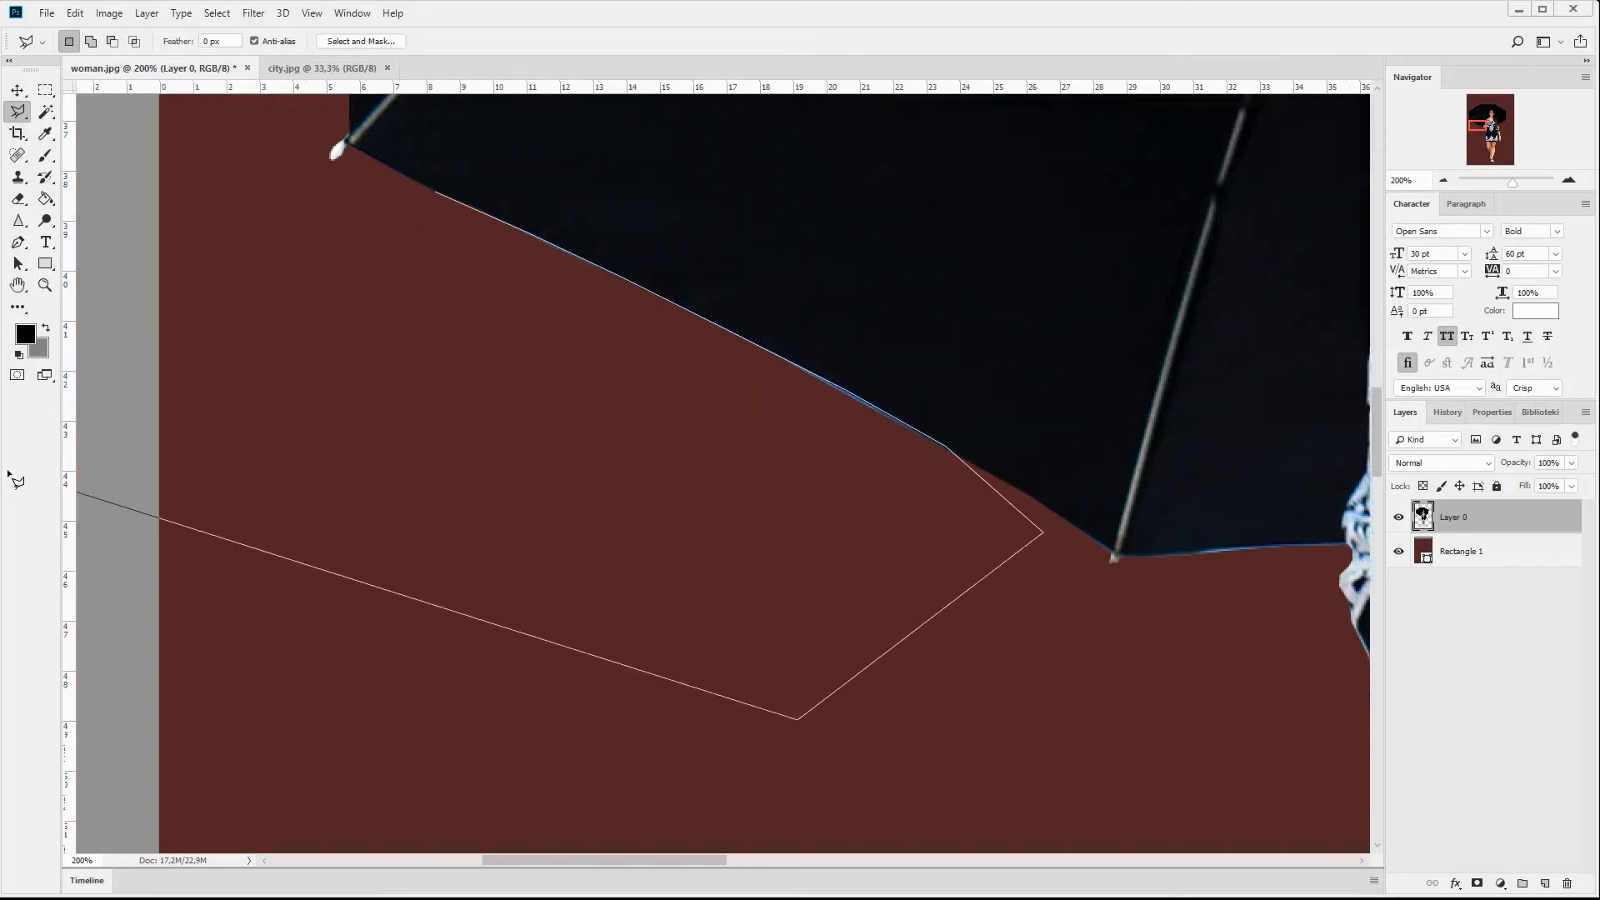
click(9, 473)
double_click(400, 354)
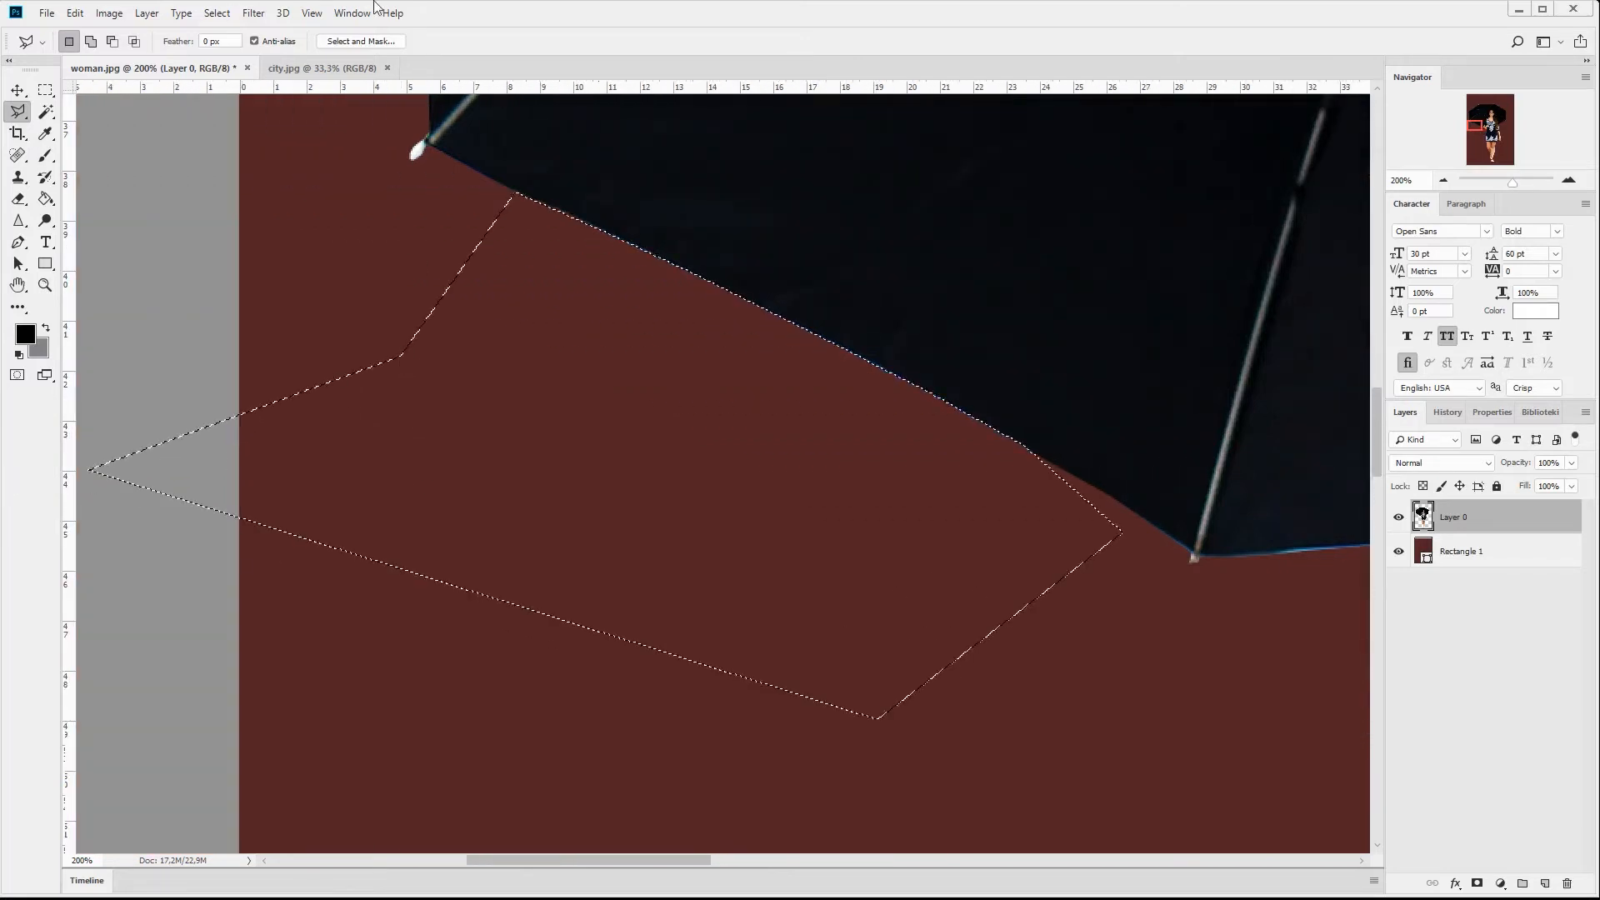
click(216, 13)
click(231, 46)
Step: Outline and delete the blue fringe beneath the umbrella between the lower rib tip and the embroidered sleeve
drag(685, 864, 757, 865)
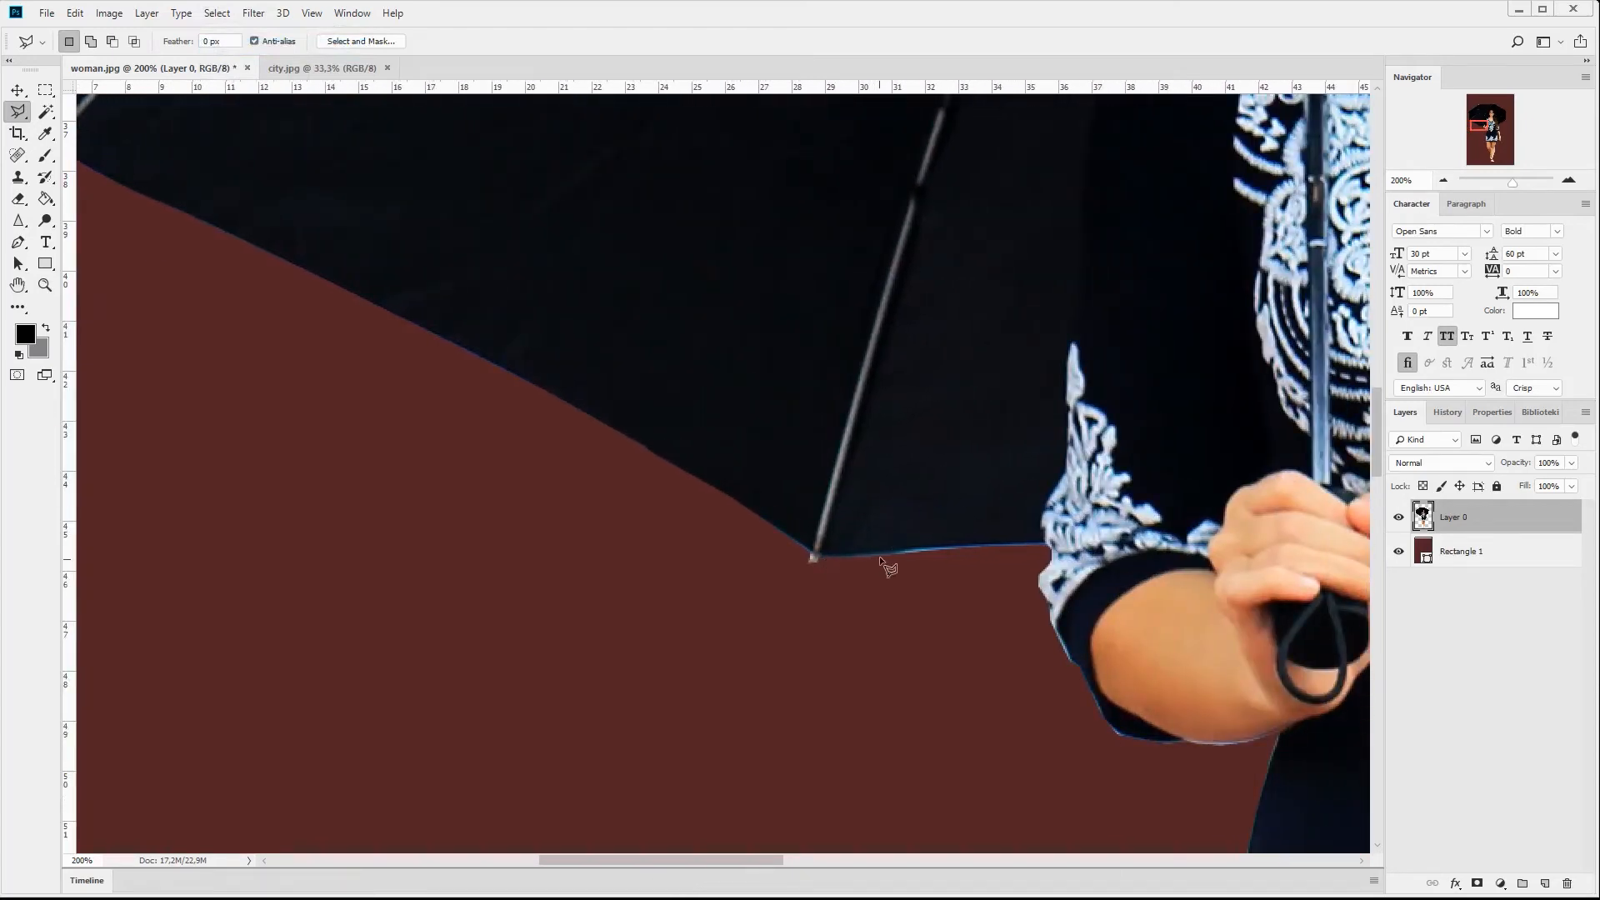
click(819, 558)
click(1046, 543)
double_click(883, 678)
Step: Trim the blue fringe beneath the bent elbow and sleeve cuff up to the dress, and clear the selection
click(1035, 692)
click(1082, 674)
click(1118, 732)
click(1277, 732)
click(1222, 797)
double_click(906, 783)
click(216, 12)
click(233, 48)
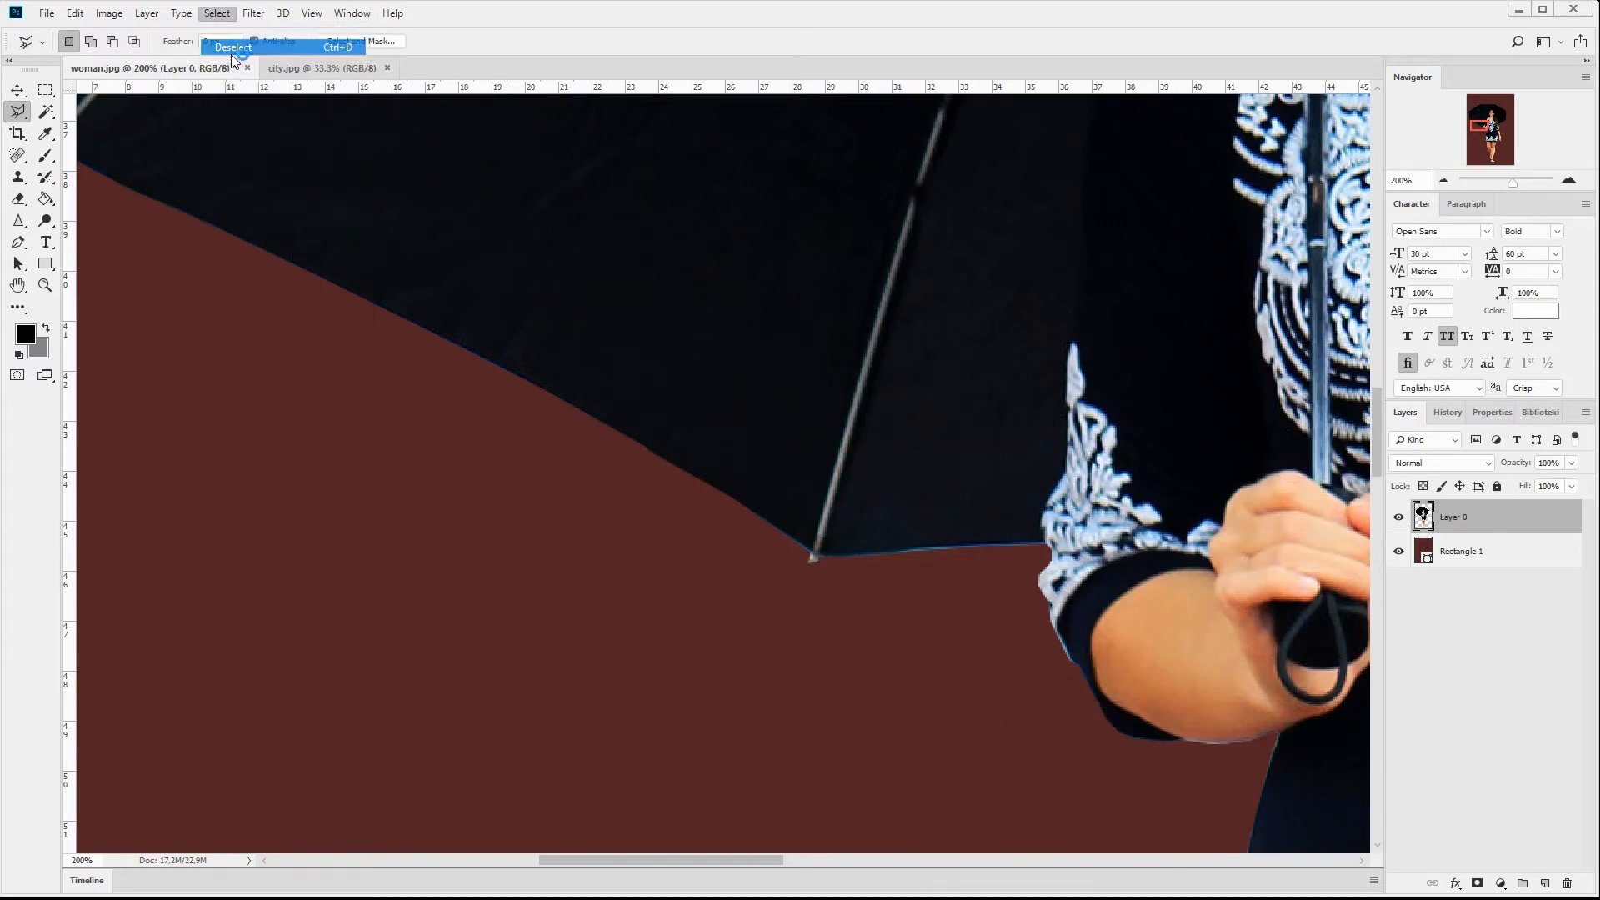
Step: Trim the fringe on the inner side of the hanging forearm, in the gap beside the dress, and clear the selection
drag(1480, 129, 1487, 128)
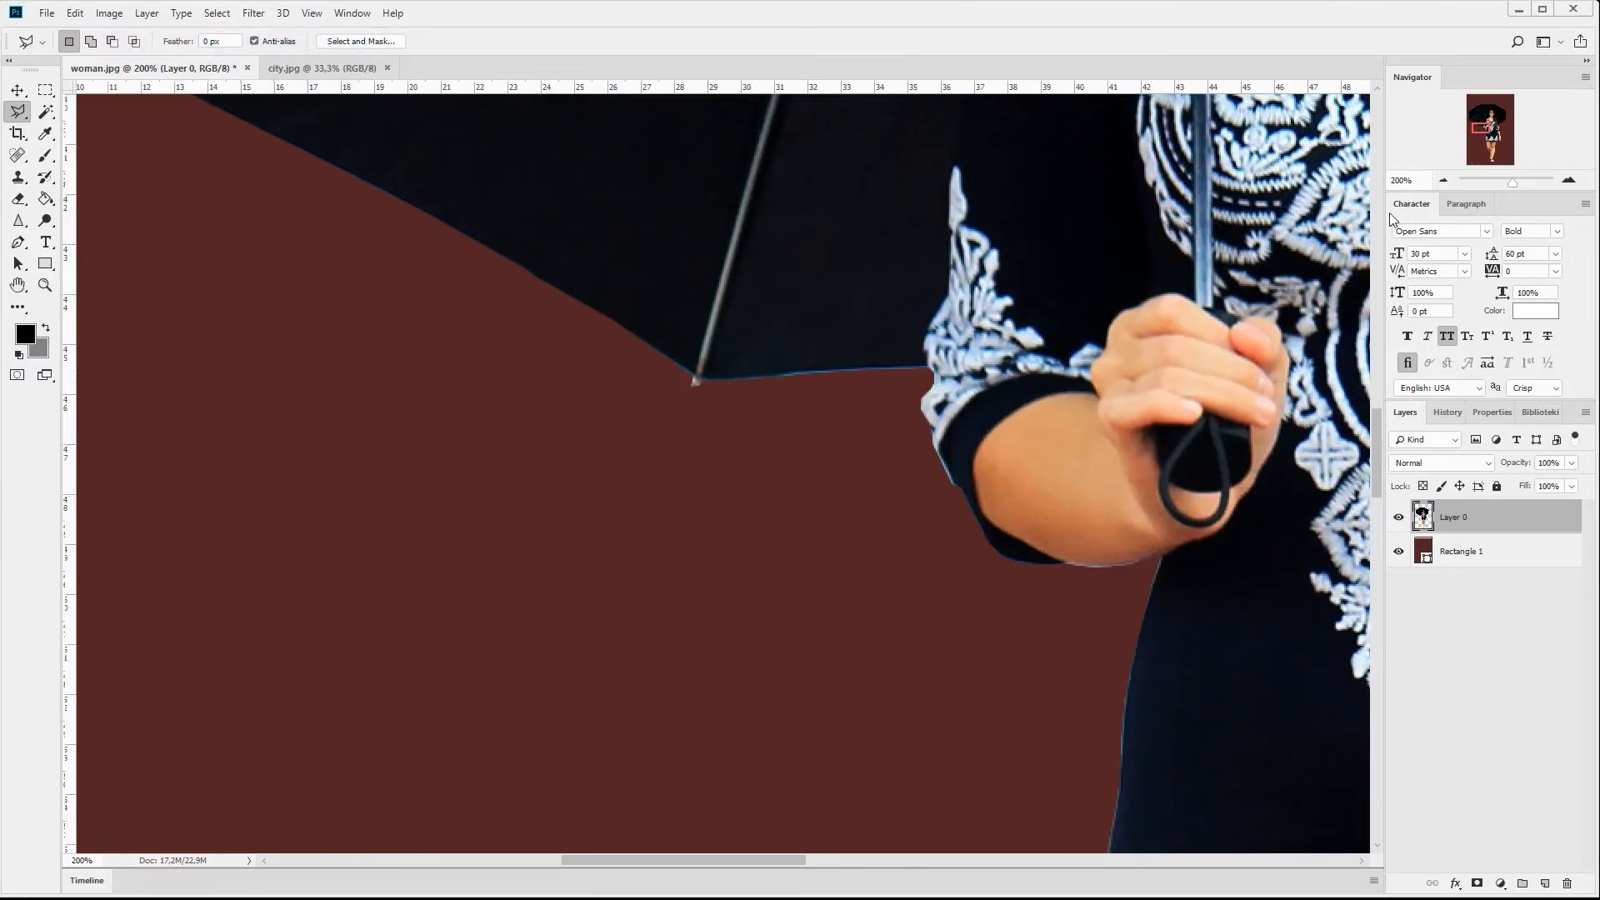
click(1442, 181)
click(1442, 181)
click(1442, 180)
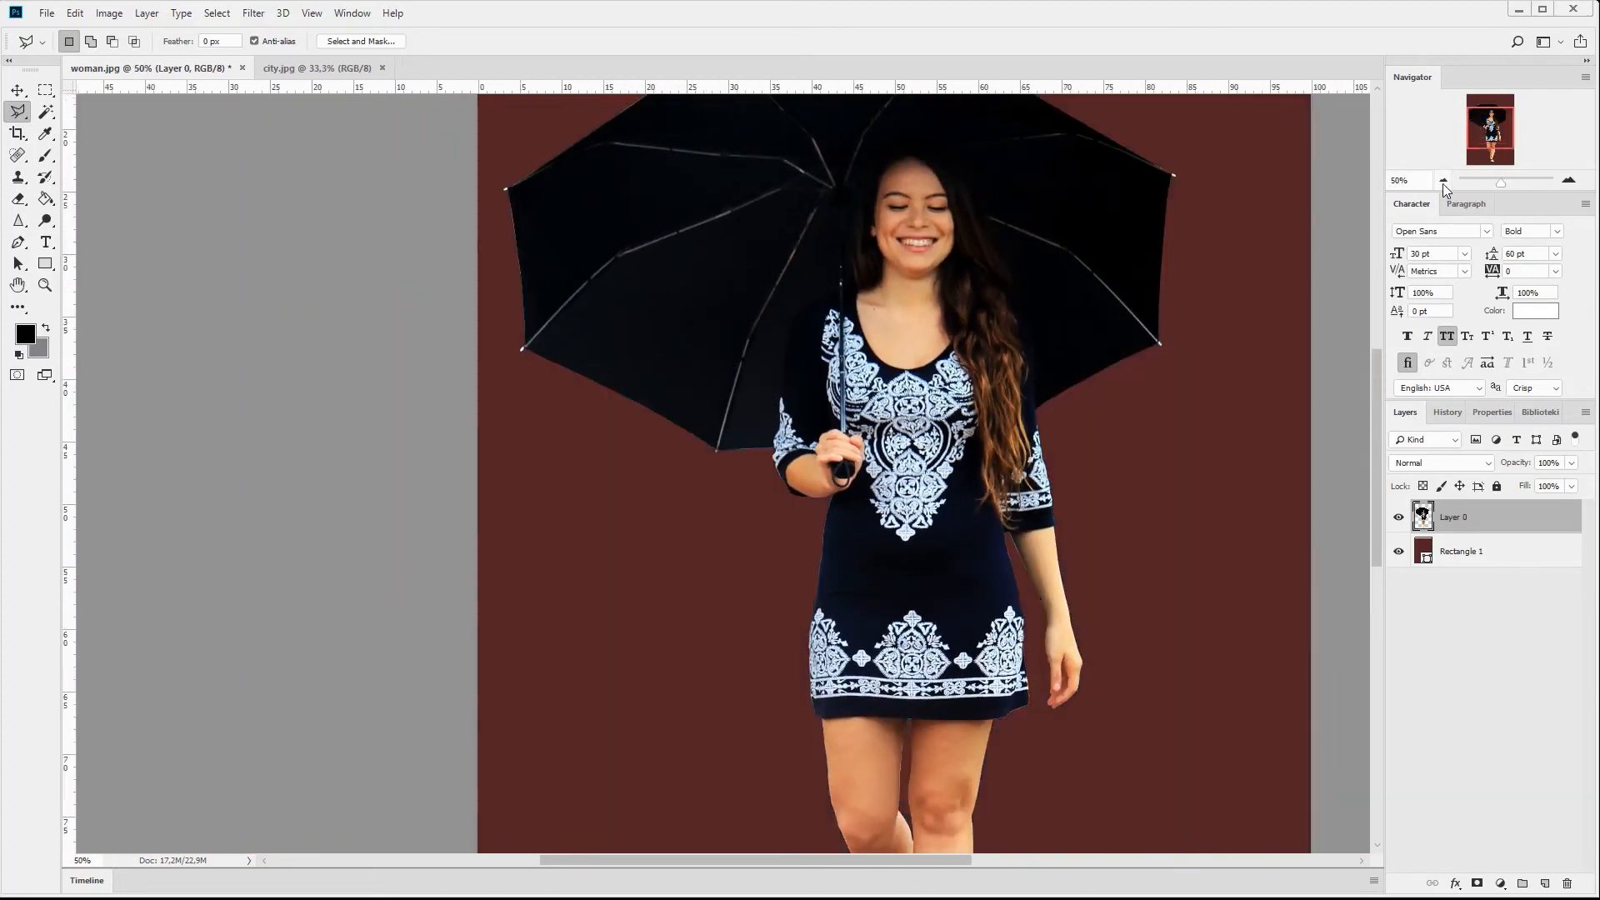
click(1443, 181)
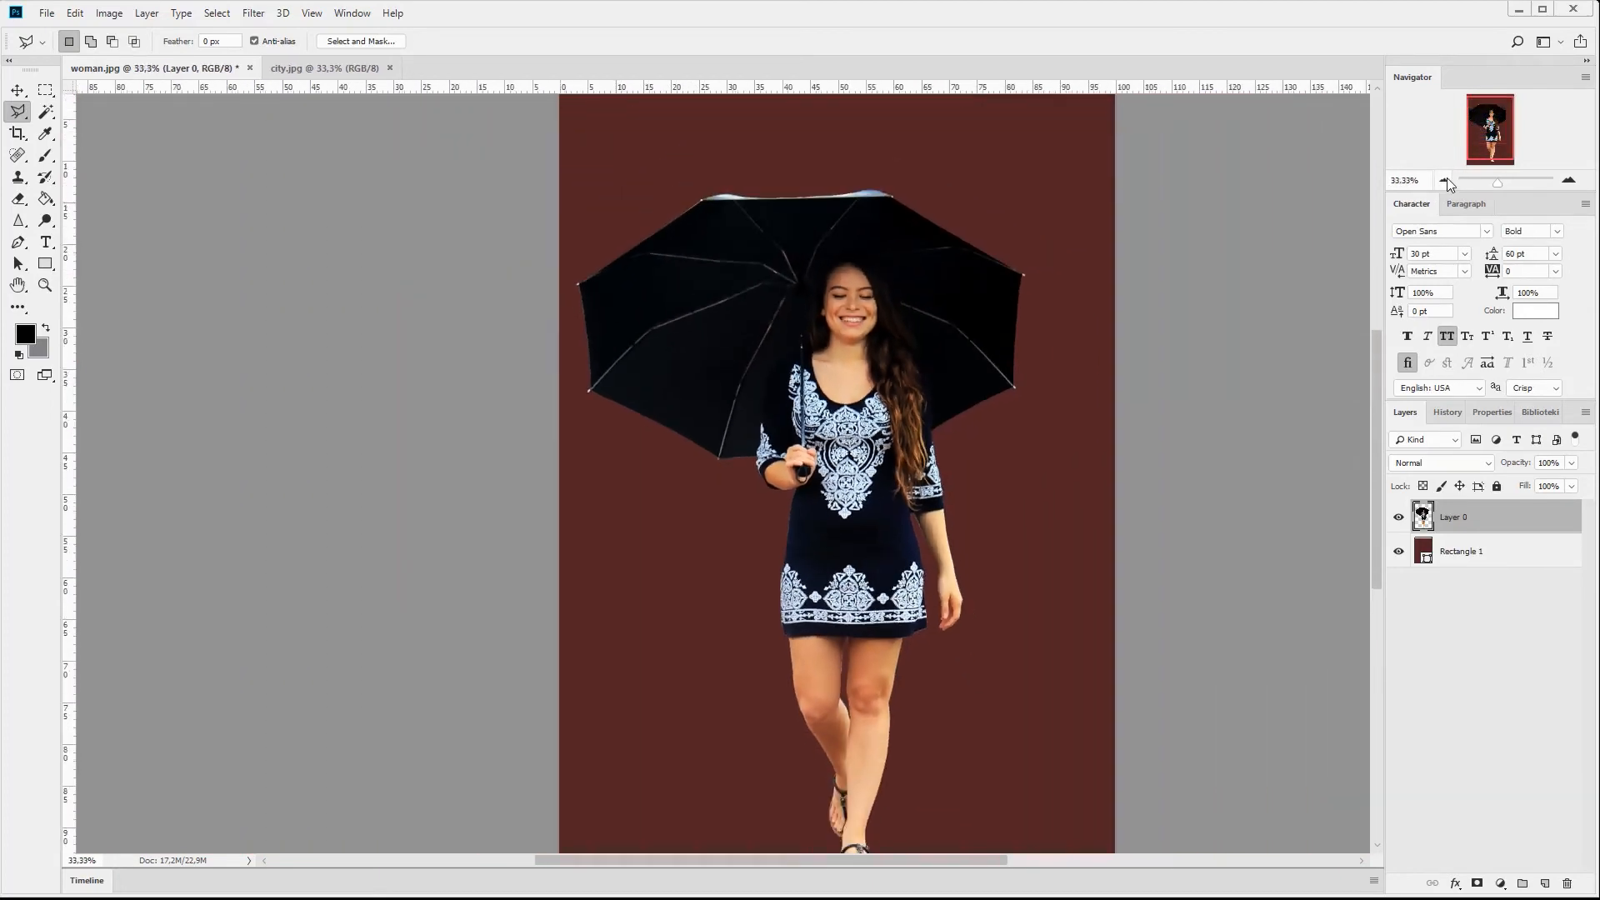
drag(1494, 129, 1495, 169)
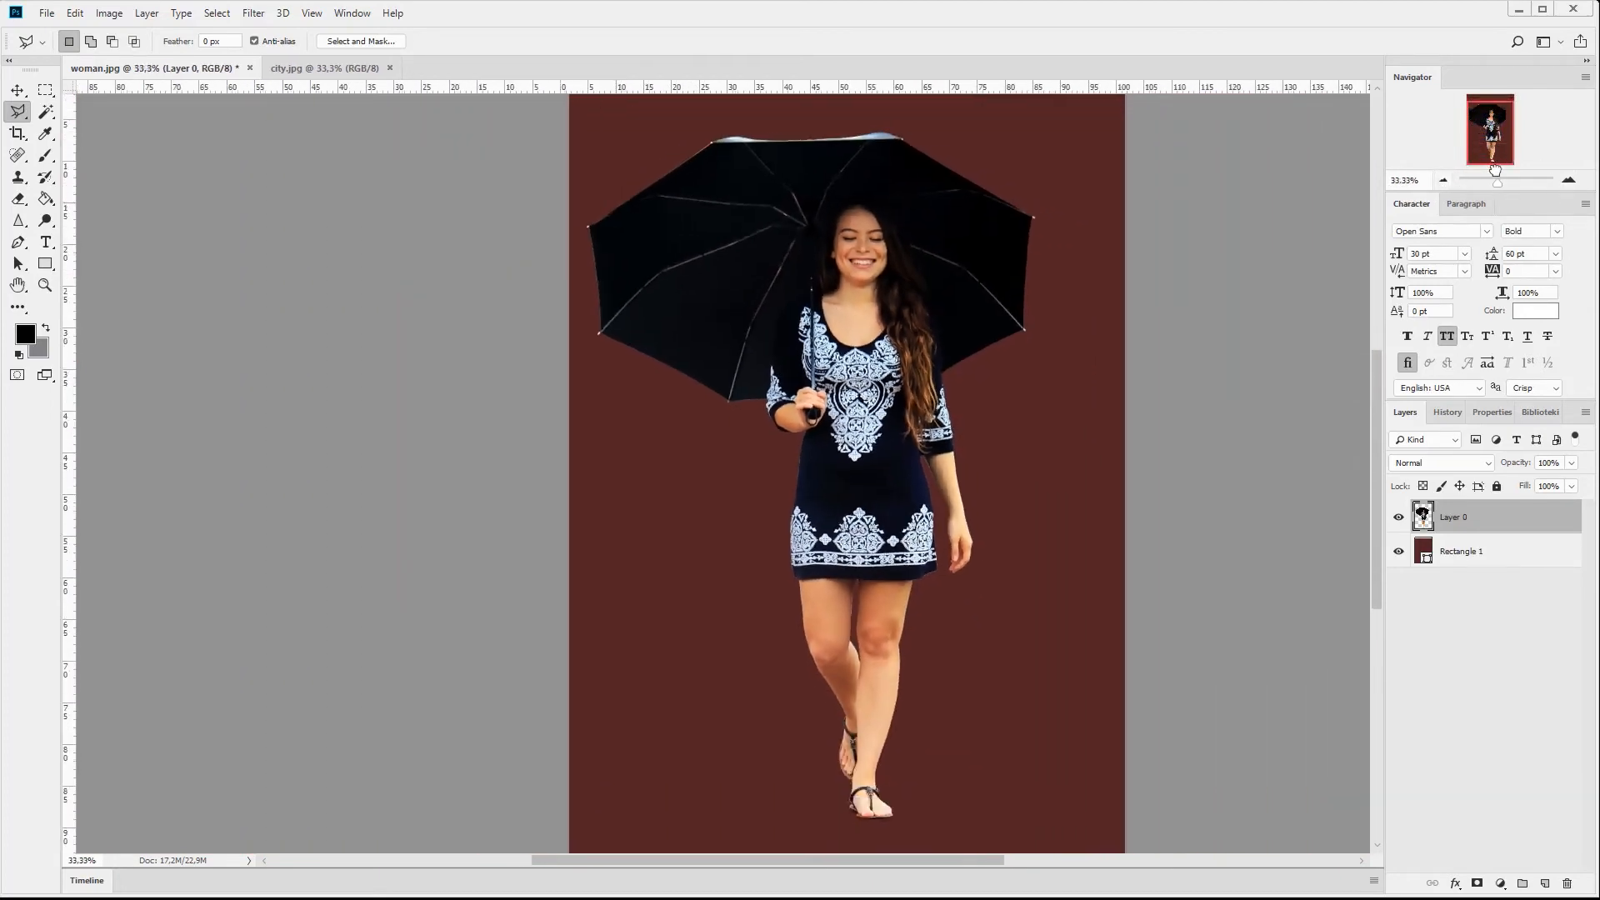
click(1568, 180)
click(1568, 181)
click(1570, 181)
click(1570, 181)
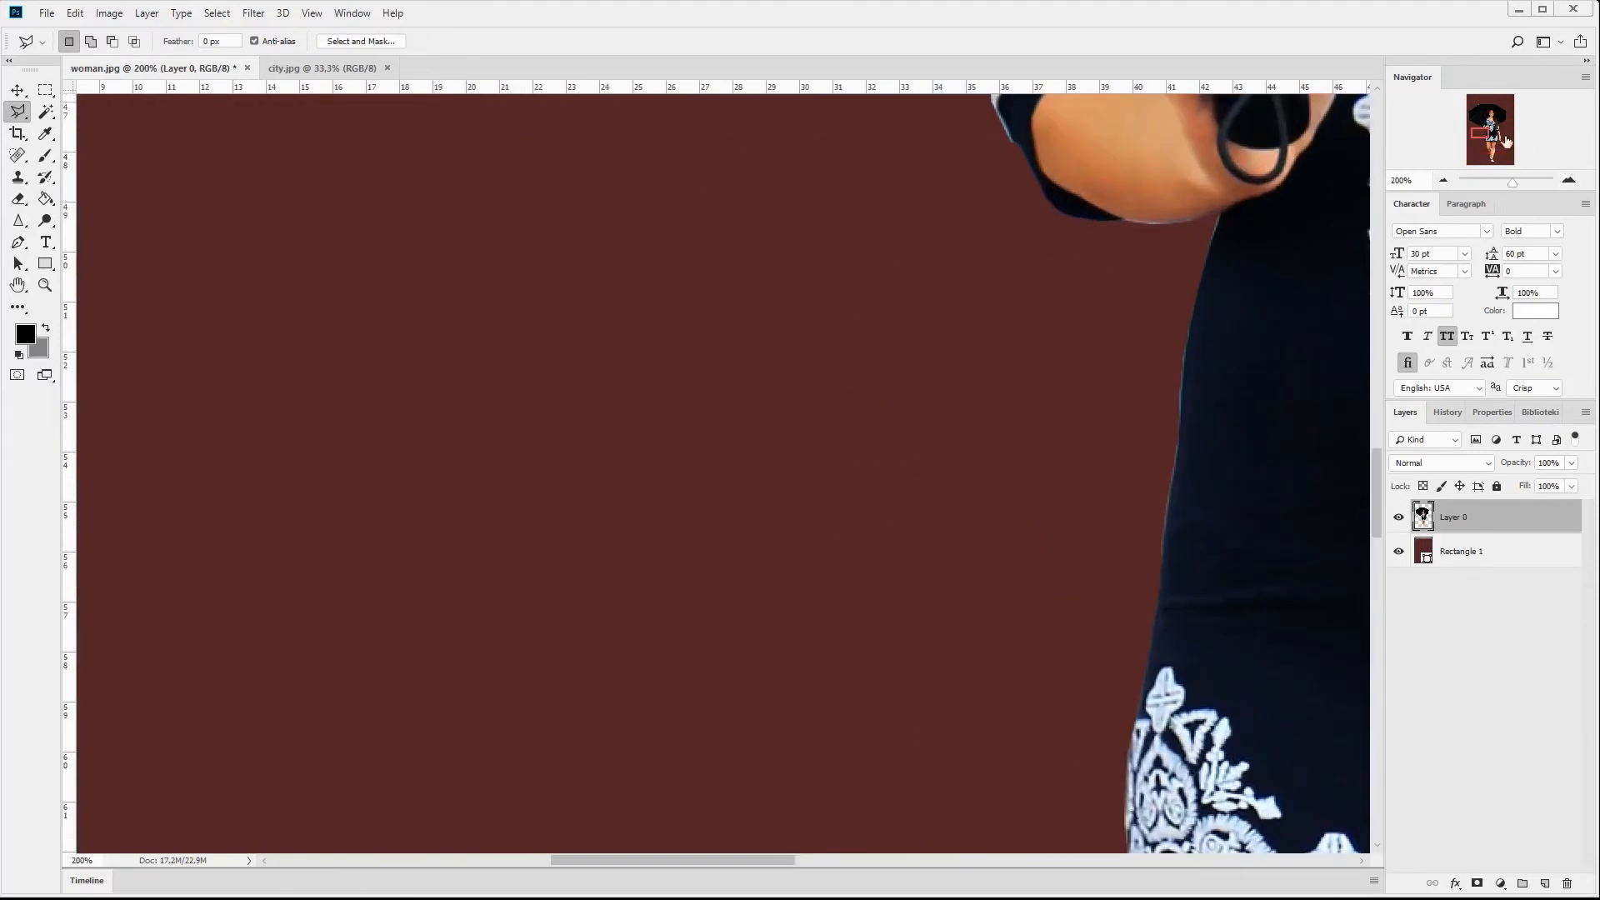
drag(1483, 140, 1498, 135)
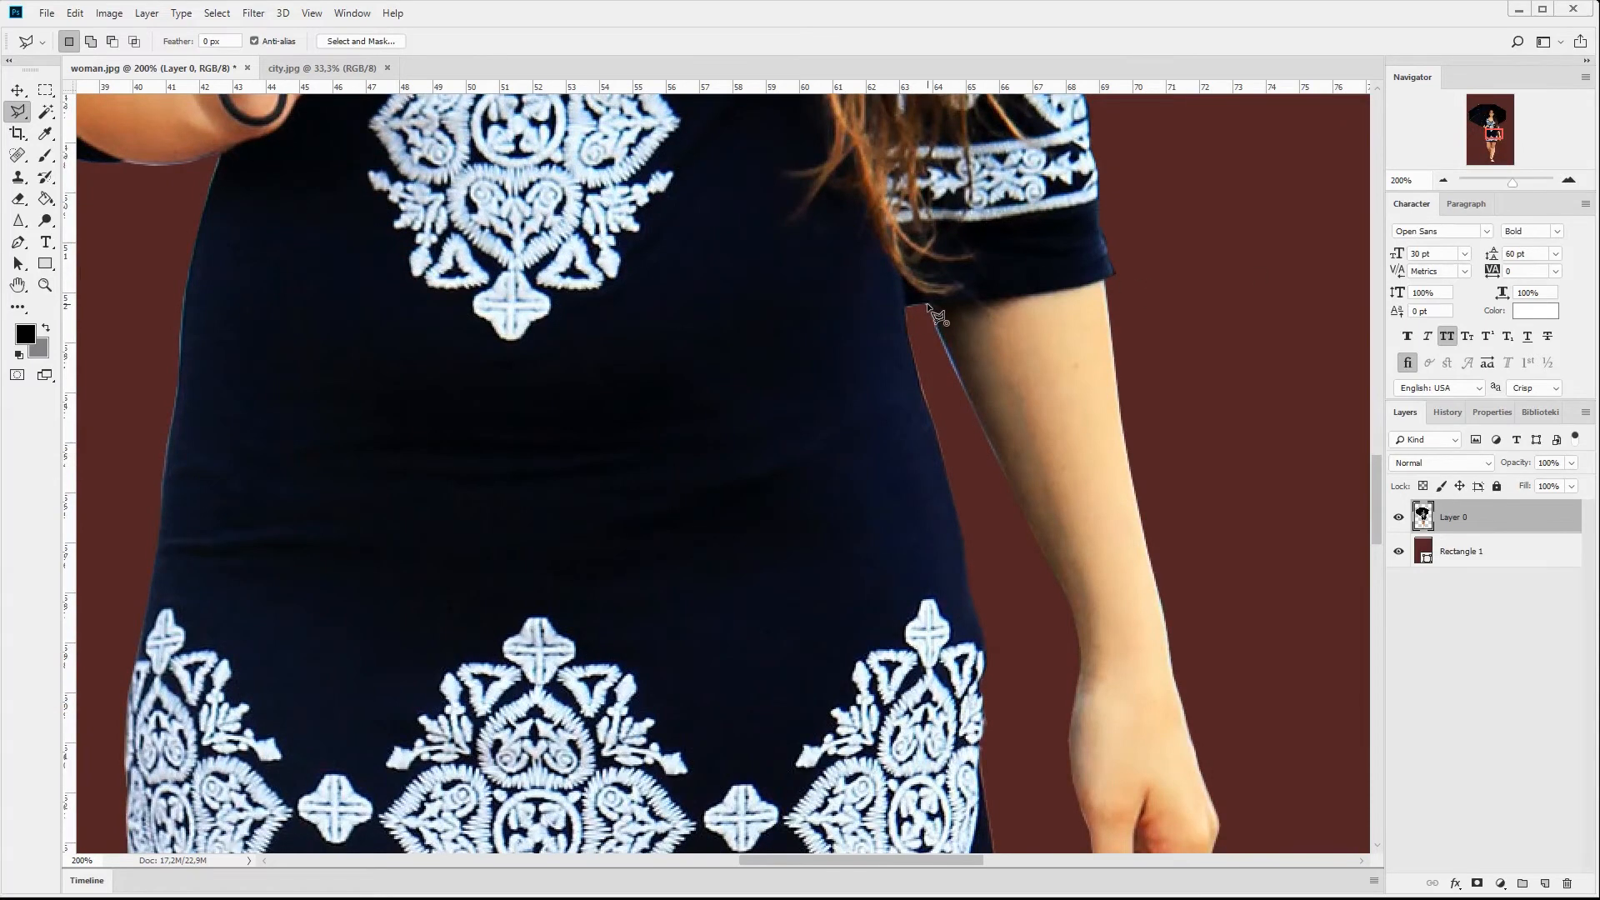
double_click(955, 368)
key(Return)
click(993, 542)
click(216, 13)
click(233, 47)
Step: Trim the yellowish fringe along the umbrella's upper-left edge, from the top rib tip to about halfway down, and clear the selection
mouse_move(1492, 135)
mouse_down()
mouse_move(1504, 123)
mouse_move(1475, 109)
mouse_up()
click(914, 181)
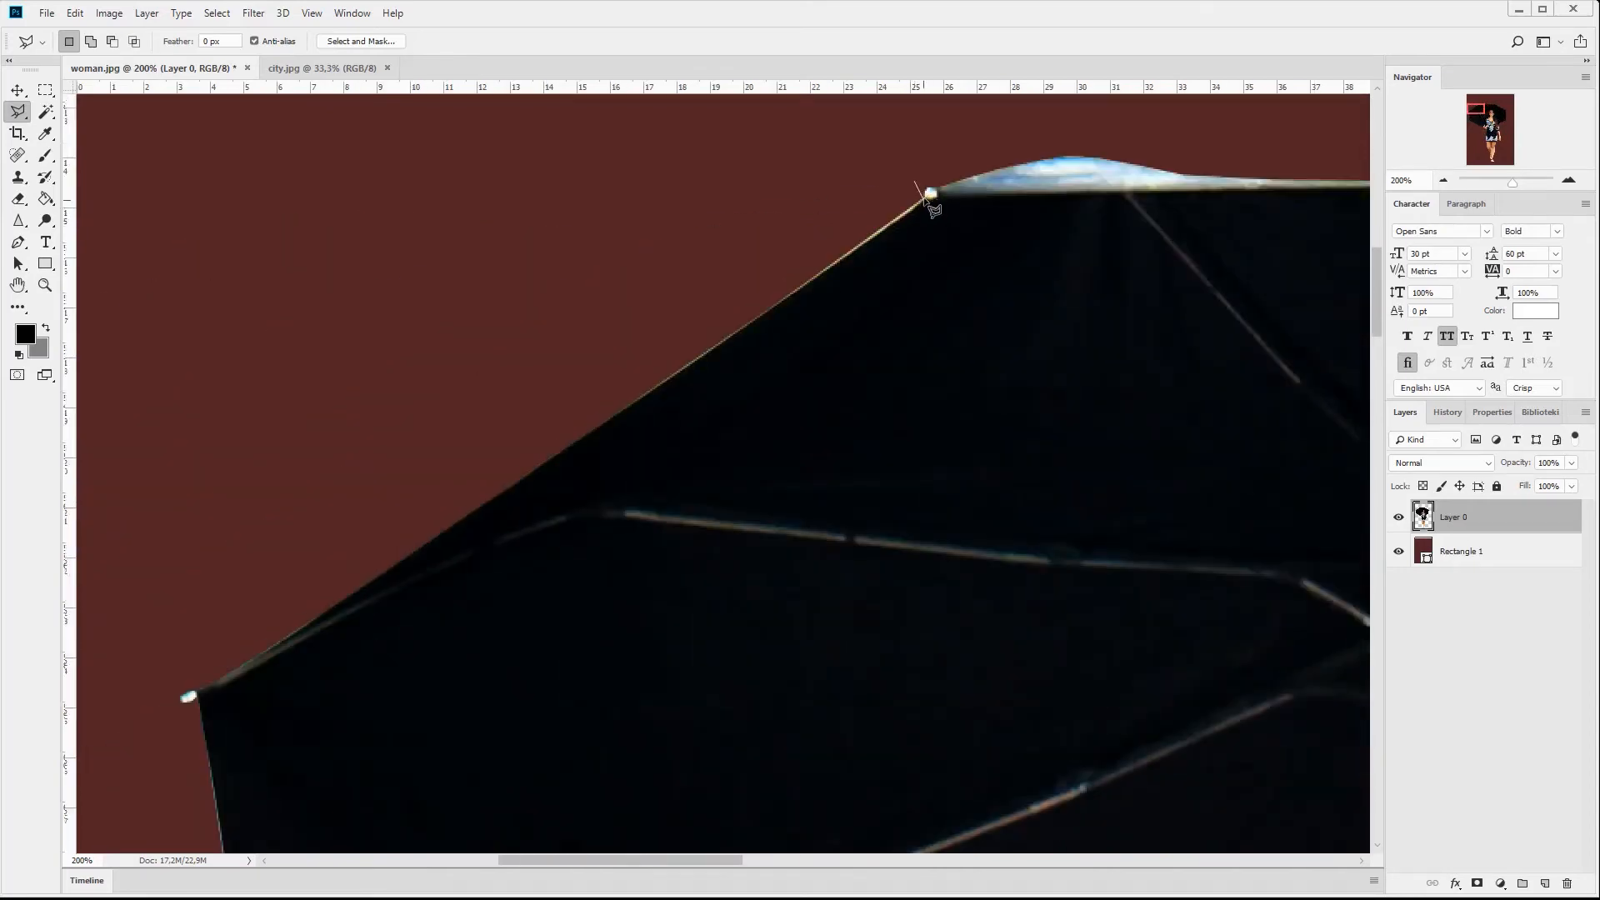
click(924, 198)
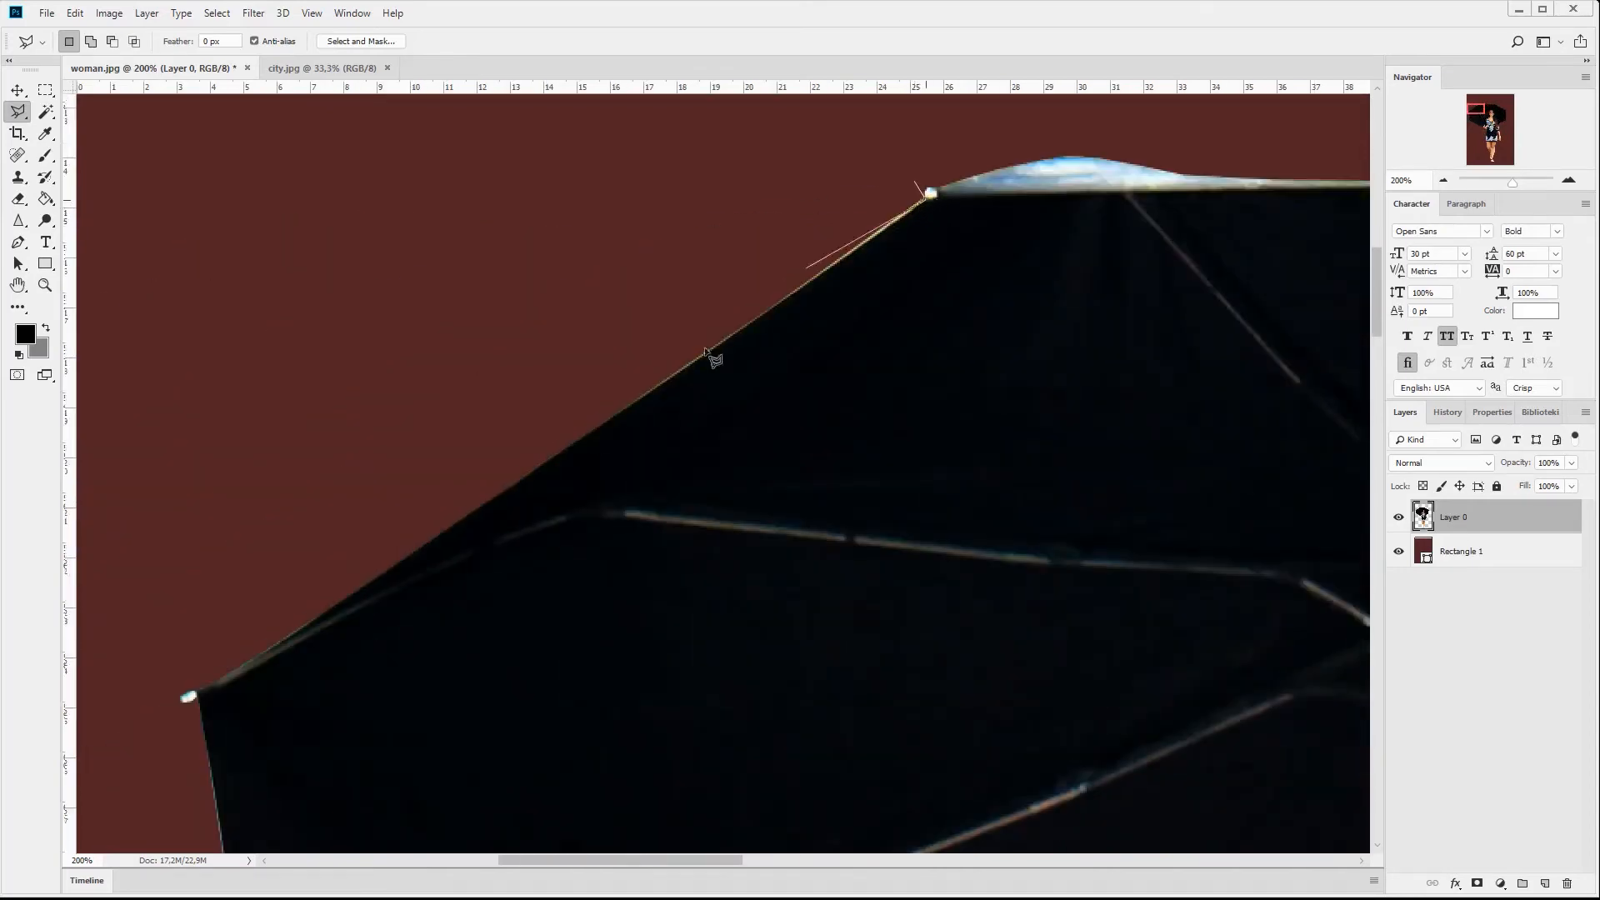
click(526, 474)
double_click(526, 271)
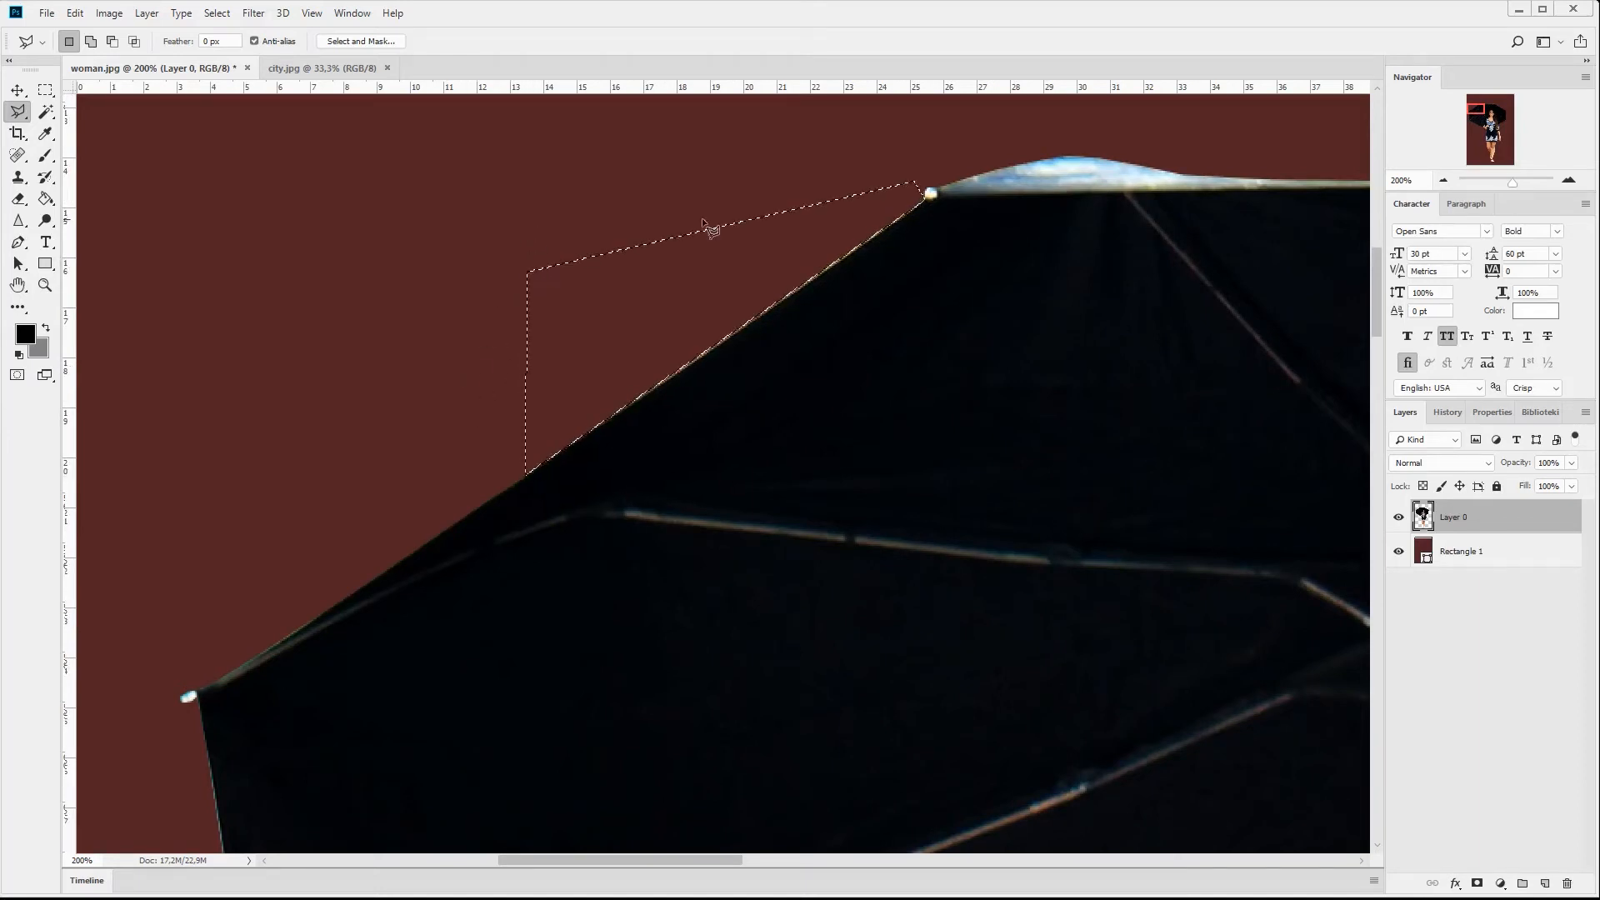
click(475, 456)
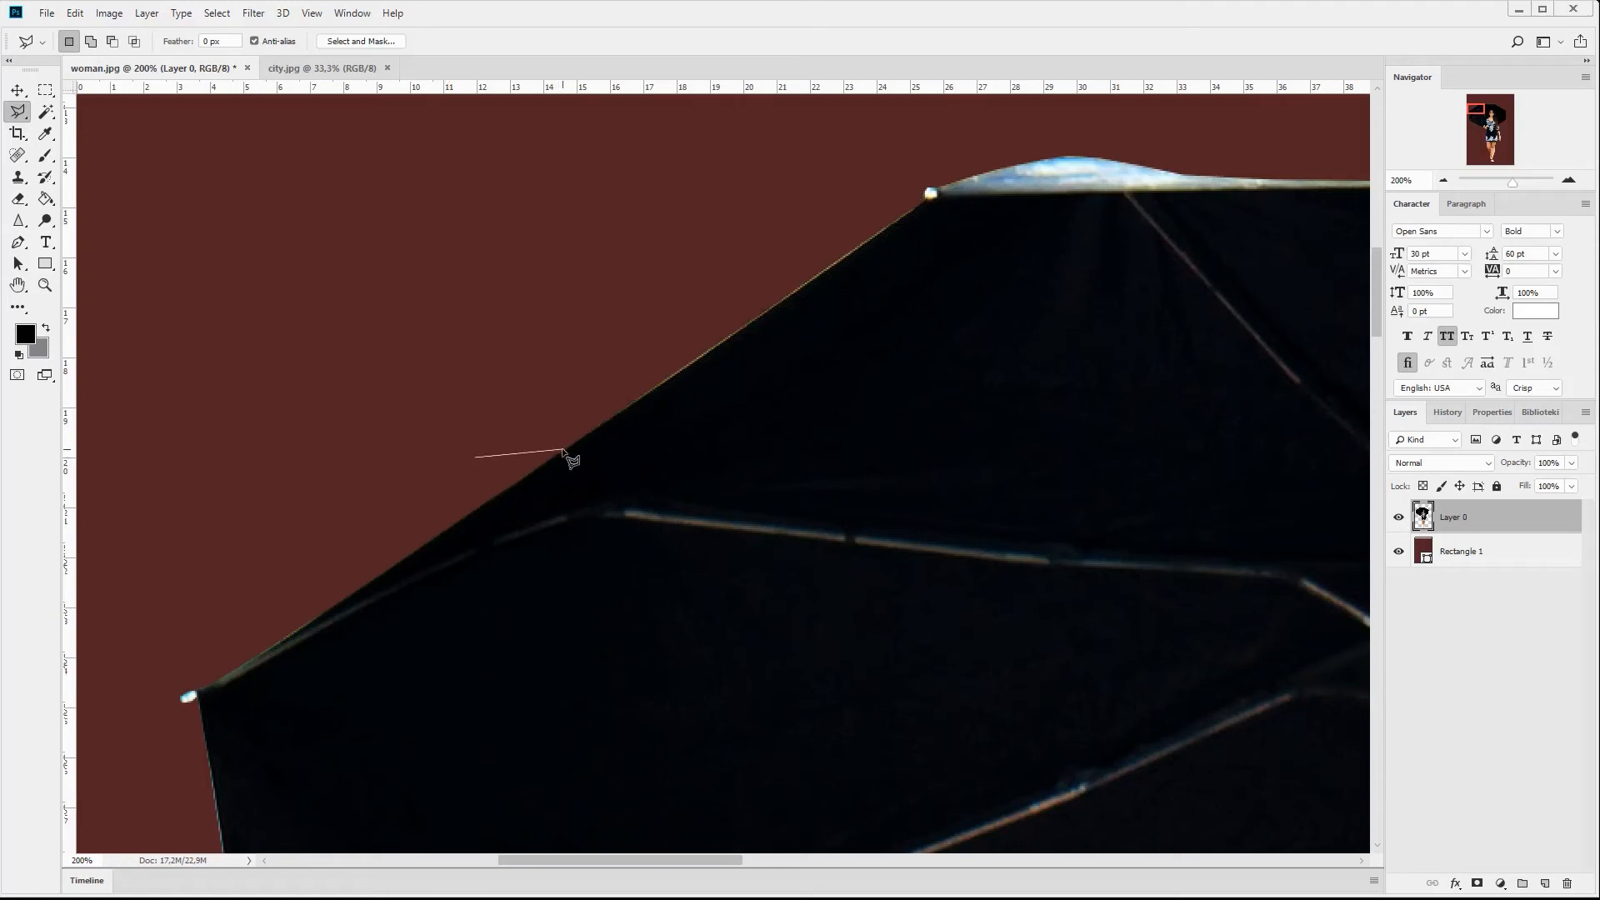
click(563, 450)
click(929, 197)
double_click(679, 151)
click(217, 13)
click(238, 47)
Step: Trim the middle stretch of the umbrella's upper-left edge once more and clear the selection
click(838, 265)
click(530, 470)
double_click(405, 379)
click(216, 12)
click(233, 48)
Step: Trim the light fringe on the upper part of the umbrella's left side, just below the rib tip, and clear the selection
scroll(119, 411, down, 5)
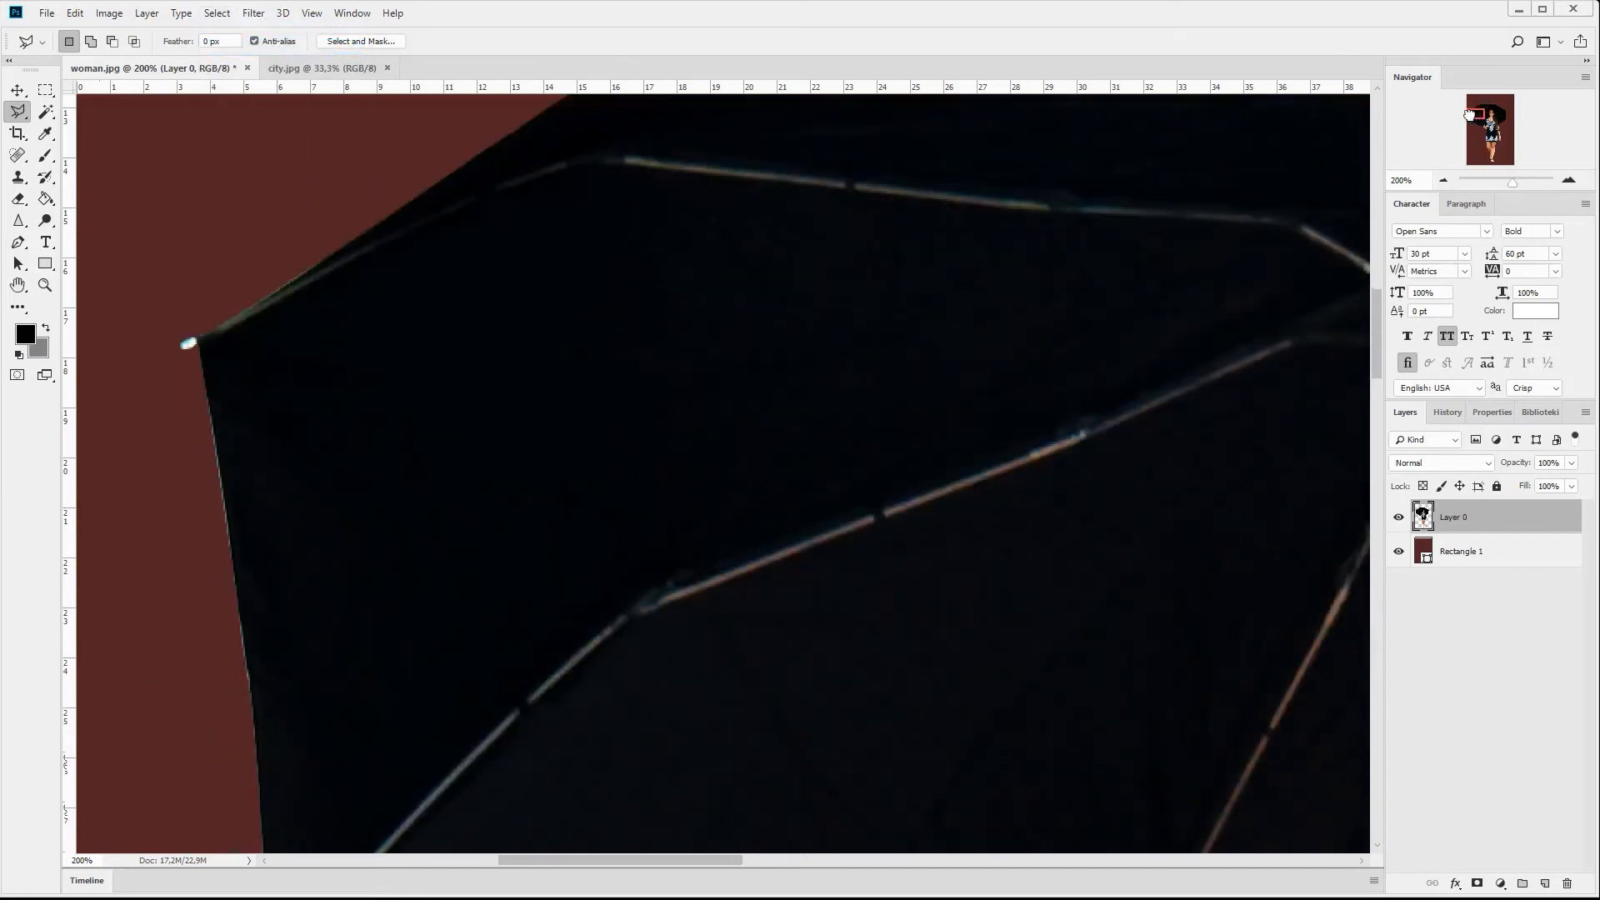
click(200, 366)
click(214, 431)
click(231, 556)
click(155, 602)
double_click(122, 391)
key(ctrl+d)
Step: Trim the fringe on the middle part of the umbrella's left side and clear the selection
click(256, 747)
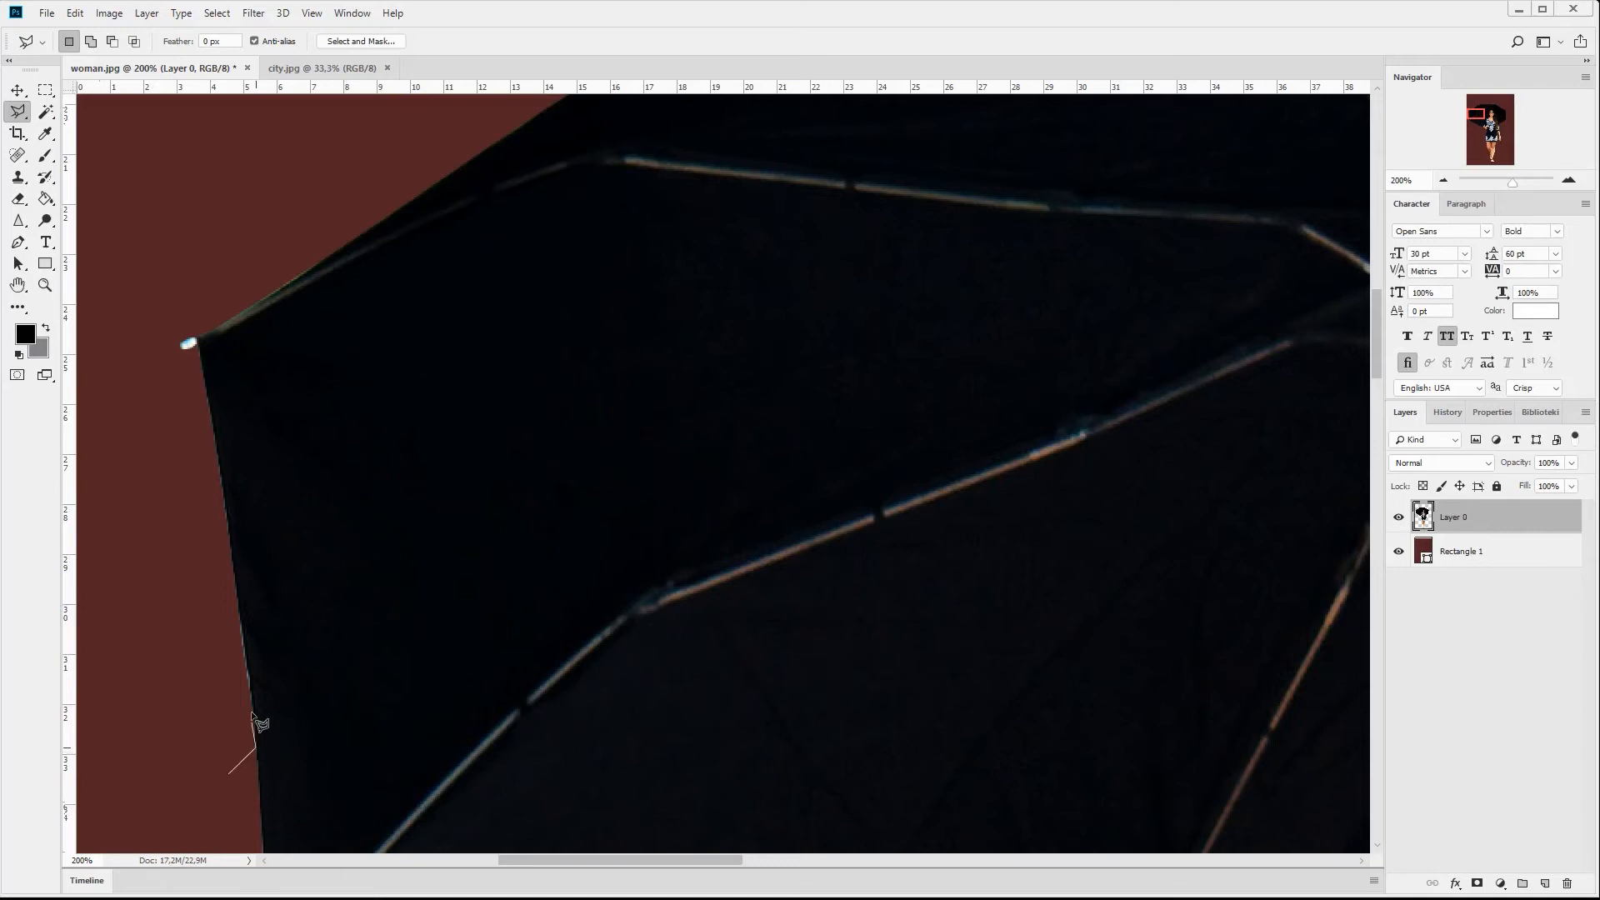
click(242, 618)
click(190, 530)
double_click(164, 664)
click(217, 13)
click(238, 50)
Step: Trim the fringe on the lowest part of the umbrella's left side, down to the lower-left rib tip, and clear the selection
scroll(808, 662, down, 10)
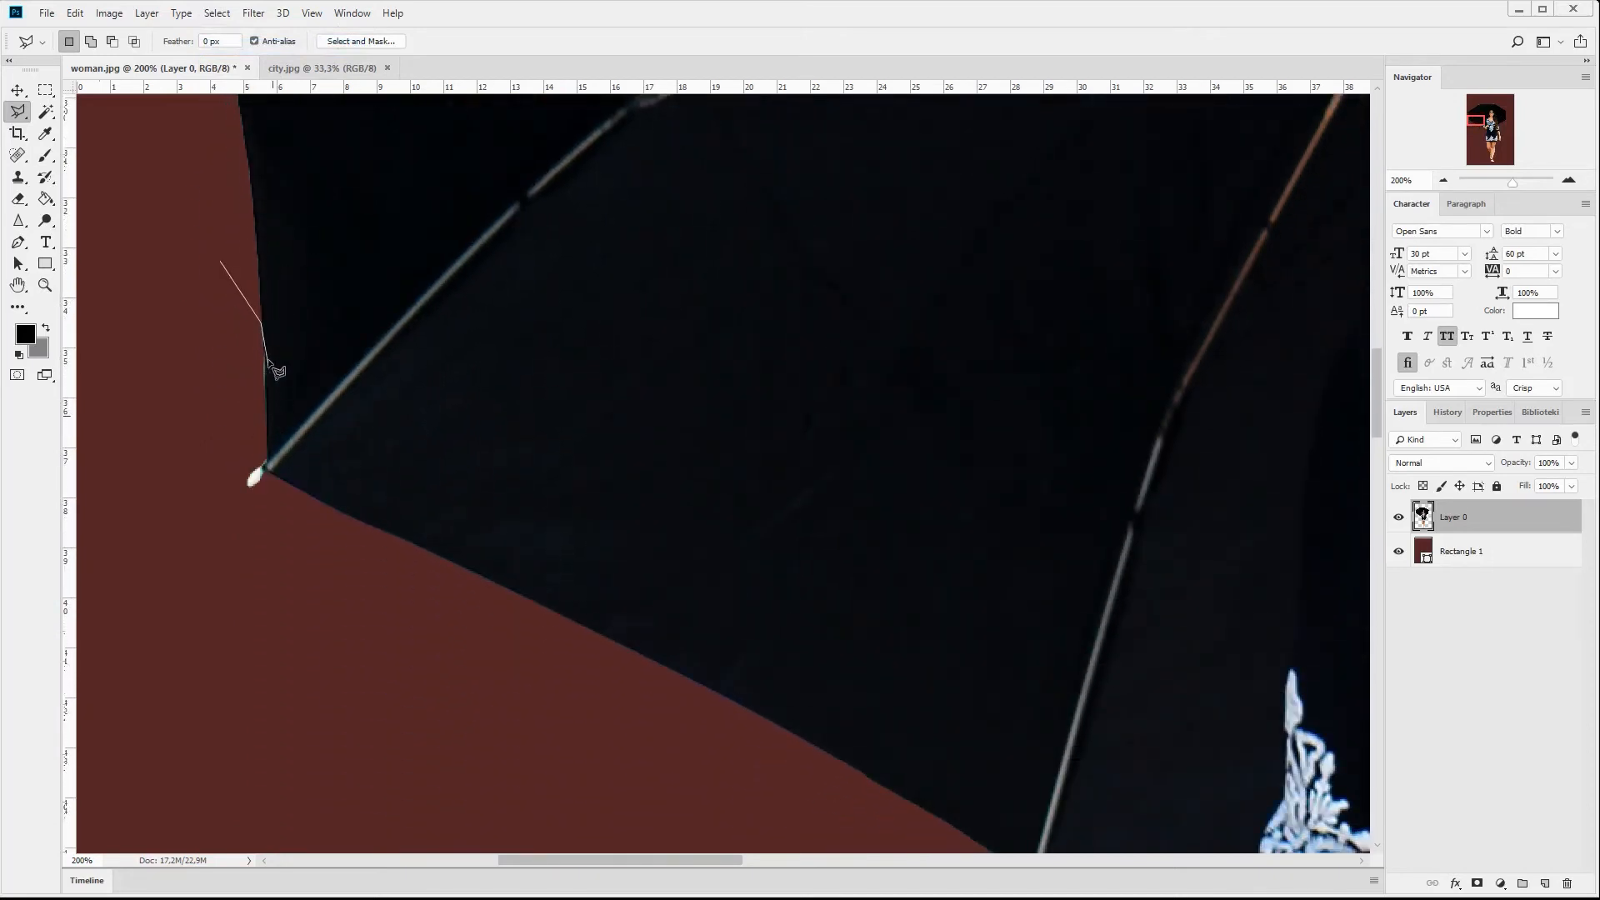
click(264, 332)
click(265, 419)
click(236, 430)
double_click(167, 262)
click(216, 13)
click(228, 50)
Step: Trim the remaining blue fringe on the umbrella's bottom edge between the rib tip and the sleeve, and clear the selection
drag(664, 861, 761, 859)
scroll(887, 778, down, 5)
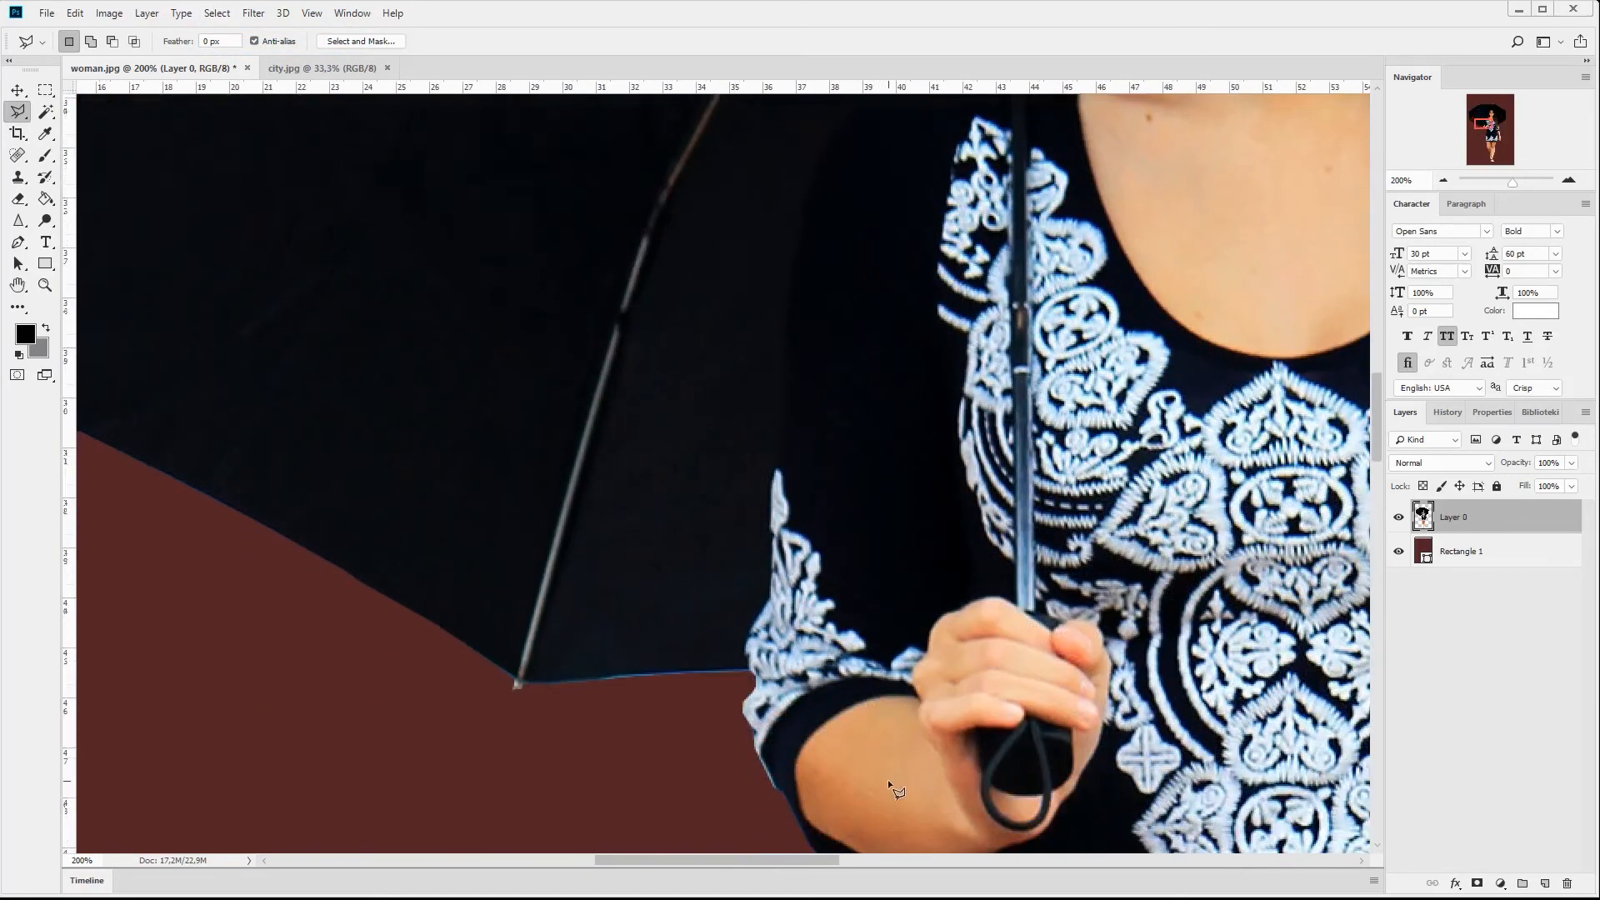
click(524, 591)
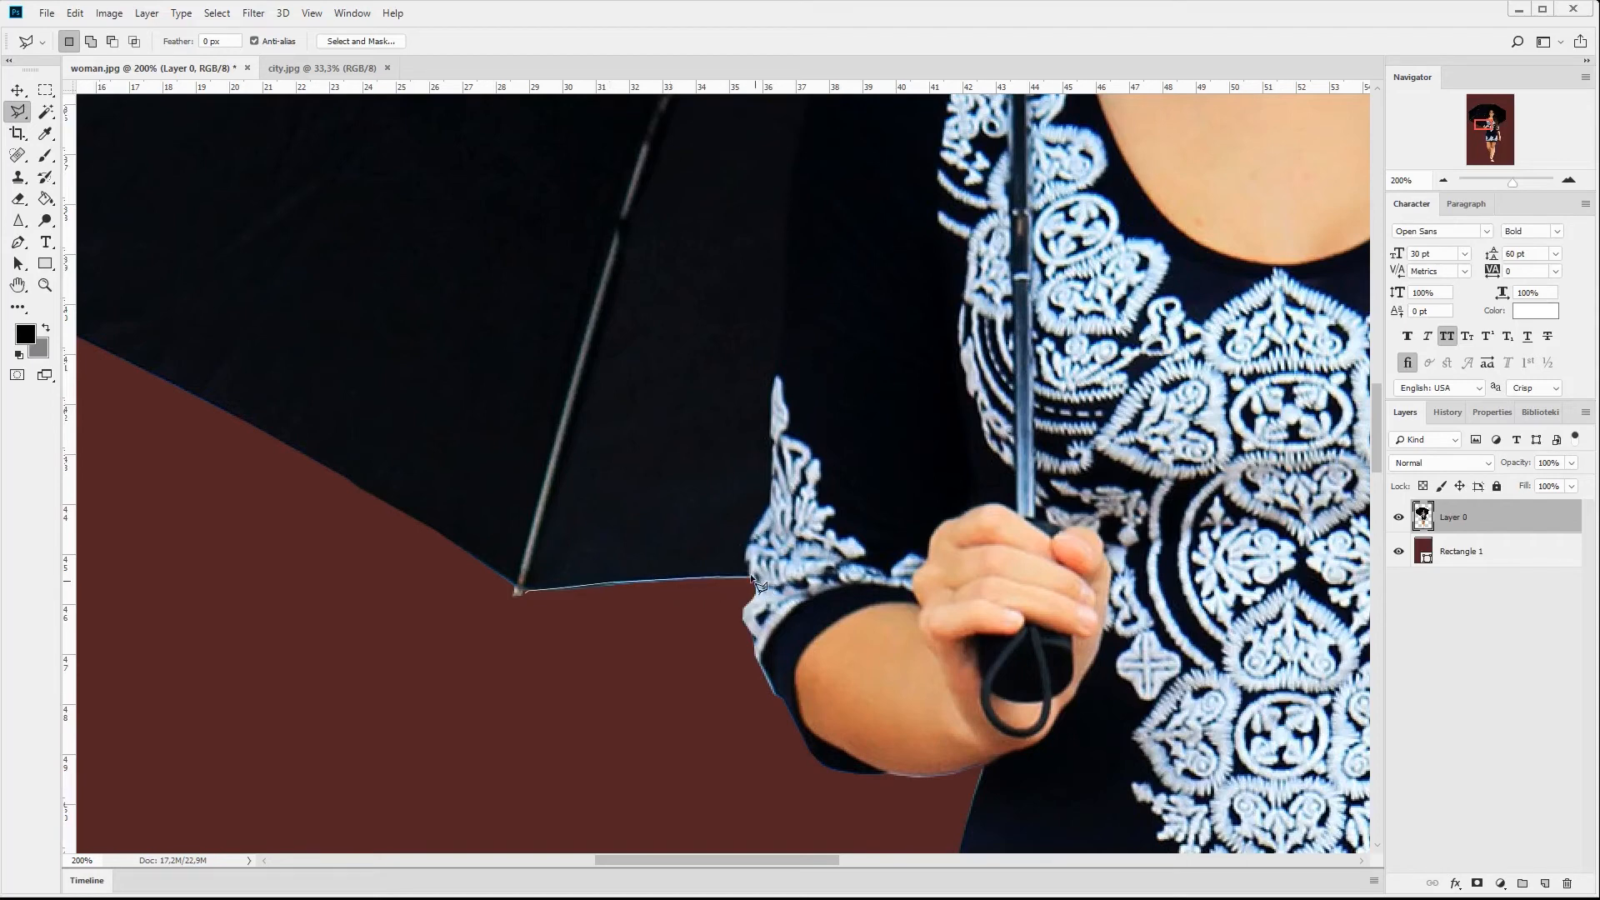
double_click(460, 774)
click(219, 13)
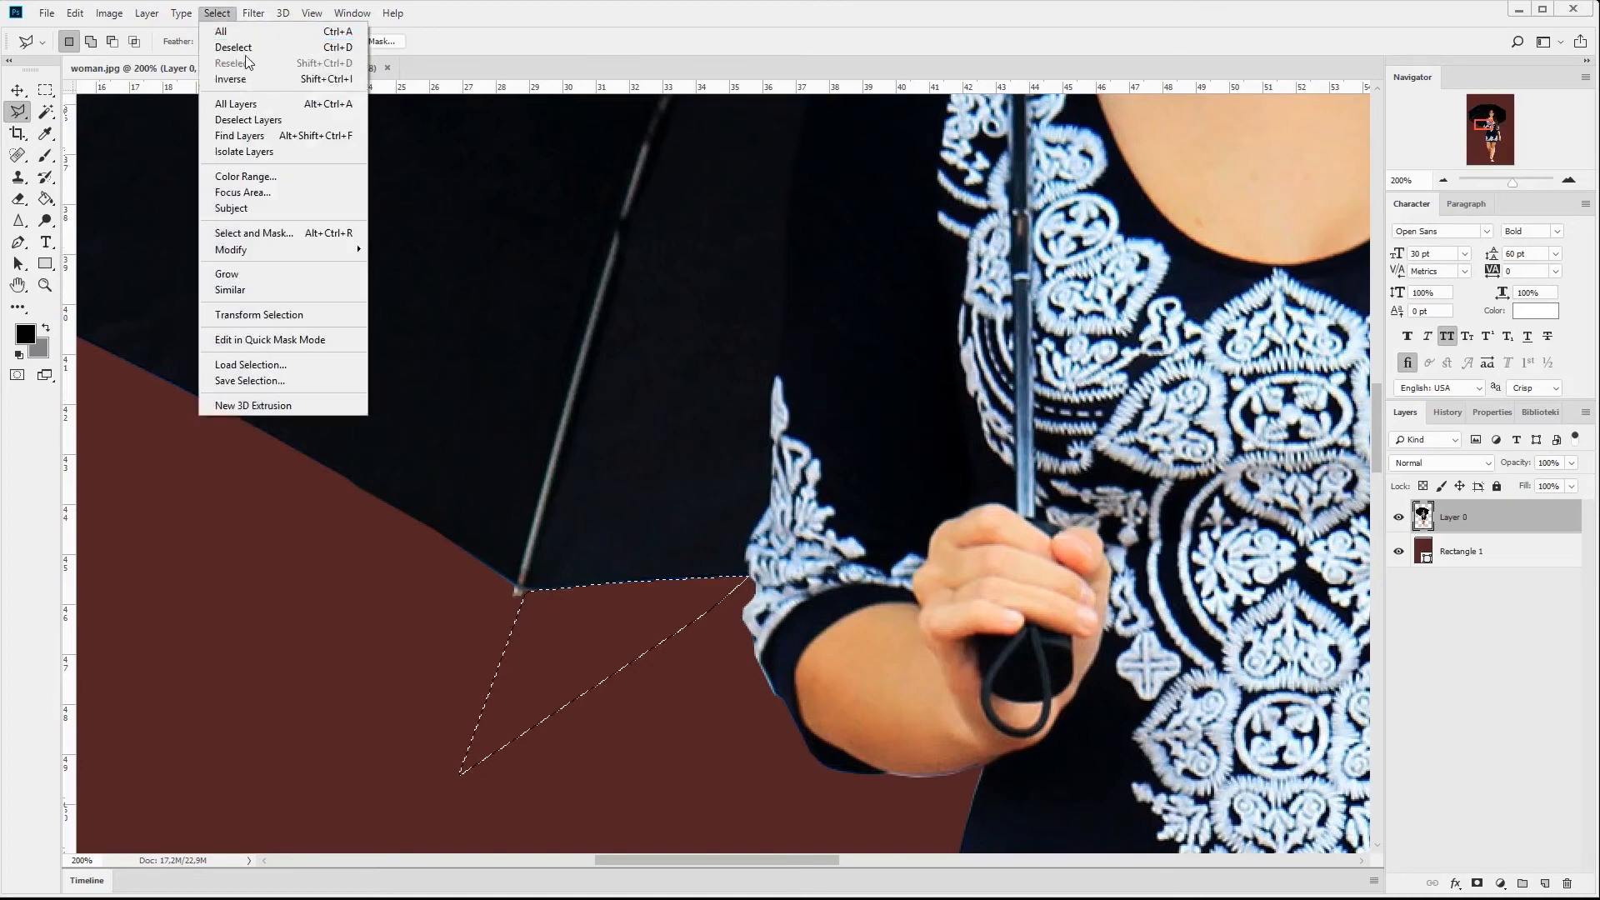
click(237, 48)
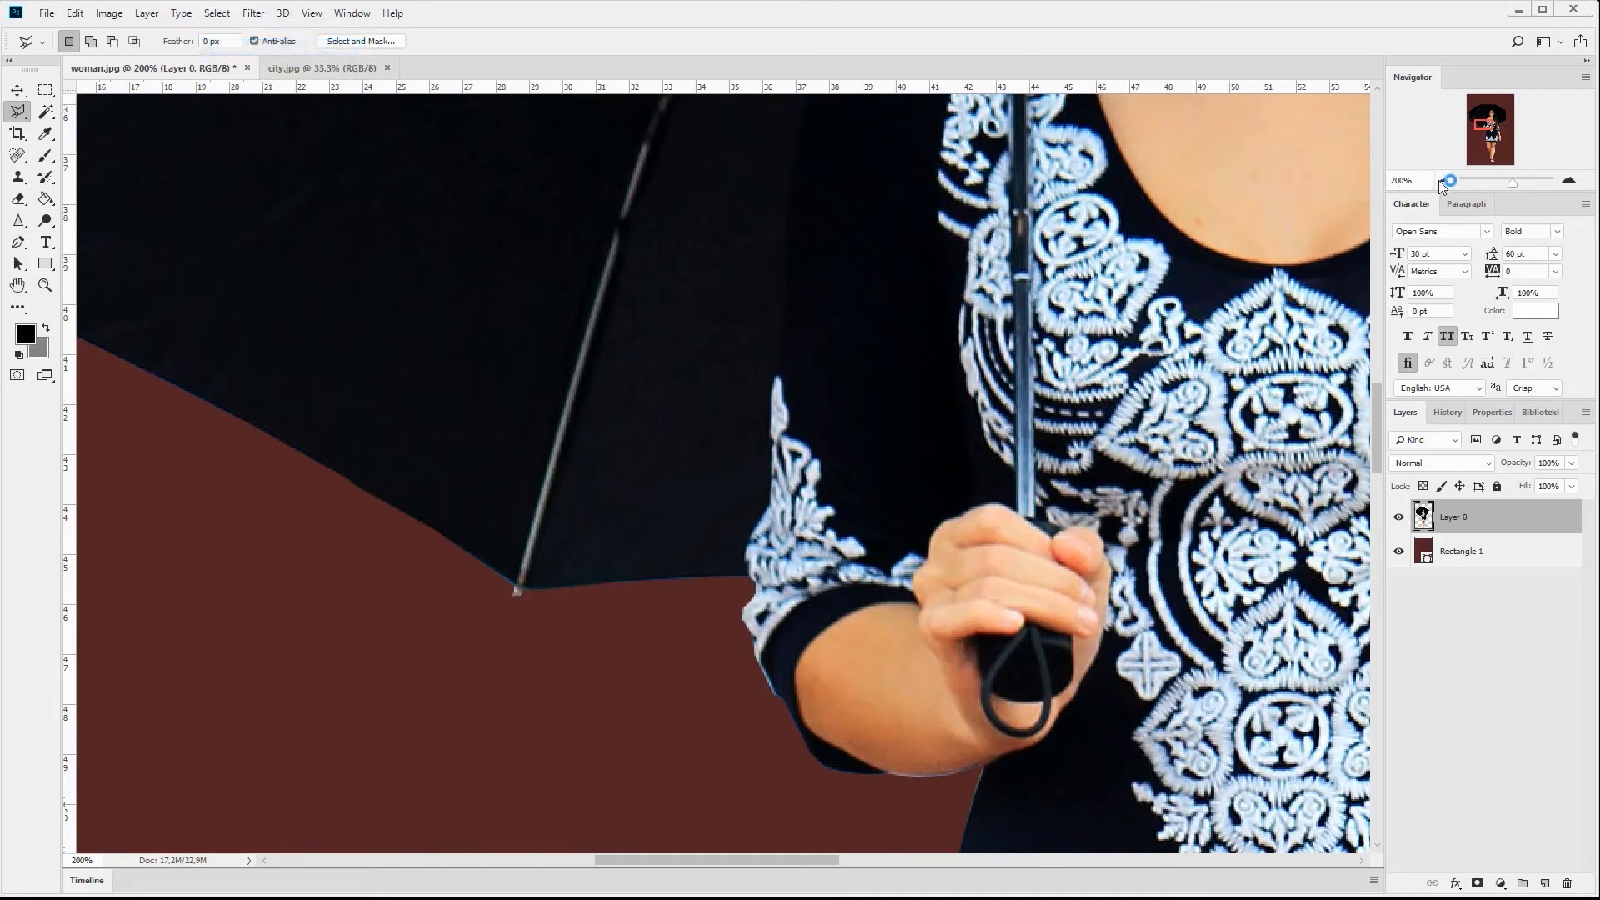
Step: Trim the white fringe along the inner thigh in the gap between the legs and clear the selection
click(1441, 180)
click(1440, 180)
click(1439, 180)
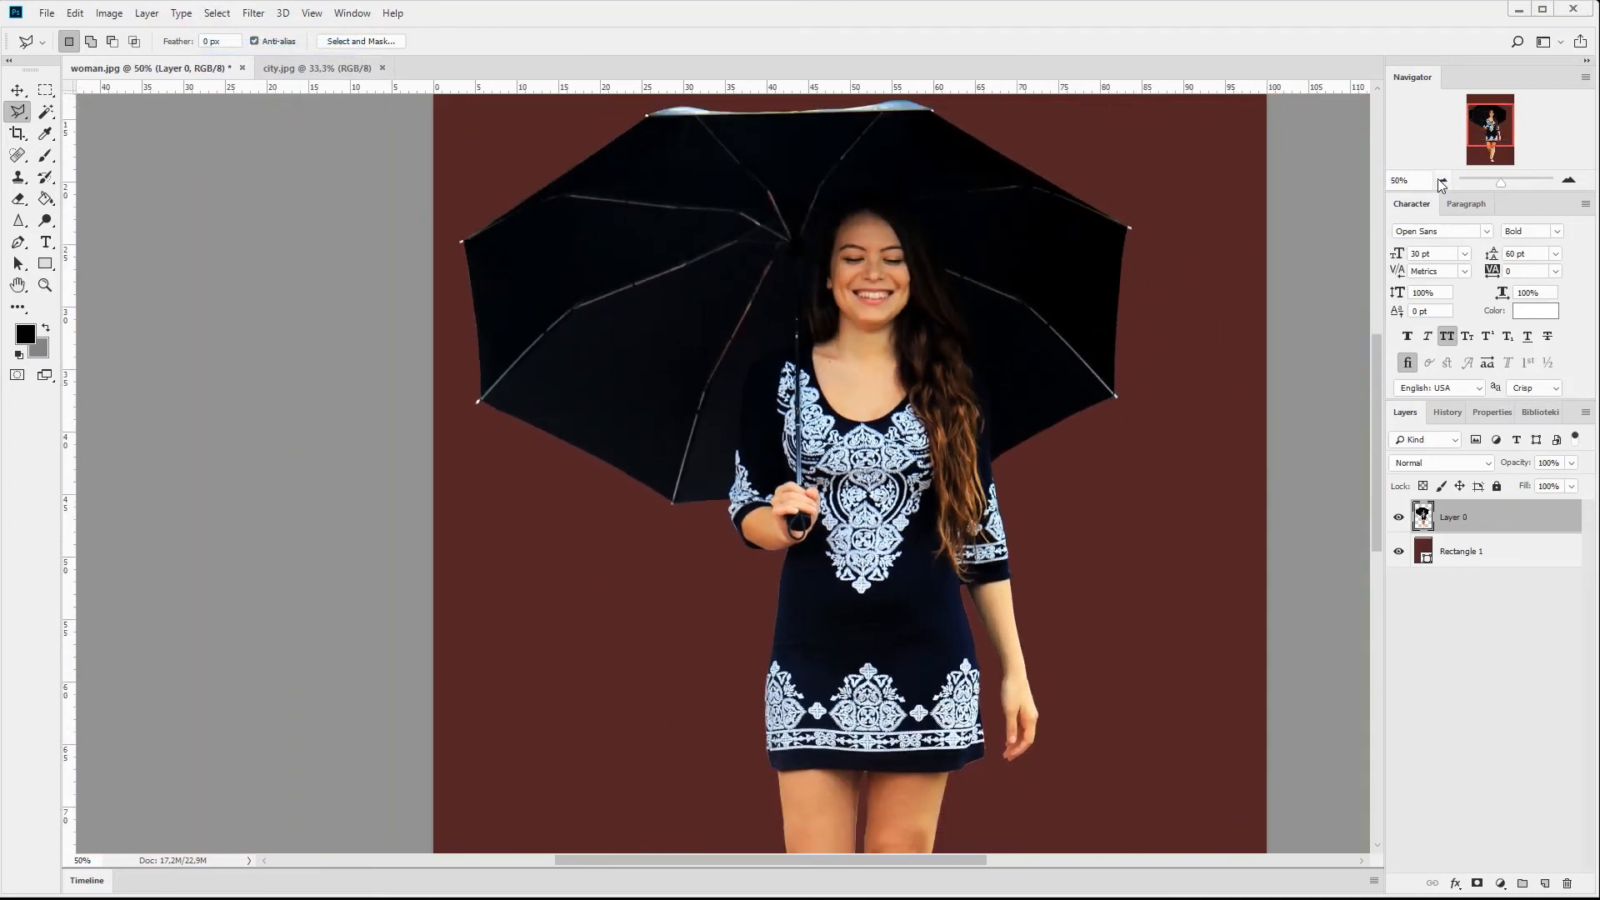
drag(1497, 141, 1489, 185)
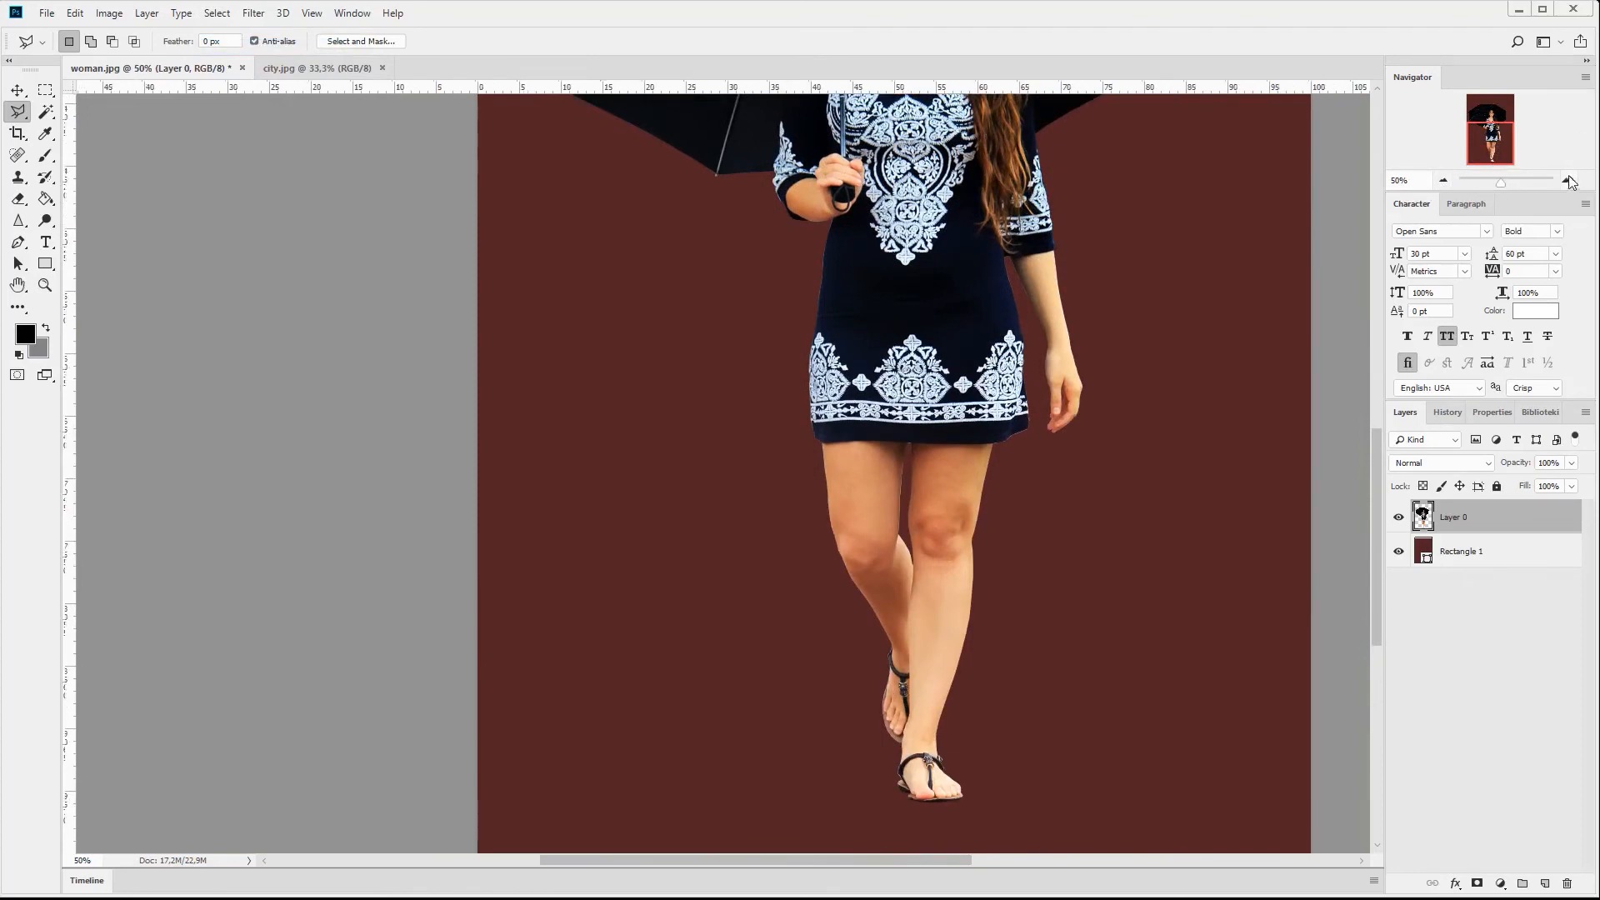
click(1570, 180)
click(1569, 180)
click(1569, 180)
click(1570, 180)
drag(1459, 146, 1490, 143)
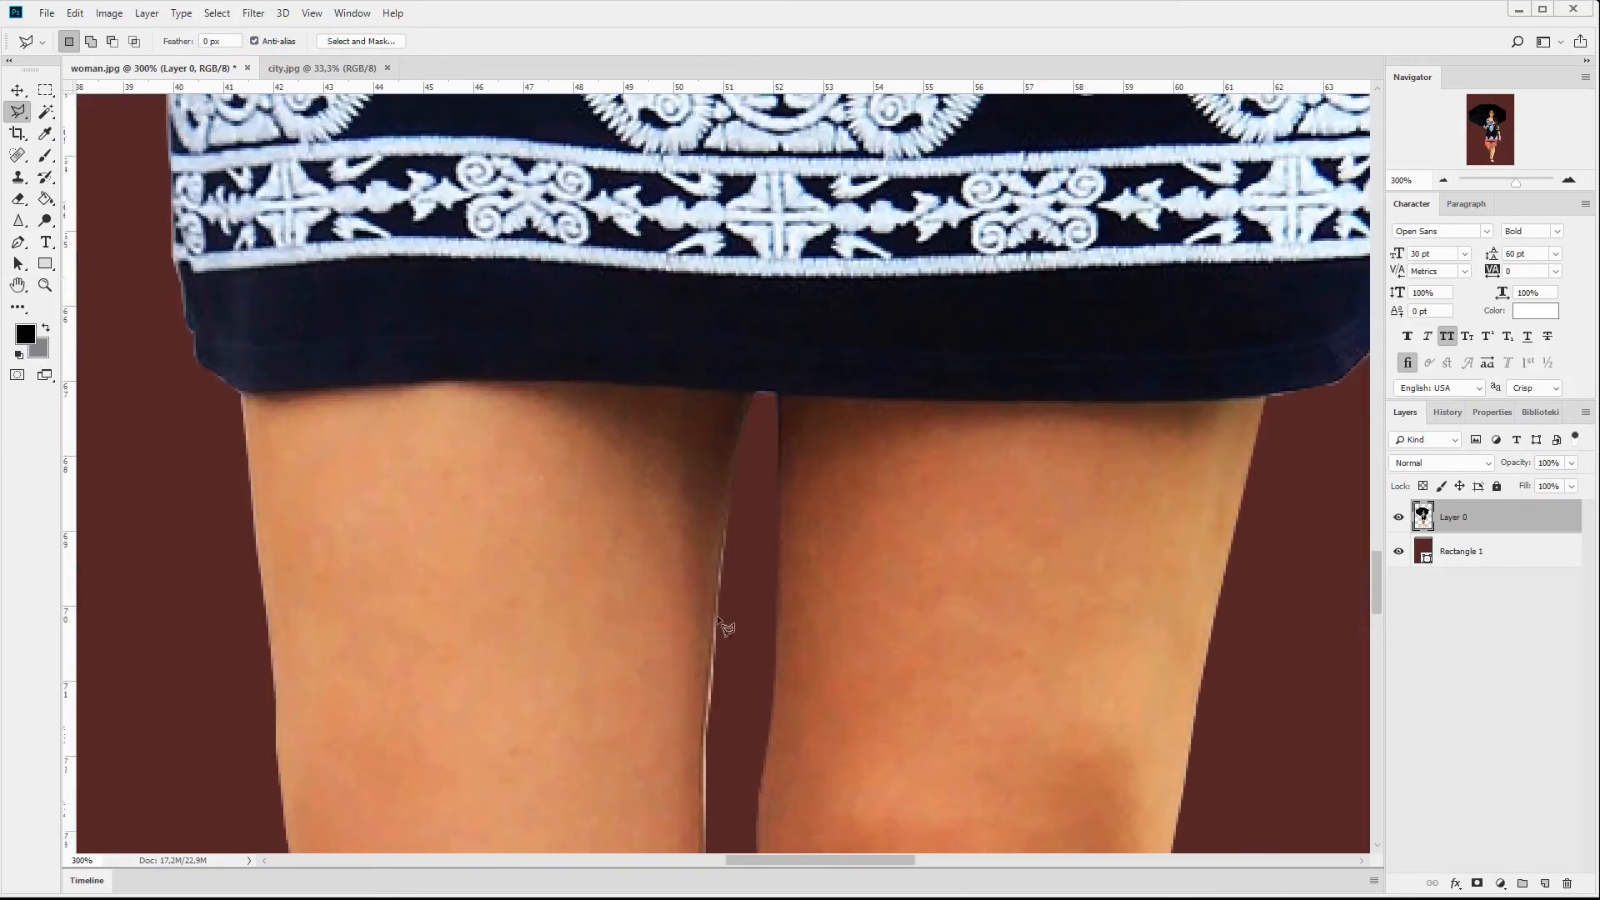
scroll(774, 637, down, 3)
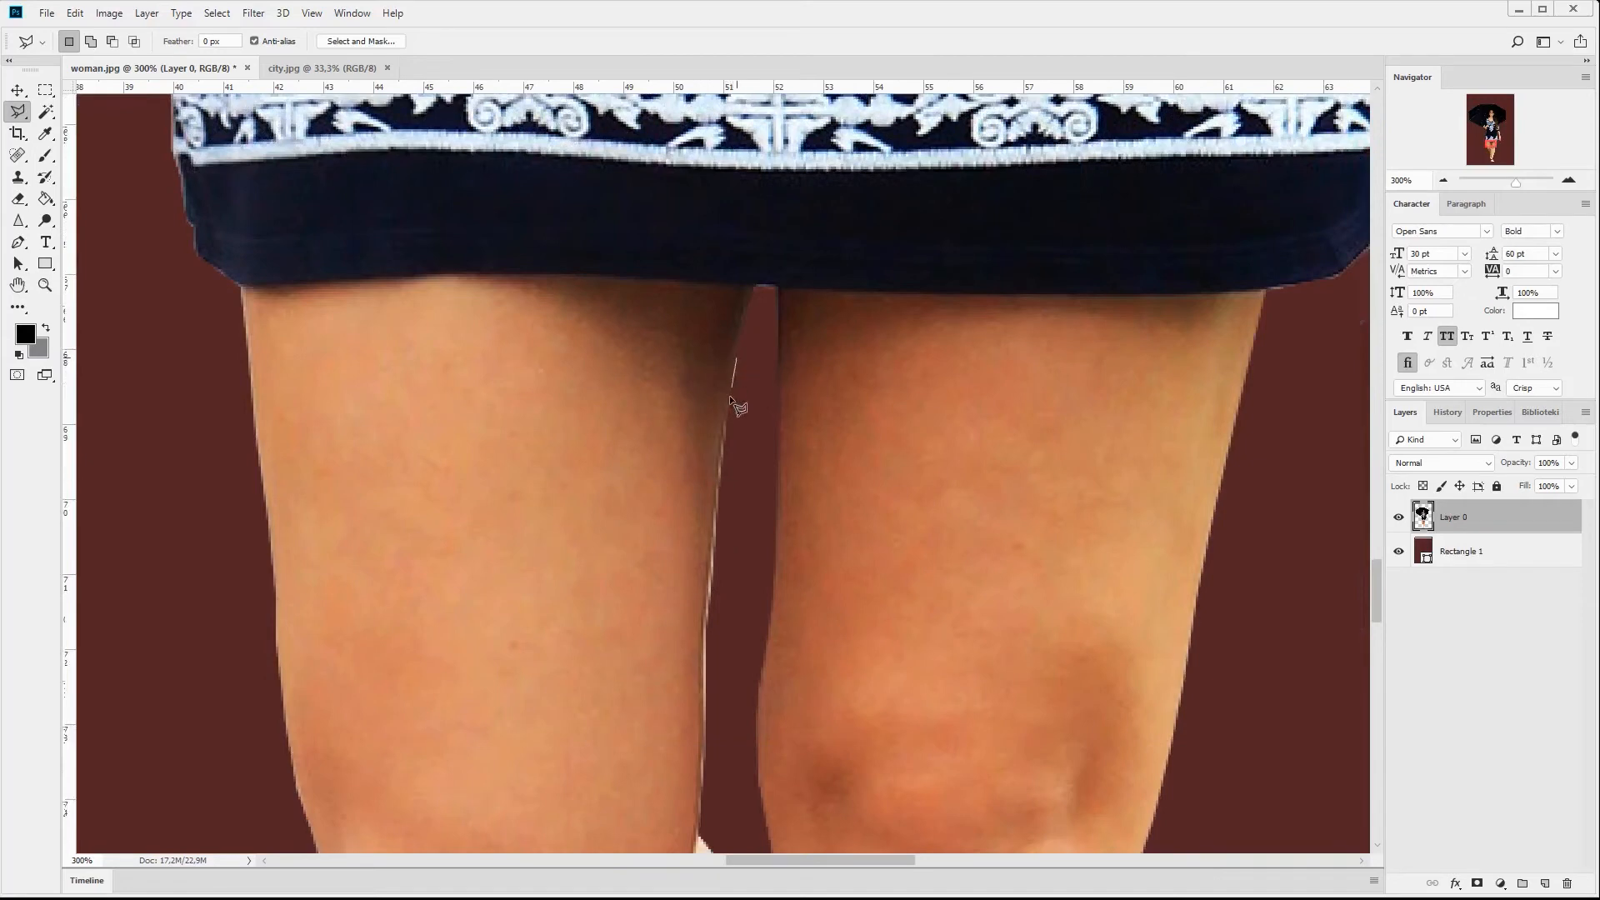
drag(718, 468, 700, 735)
mouse_move(701, 802)
mouse_down()
mouse_move(713, 830)
mouse_move(720, 641)
mouse_move(776, 394)
mouse_move(765, 346)
mouse_up()
click(213, 13)
click(229, 47)
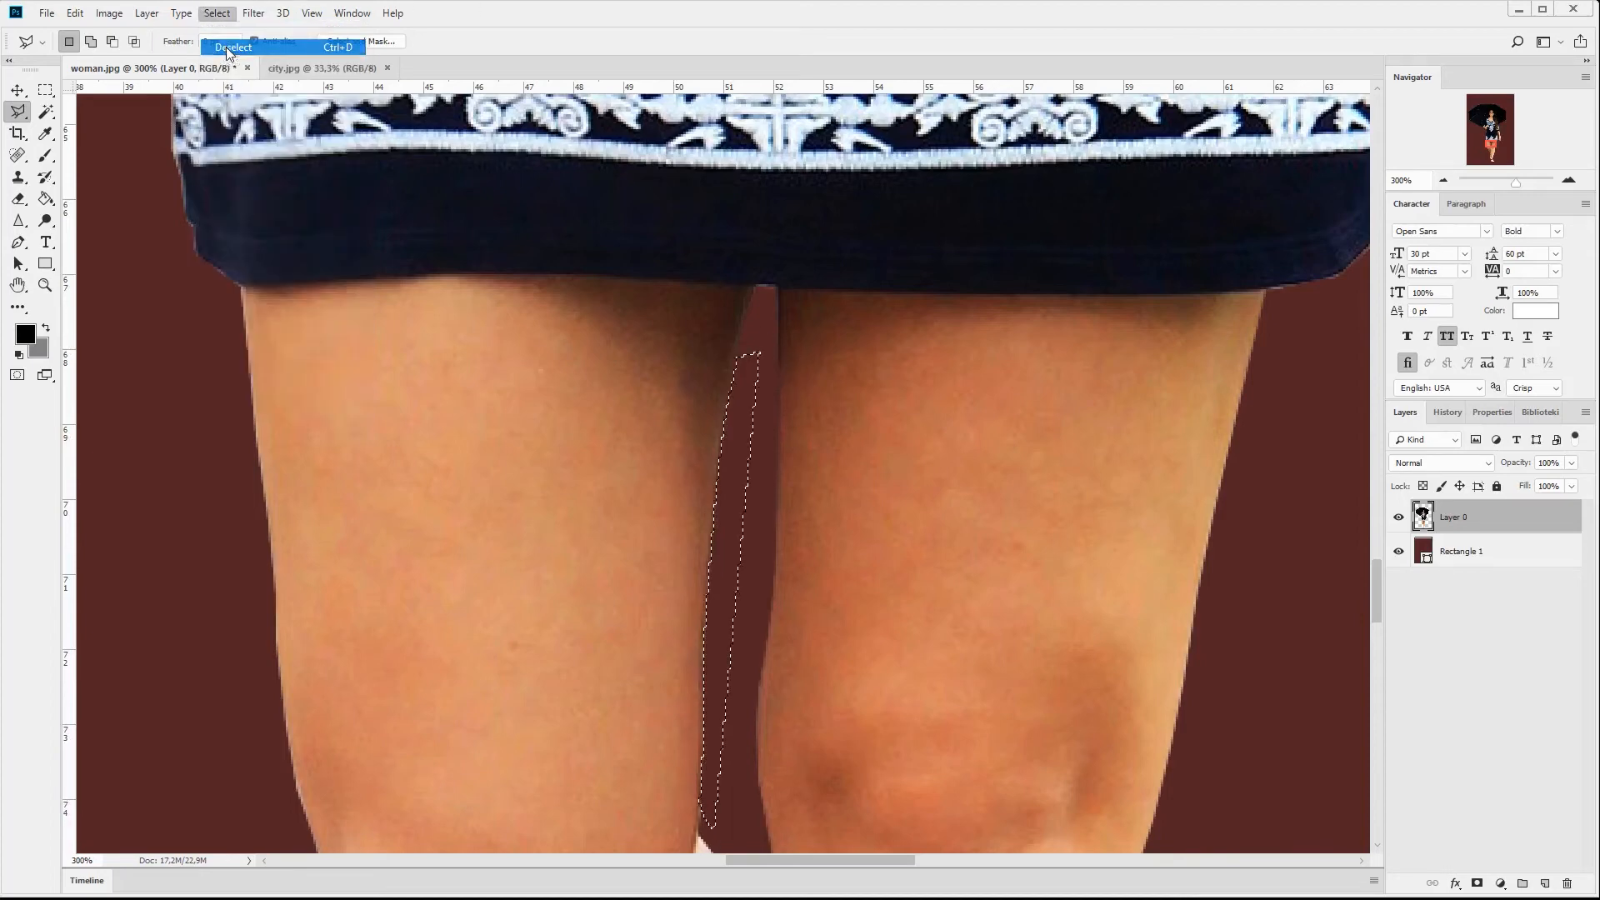
Step: Select the bright sky-coloured strip above the umbrella's top edge, from one top rib tip to the other
click(1445, 182)
click(1445, 182)
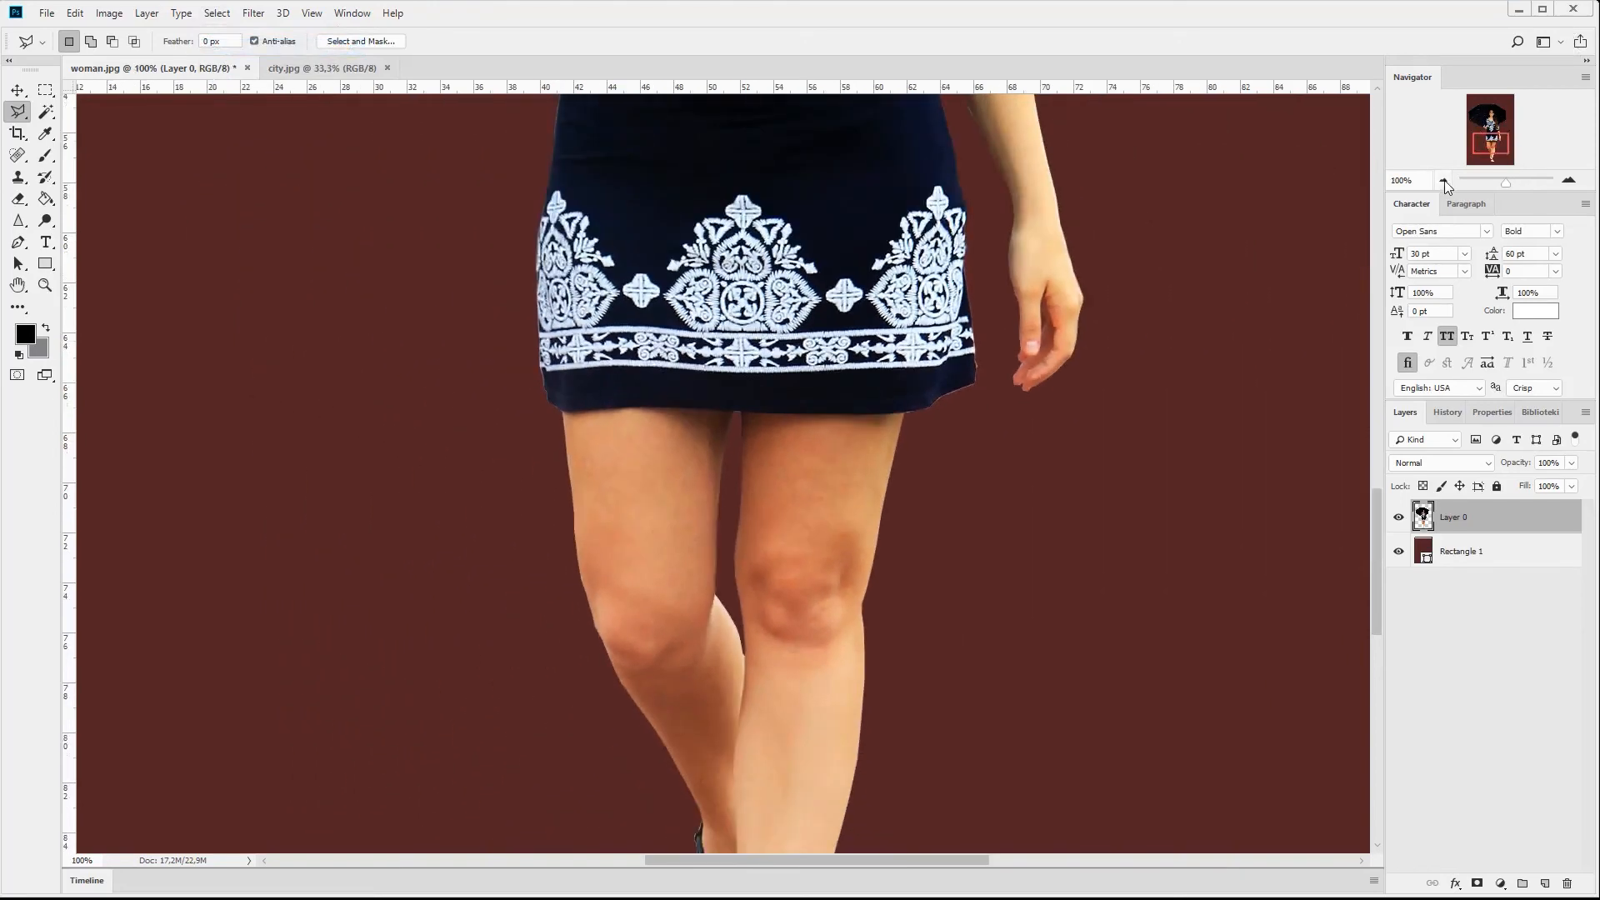
click(1445, 182)
click(1445, 181)
click(1445, 181)
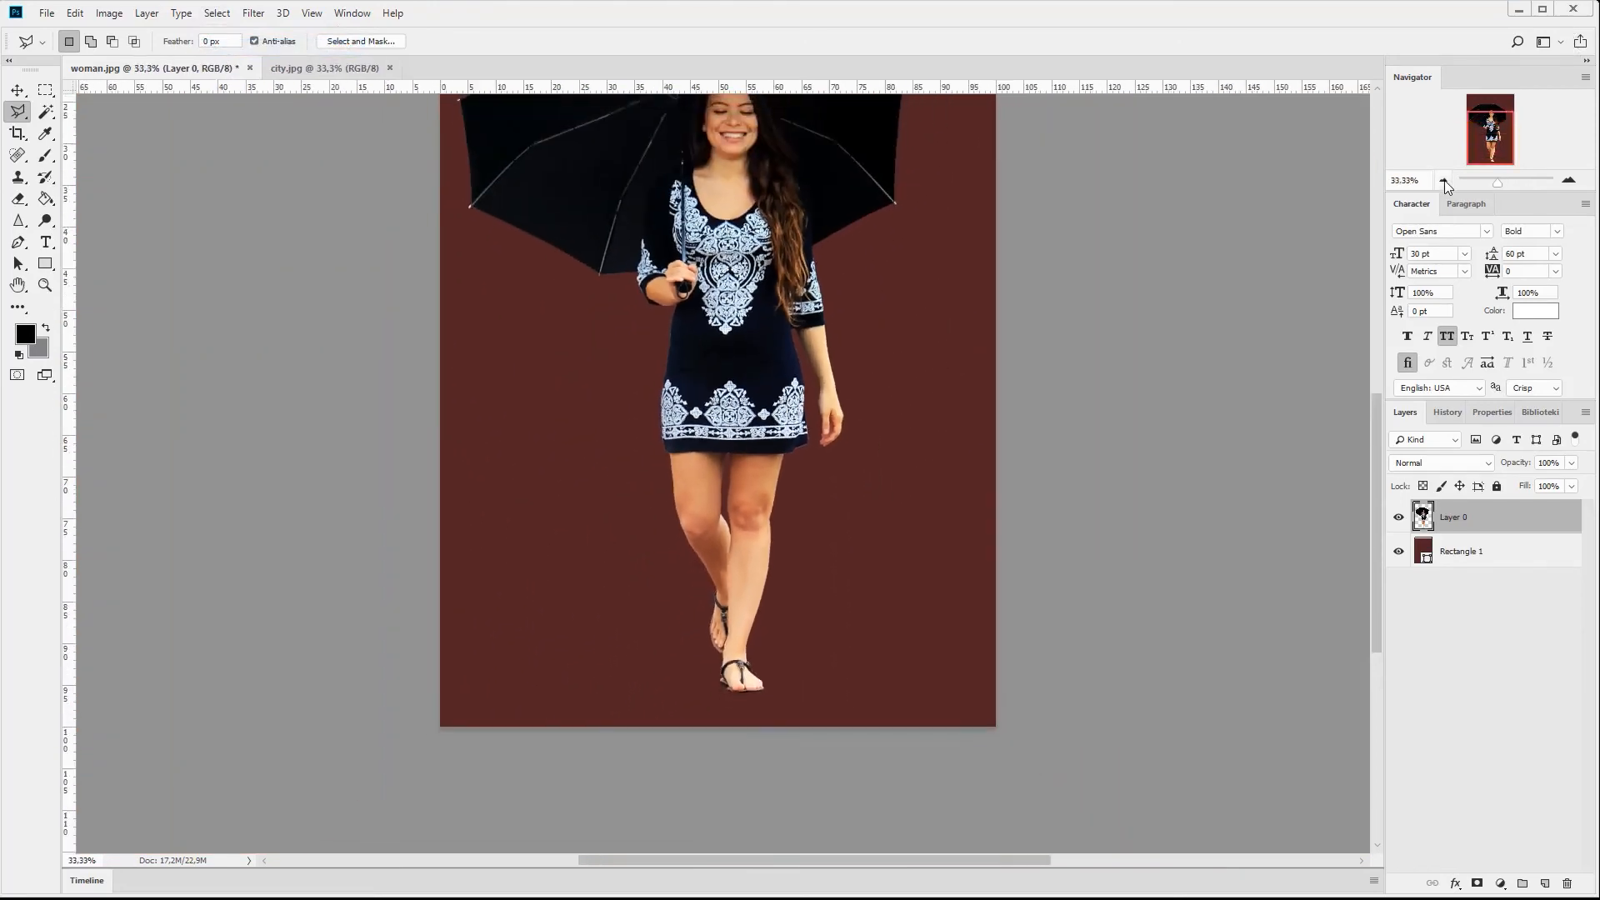
drag(1480, 137, 1478, 118)
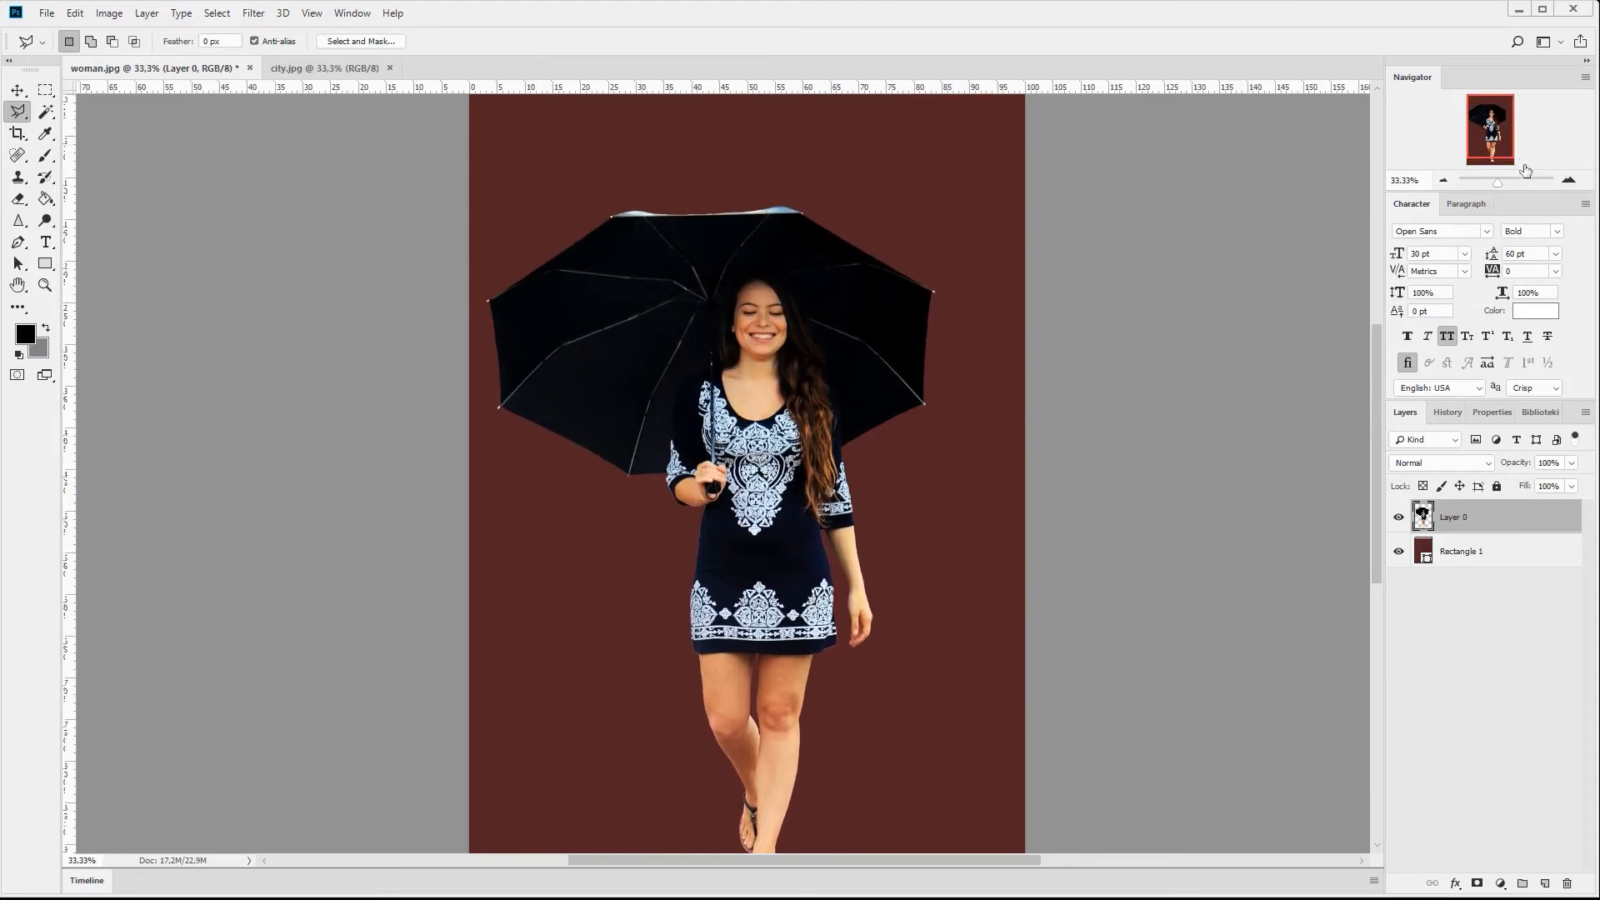
click(1567, 182)
click(1567, 181)
drag(1489, 136, 1488, 115)
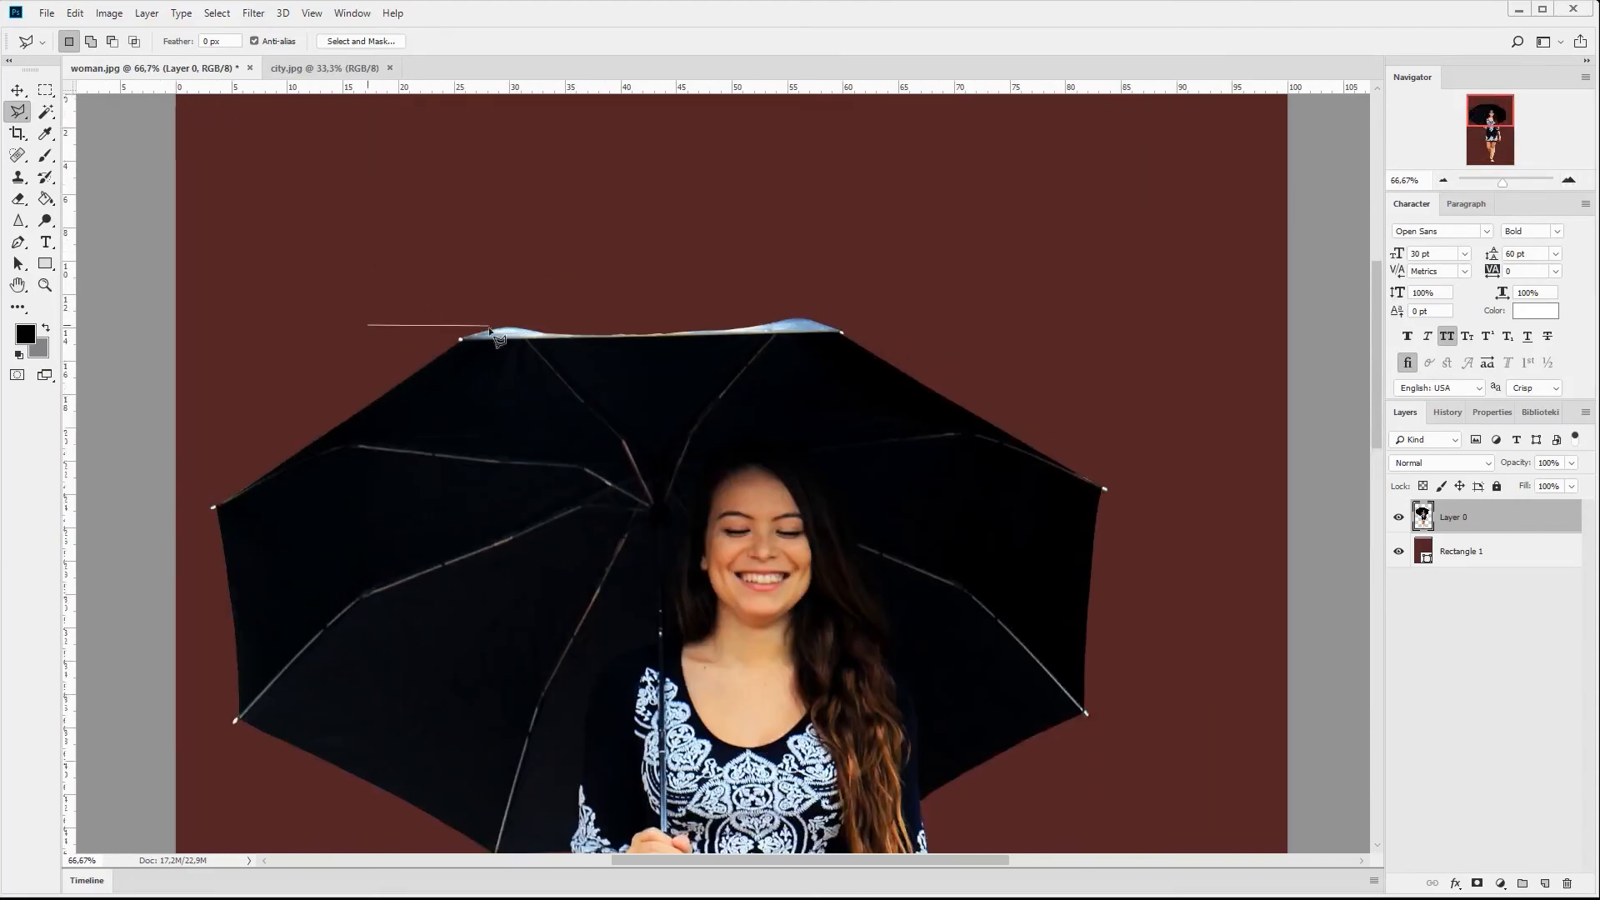
click(460, 340)
click(840, 332)
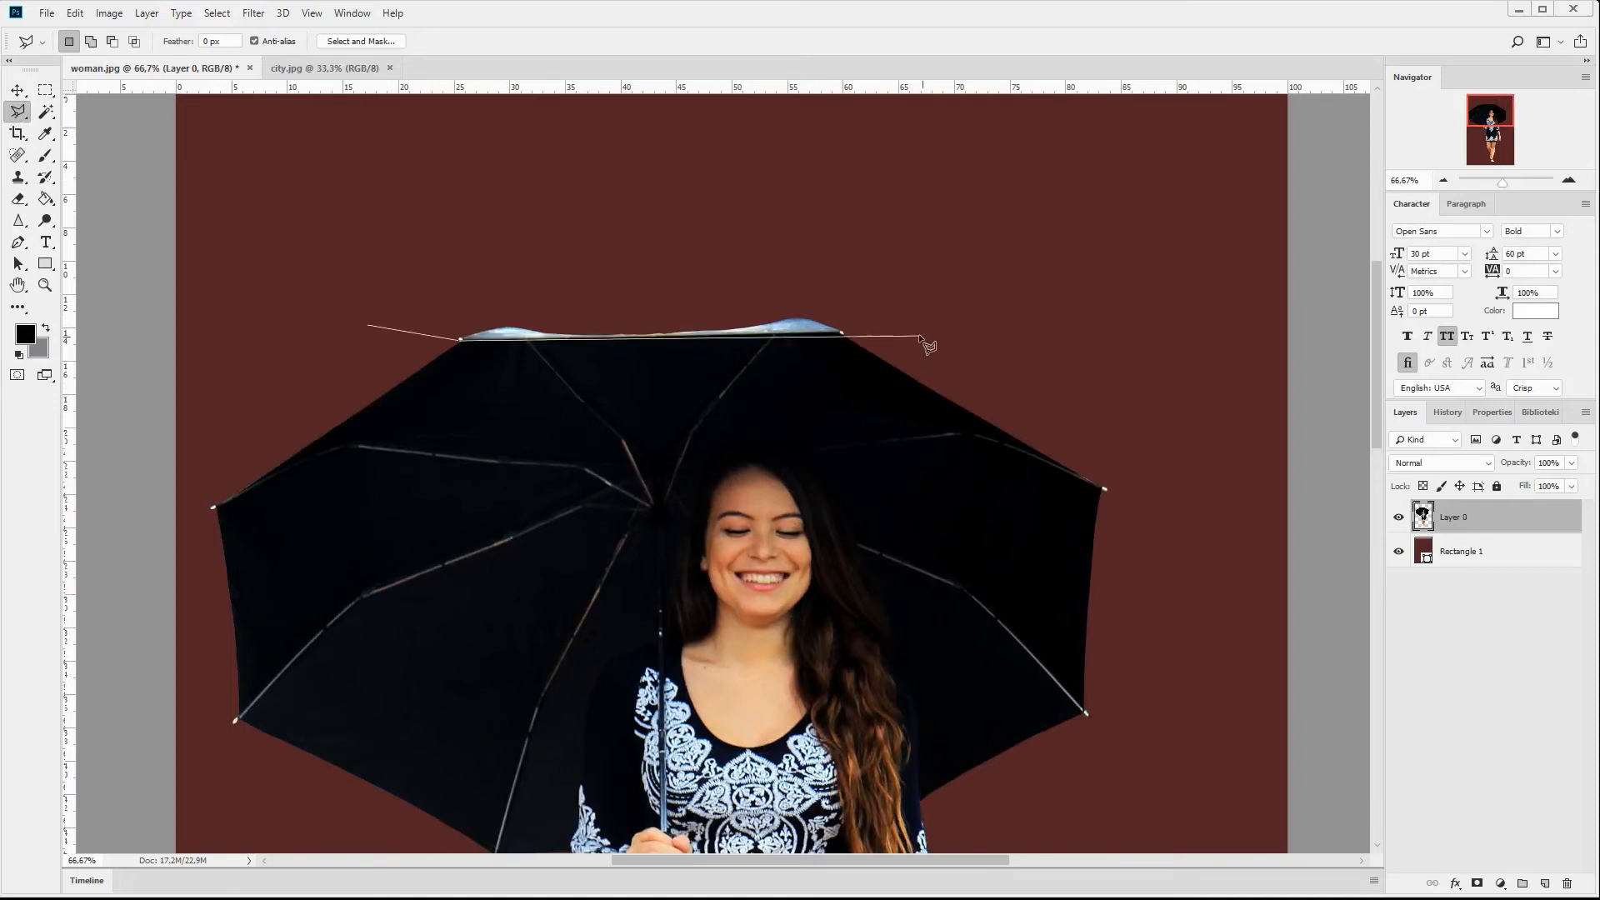
click(925, 331)
click(947, 198)
double_click(442, 133)
Step: Darken the selected strip with Hue/Saturation at Lightness -60, clear the selection, and switch to the Move tool
click(111, 15)
mouse_move(138, 58)
click(364, 147)
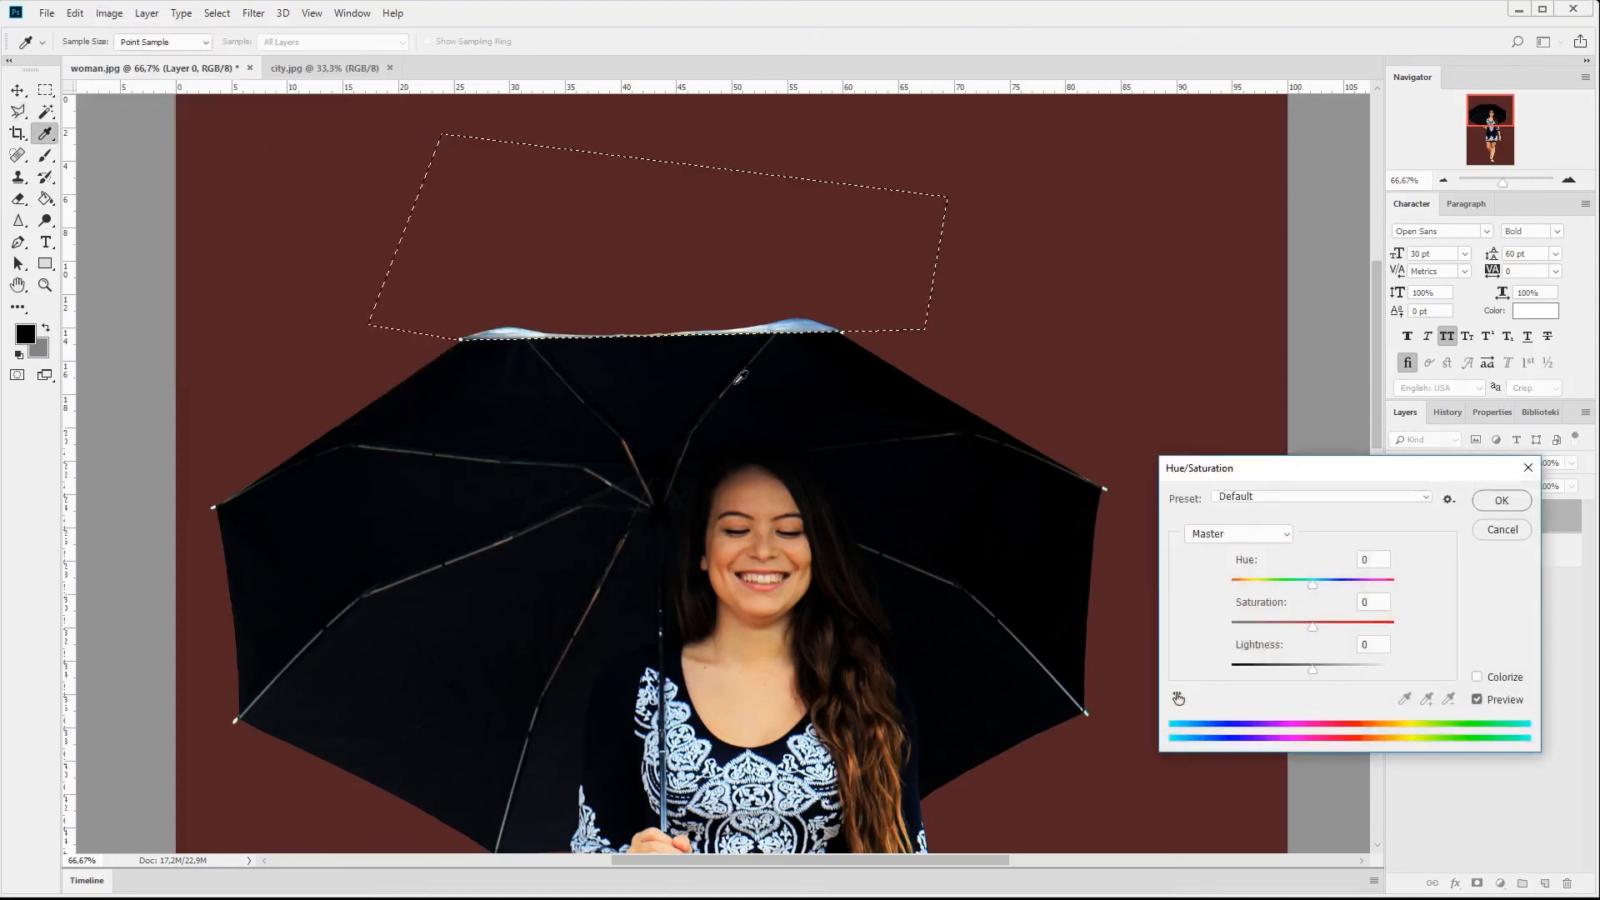
drag(1309, 672, 1262, 675)
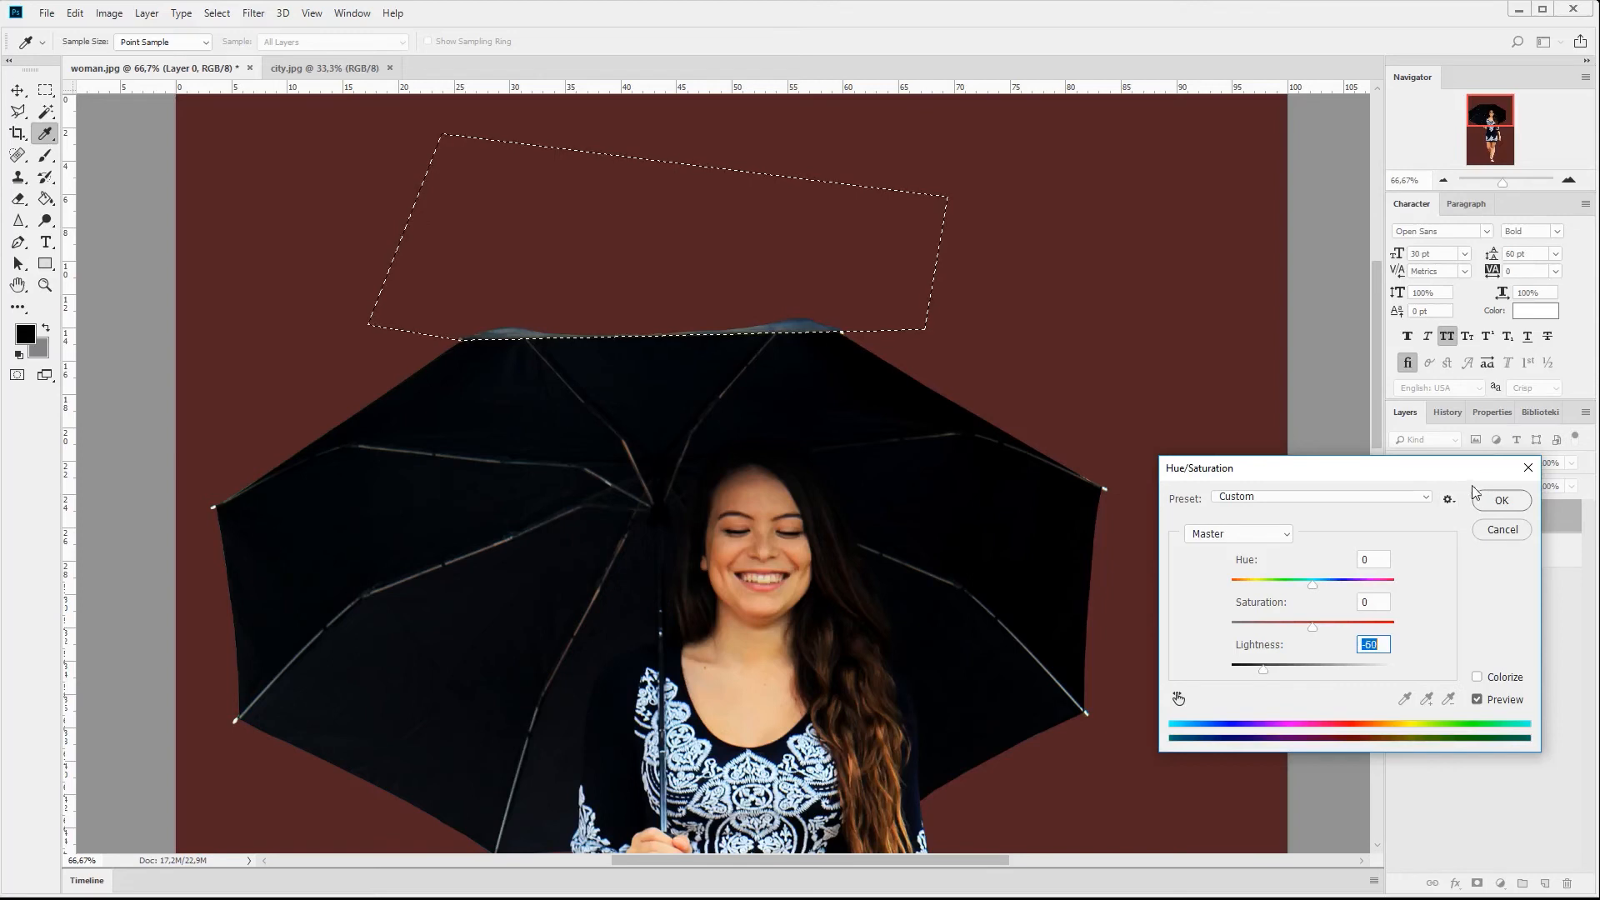
click(1500, 500)
click(216, 13)
click(222, 48)
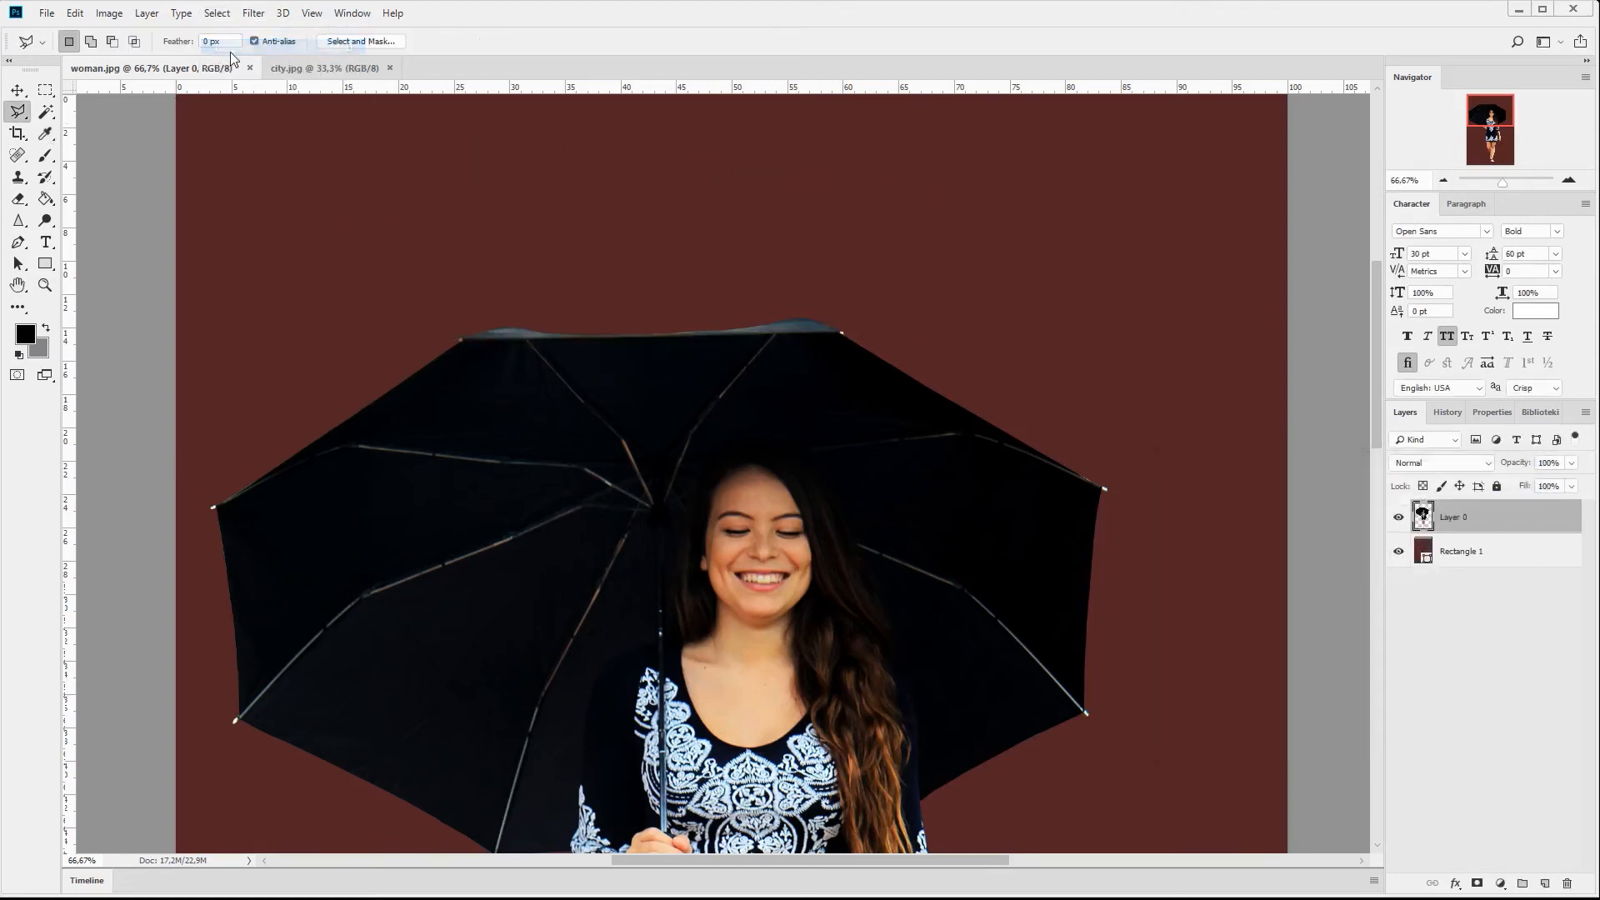
key(v)
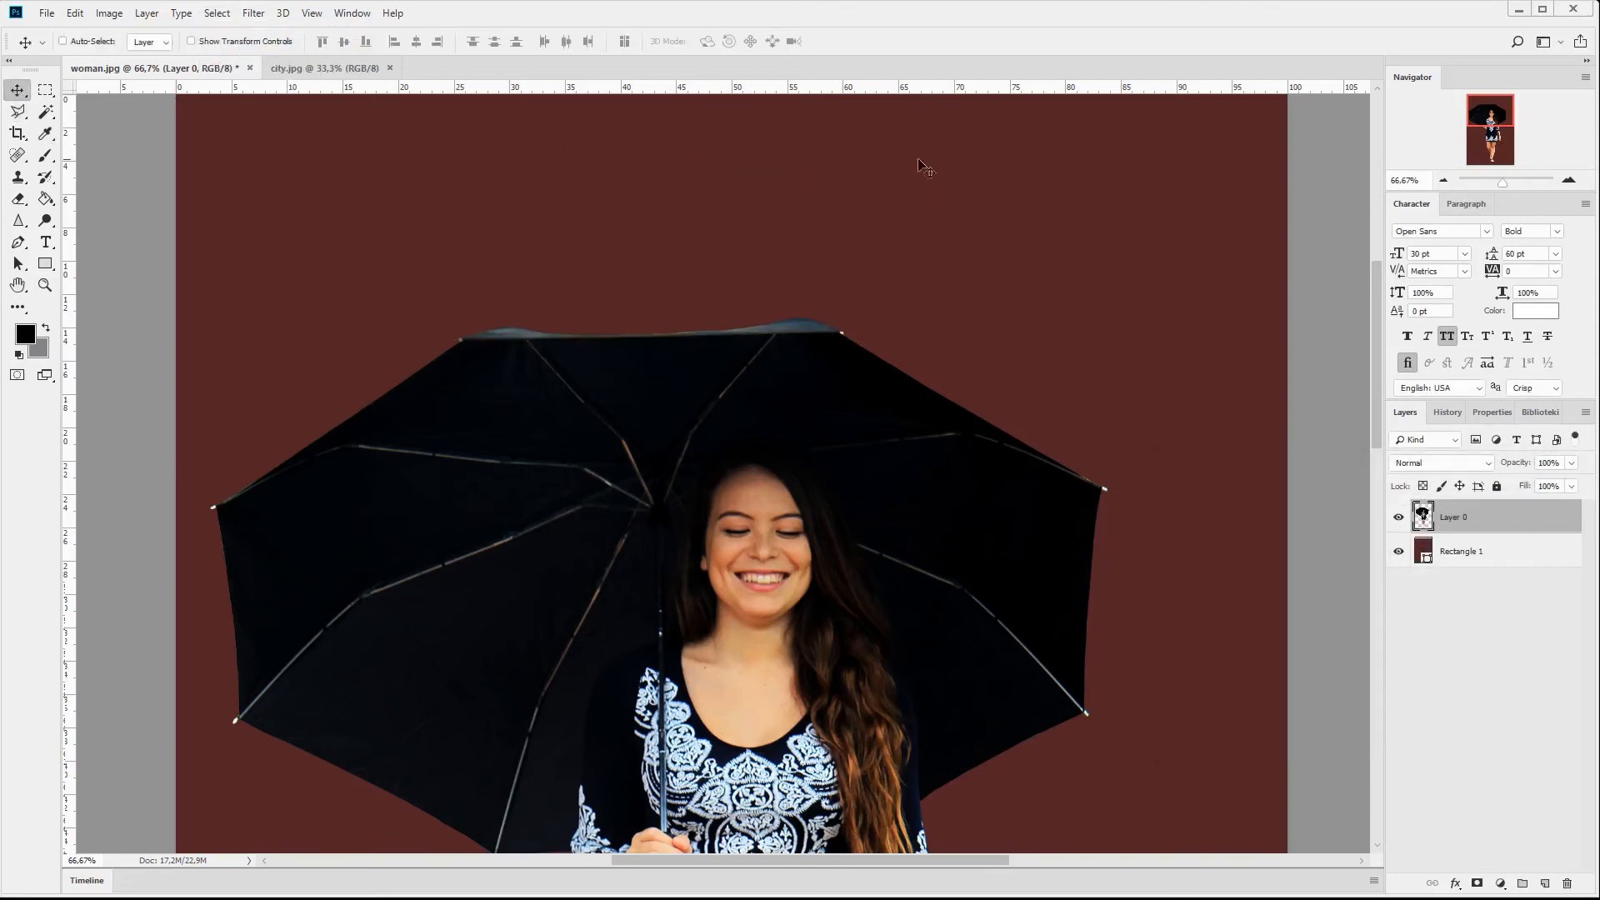
Step: Convert the cut-out woman's layer to a smart object
click(1441, 180)
scroll(1106, 511, down, 8)
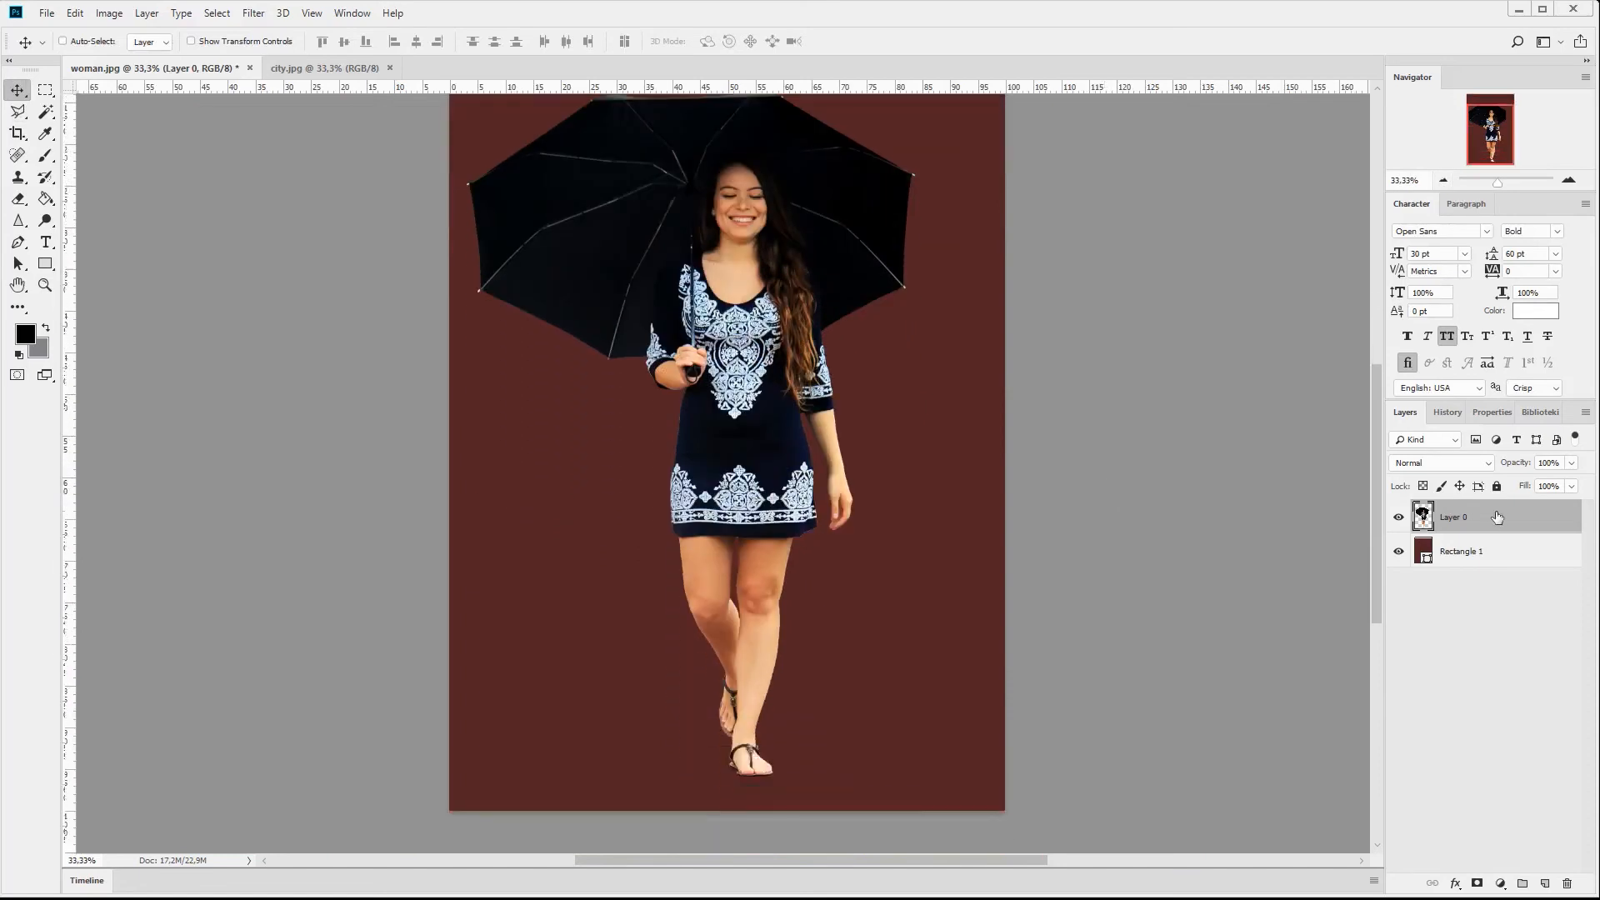
right_click(1497, 517)
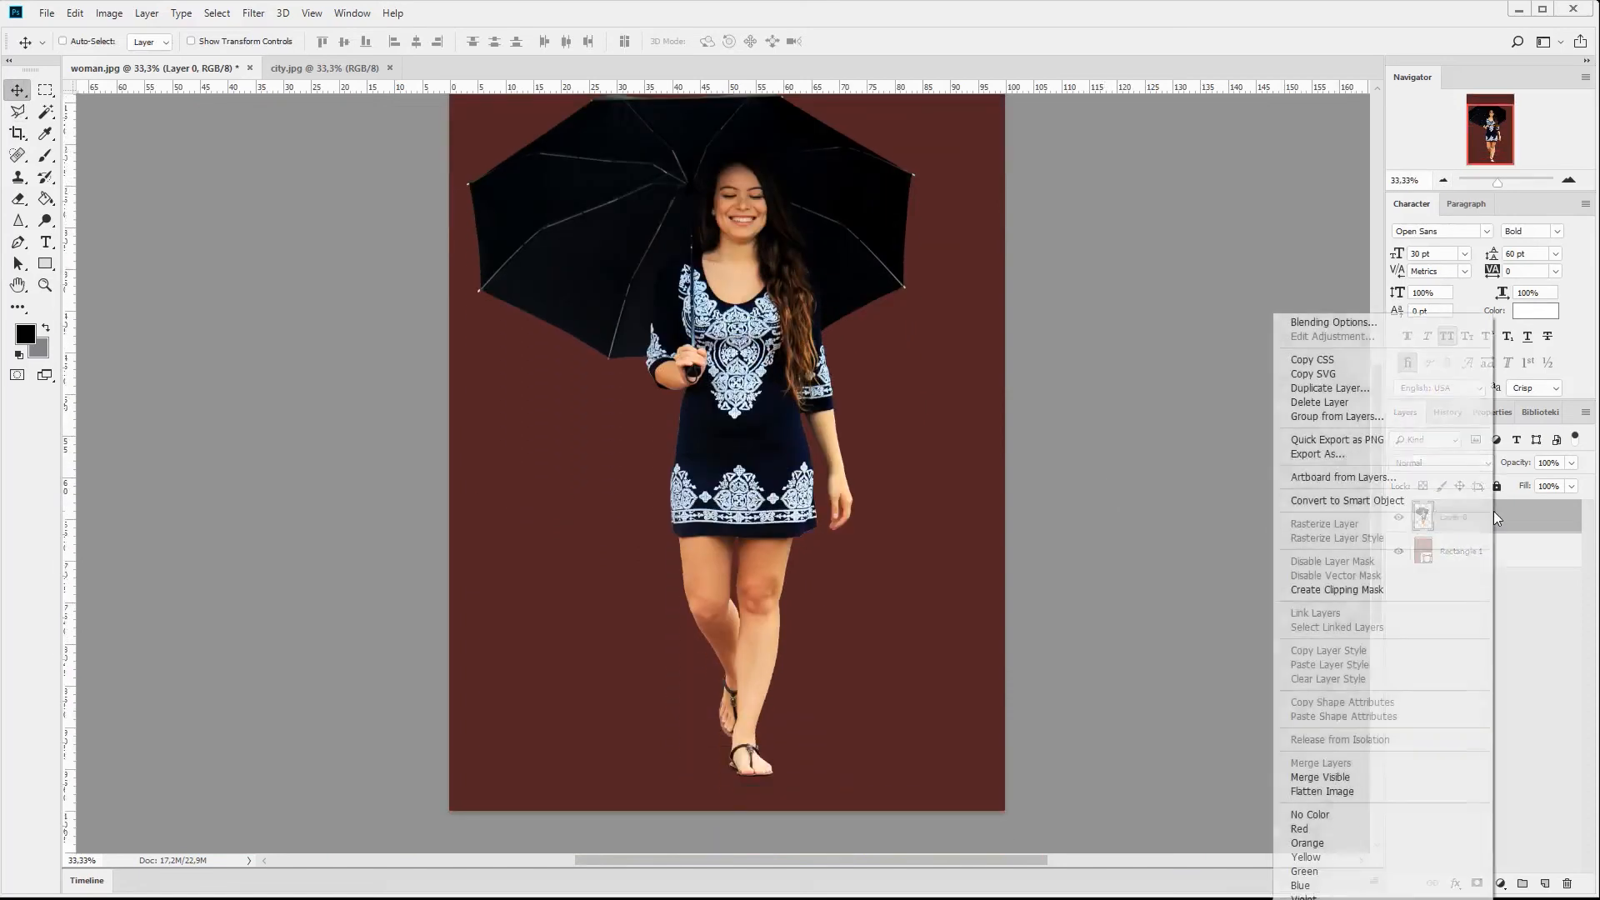
click(1390, 503)
Step: Switch to the city photo and create a new 1920 x 1080 pixel document at 72 pixels/inch with a white background
click(321, 68)
click(46, 13)
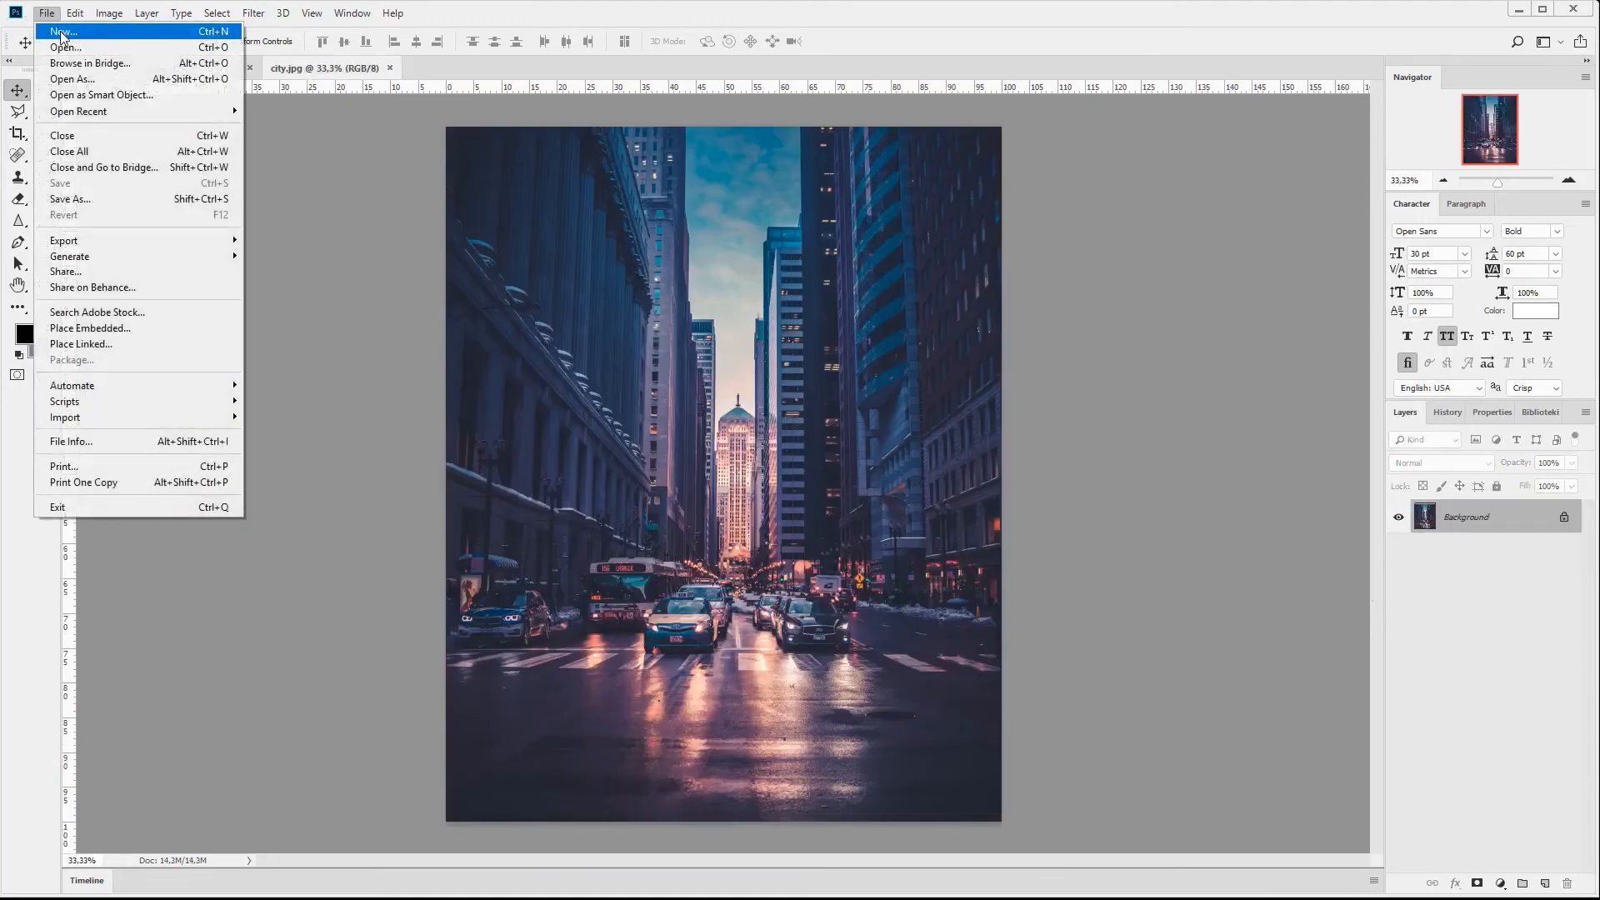
click(52, 27)
double_click(635, 357)
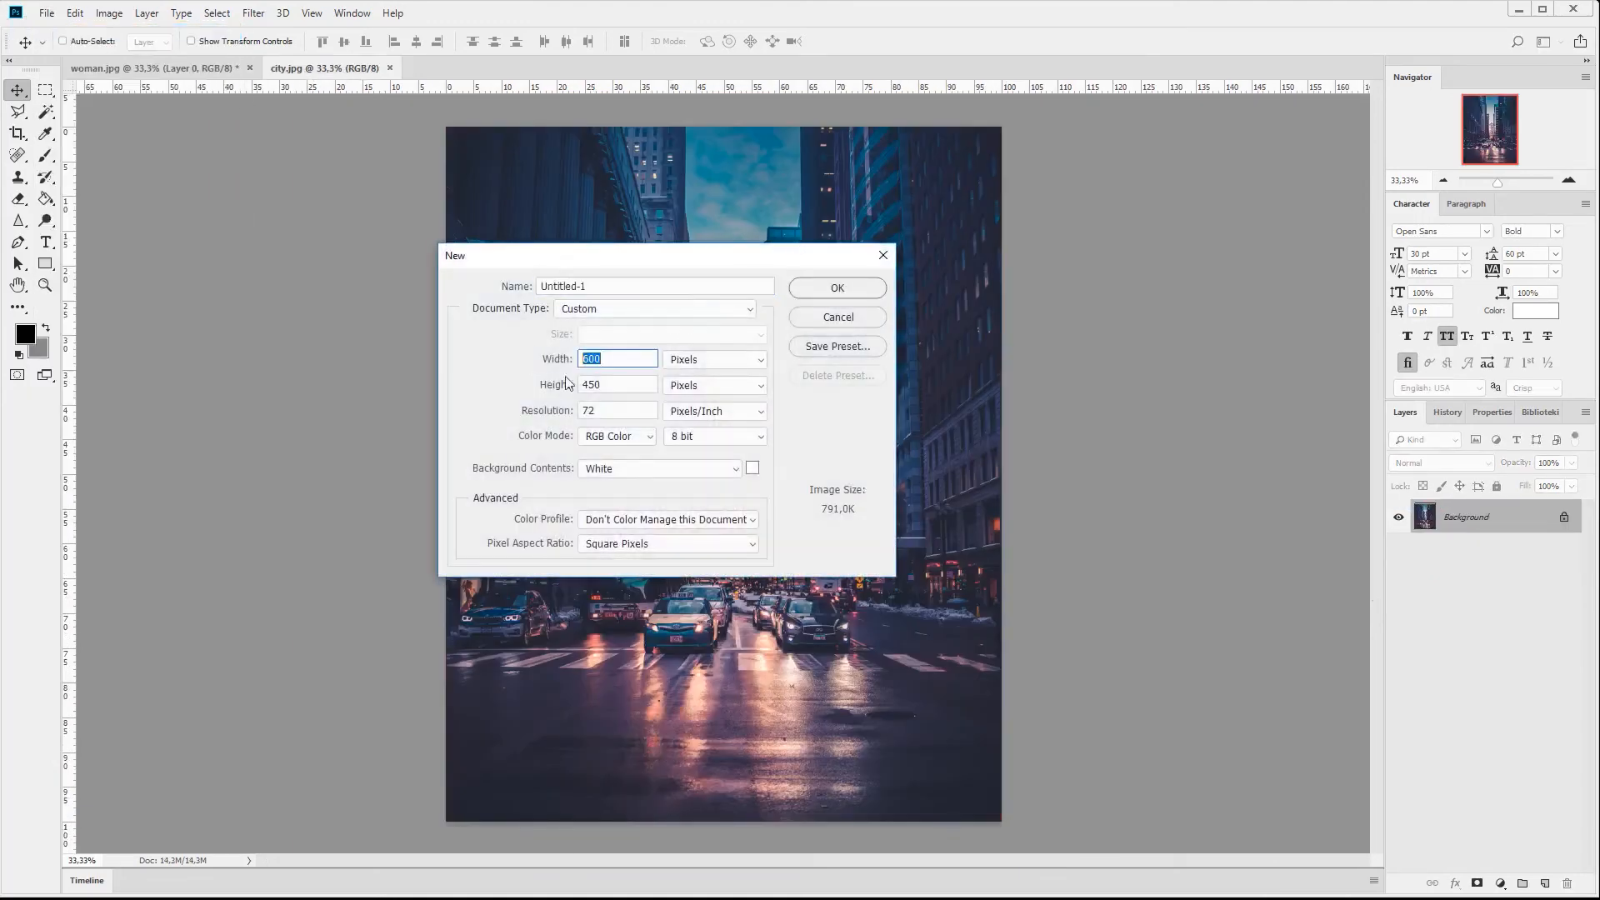
text(19)
double_click(618, 381)
text(1080)
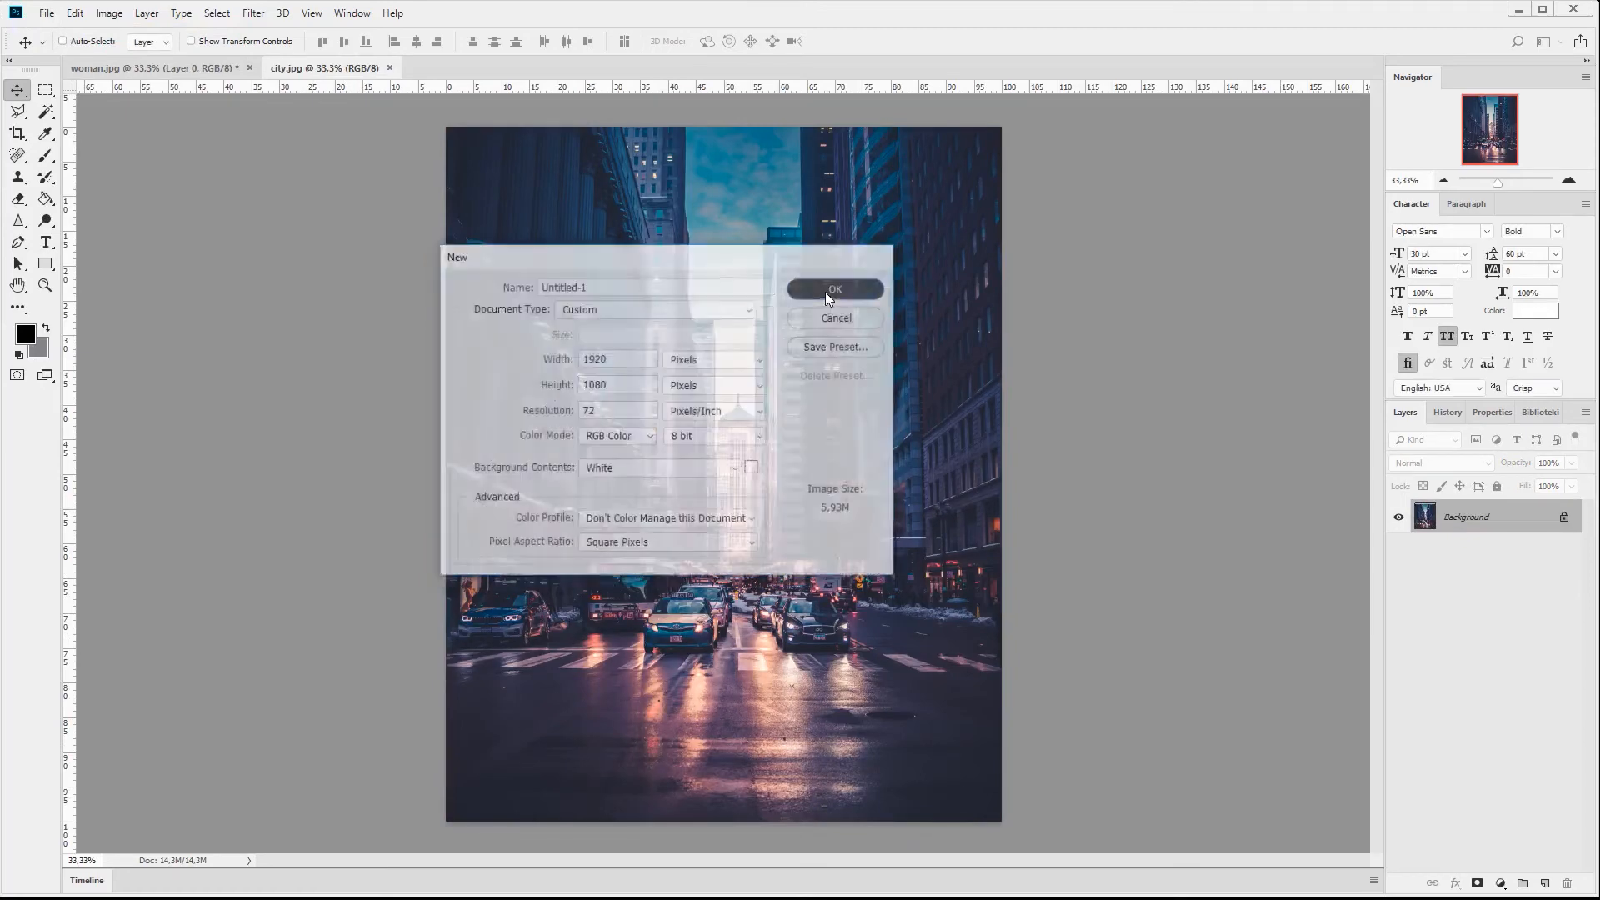
click(833, 298)
Step: Move the city photo into the new document and position it to cover the whole canvas
click(364, 70)
drag(714, 472, 840, 338)
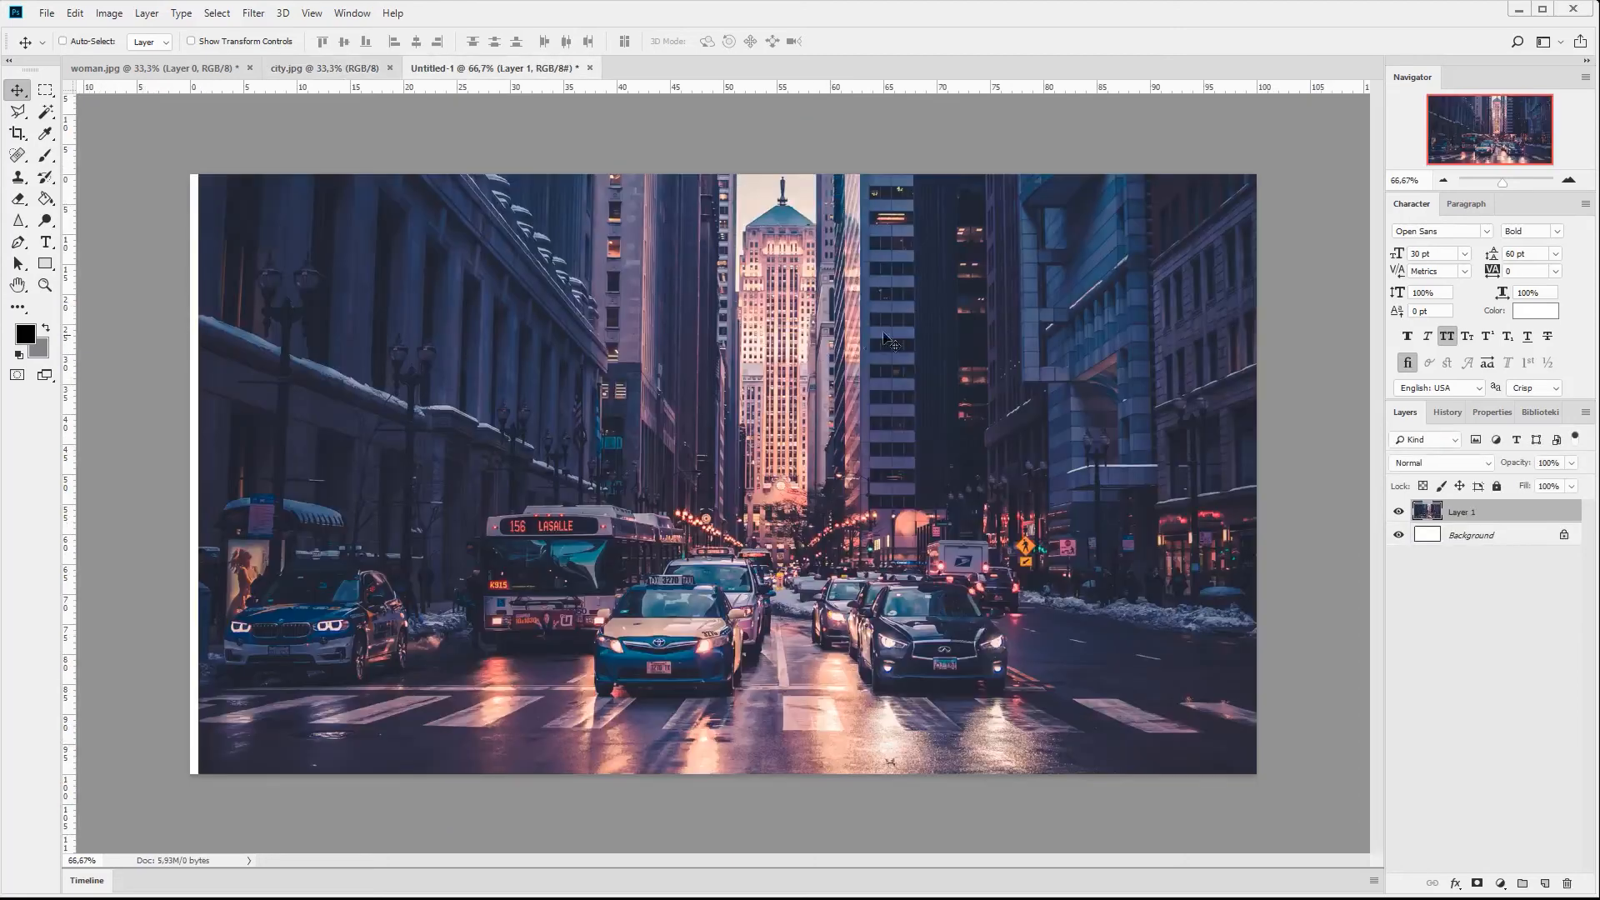
drag(858, 500, 842, 402)
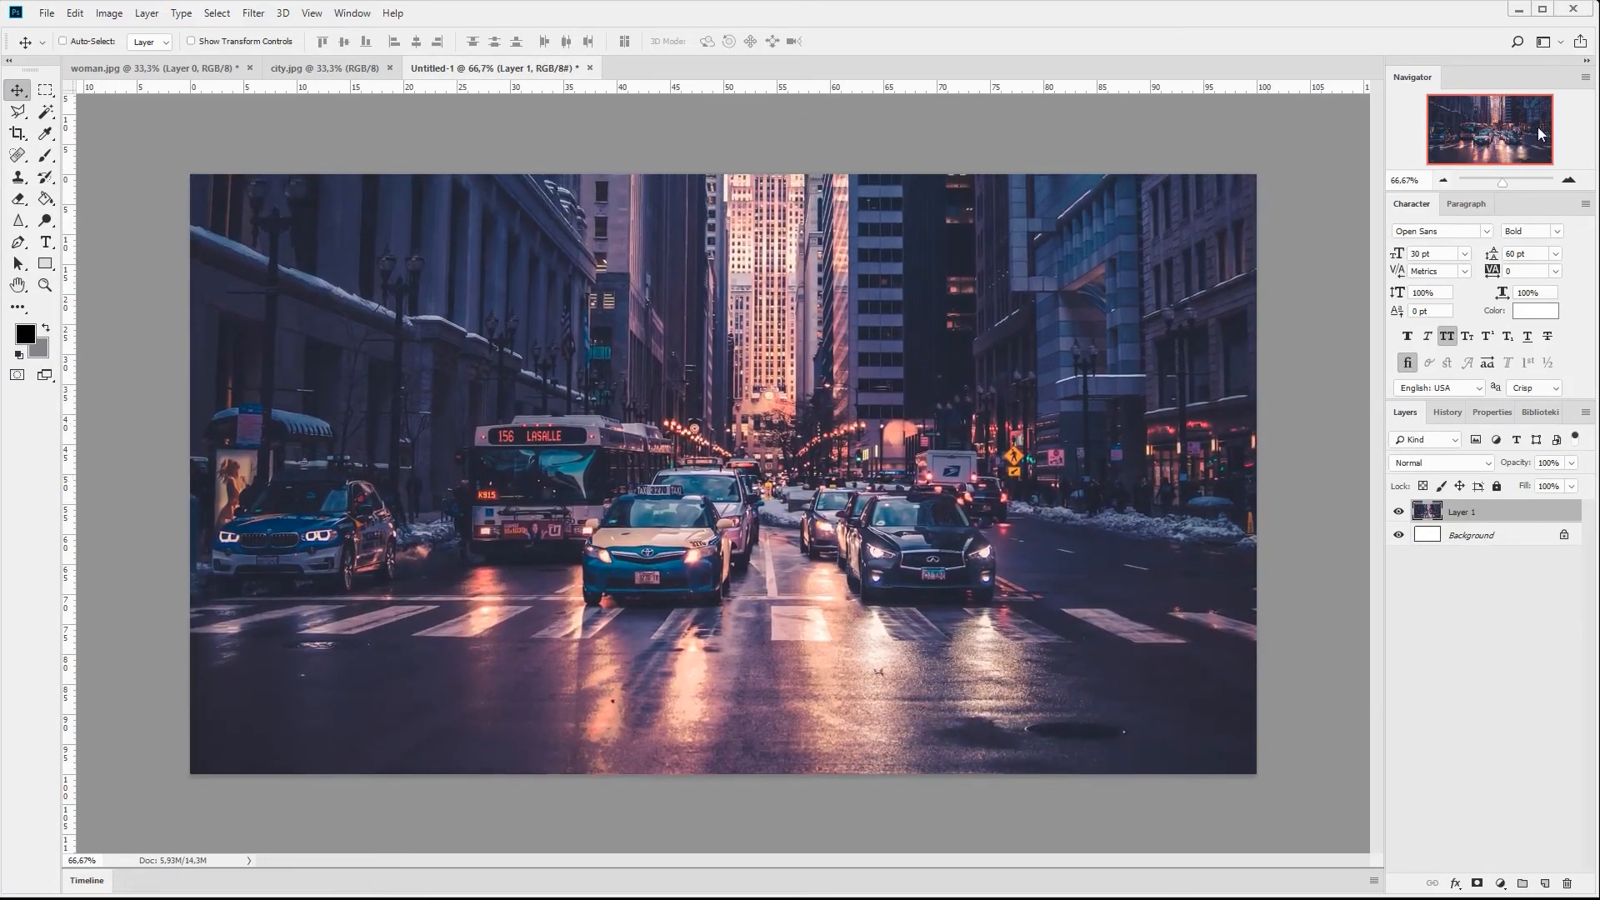
Step: Scale the city layer down slightly with Free Transform so it just spans the canvas width
click(1440, 180)
click(1440, 180)
key(ctrl+minus)
key(ctrl+t)
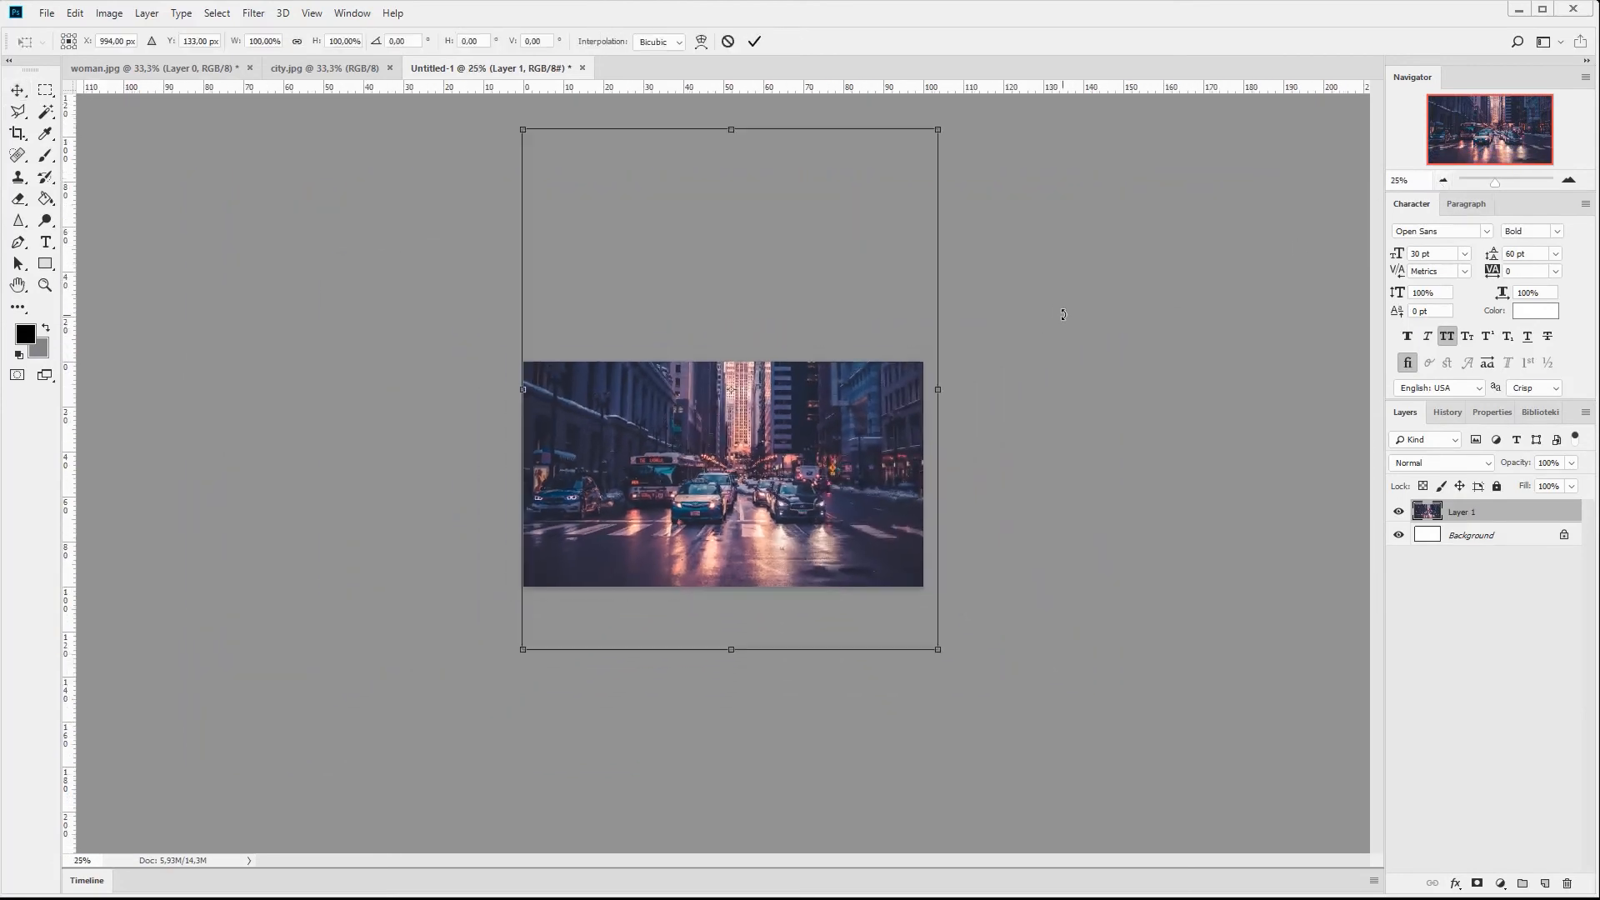
drag(942, 130, 944, 157)
key(Return)
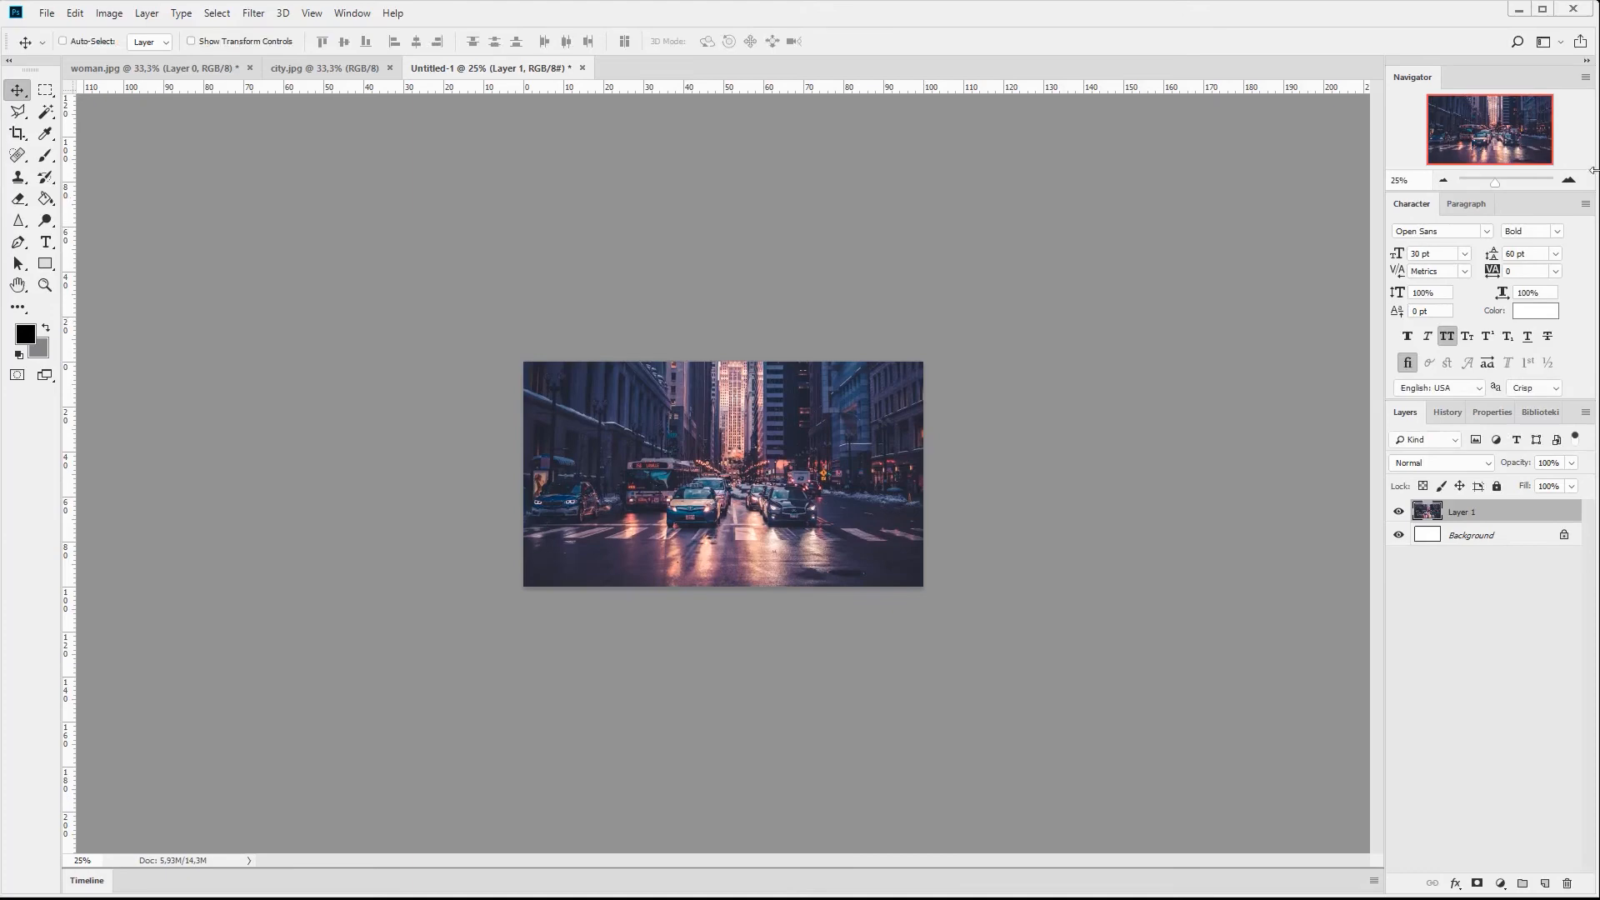
Step: Move the city layer up so more of the wet road fills the foreground
click(1568, 180)
click(1568, 181)
click(1568, 181)
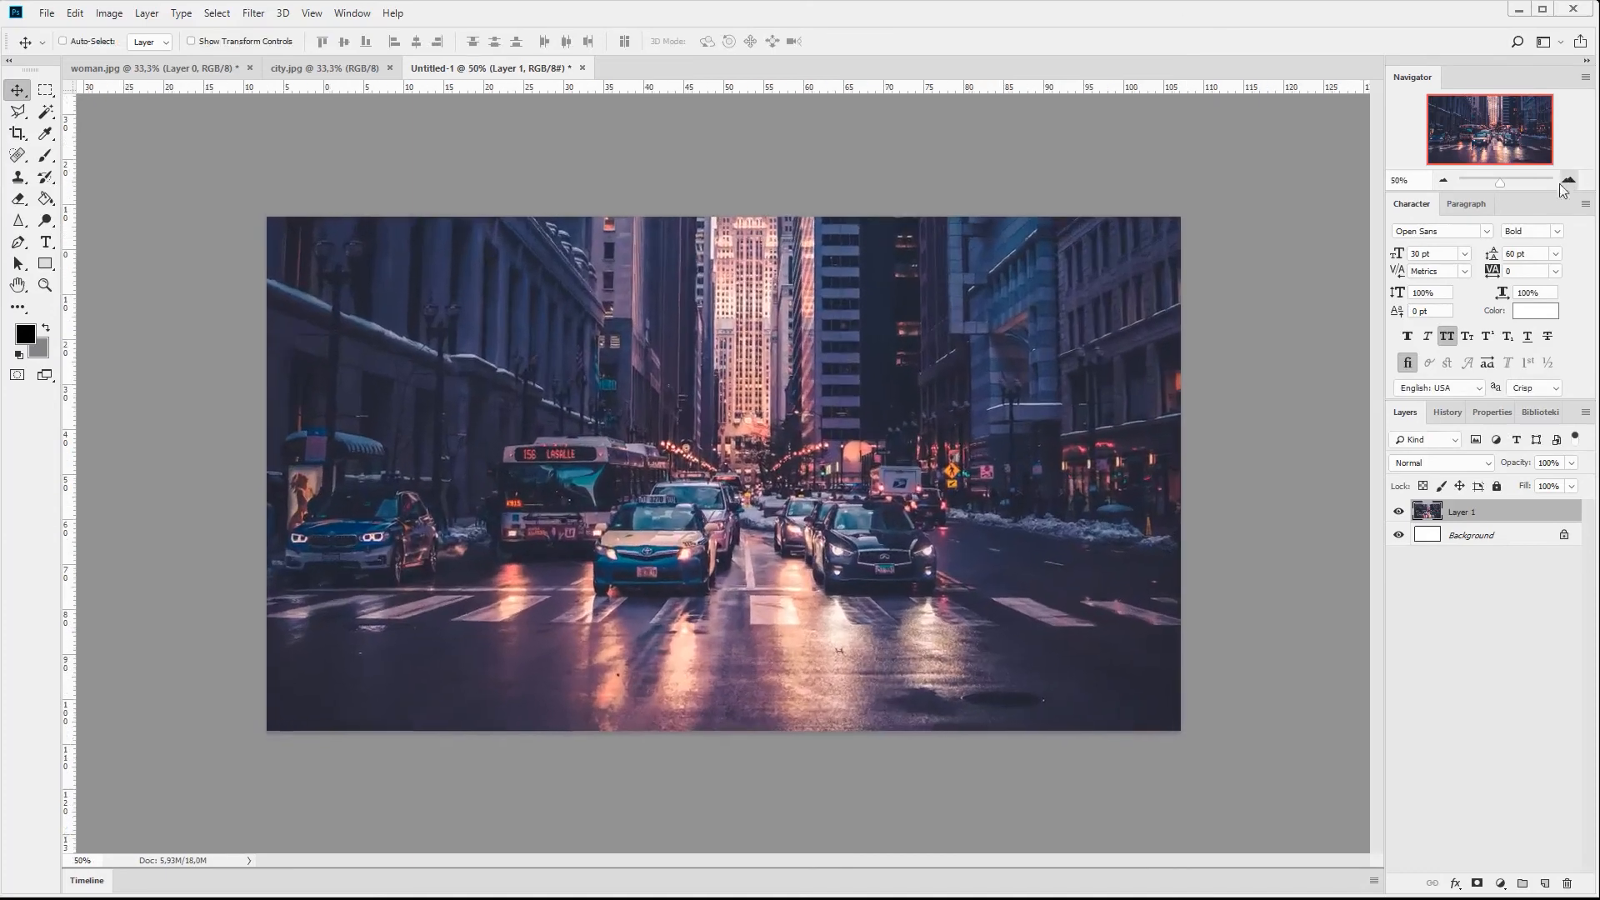
drag(941, 575, 942, 527)
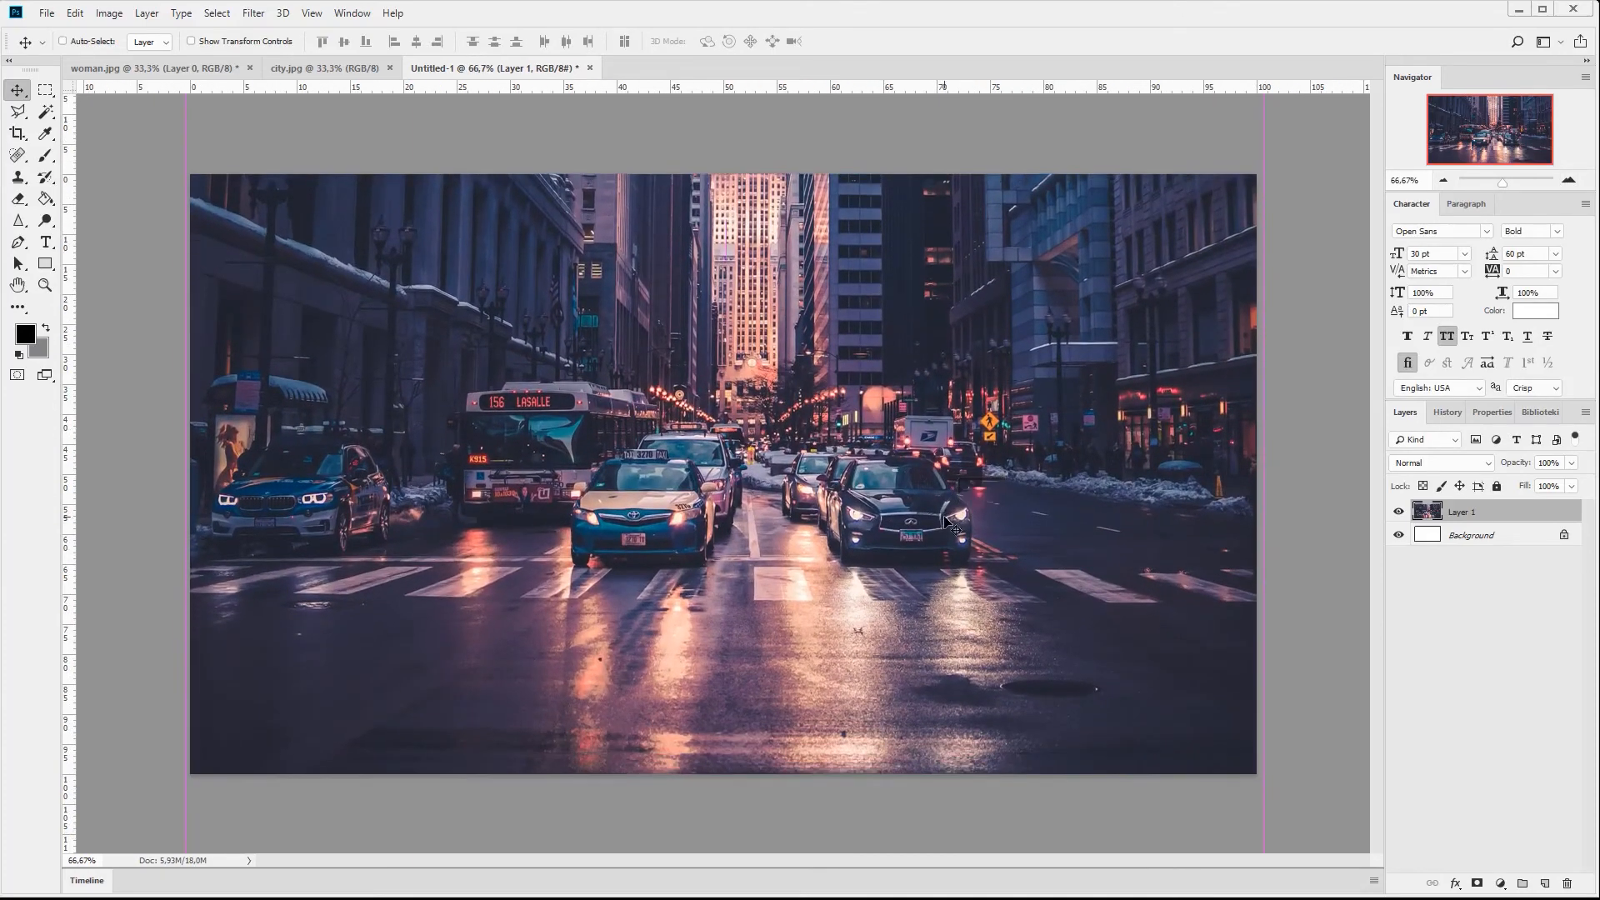
click(1568, 181)
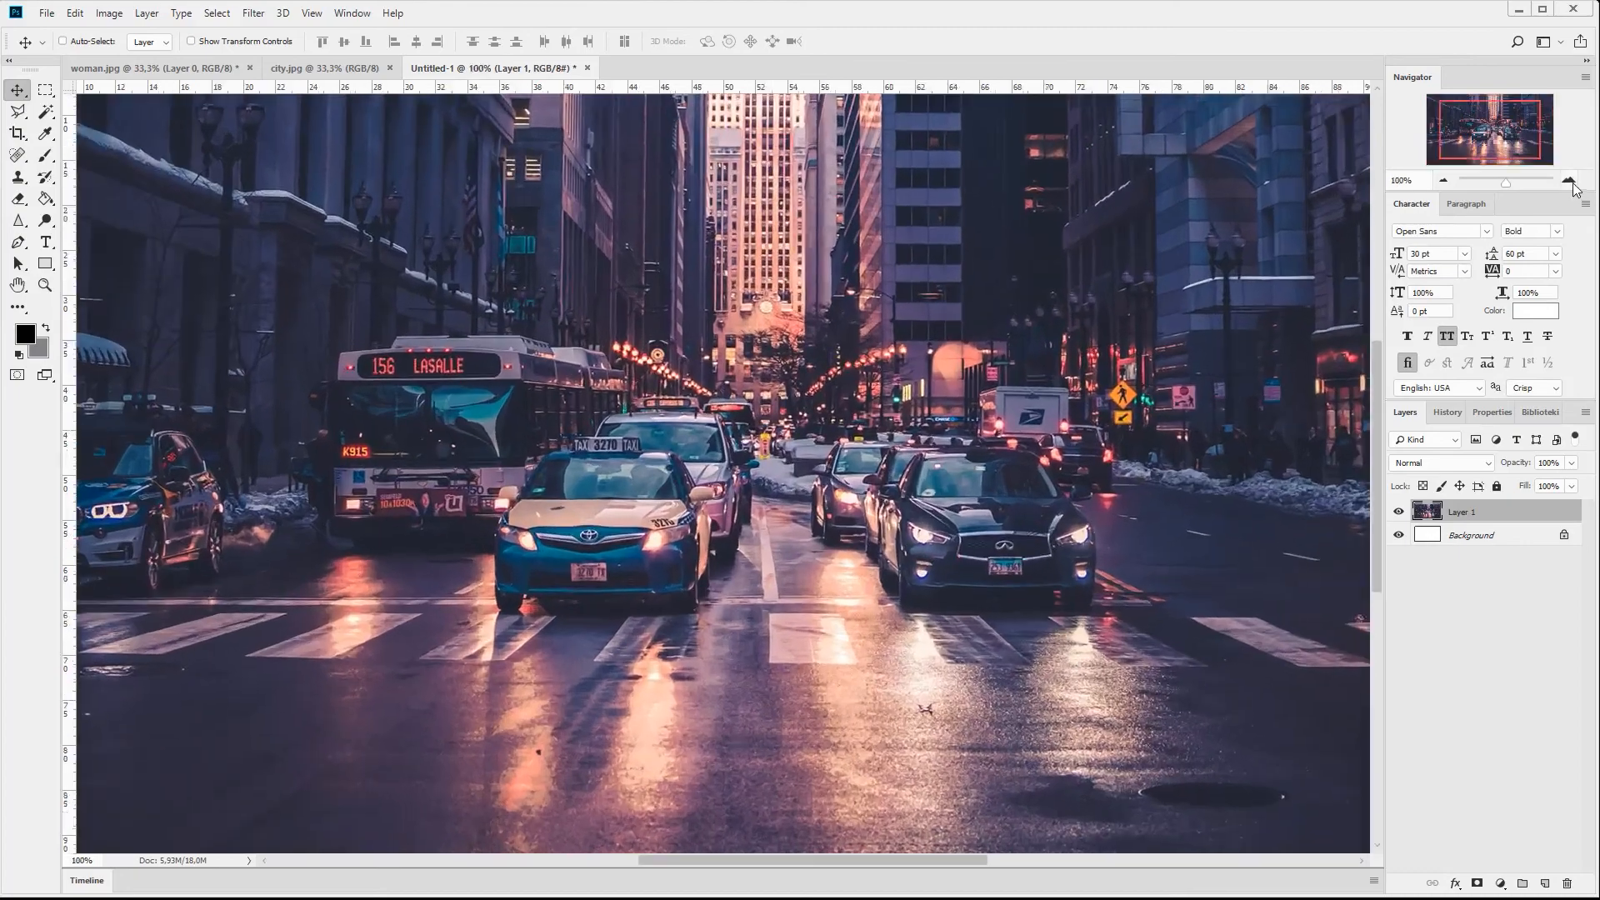
click(1441, 180)
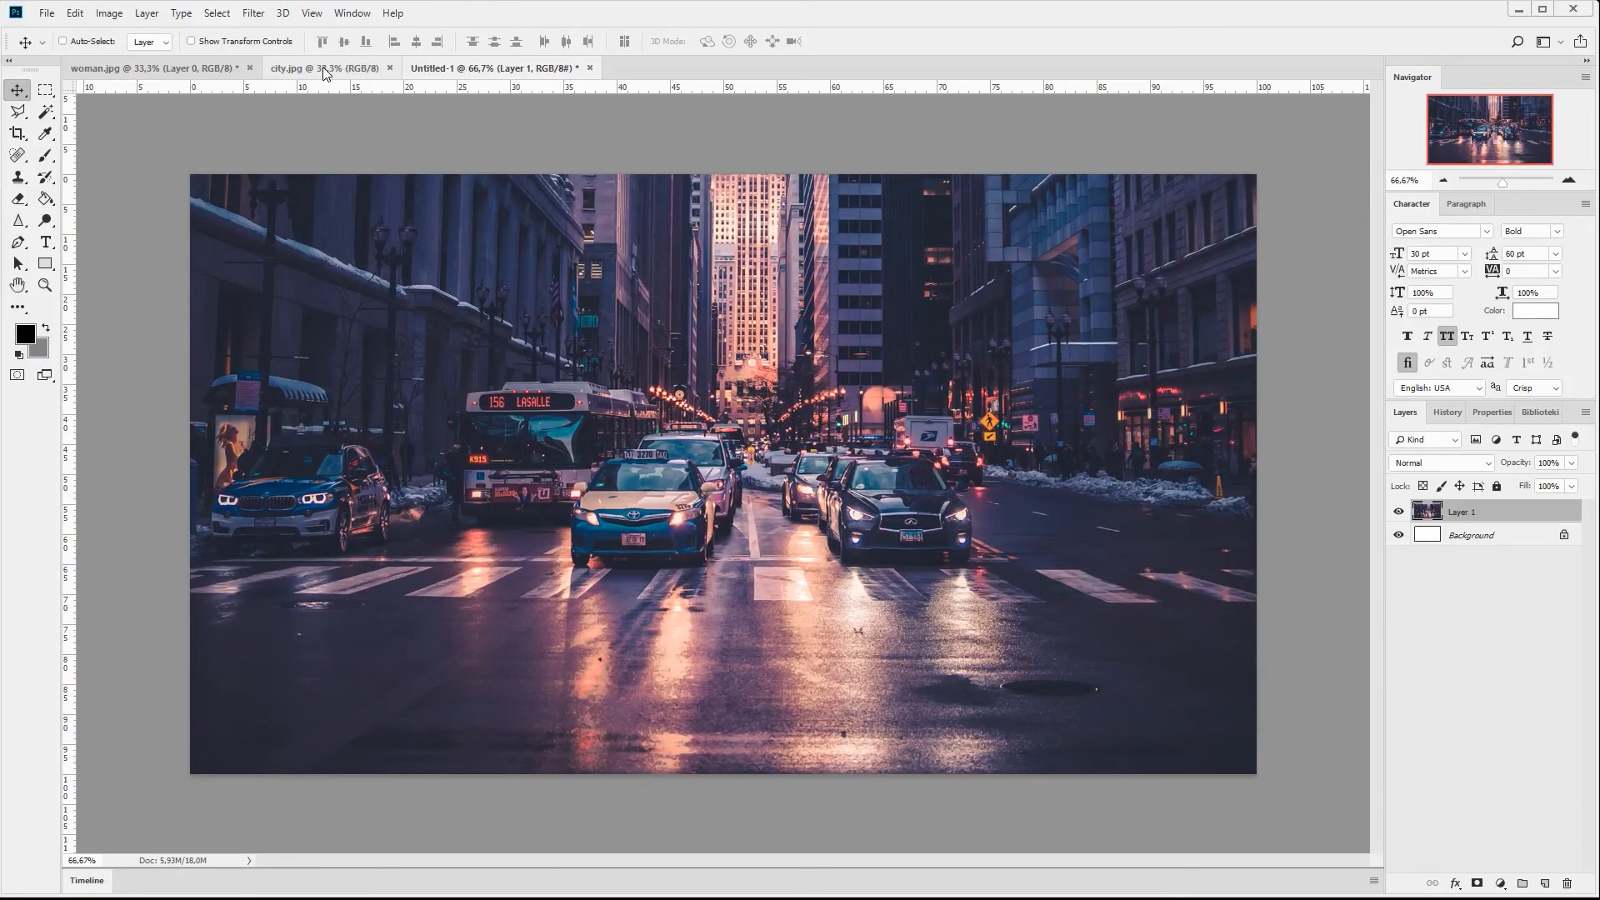
Step: Shrink the woman's smart object and move it from the woman photo into the new city document
click(327, 70)
click(187, 73)
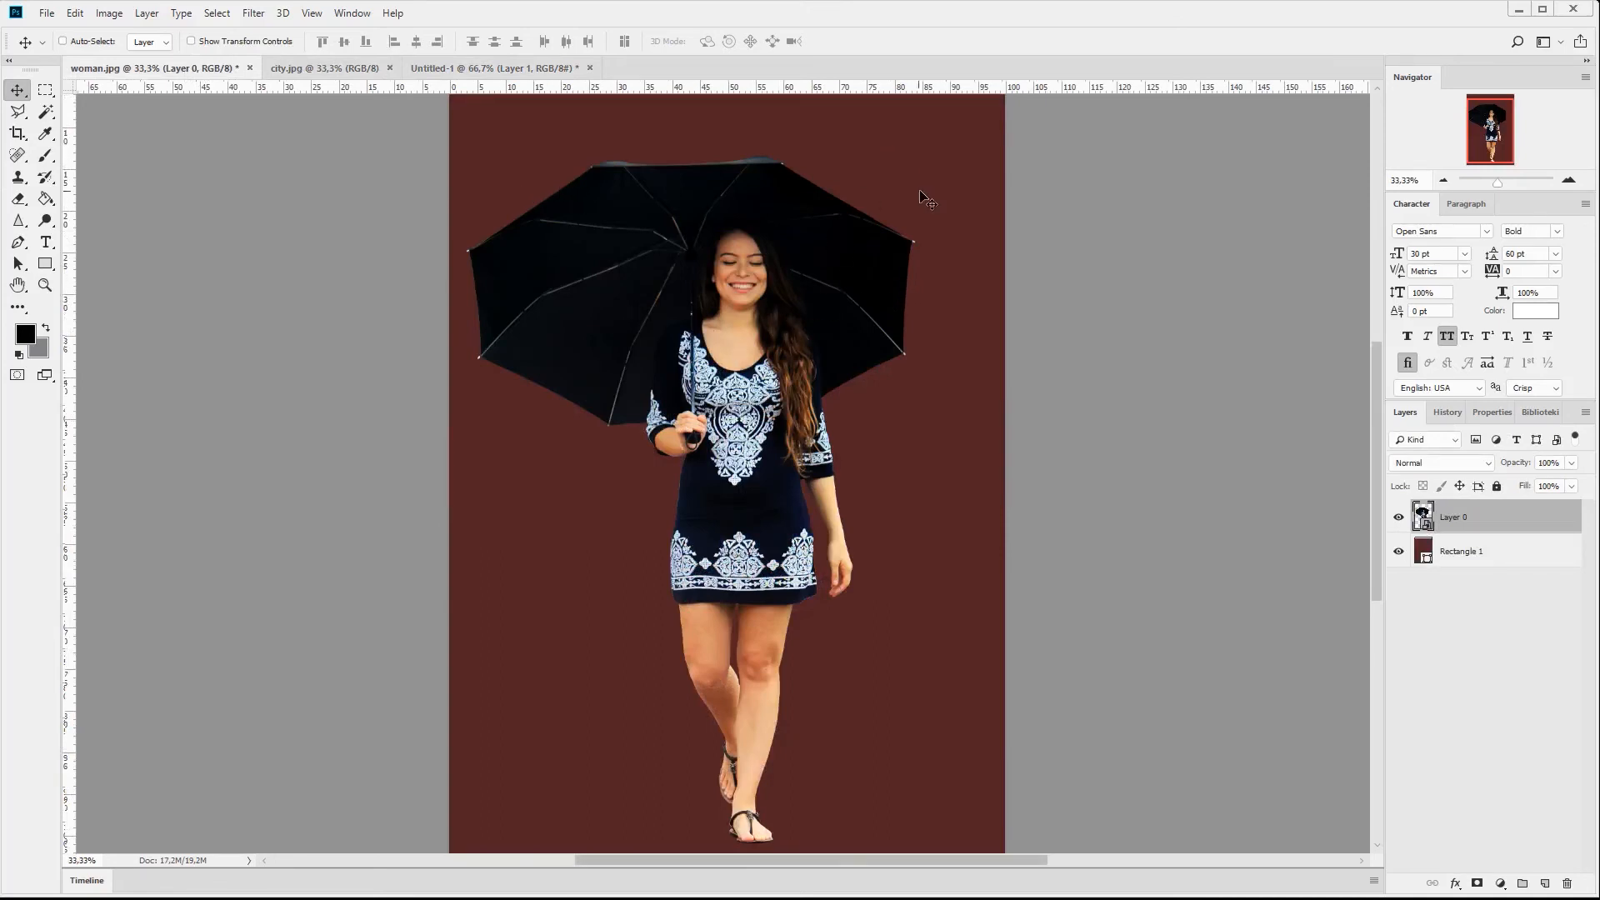
key(ctrl+t)
drag(921, 159, 775, 554)
key(Return)
drag(635, 646, 821, 446)
Step: Scale the woman down to about 31.8% and stand her mid-street with her feet near the canvas's lower edge
drag(845, 329, 738, 317)
key(ctrl+t)
drag(943, 783, 768, 521)
key(Return)
drag(714, 286, 782, 518)
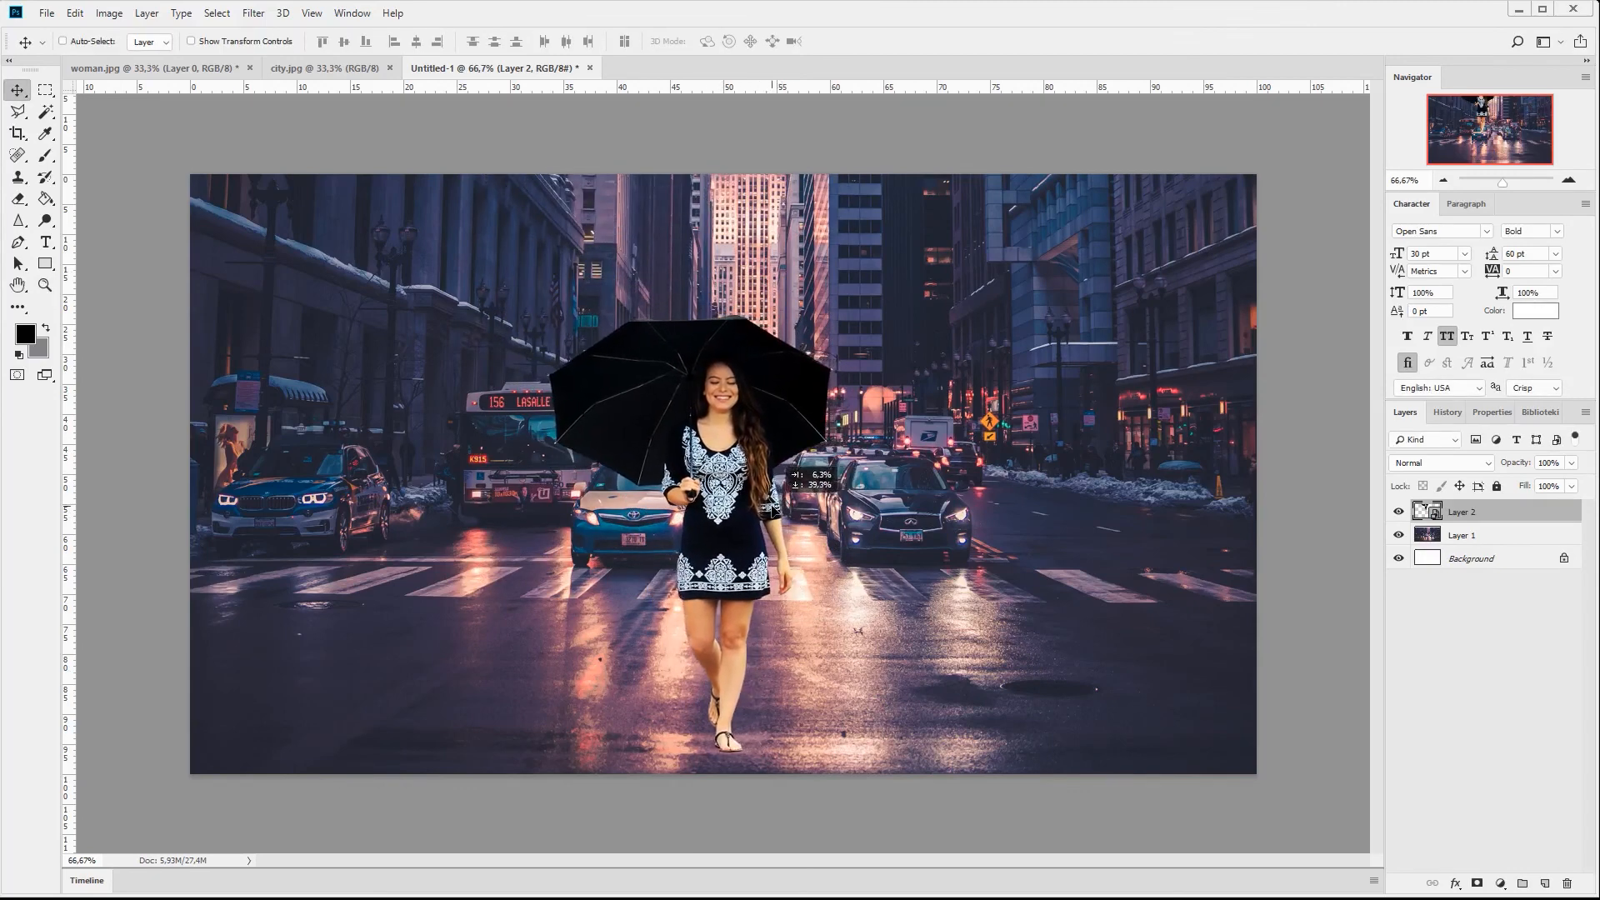
Step: Scale the woman down a little more from the upper corner, keeping her feet near the canvas's lower edge
key(ctrl+t)
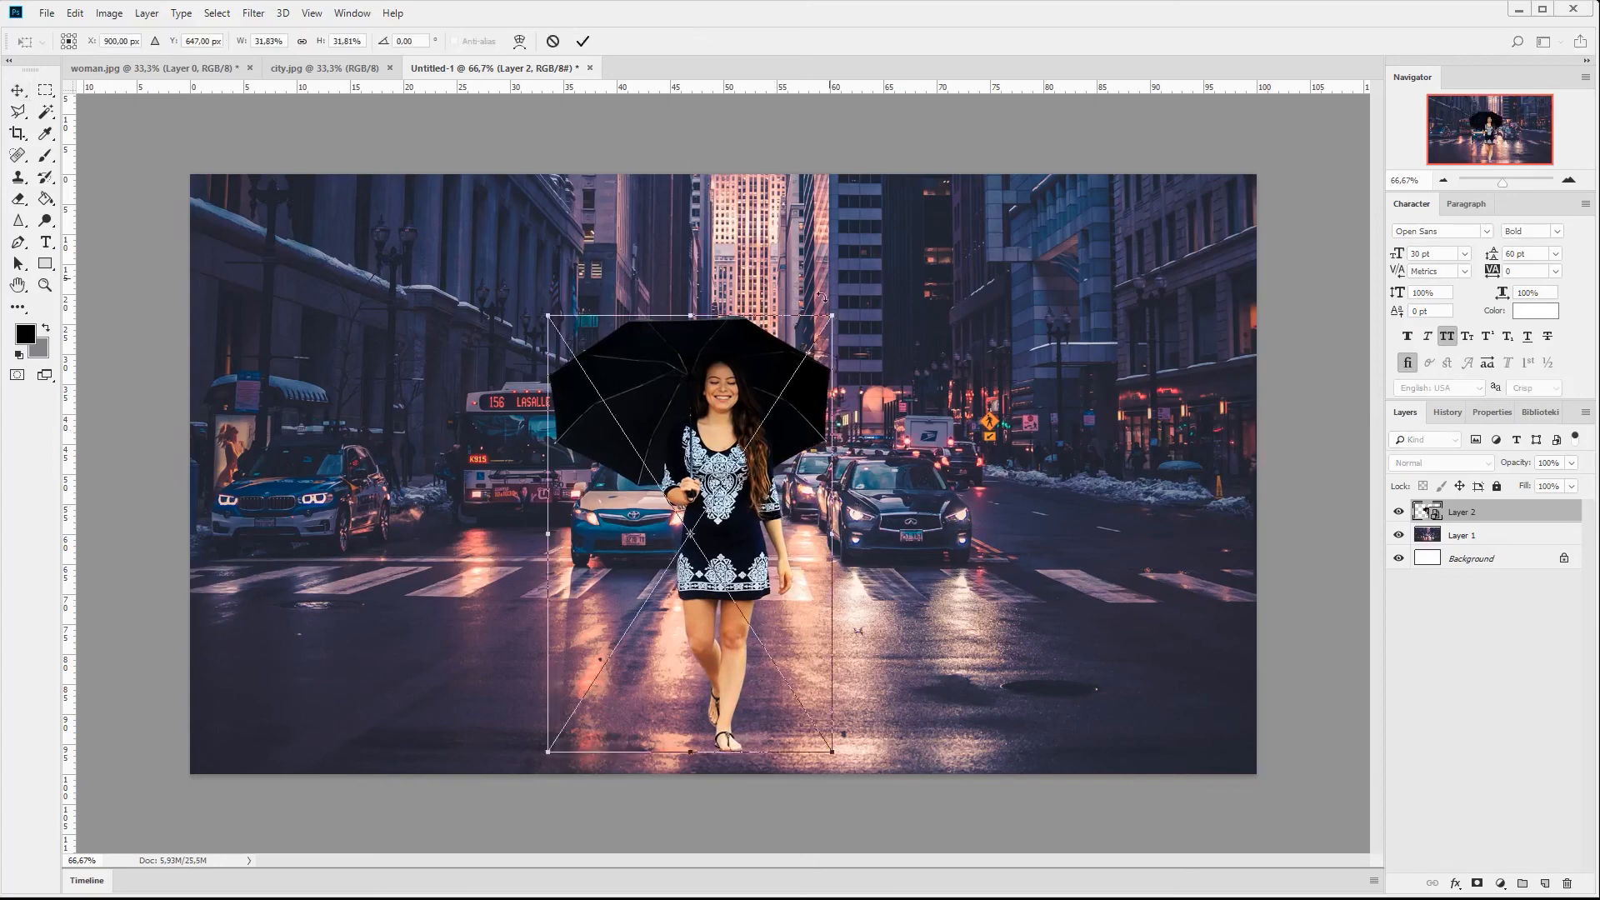
drag(828, 319, 805, 385)
key(Return)
drag(834, 497, 851, 498)
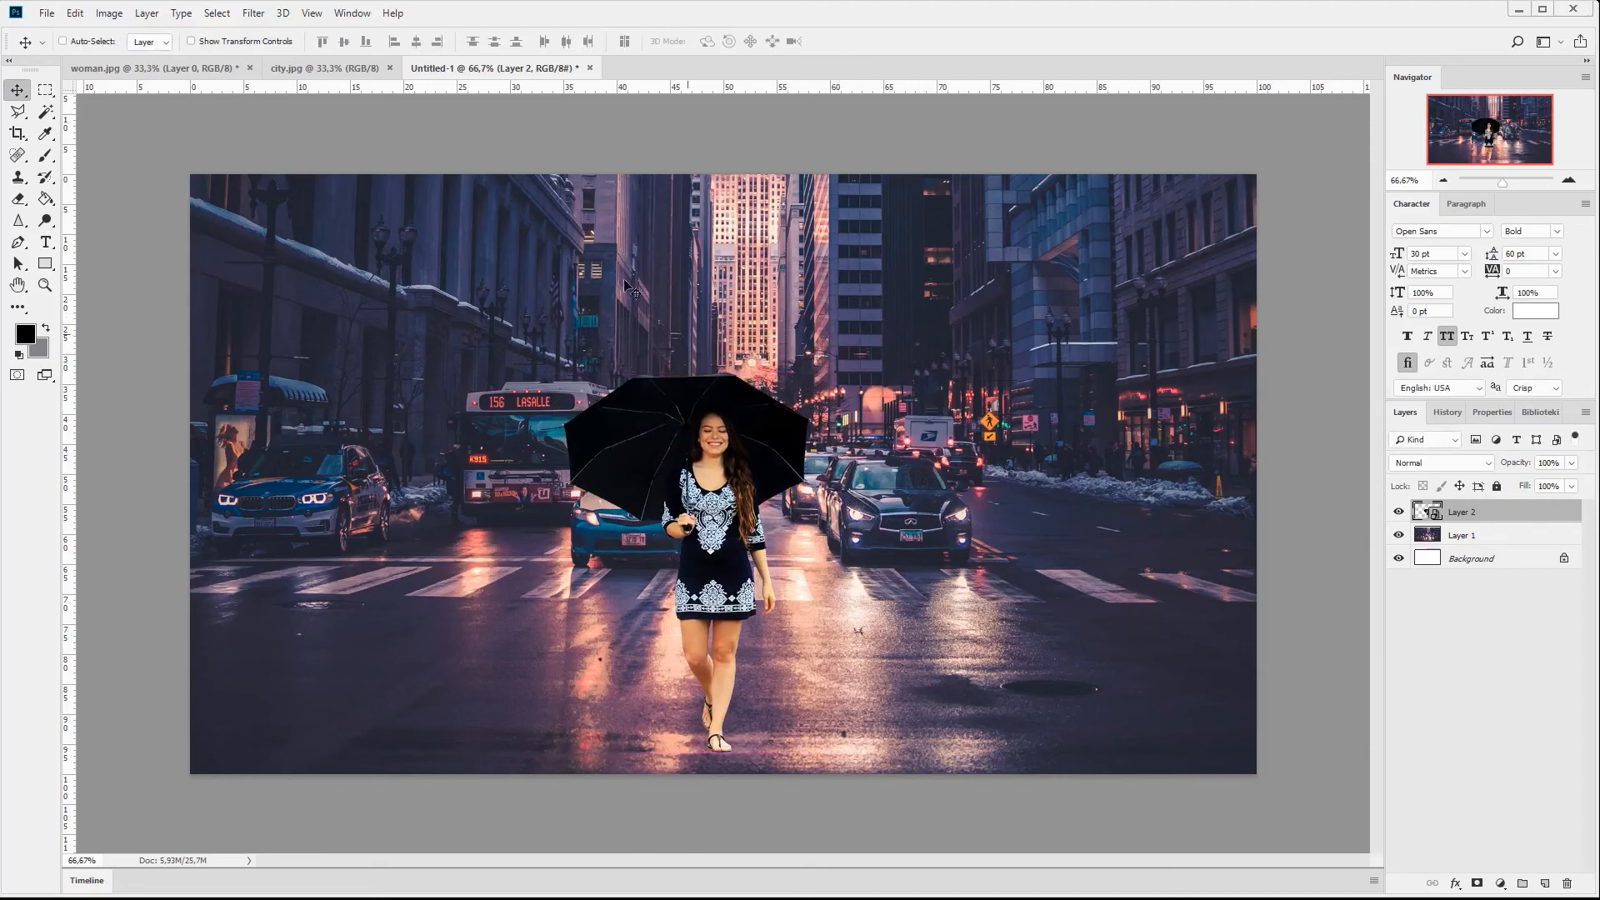
Step: Apply Hue/Saturation to the woman's layer with Hue -10 and Lightness -15, and collapse its smart filter list
click(109, 13)
mouse_move(137, 60)
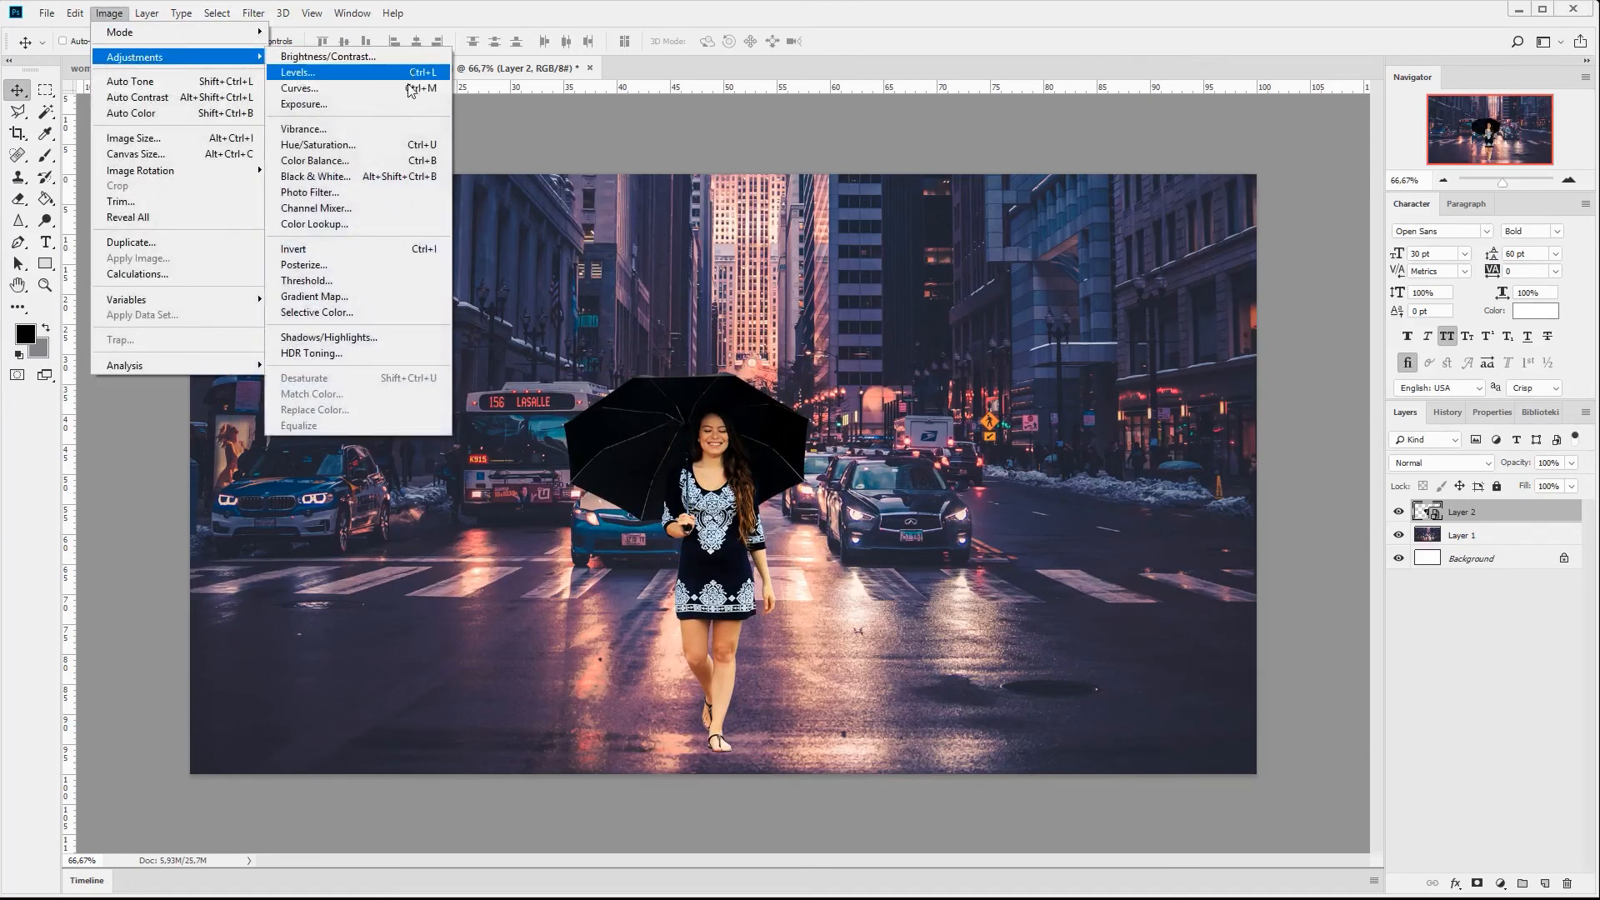
click(409, 145)
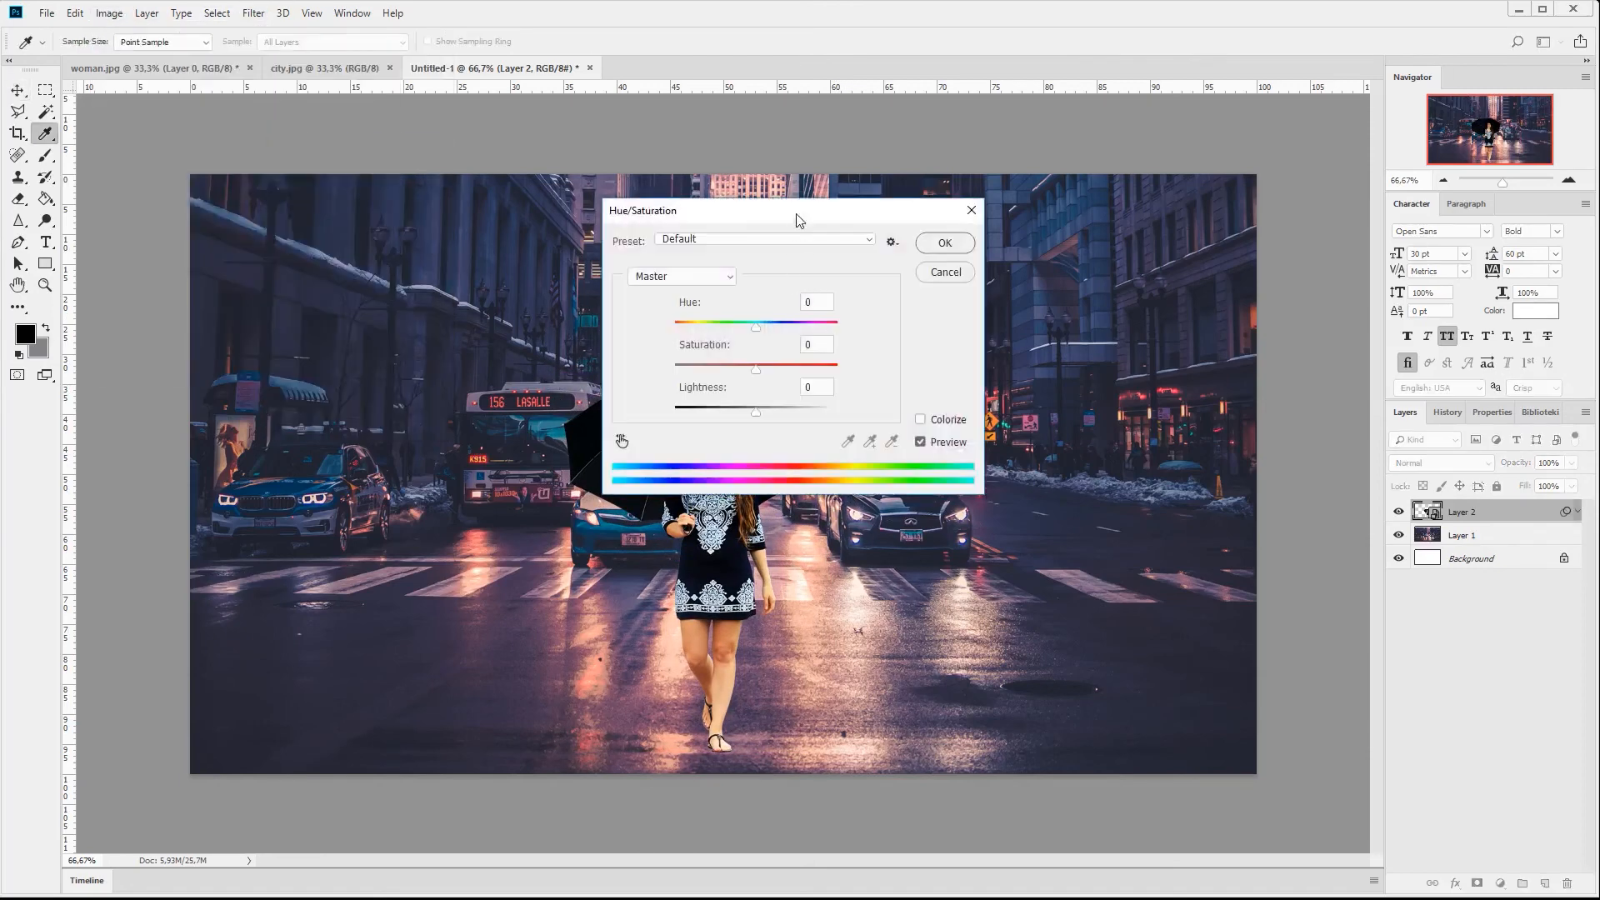
drag(796, 214, 1263, 247)
drag(1225, 363, 1212, 362)
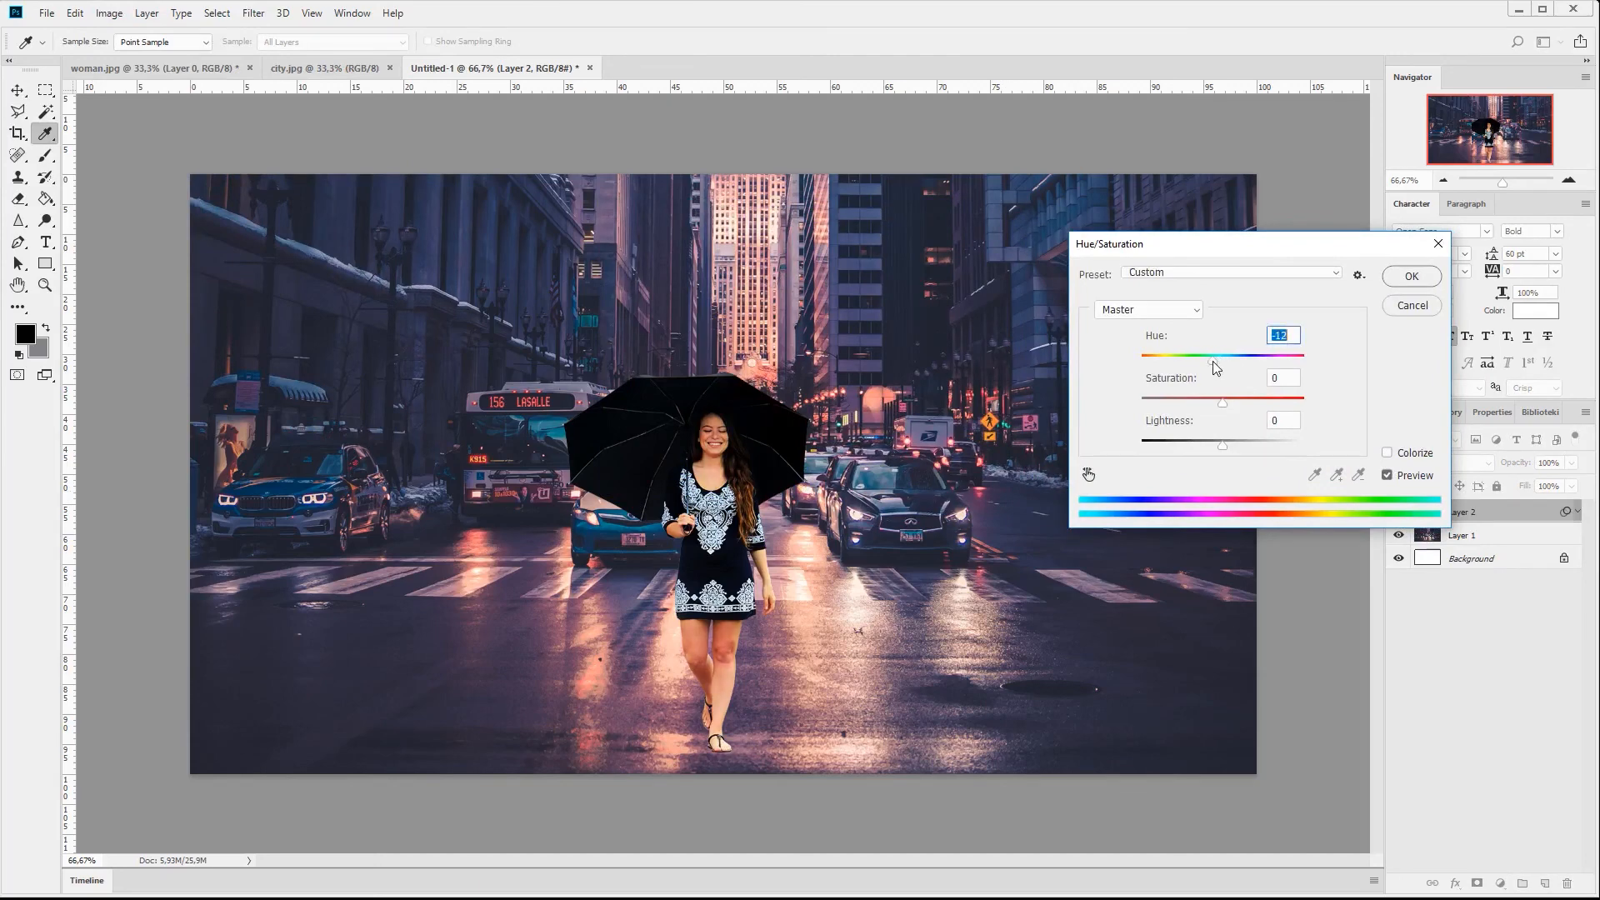
drag(1219, 448, 1208, 448)
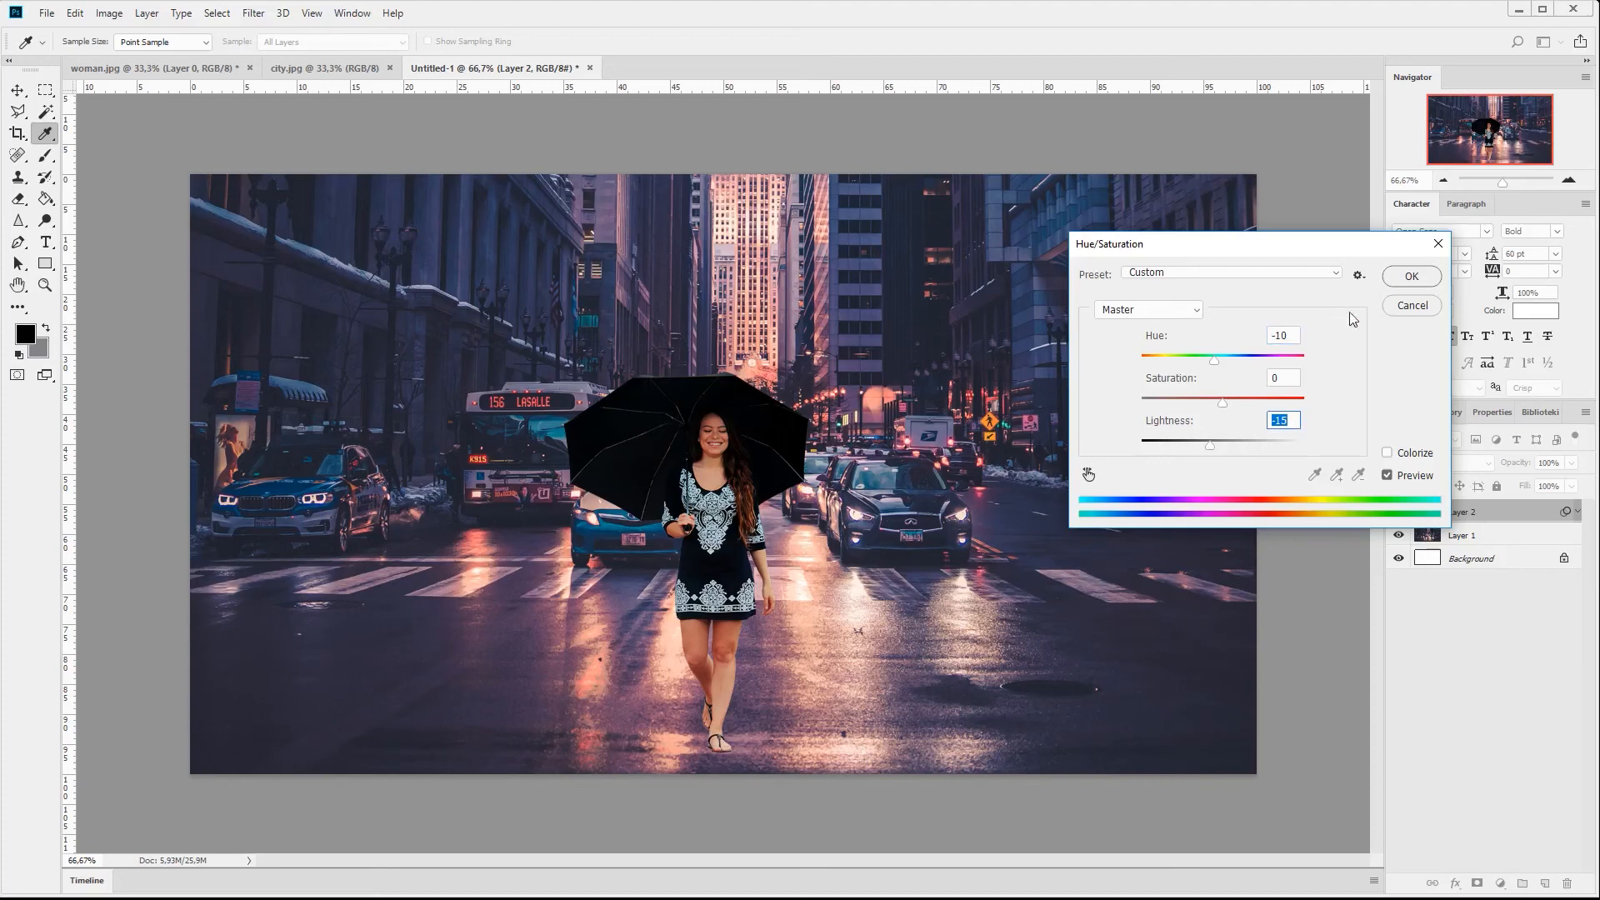
click(1410, 276)
key(v)
mouse_move(741, 530)
mouse_down()
mouse_move(742, 560)
mouse_move(750, 506)
mouse_move(751, 524)
mouse_up()
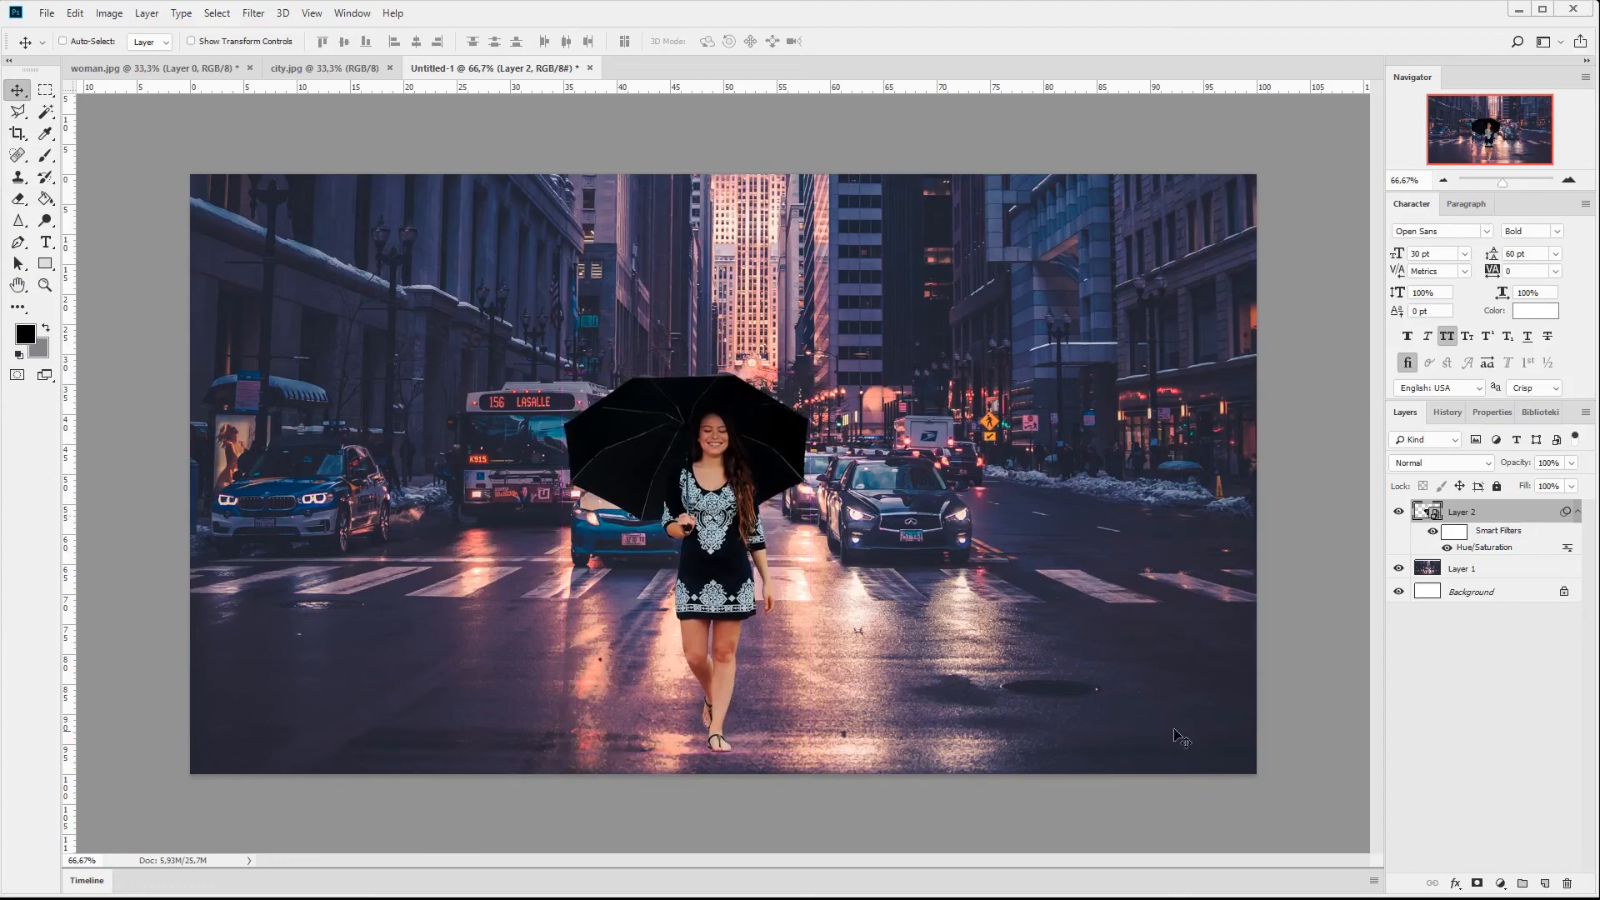
click(1577, 513)
Step: Duplicate the woman's layer and rasterize the original Layer 2 beneath the copy
click(1569, 180)
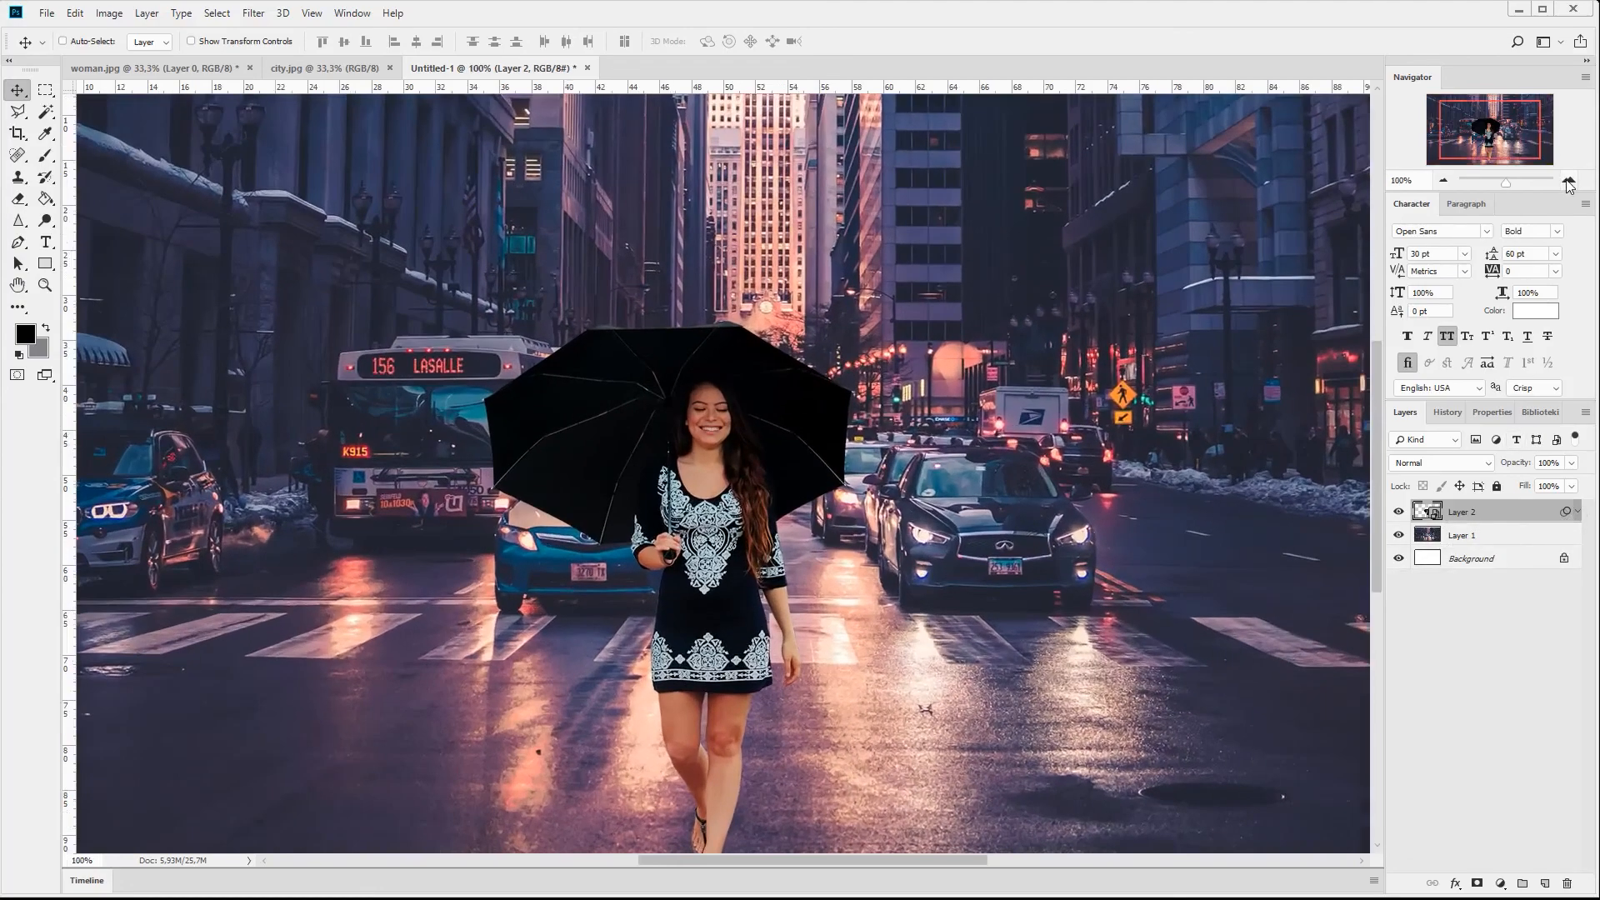
click(1569, 181)
drag(1508, 130, 1506, 151)
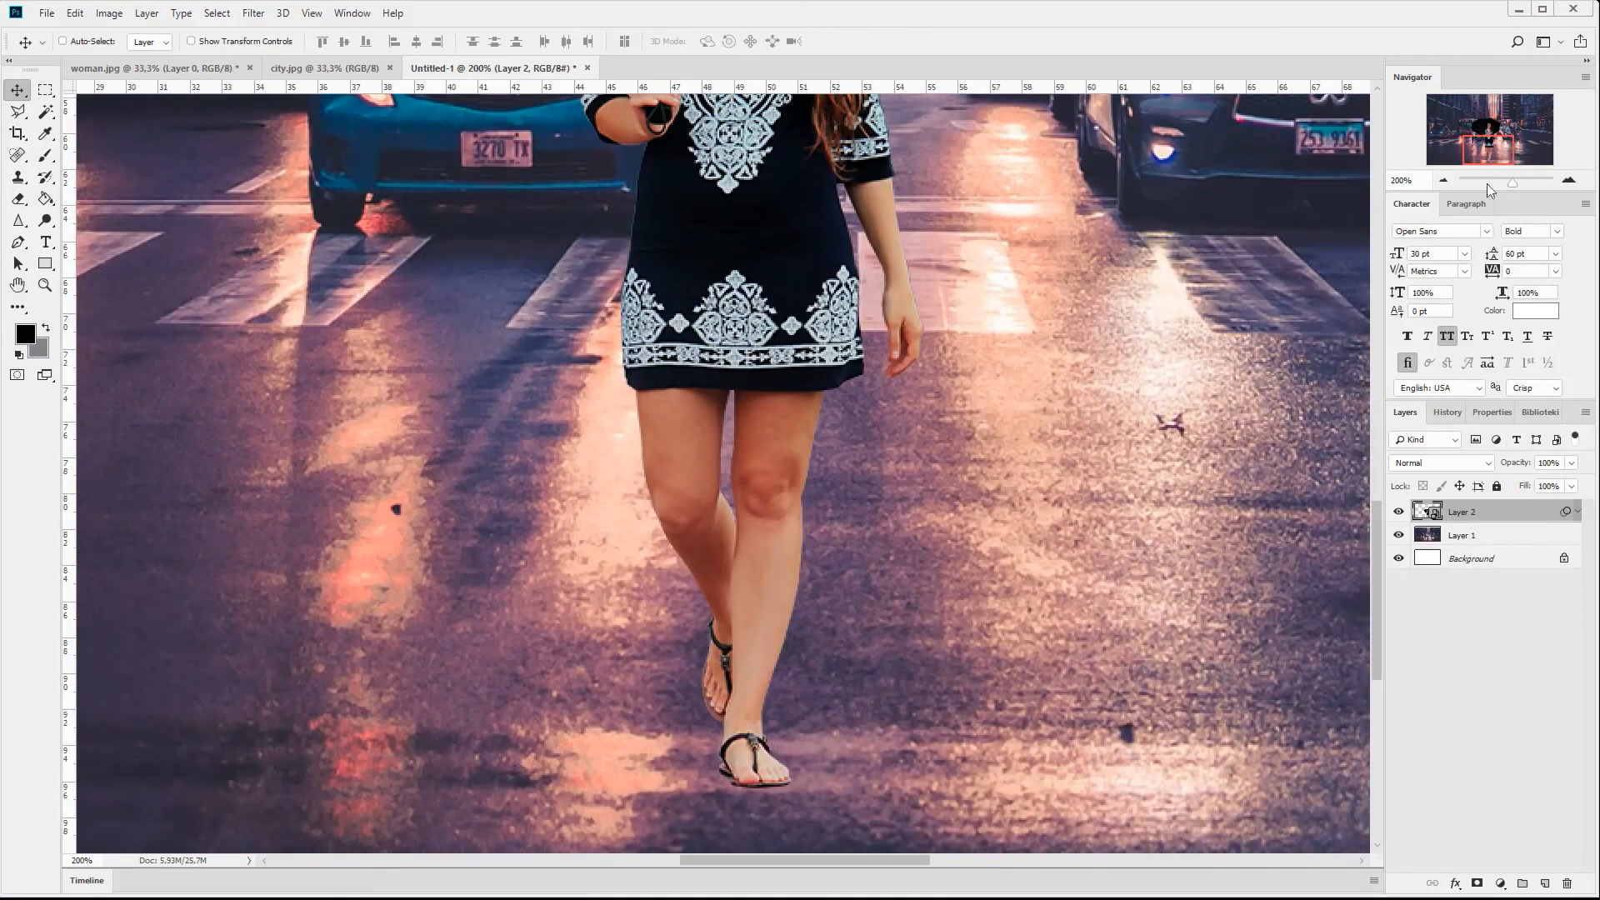
right_click(1498, 515)
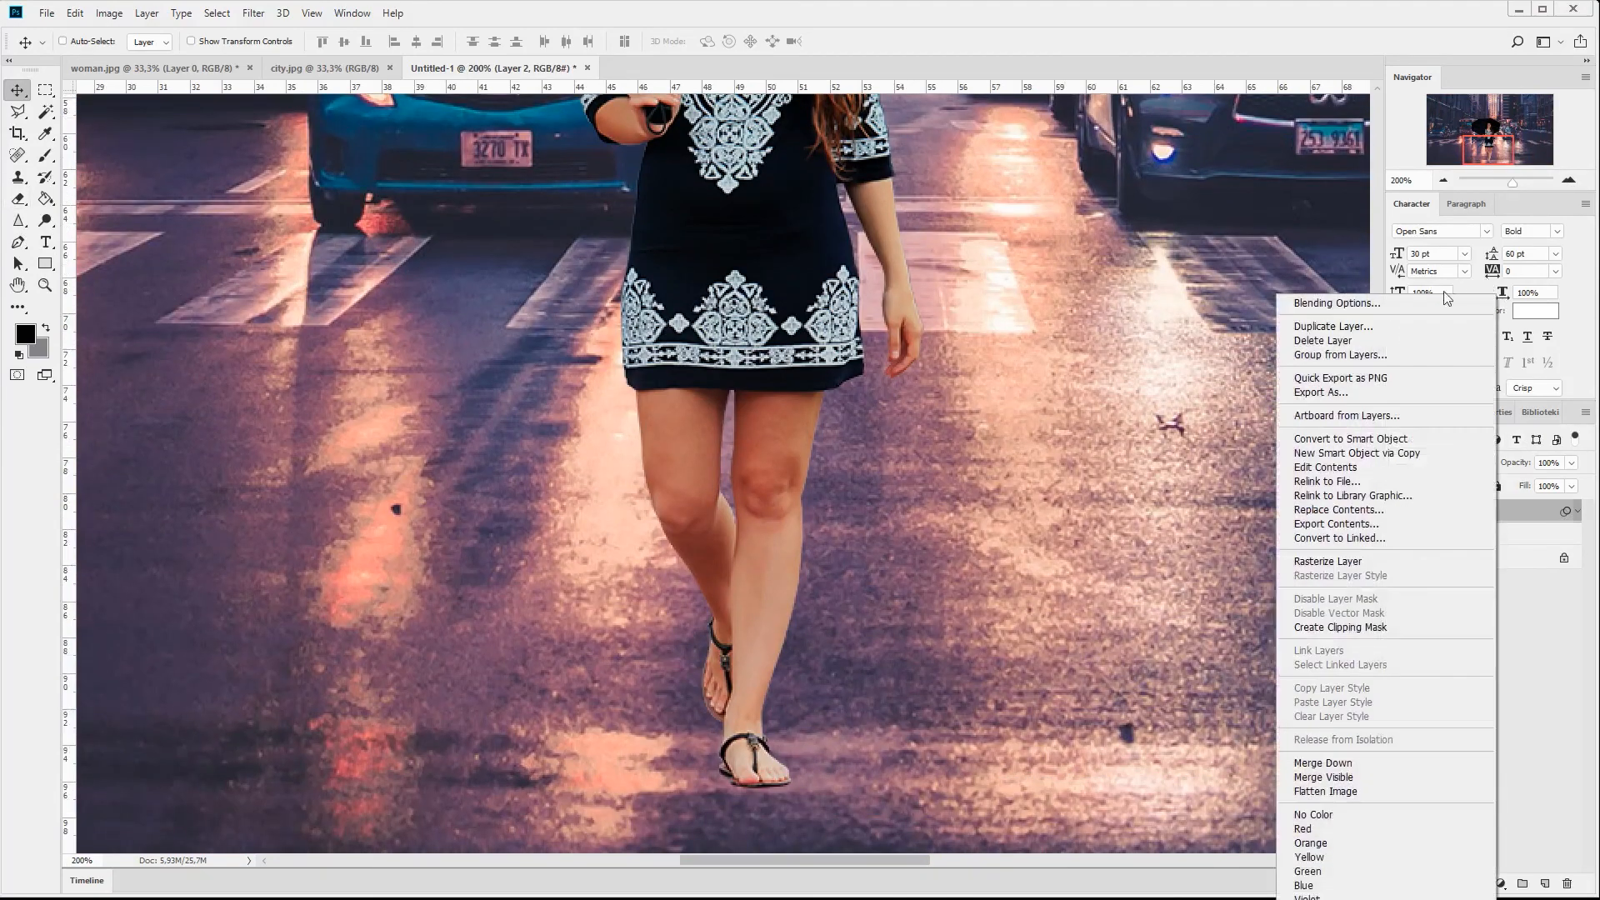
click(1385, 329)
key(Return)
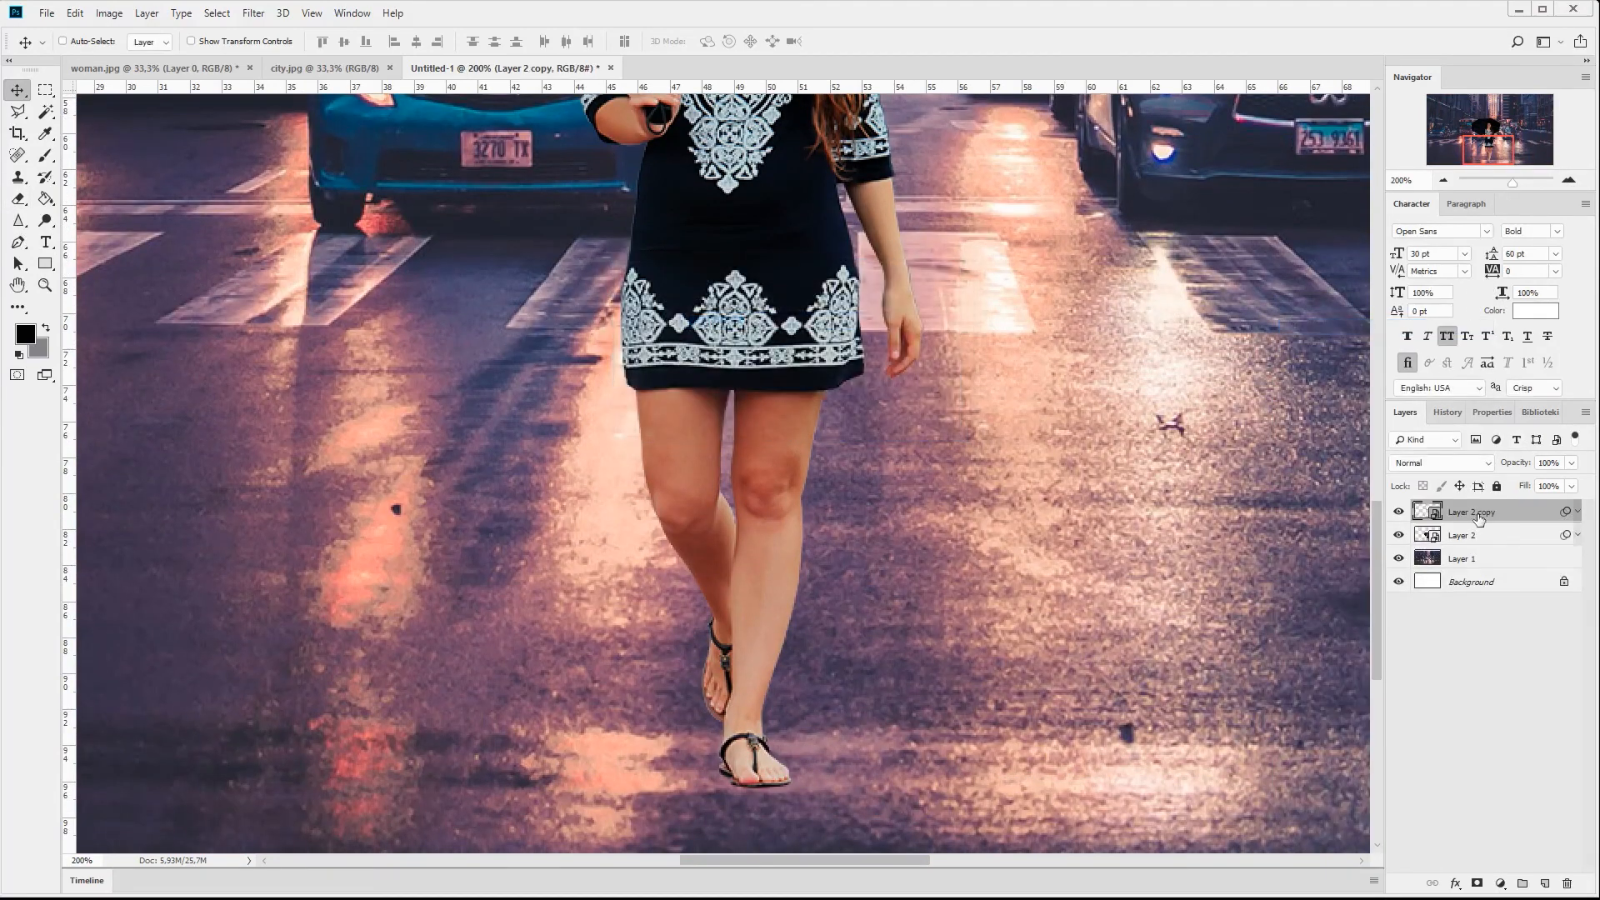
right_click(1509, 535)
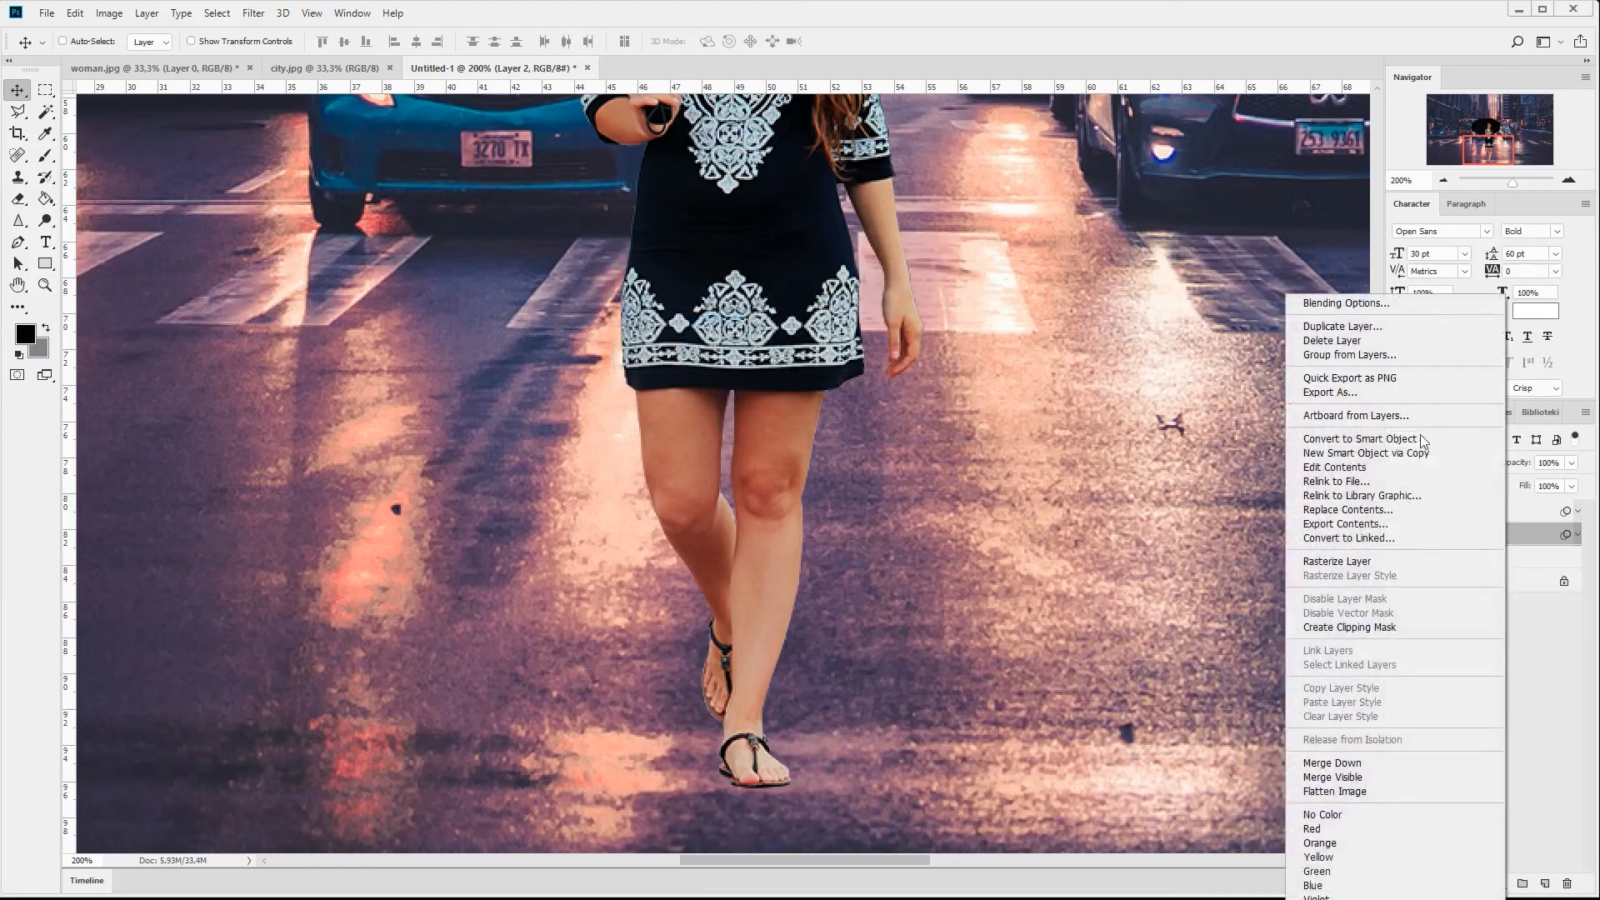
click(1377, 560)
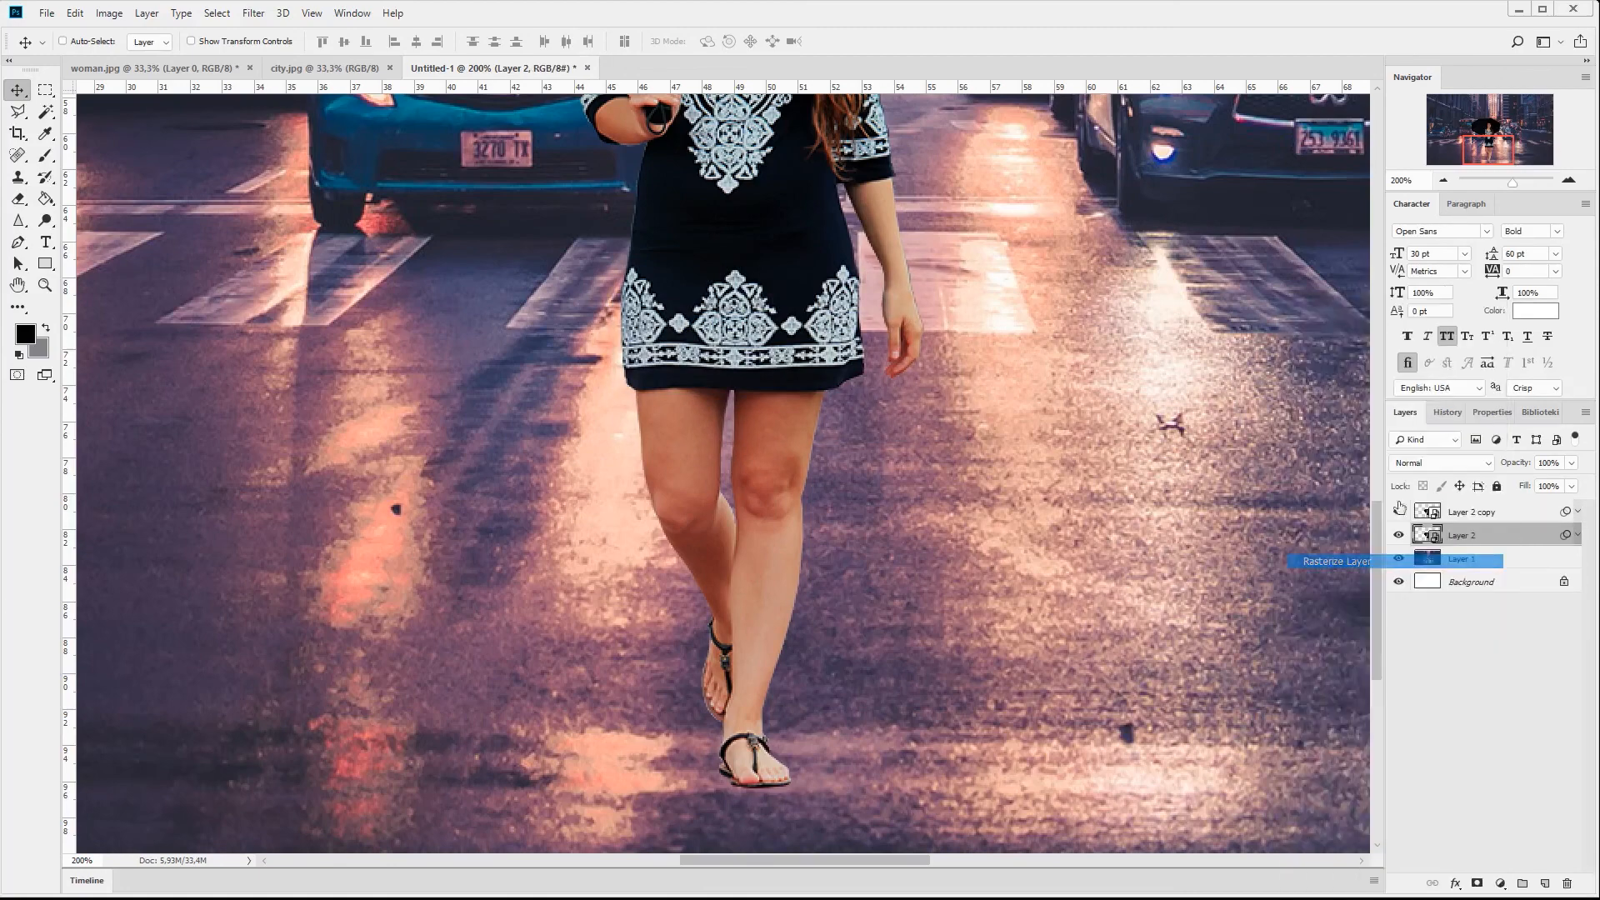
Step: Flip the rasterized woman upside down, squash her to about -13.4% height, and place her under the feet as a reflection
click(1442, 179)
key(ctrl+t)
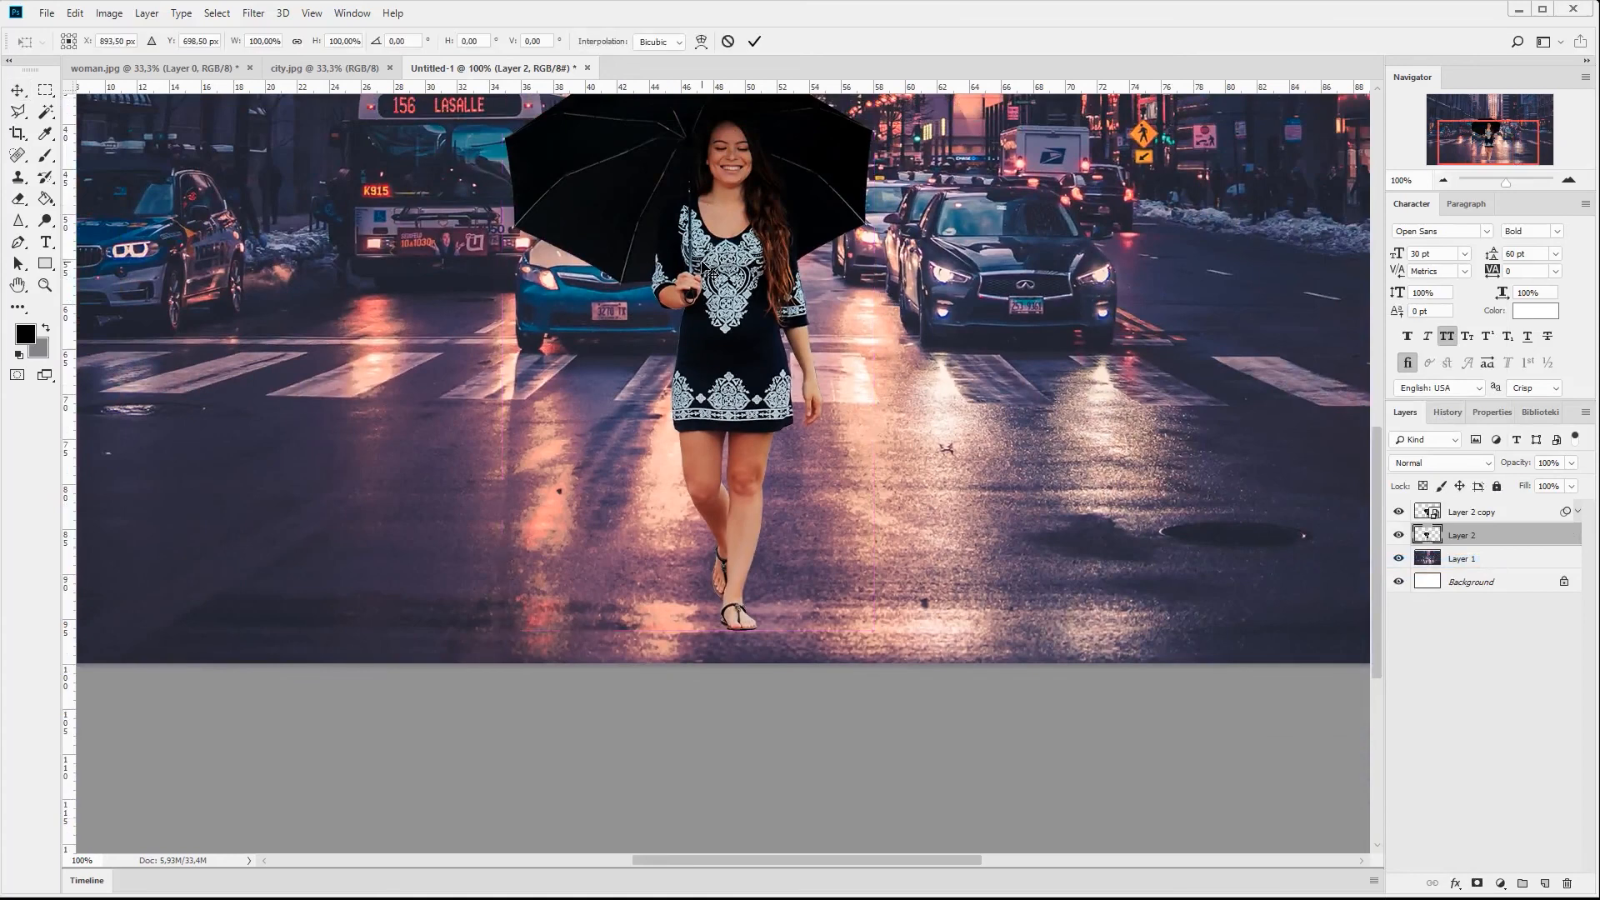
scroll(688, 141, up, 1)
drag(685, 114, 689, 761)
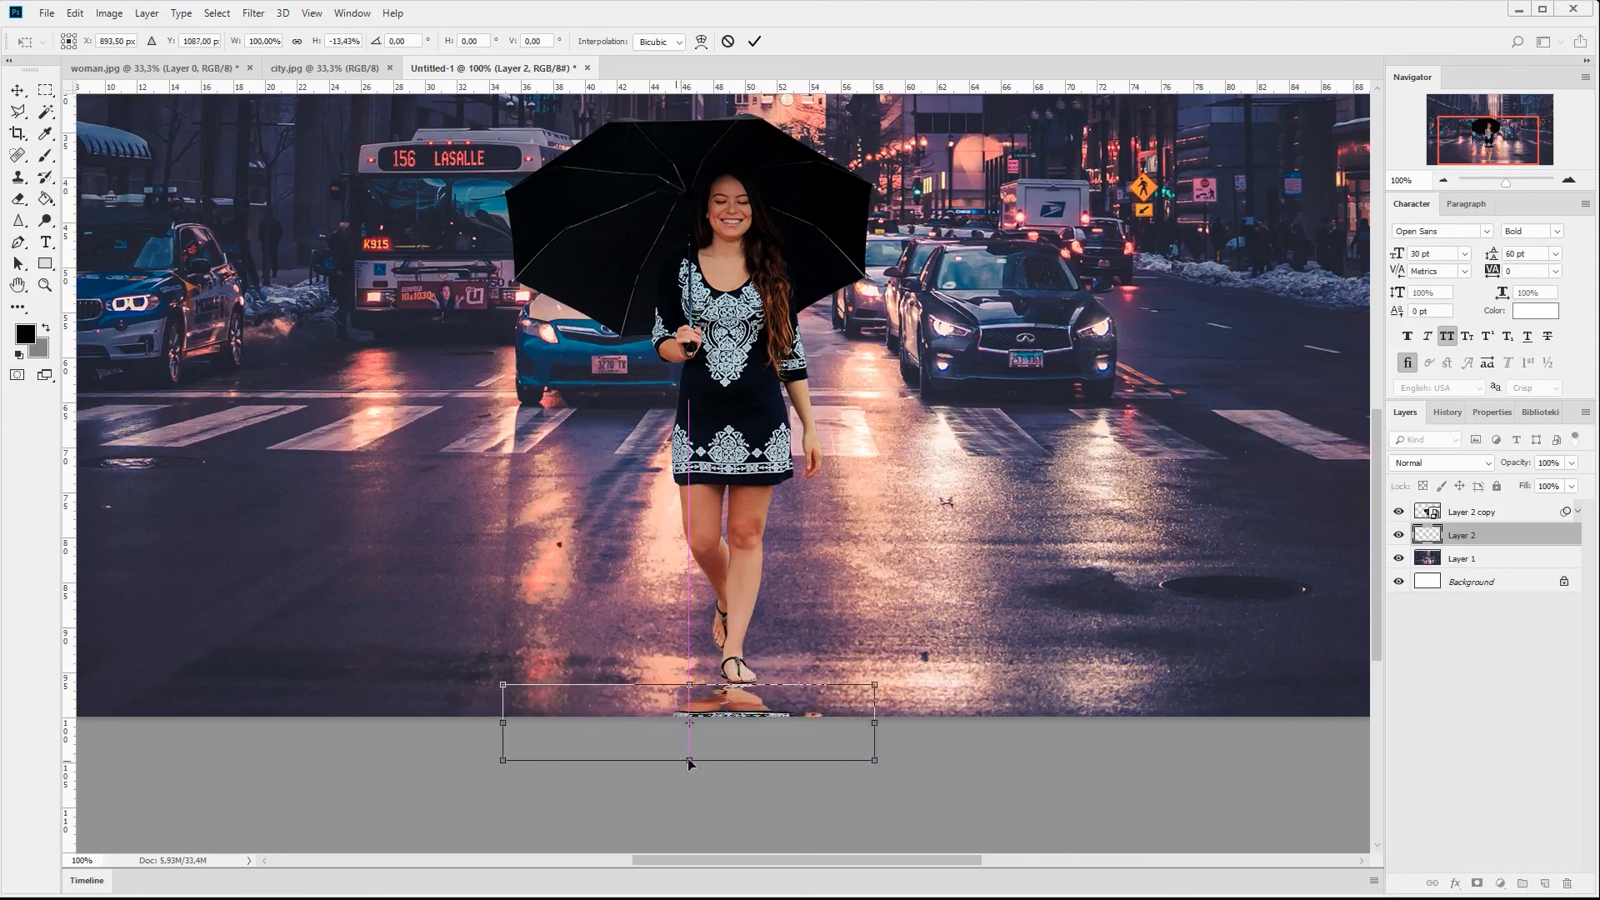
key(Return)
drag(819, 691, 831, 643)
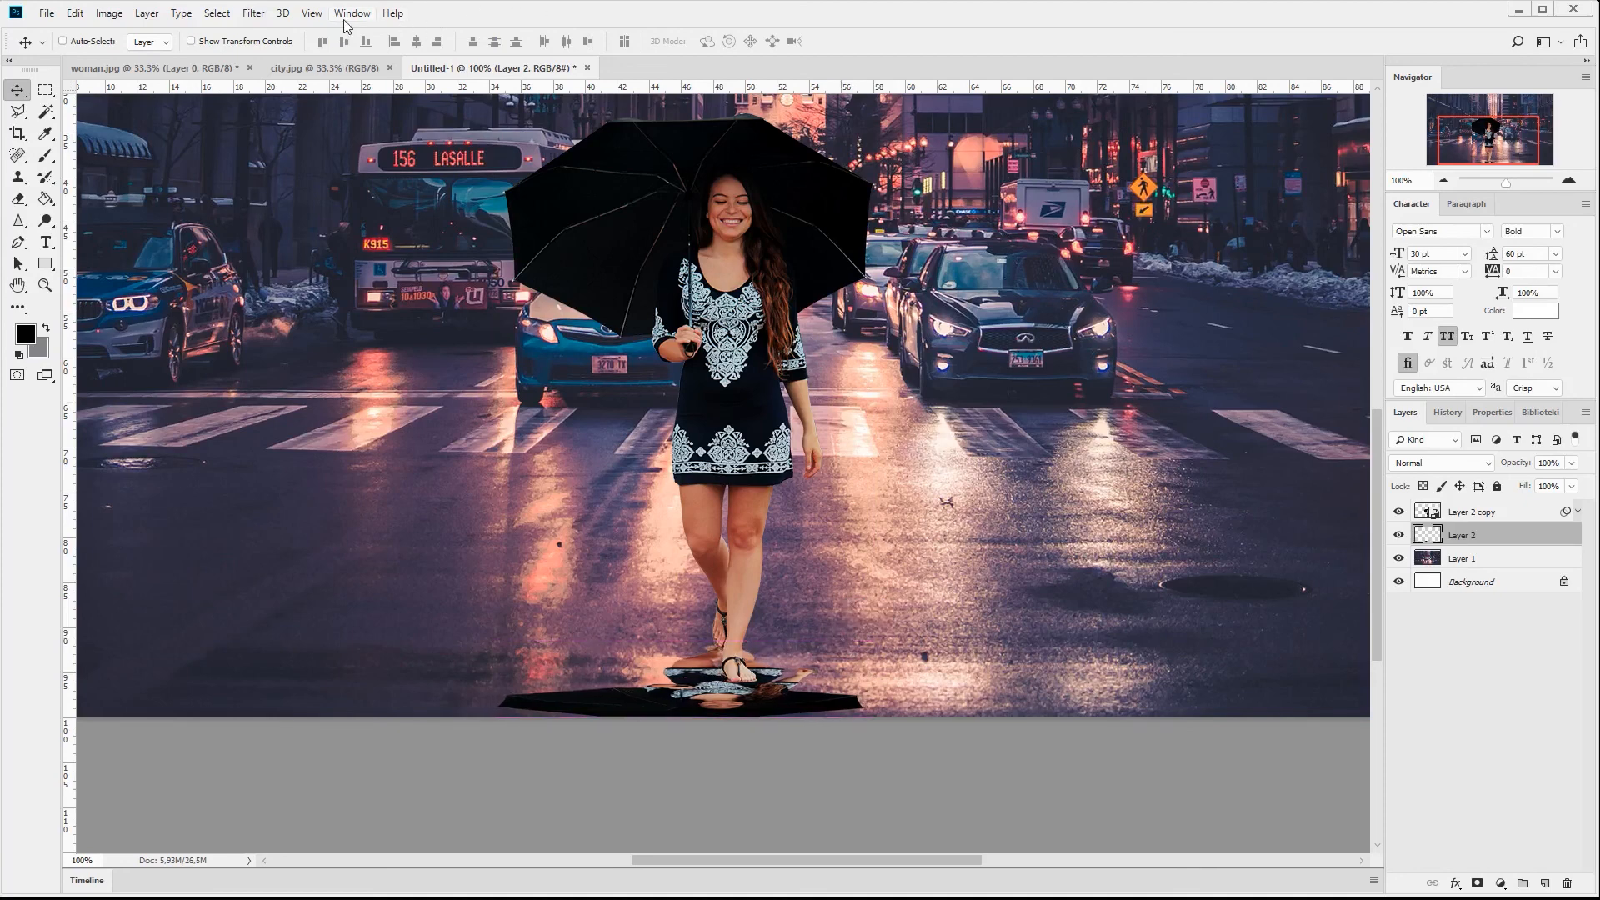
Step: Apply a Gaussian Blur with a radius of about 5.6 pixels to the flattened reflection layer
click(310, 14)
mouse_move(254, 14)
mouse_move(322, 281)
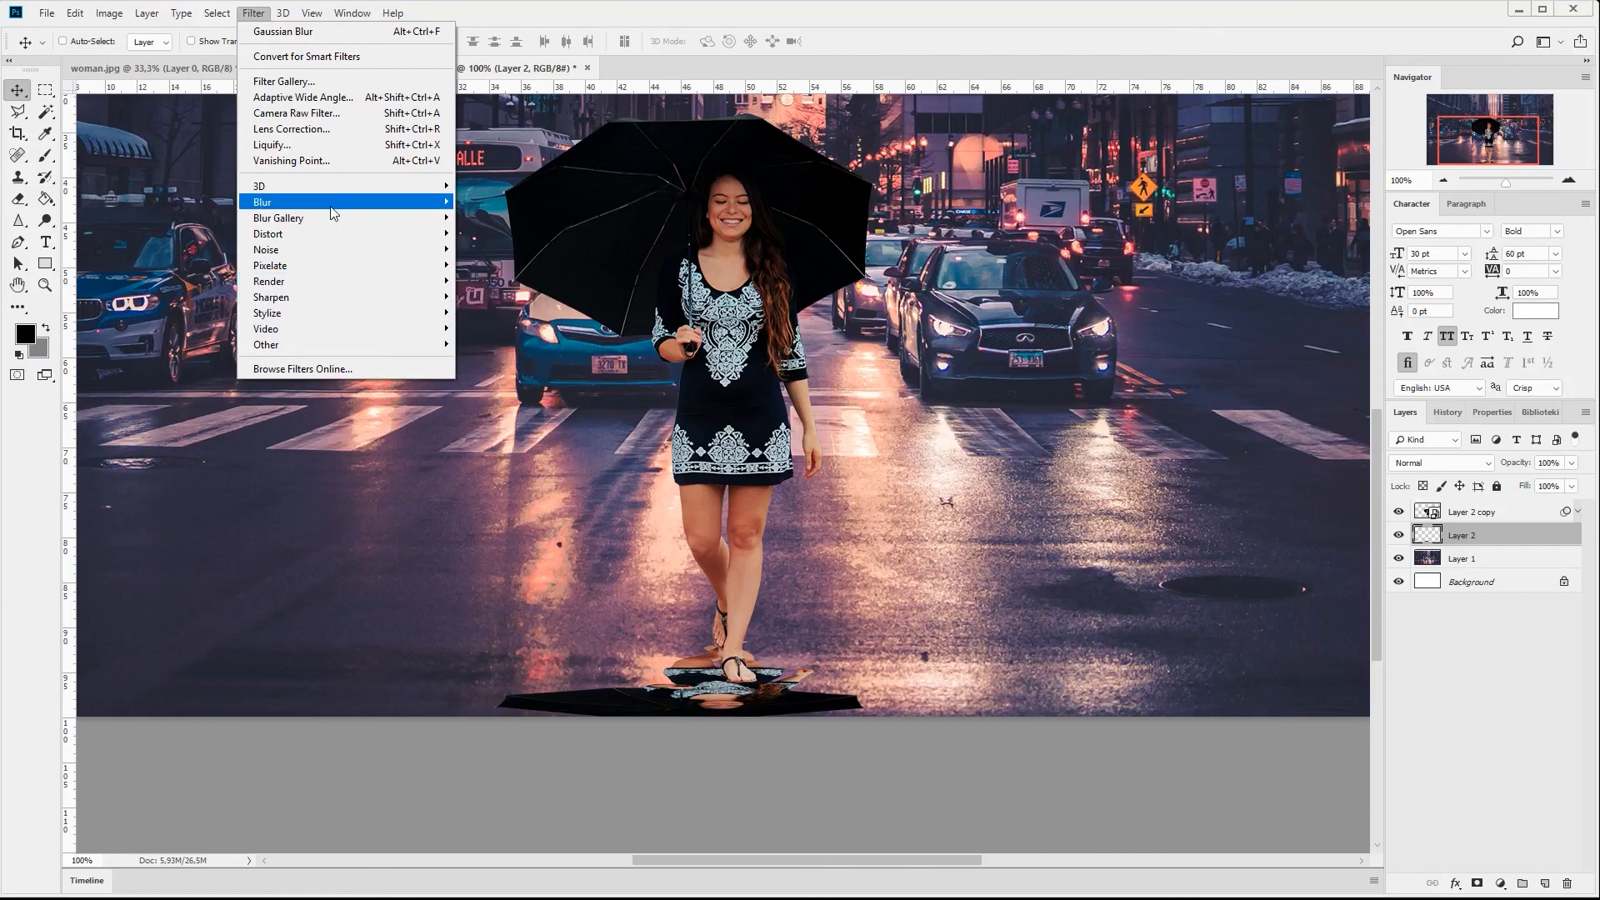
mouse_move(338, 208)
click(493, 265)
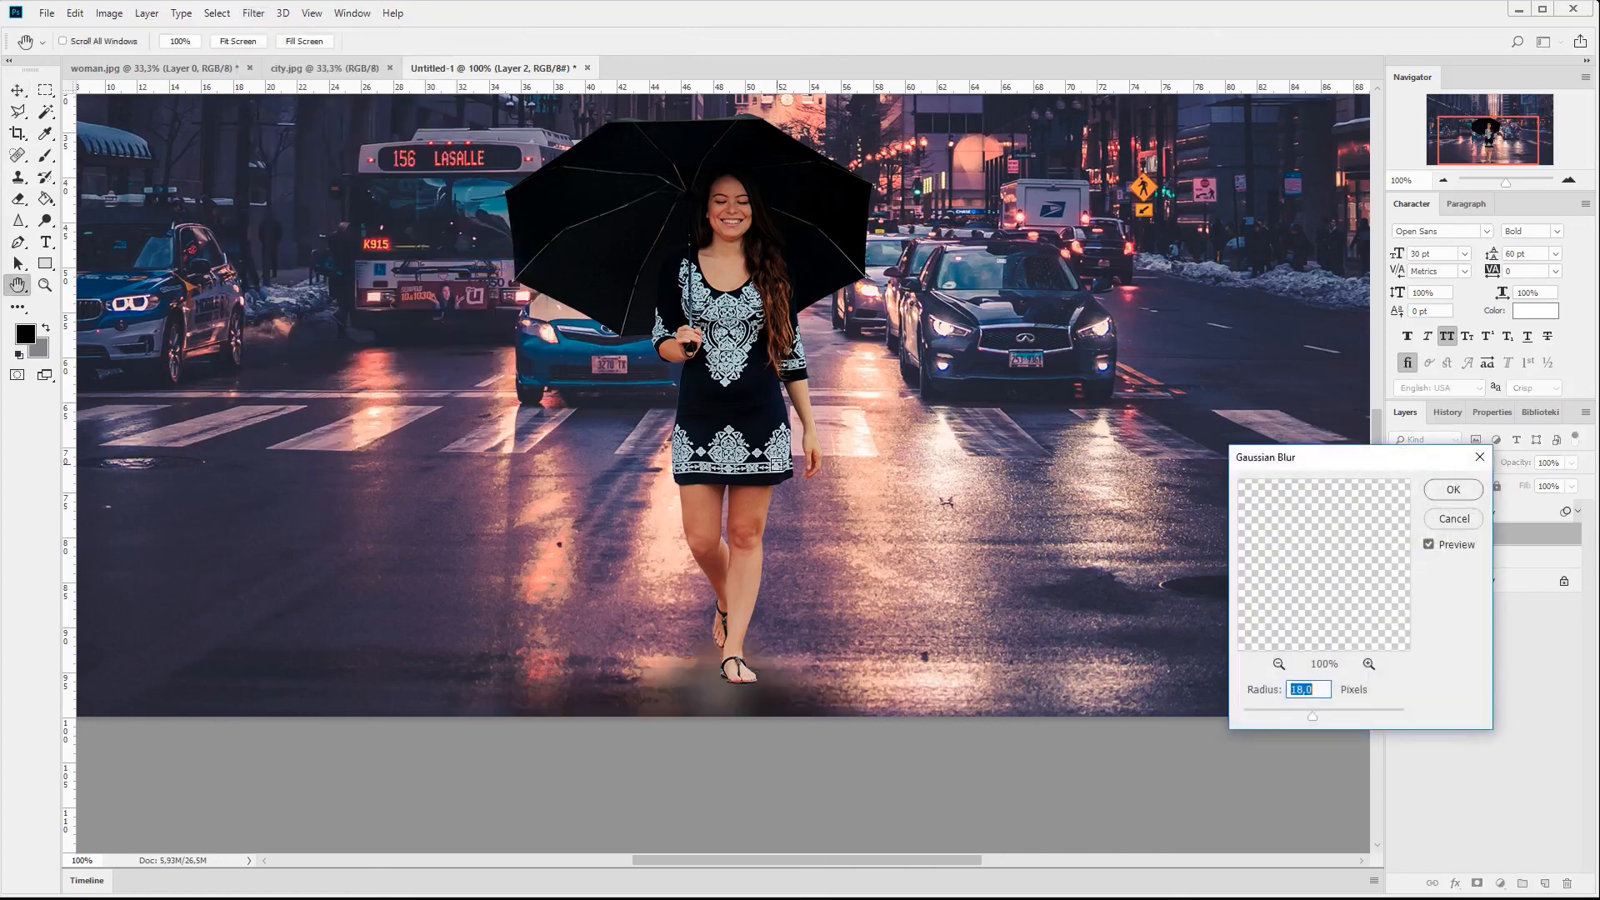
click(1279, 709)
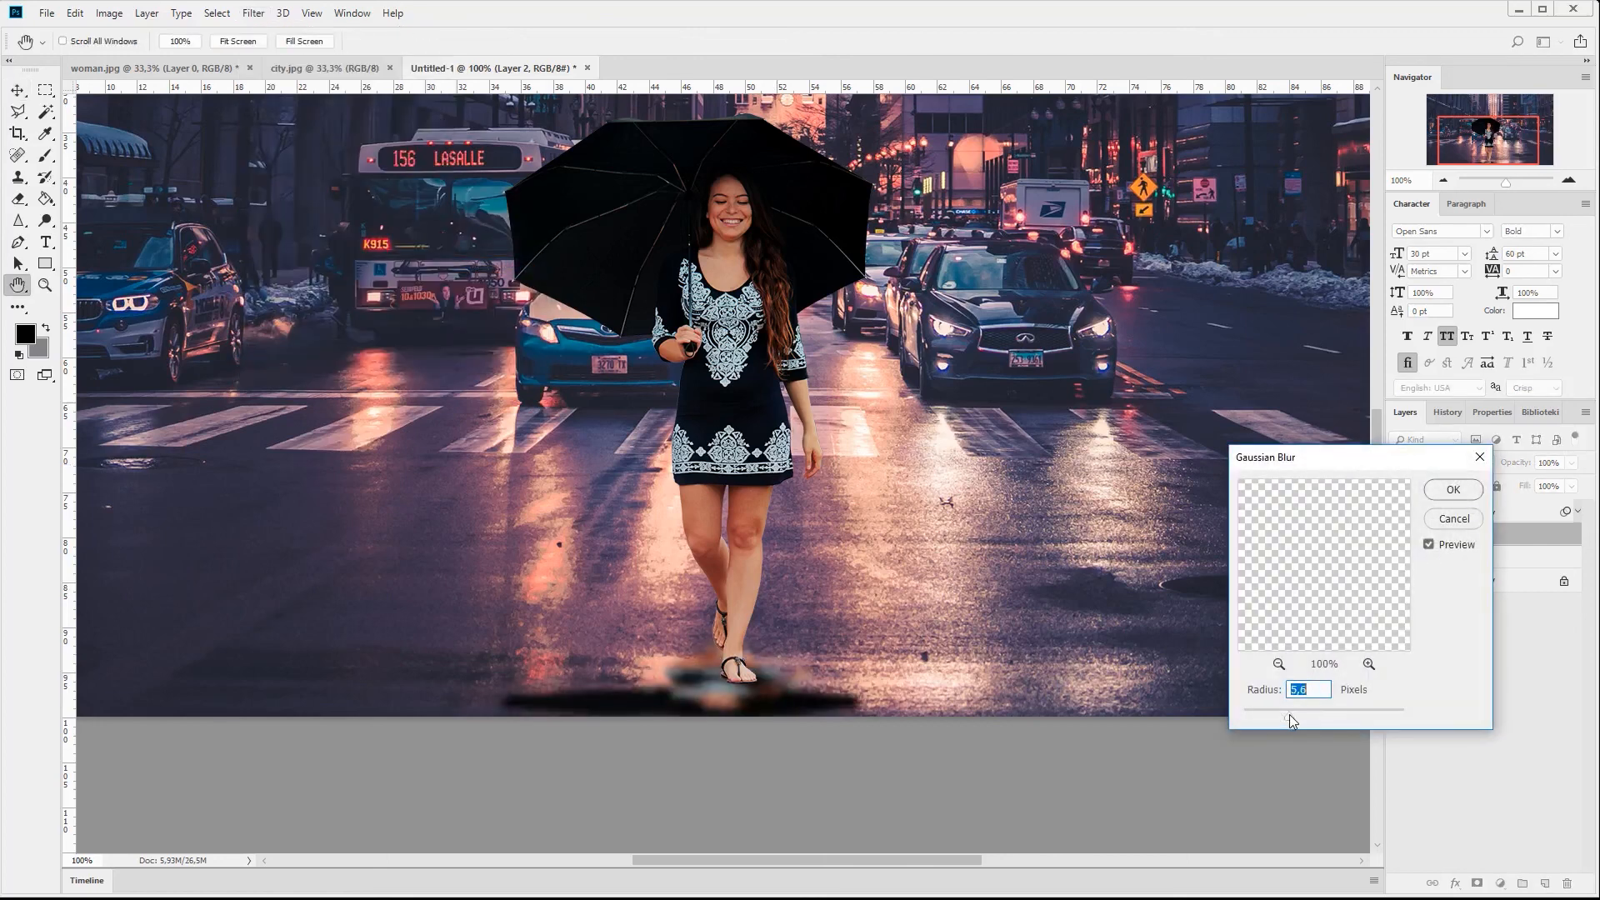
click(1468, 493)
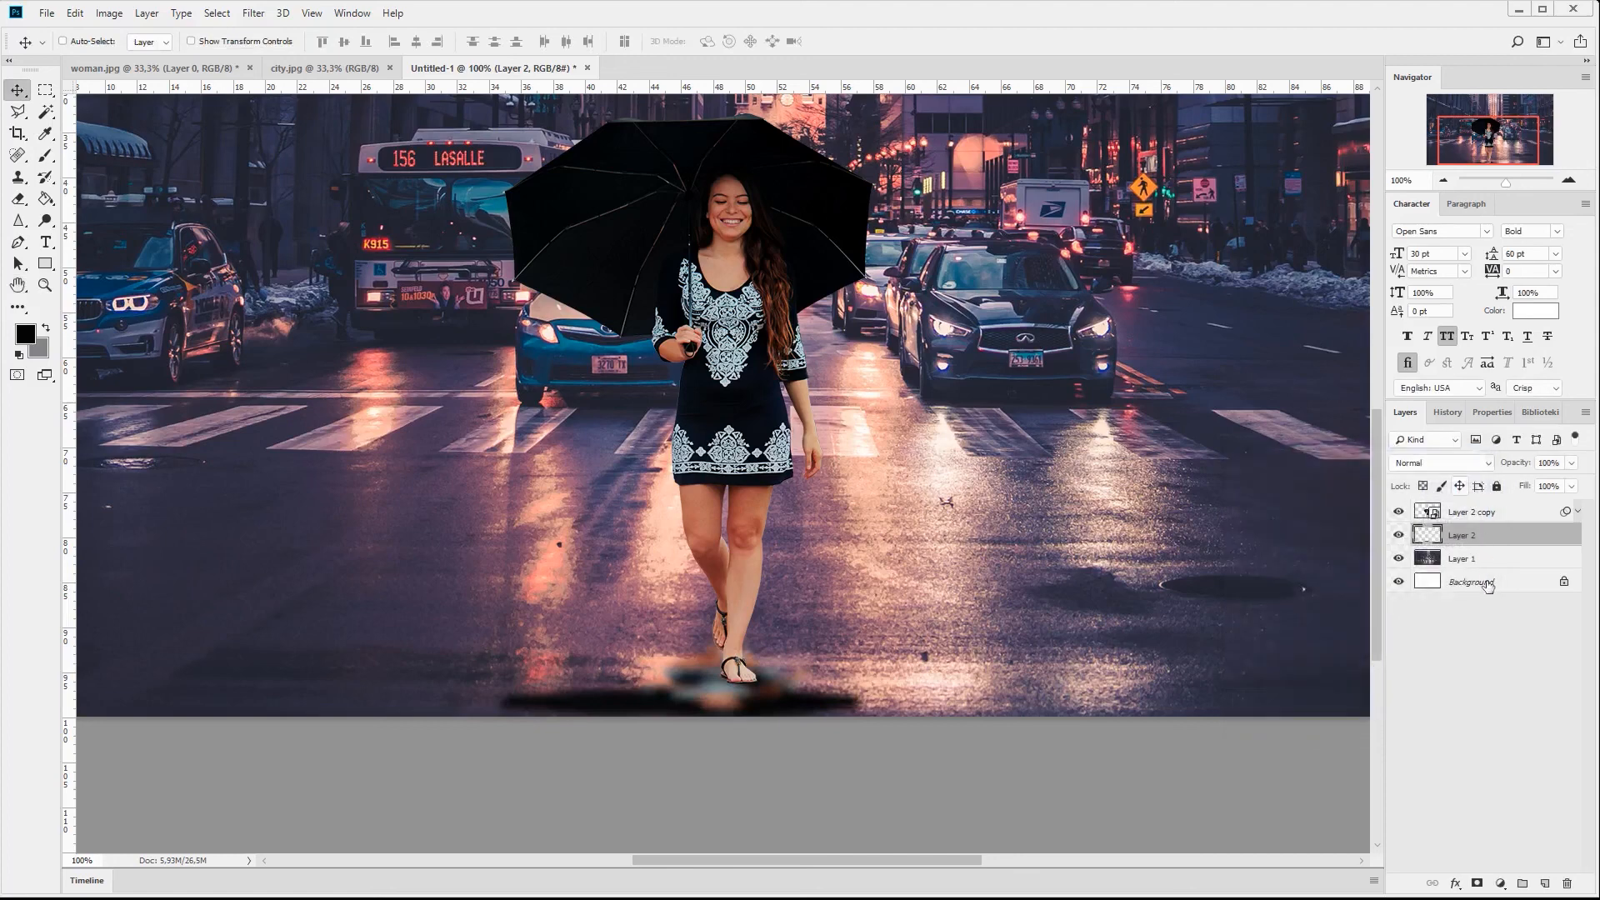
Step: Add a Normal-mode Color Overlay to the blurred reflection layer using a dark navy of H 243, S 35, B 15
double_click(1538, 536)
click(950, 546)
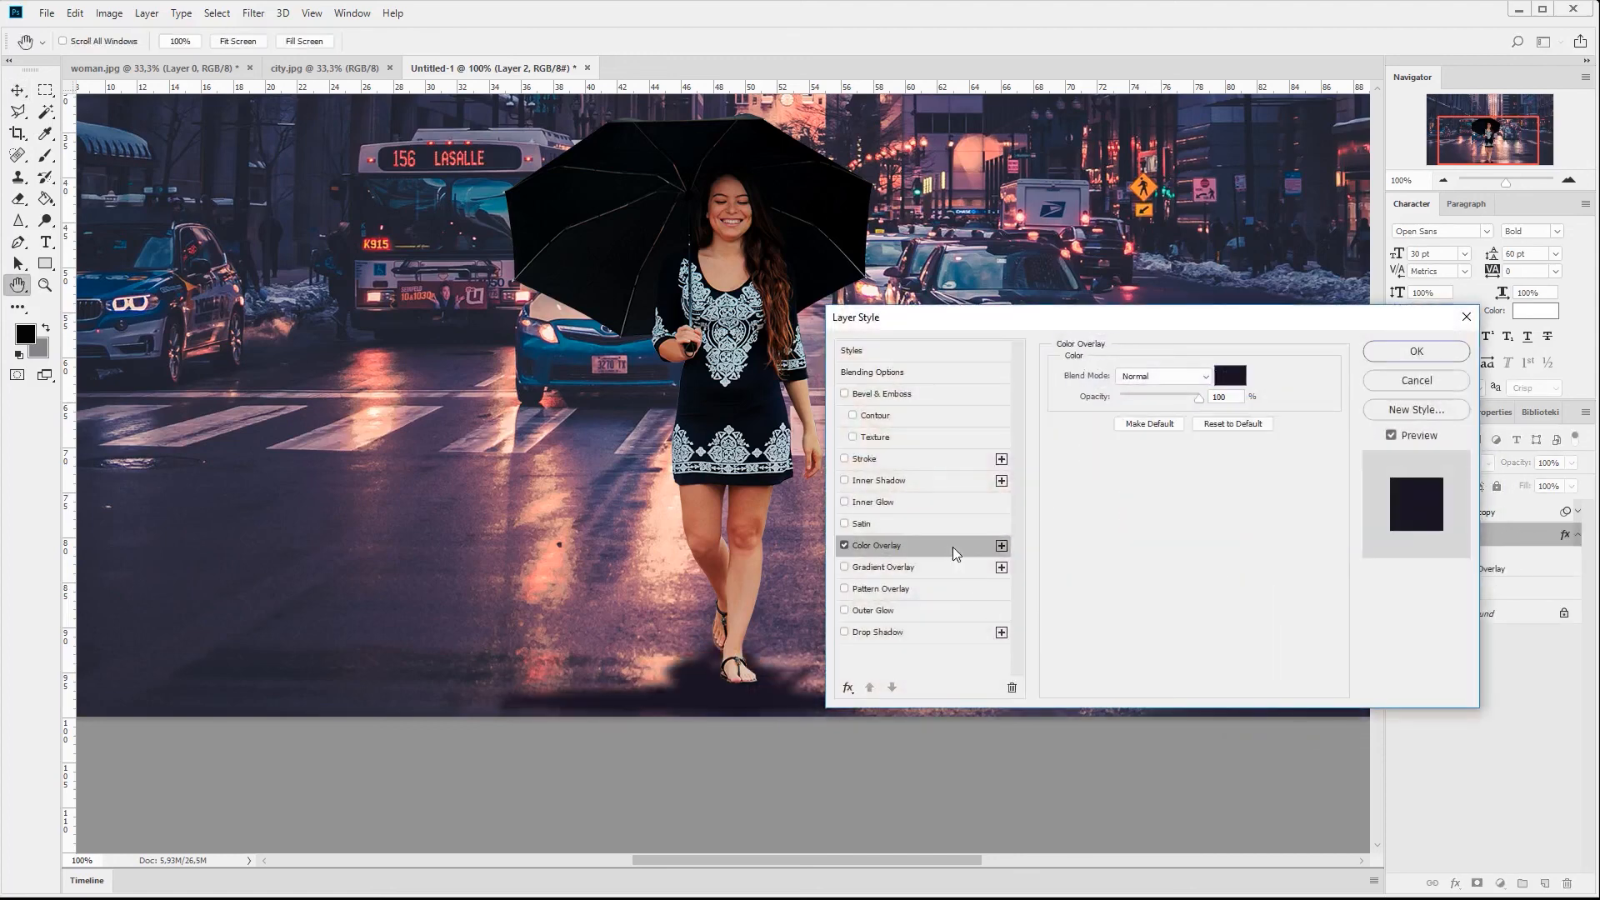
drag(1274, 317, 1326, 159)
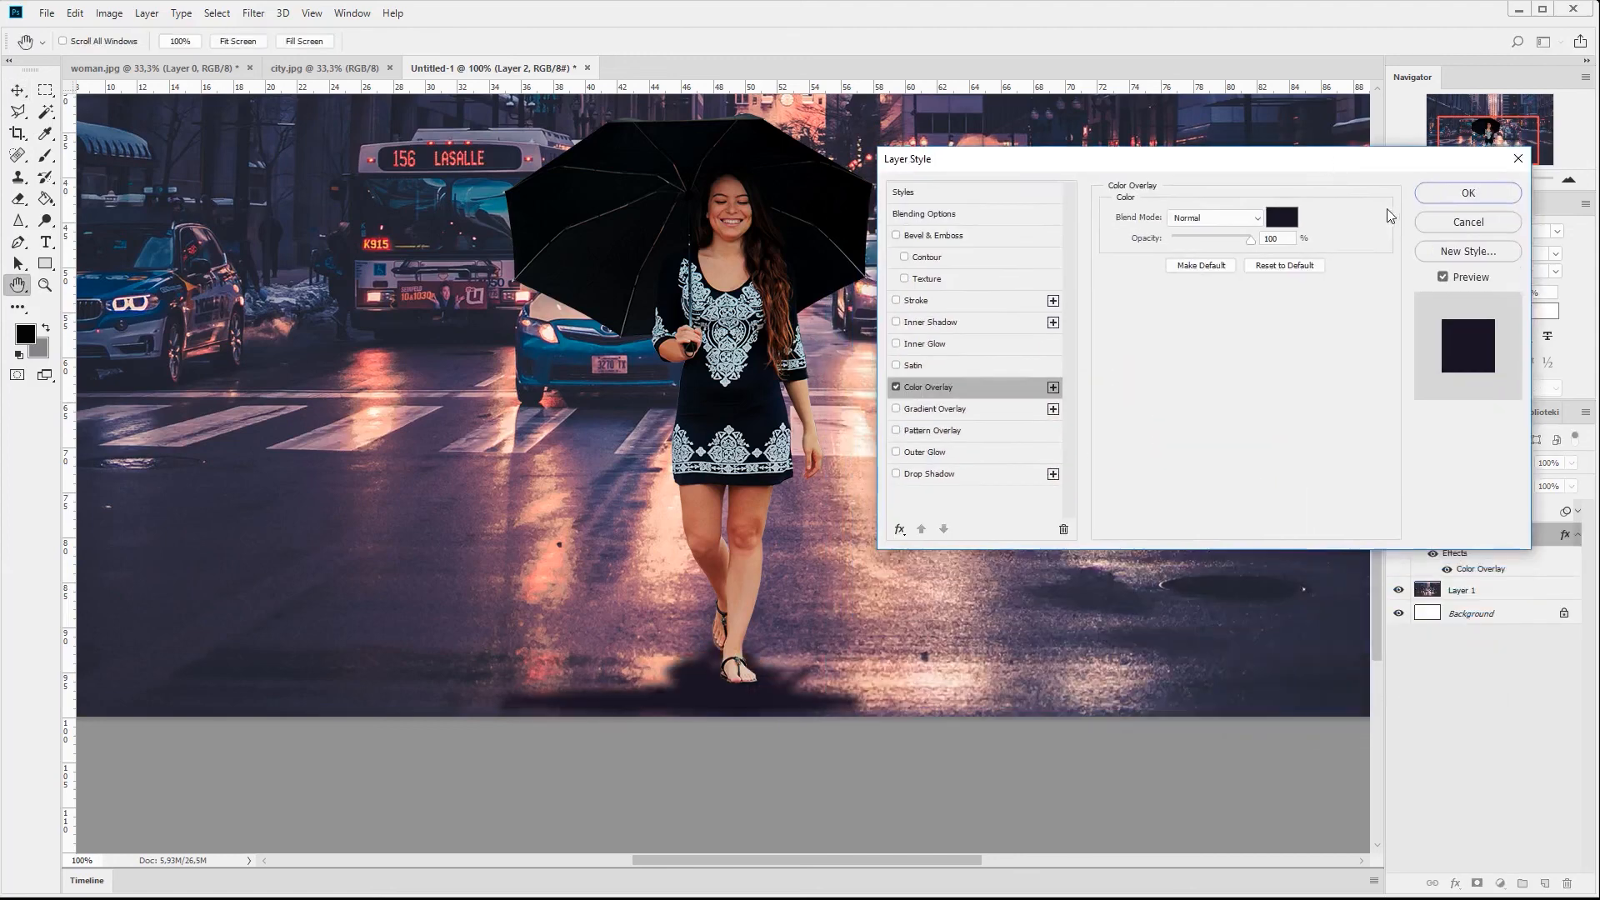
click(1280, 219)
click(1112, 595)
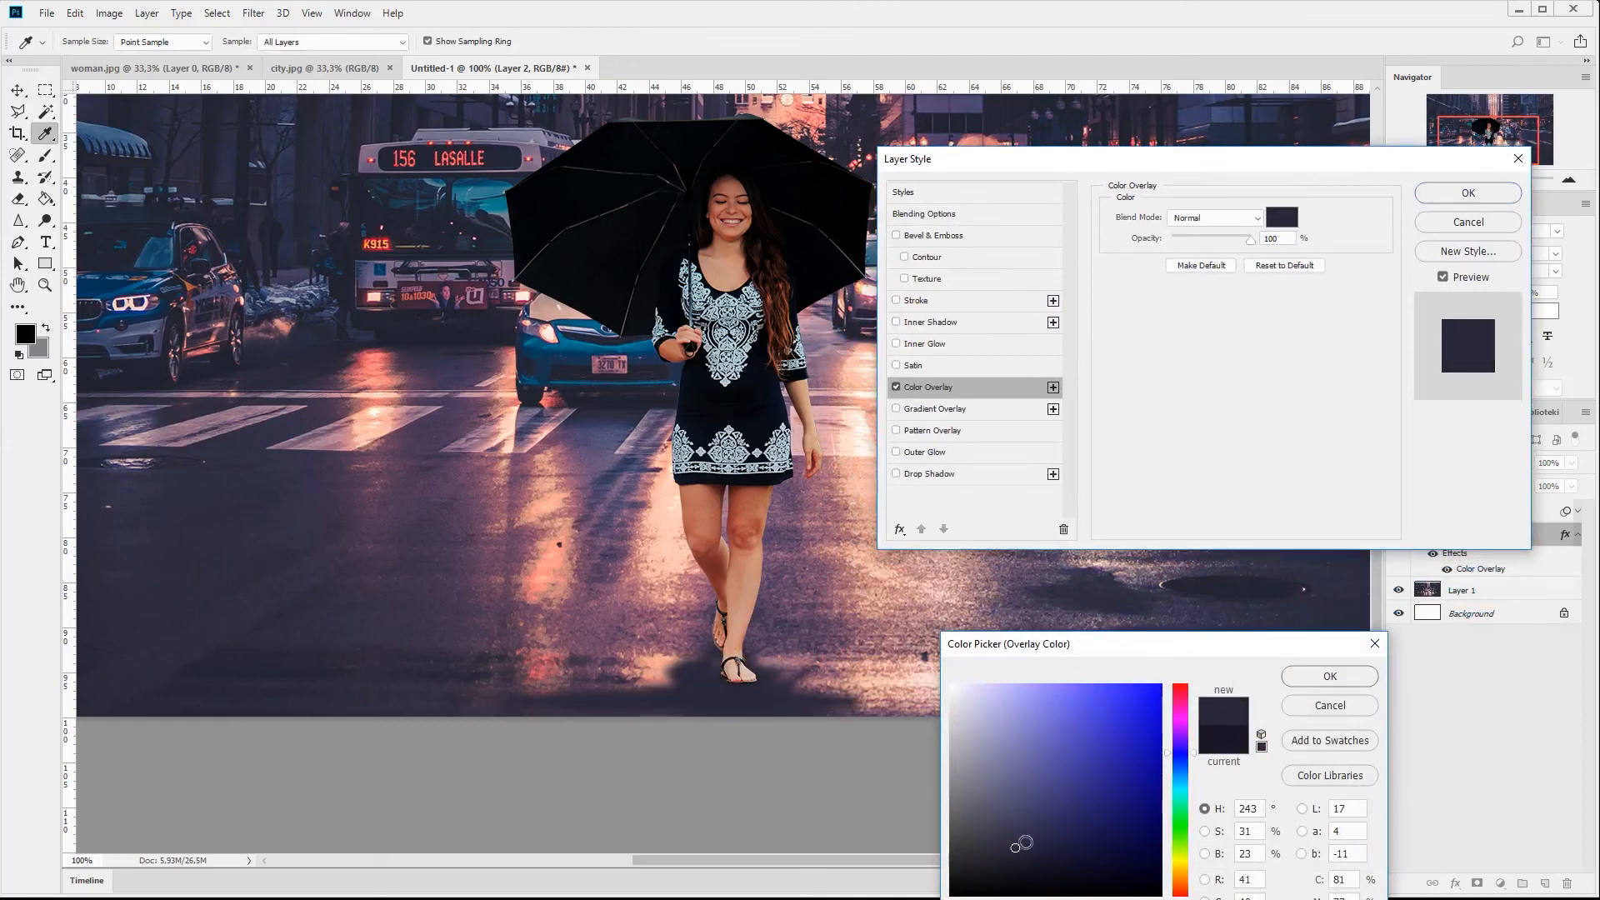
click(1023, 864)
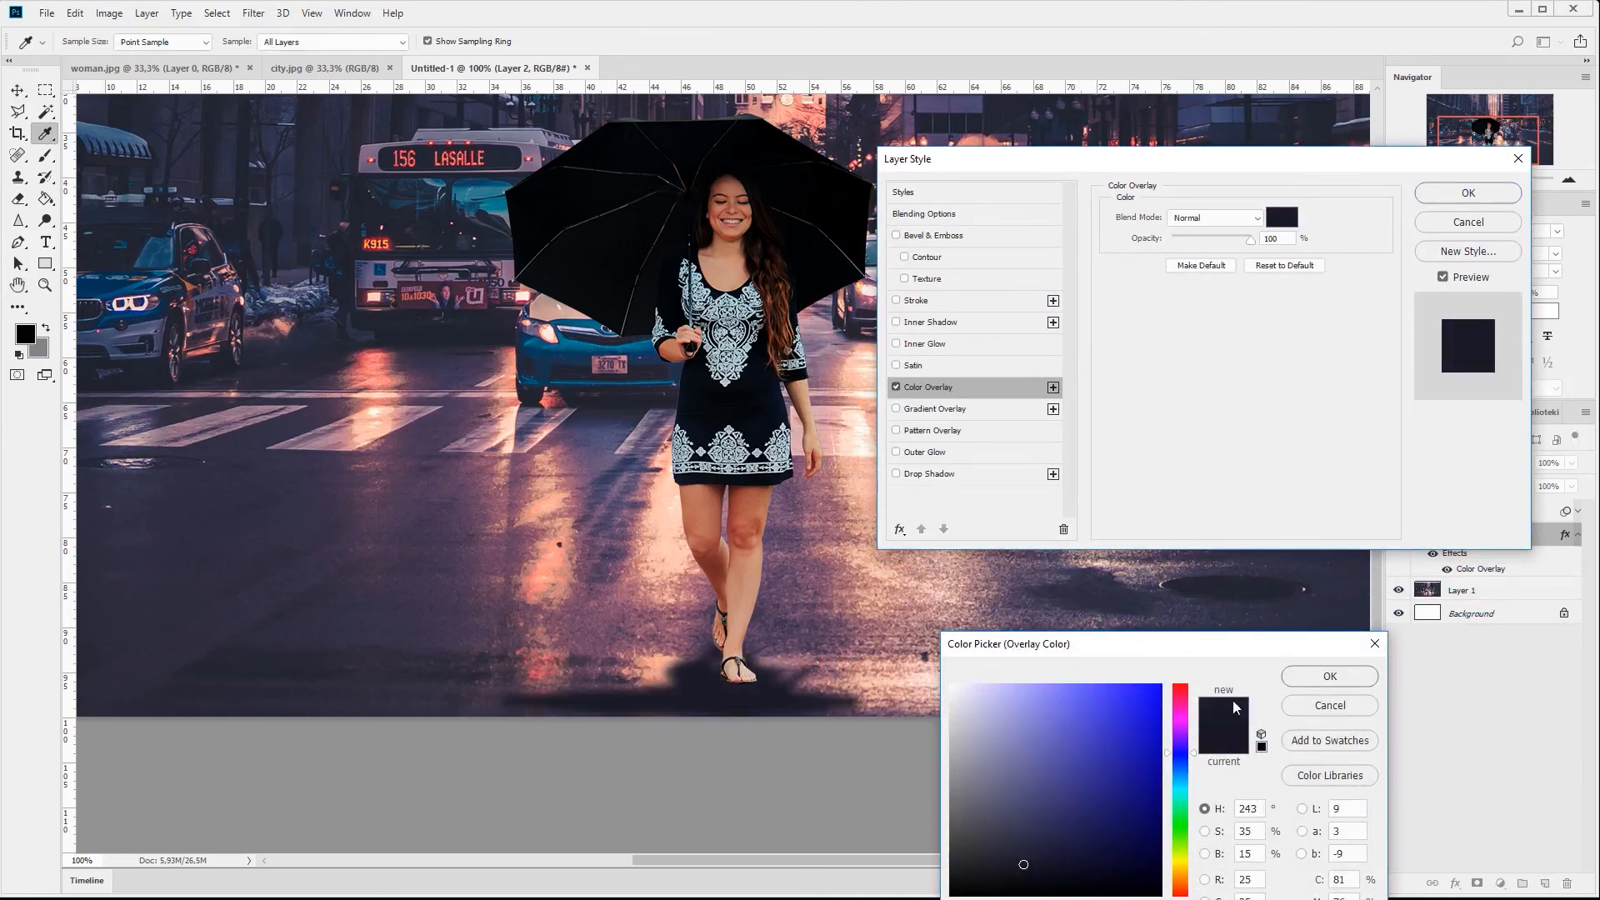
click(1324, 675)
click(1462, 194)
Step: Lower the opacity of the reflection layer beneath the woman's feet to 72%
click(1570, 463)
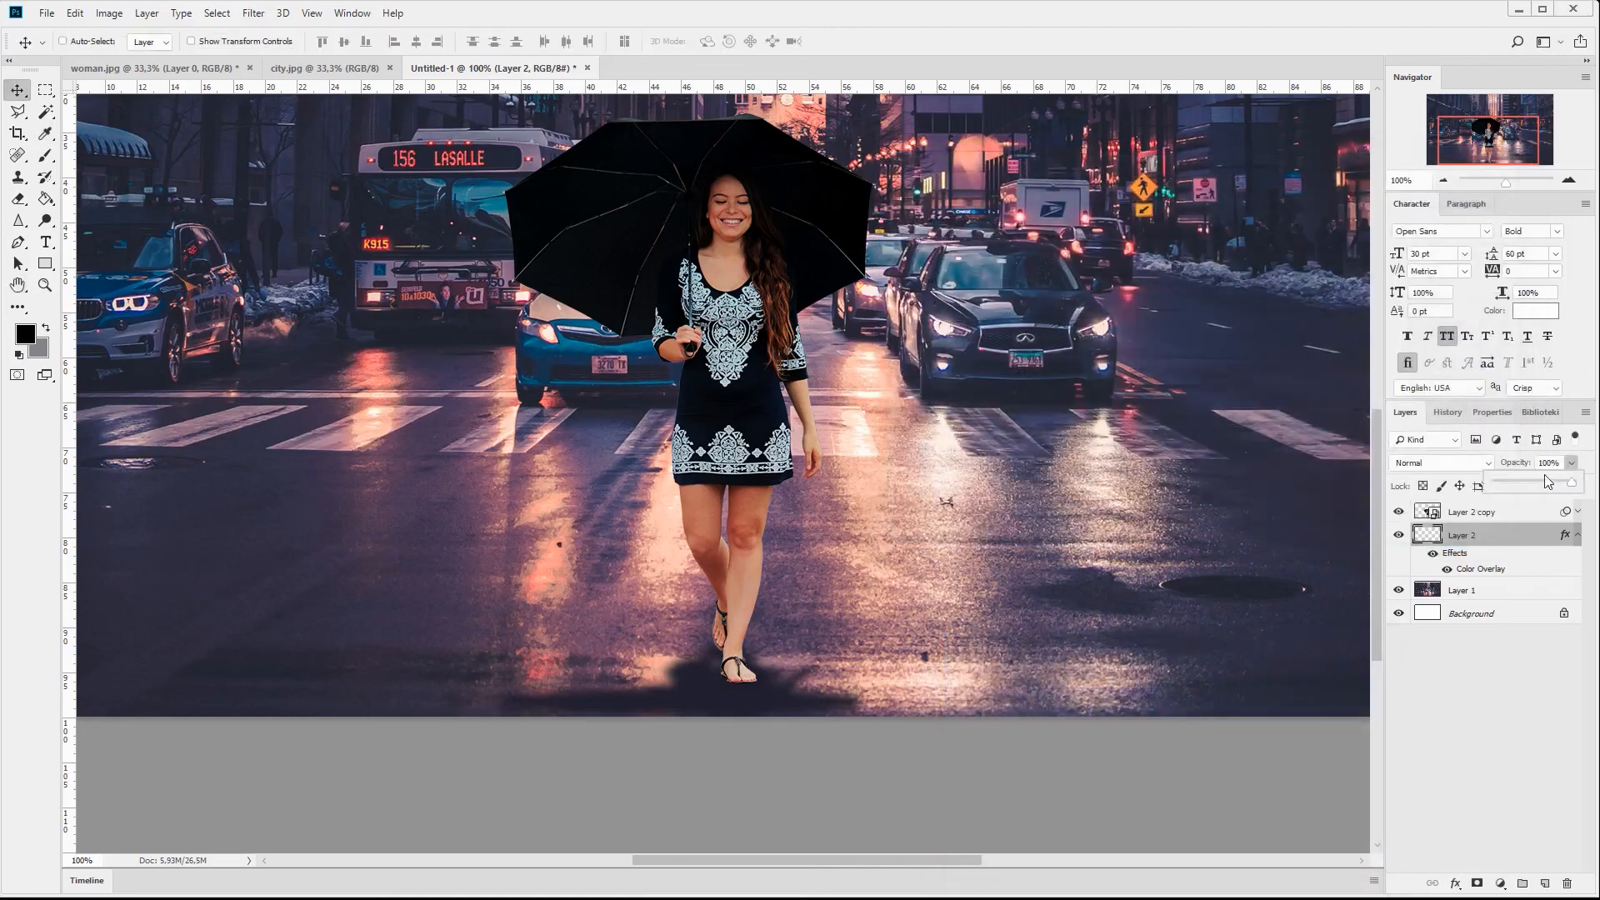
drag(1545, 487, 1549, 486)
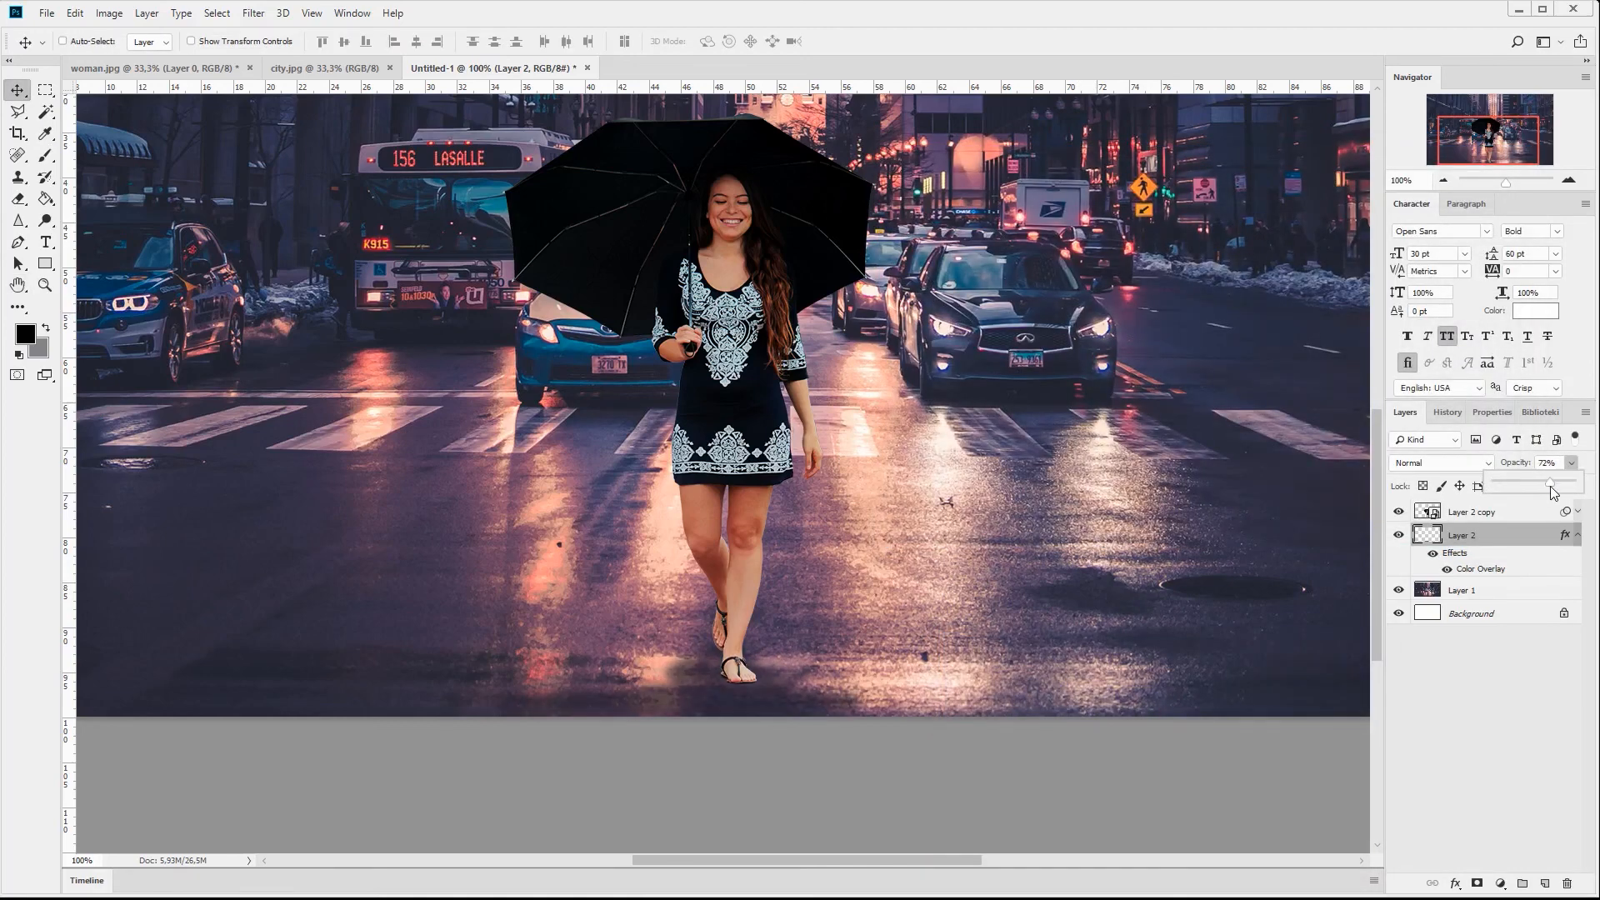
drag(766, 717, 808, 691)
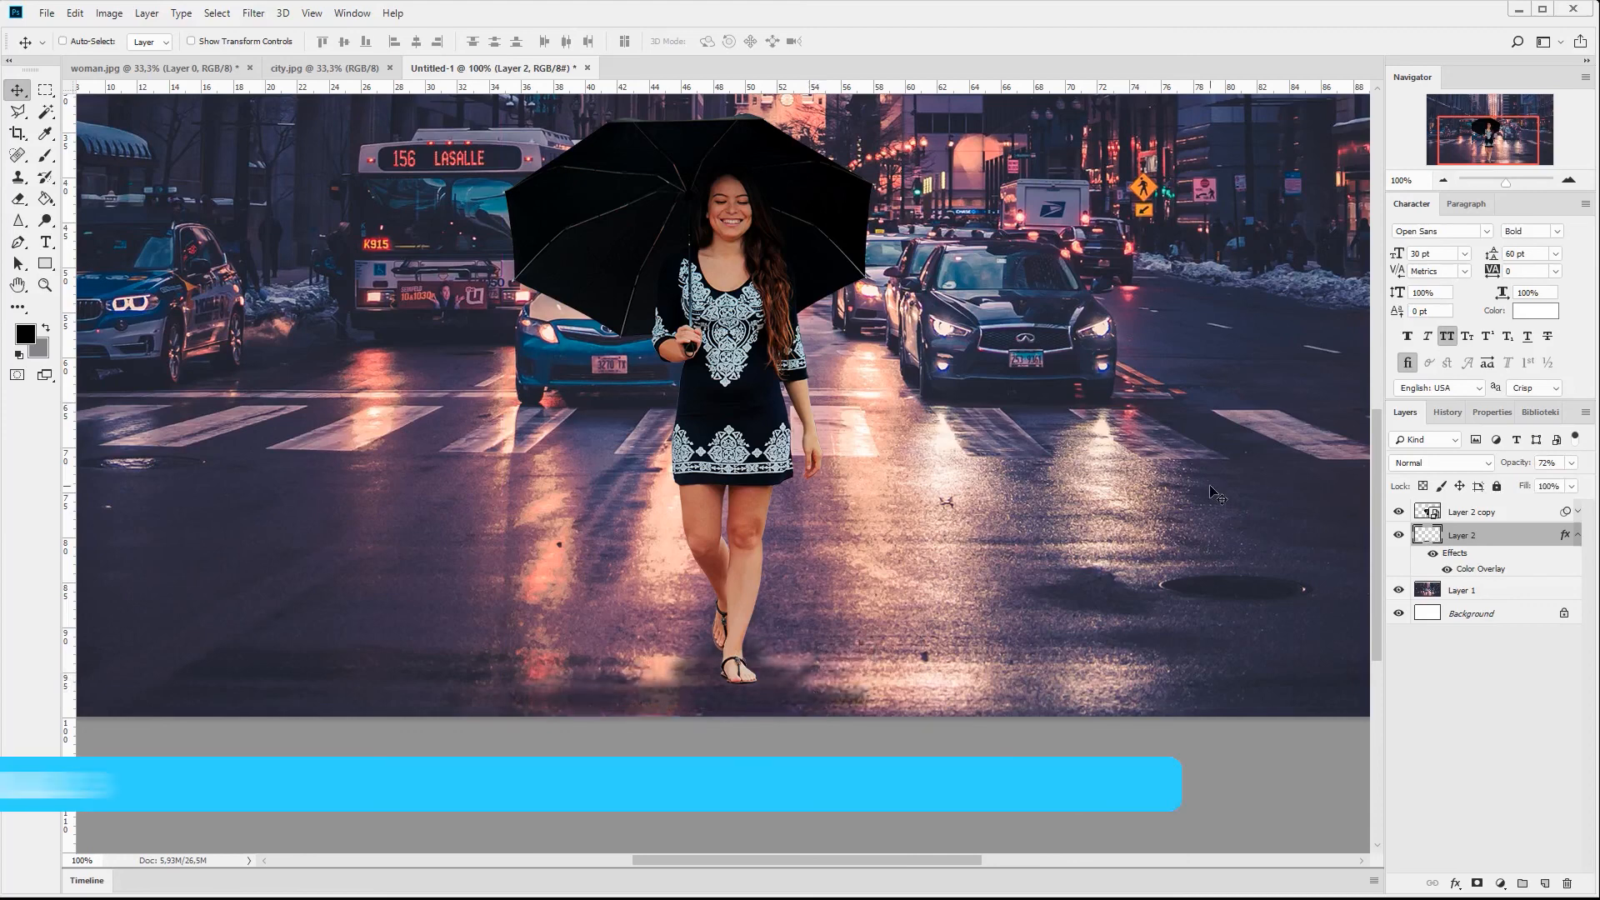
click(1442, 180)
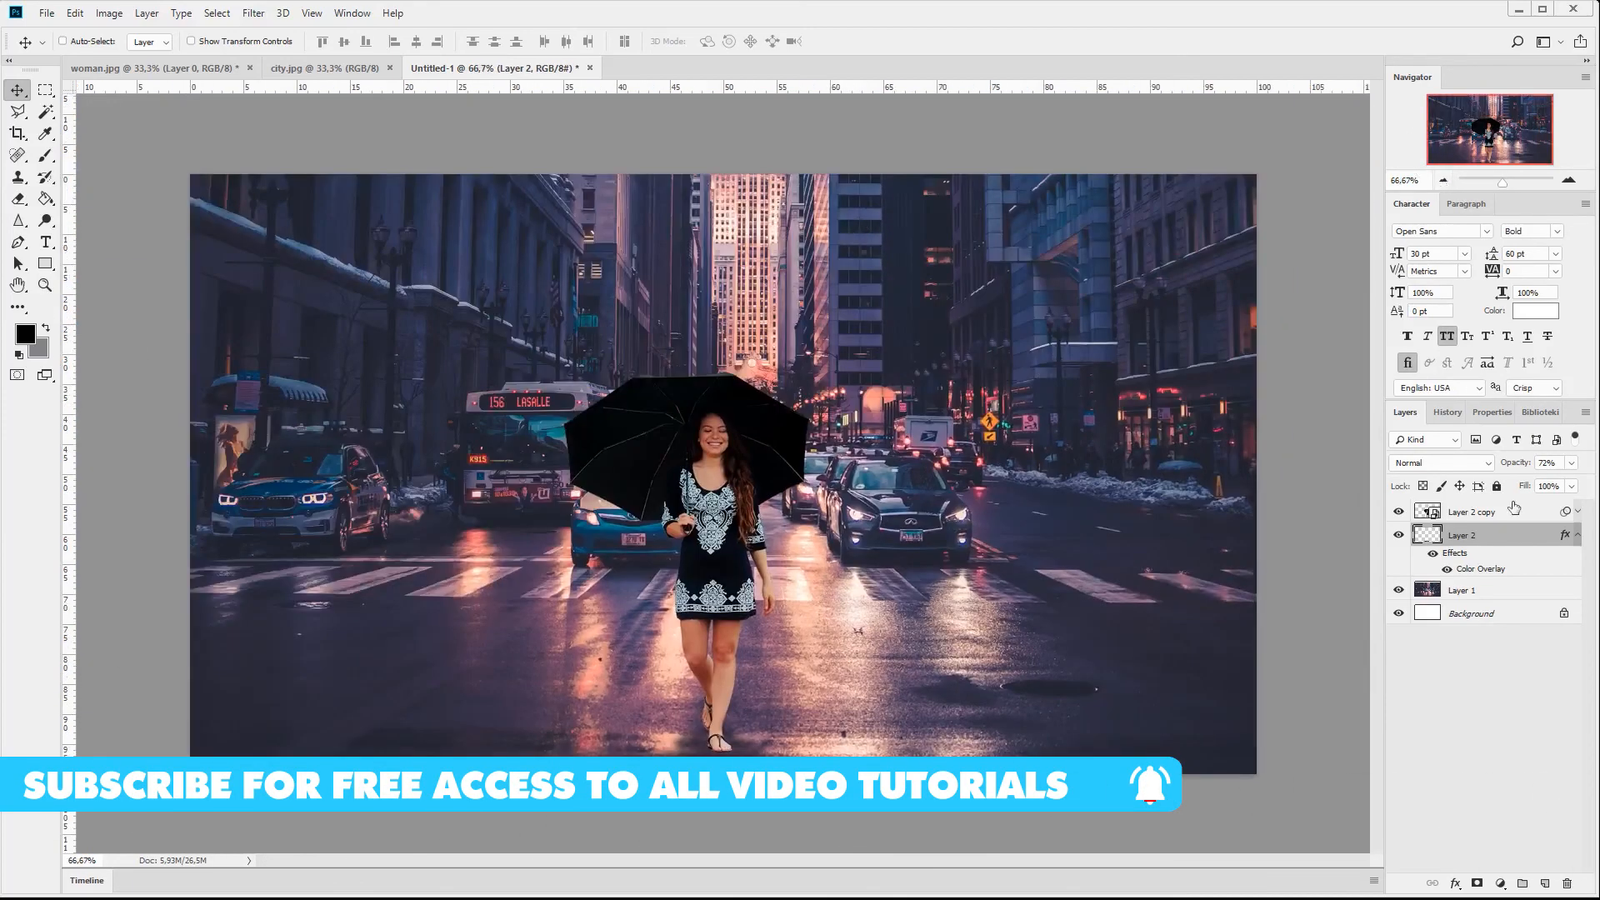